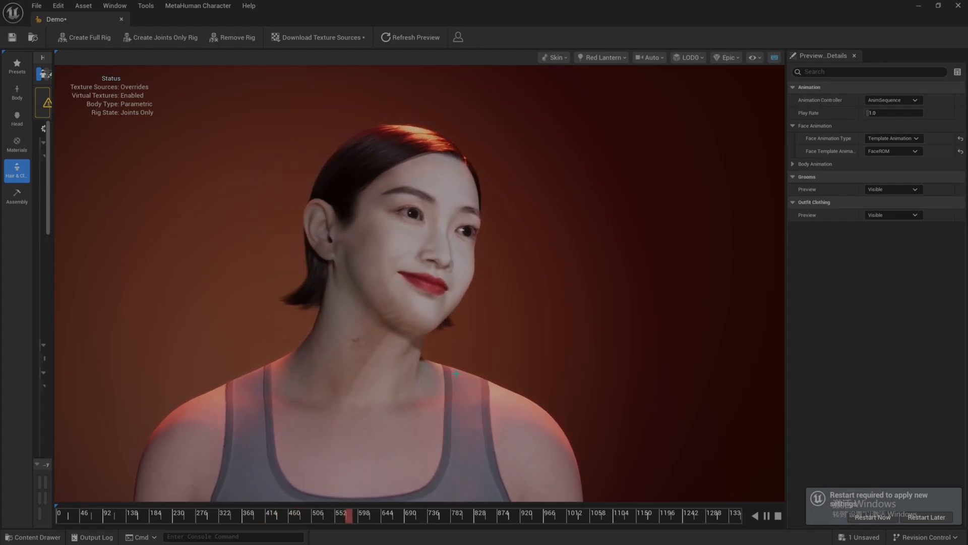
pyautogui.scroll(4, 440, 354)
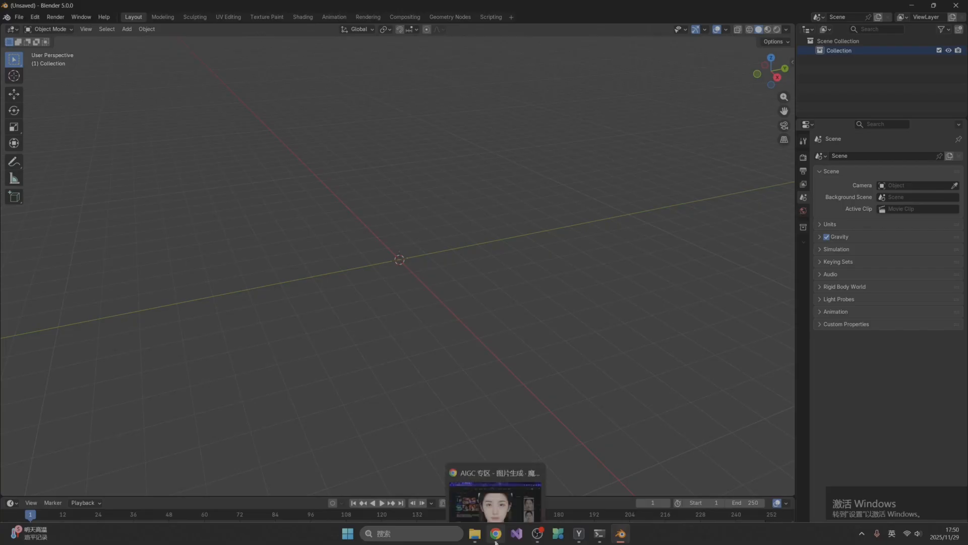
# Switch to the ModelScope image generation page in Chrome and translate the portrait prompt into English.
pyautogui.click(495, 538)
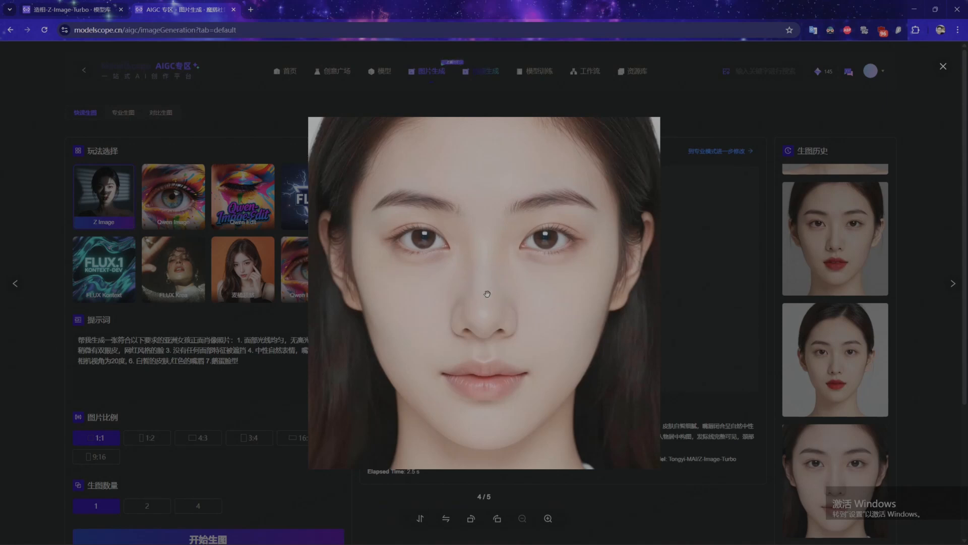
pyautogui.click(239, 378)
pyautogui.moveTo(251, 363)
pyautogui.mouseDown()
pyautogui.moveTo(73, 342)
pyautogui.moveTo(235, 361)
pyautogui.mouseUp()
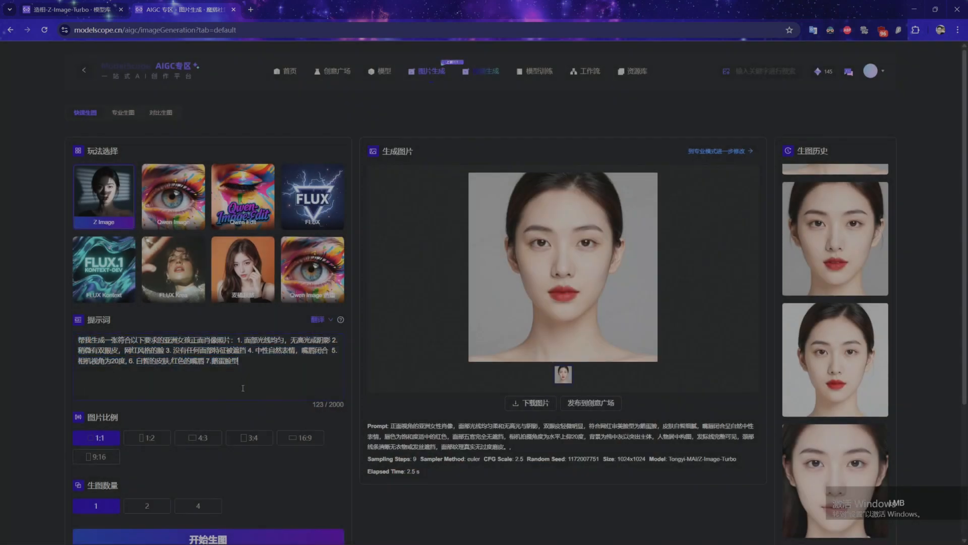
pyautogui.moveTo(815, 410)
pyautogui.scroll(-5, 827, 403)
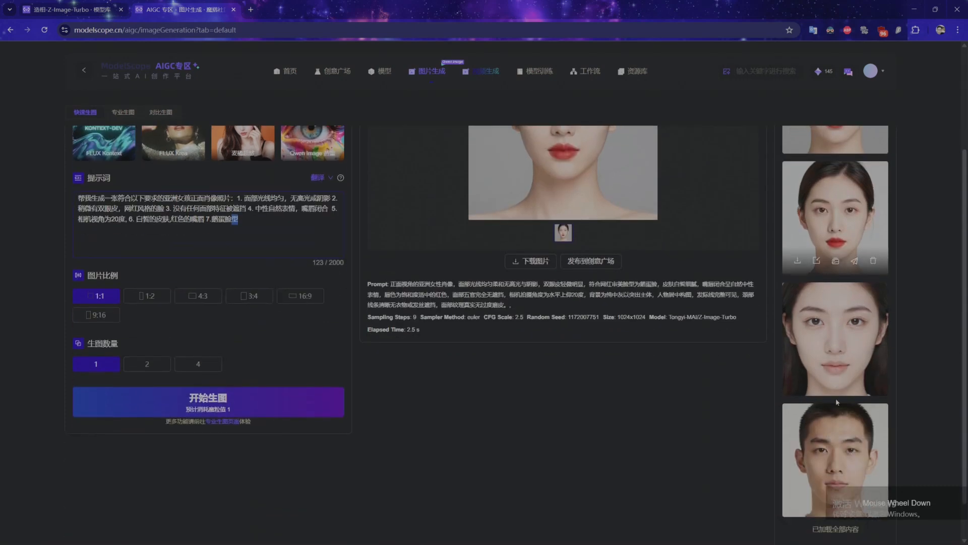
pyautogui.scroll(7, 836, 398)
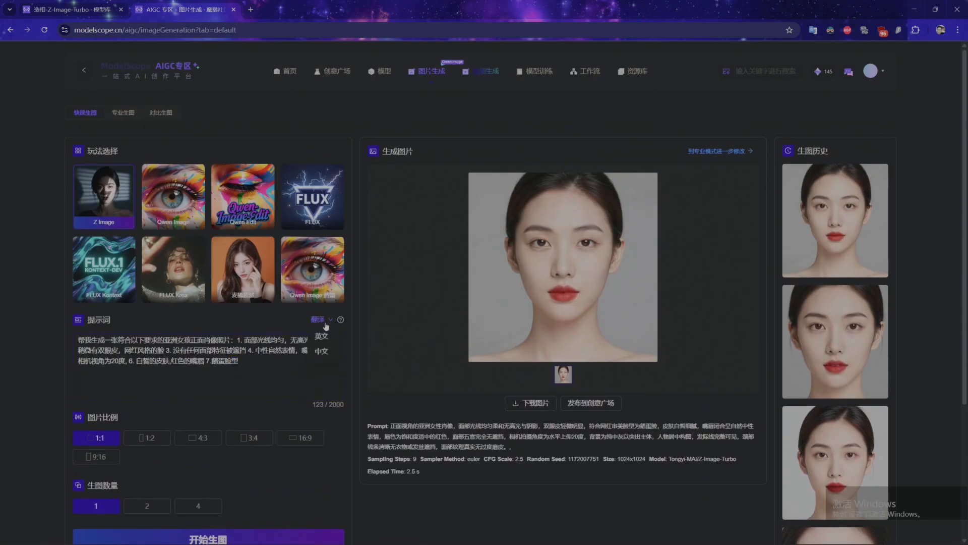
pyautogui.click(321, 336)
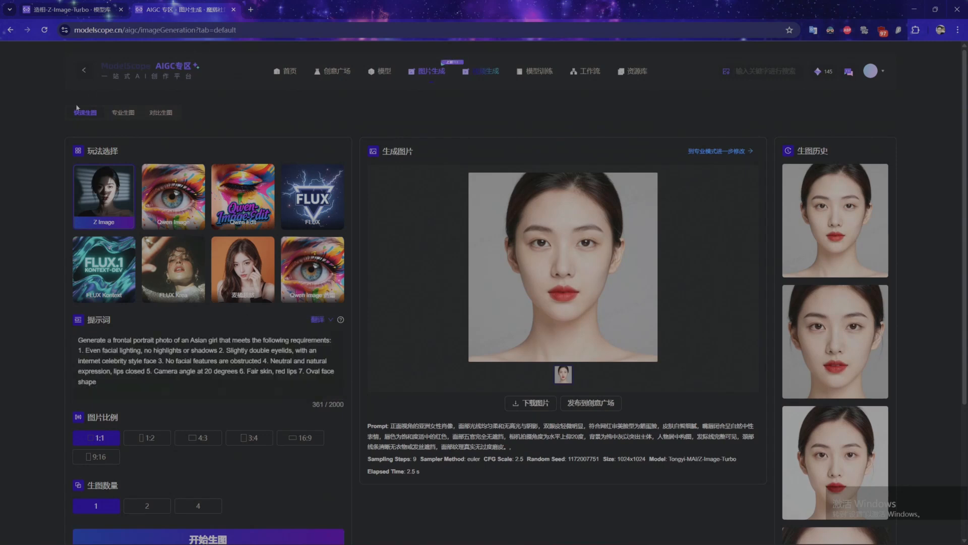
# View the Z-Image-Turbo model page, and view the current generated portrait enlarged on the image generation page.
pyautogui.click(57, 10)
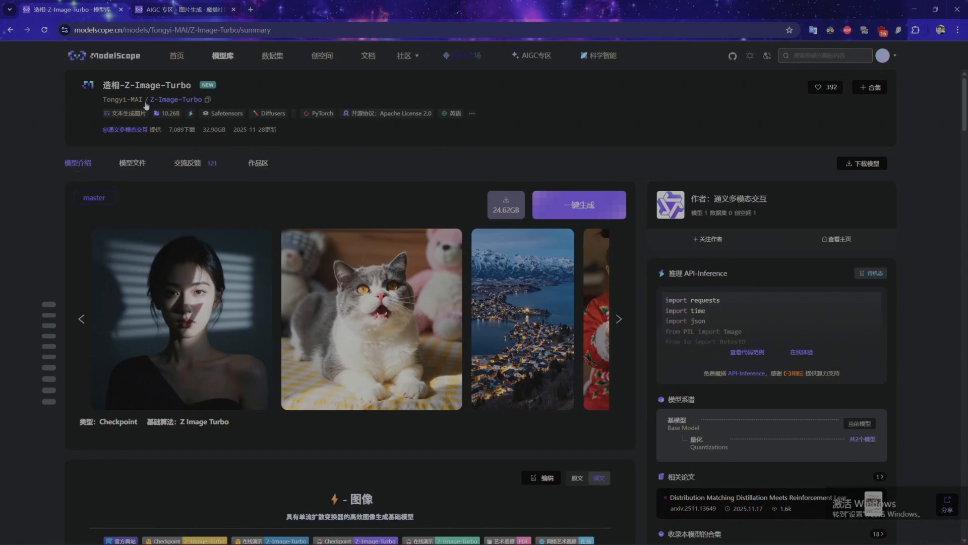
pyautogui.click(182, 9)
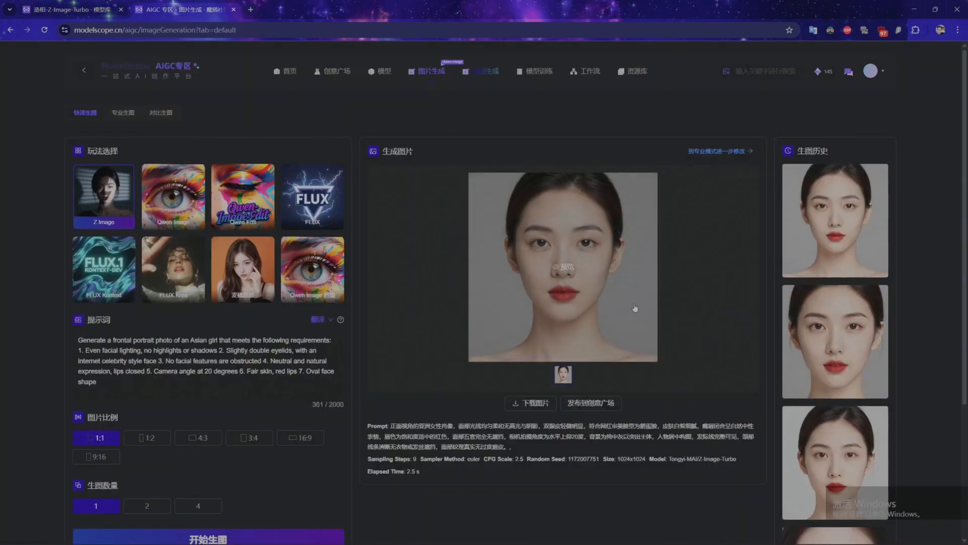
pyautogui.click(562, 266)
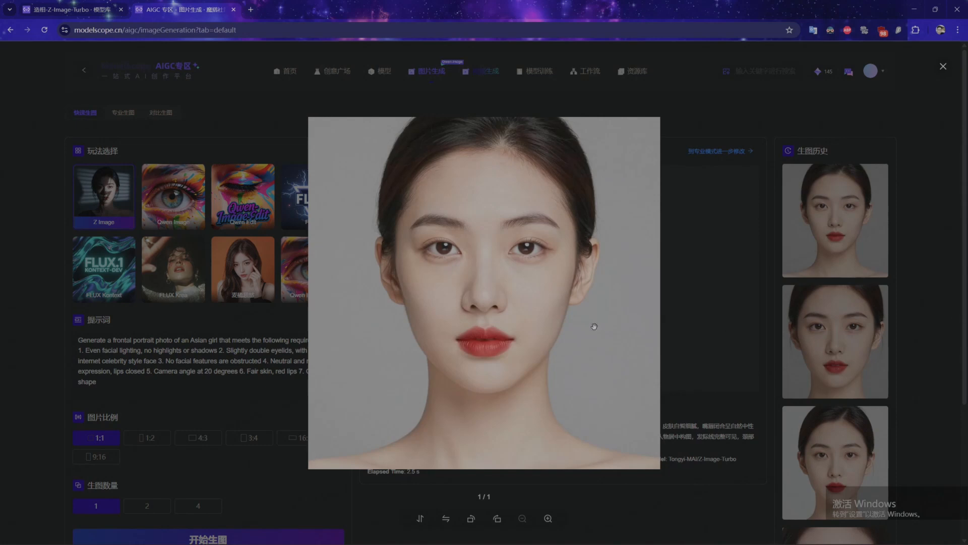
pyautogui.click(841, 317)
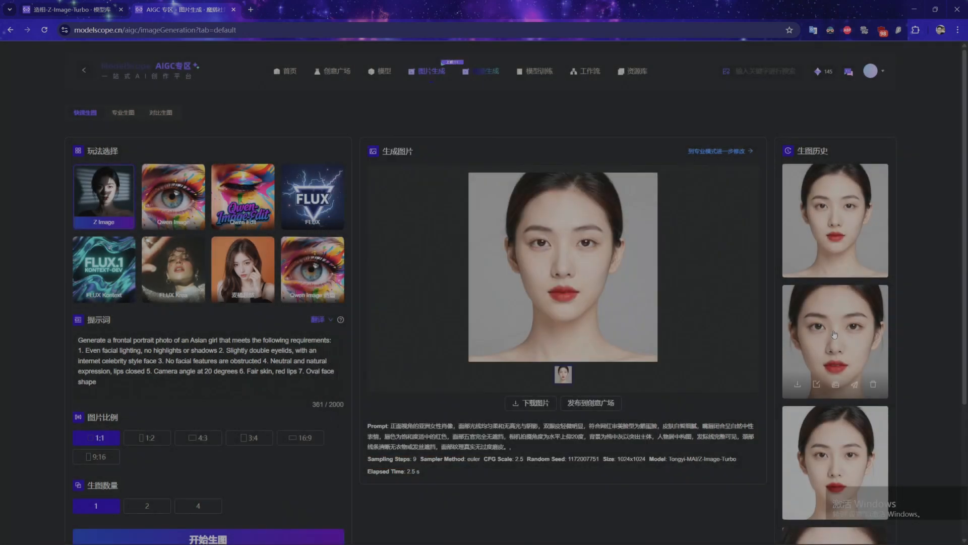
# Browse the enlarged portraits in the generation history in both directions to compare their framing, hair and lighting.
pyautogui.click(834, 333)
pyautogui.click(954, 285)
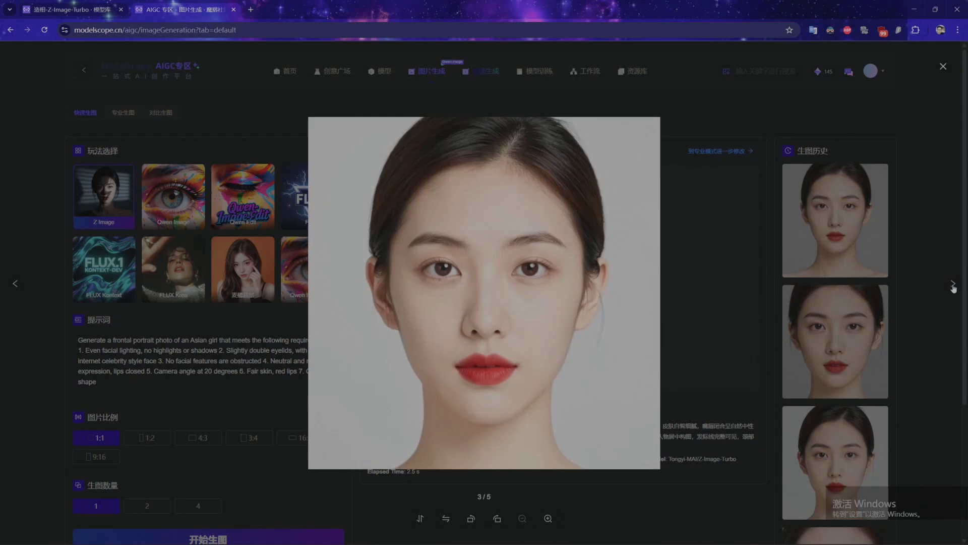
pyautogui.click(954, 286)
pyautogui.click(953, 285)
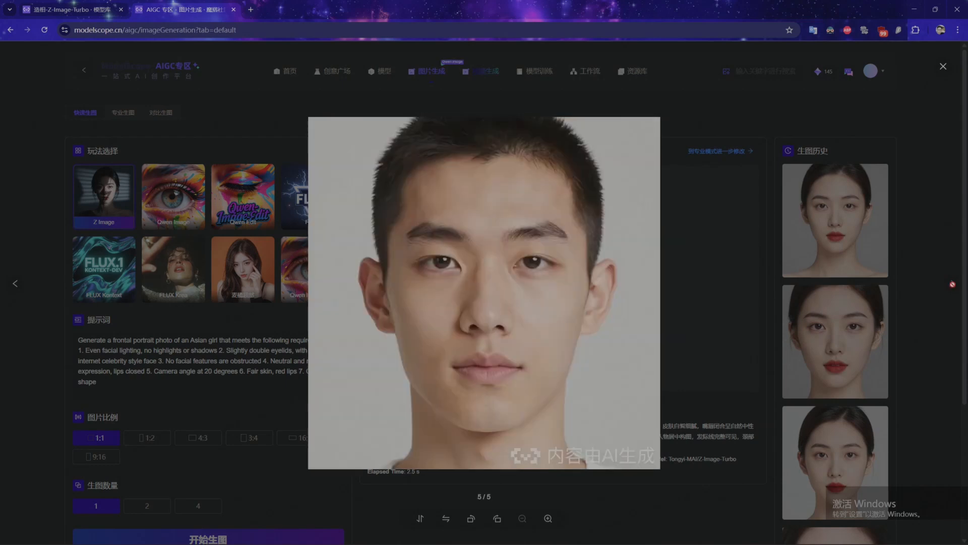
pyautogui.click(16, 285)
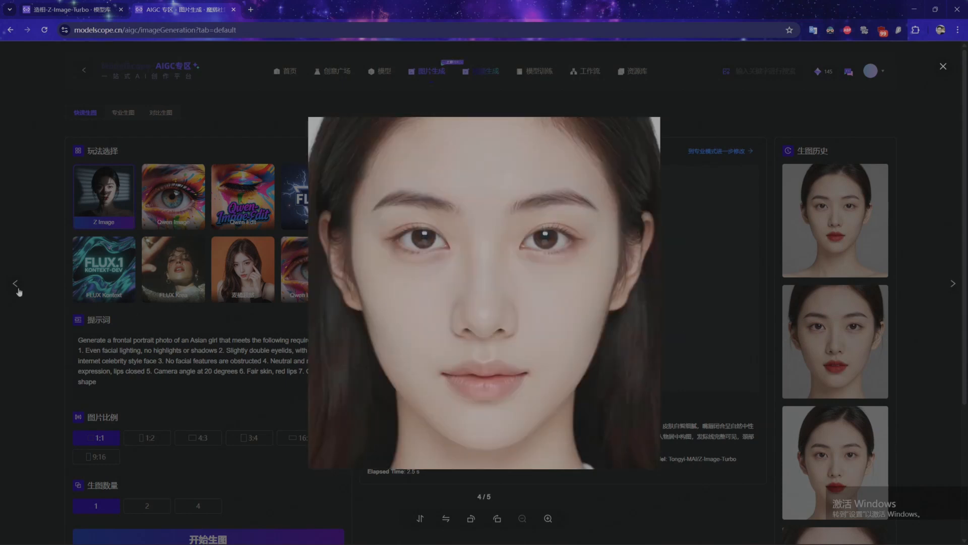
pyautogui.click(18, 291)
pyautogui.click(18, 291)
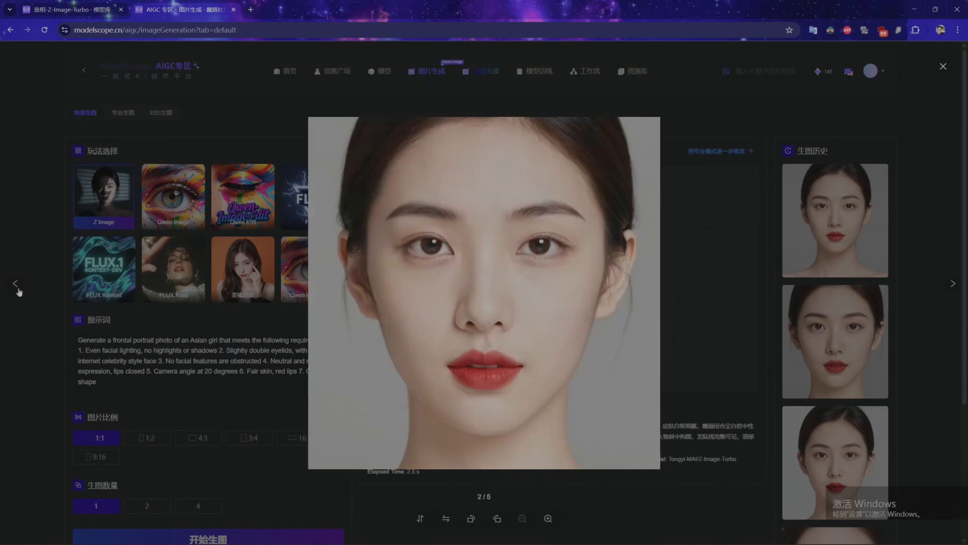
pyautogui.click(18, 291)
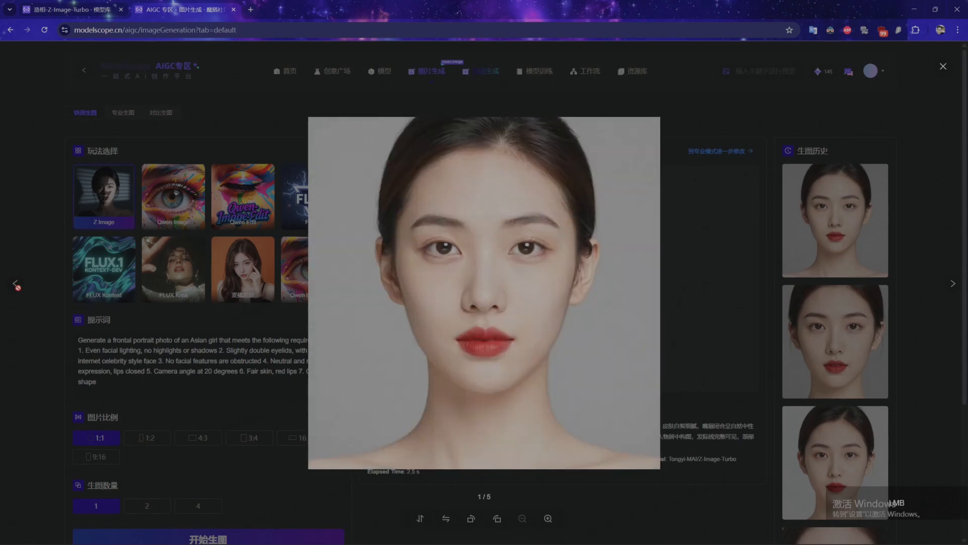
pyautogui.click(956, 287)
pyautogui.click(956, 287)
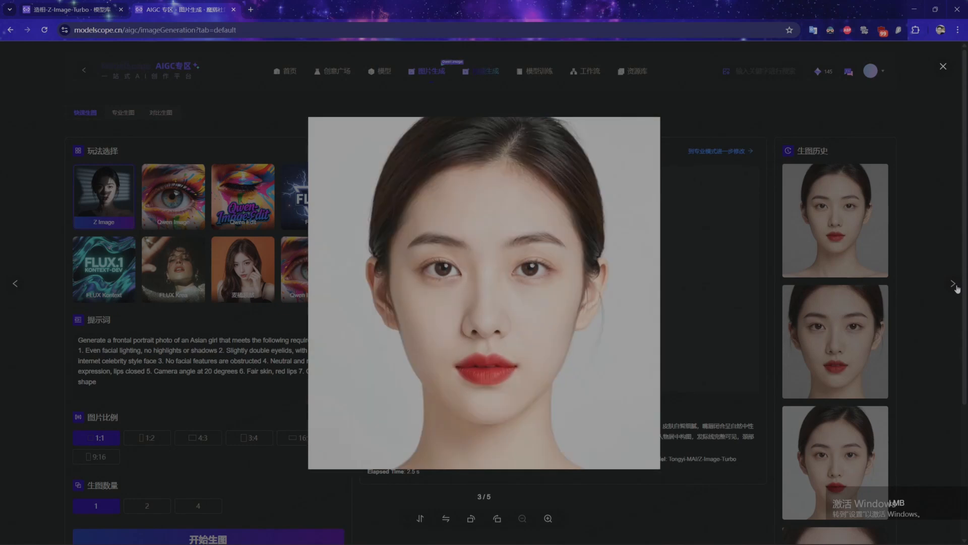
pyautogui.click(956, 287)
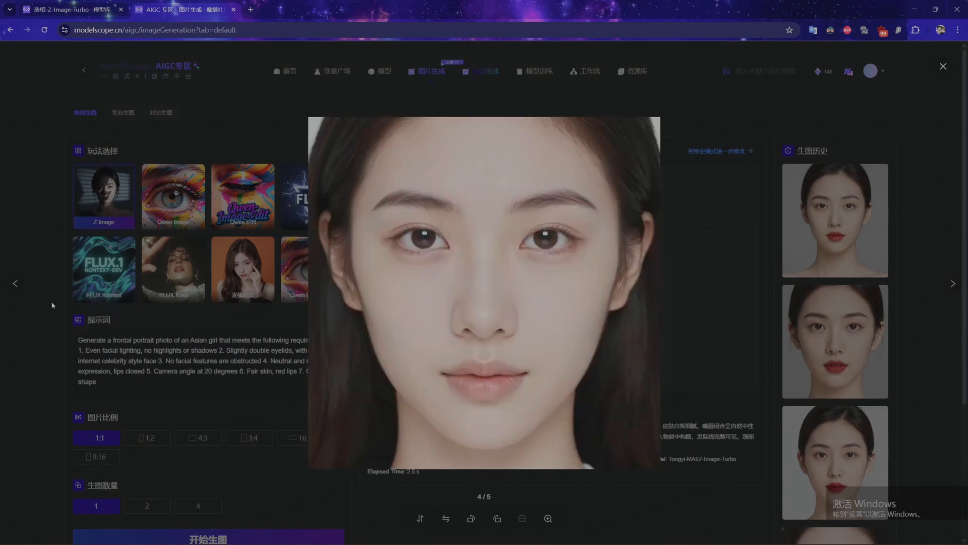
# Save the third history portrait, with tied-back hair and red lips, as input.jpg in the MetahumanModelerPro folder.
pyautogui.click(16, 285)
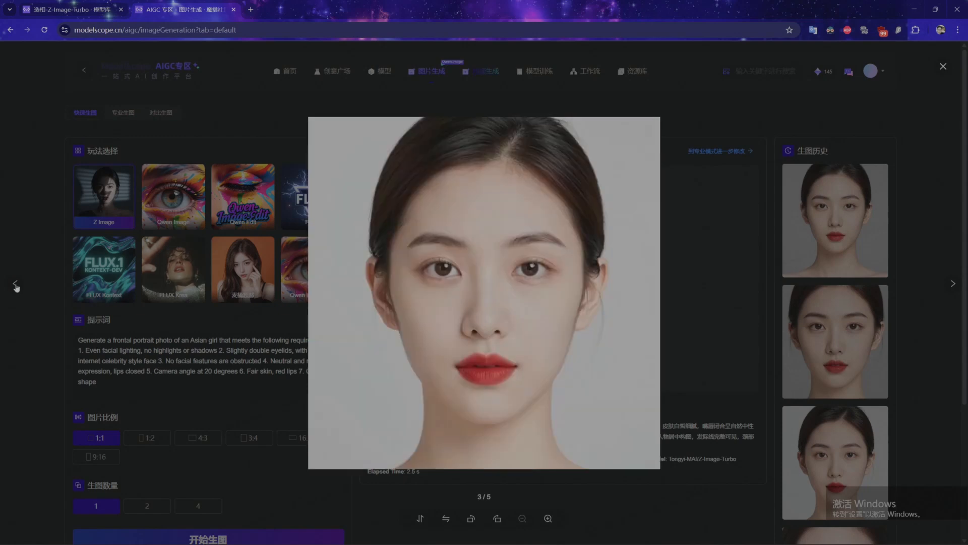
pyautogui.rightClick(513, 324)
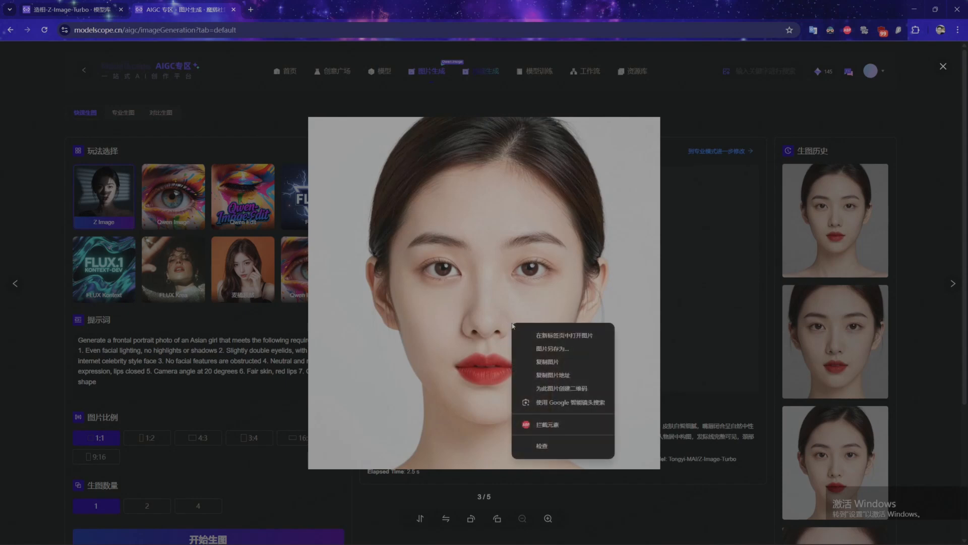
pyautogui.click(544, 353)
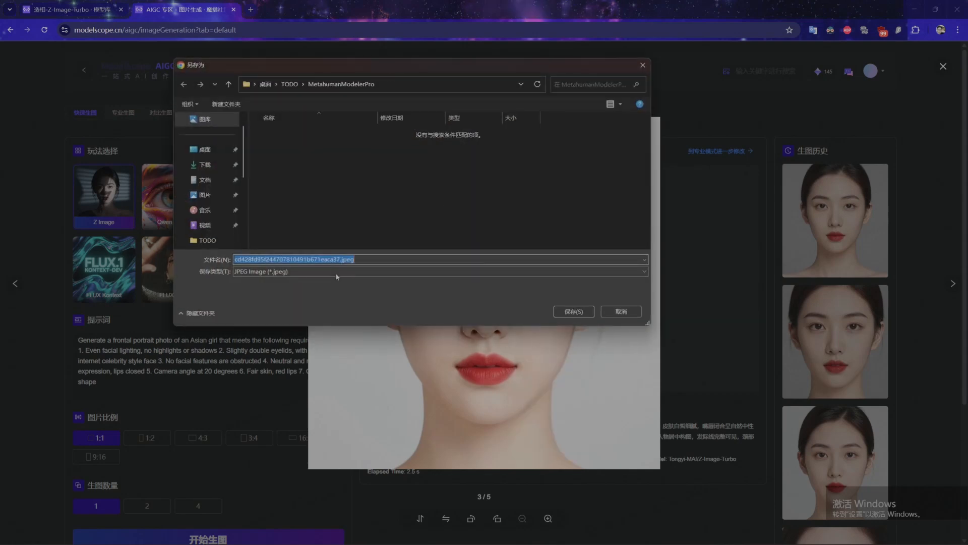
pyautogui.moveTo(339, 260); pyautogui.dragTo(229, 246)
pyautogui.write('input')
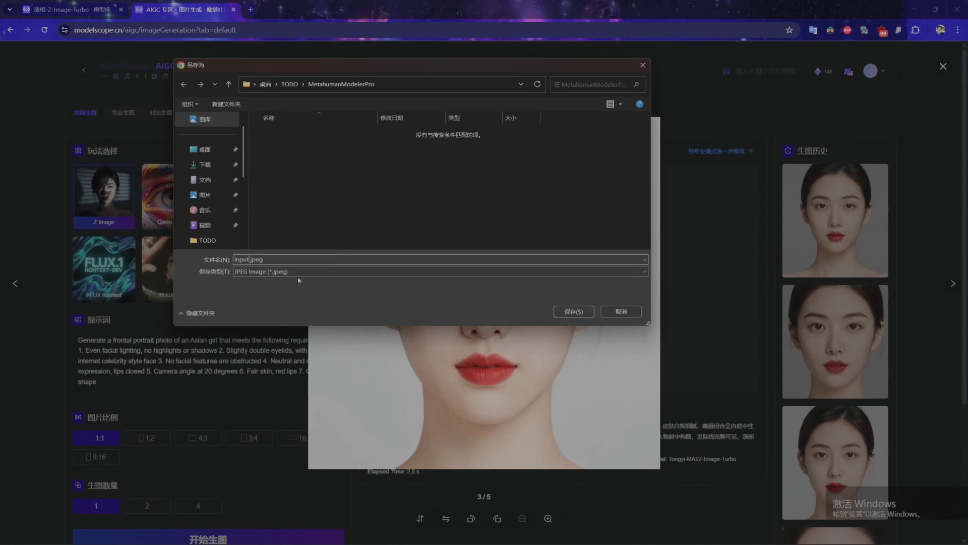
pyautogui.press('BackSpace')
pyautogui.click(574, 311)
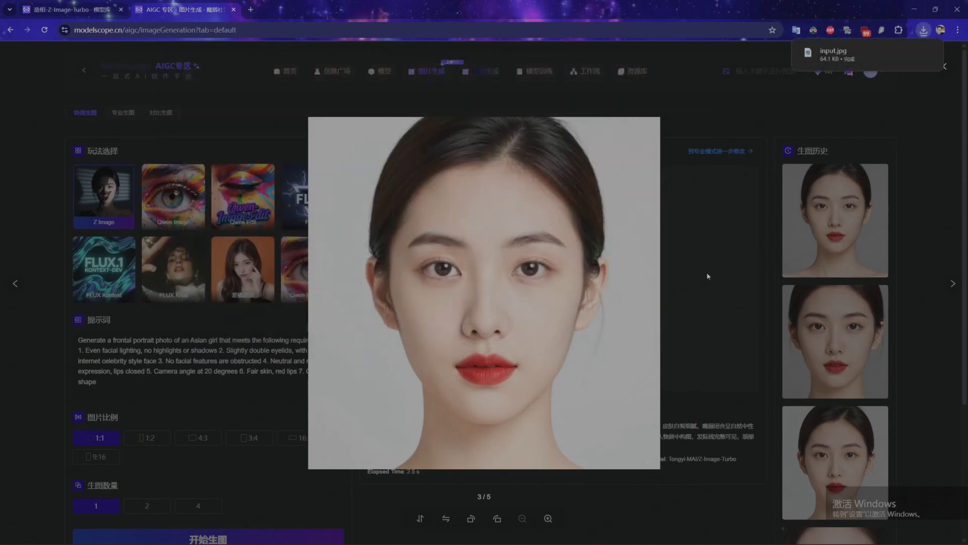
# Open the saved input.jpg from its folder, inspect the face up close, and put the image and folder windows away.
pyautogui.click(927, 52)
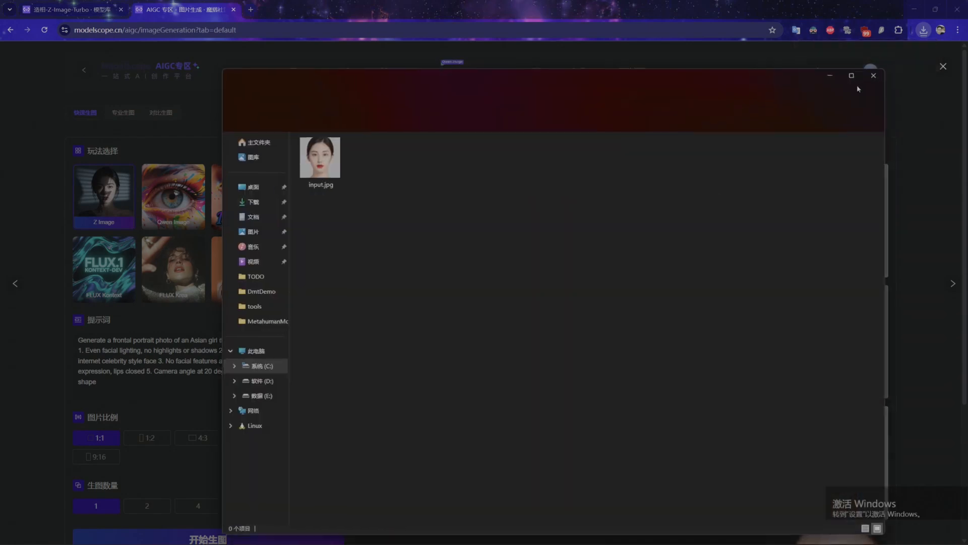
pyautogui.doubleClick(316, 156)
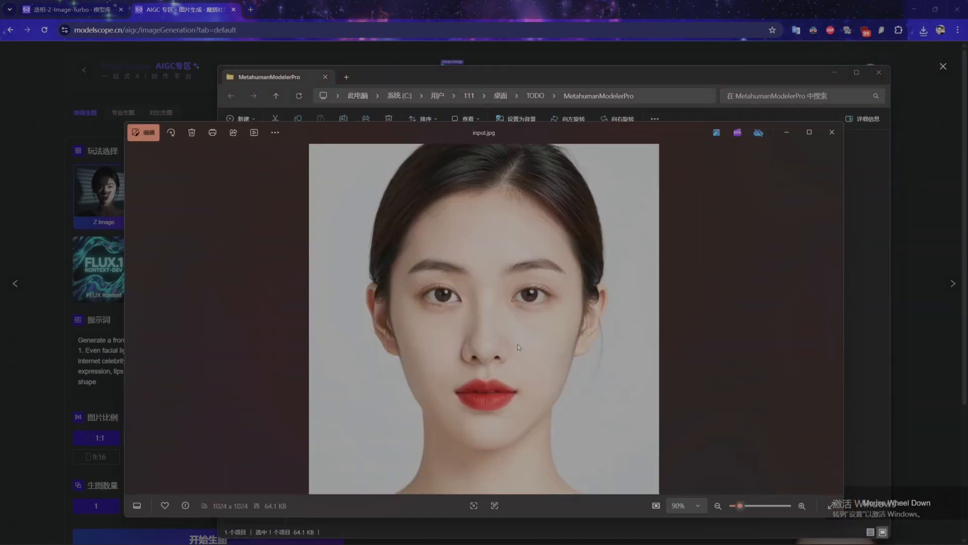
pyautogui.scroll(2, 519, 348)
pyautogui.scroll(3, 520, 348)
pyautogui.scroll(-5, 519, 346)
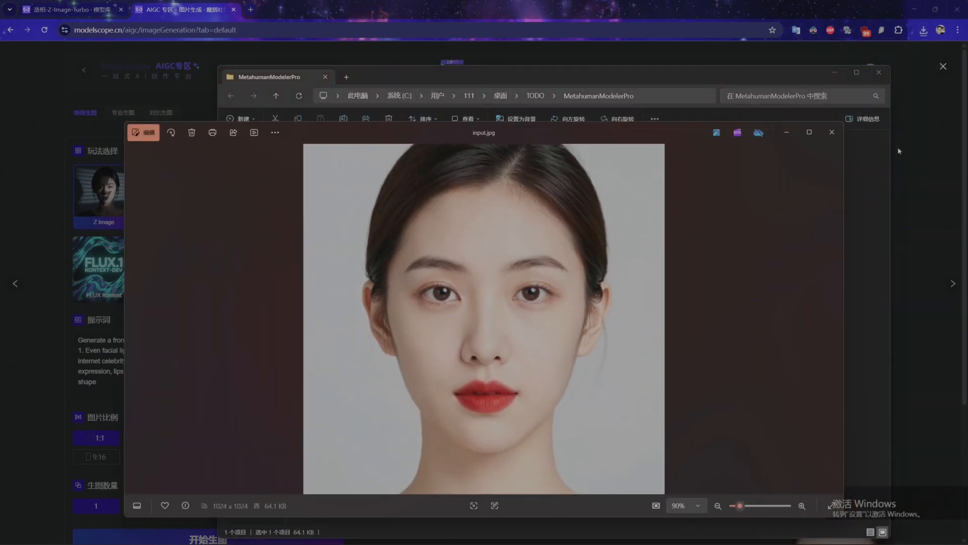
pyautogui.click(832, 132)
pyautogui.click(836, 73)
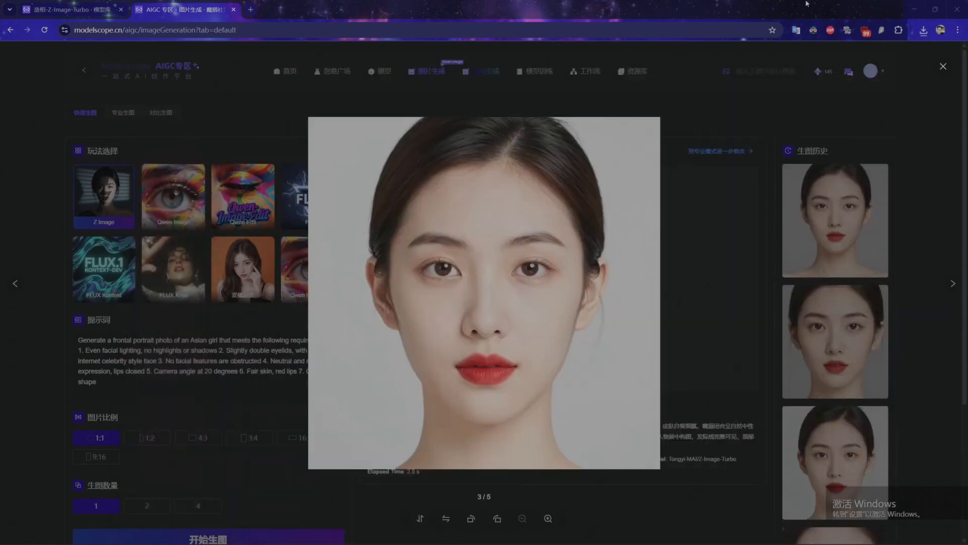
# Switch to Blender and start installing an add-on from disk through the add-on preferences.
pyautogui.click(914, 9)
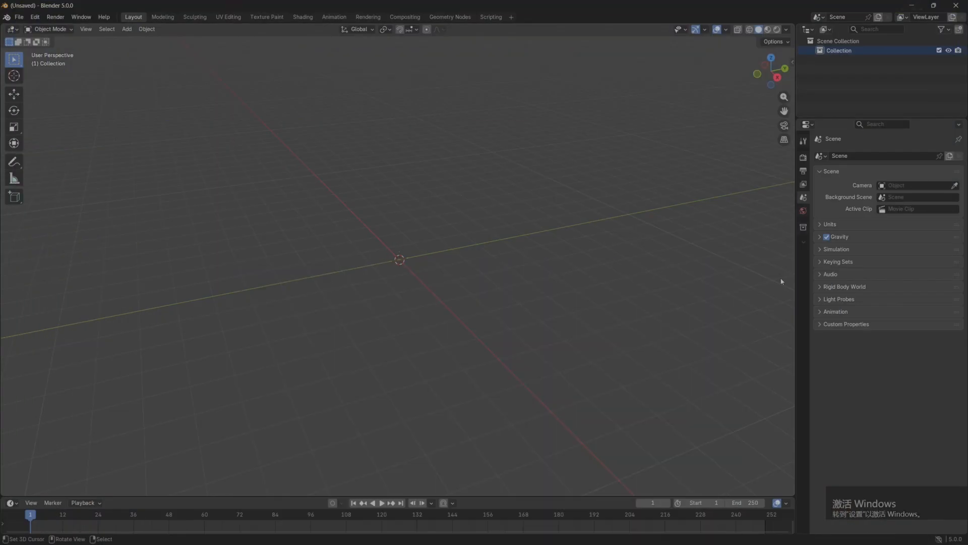
pyautogui.click(35, 17)
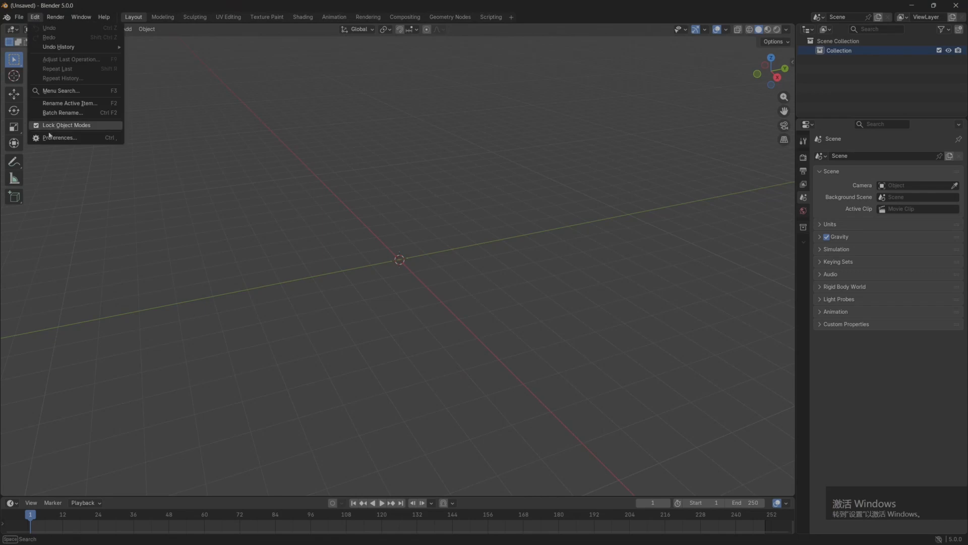
pyautogui.click(50, 138)
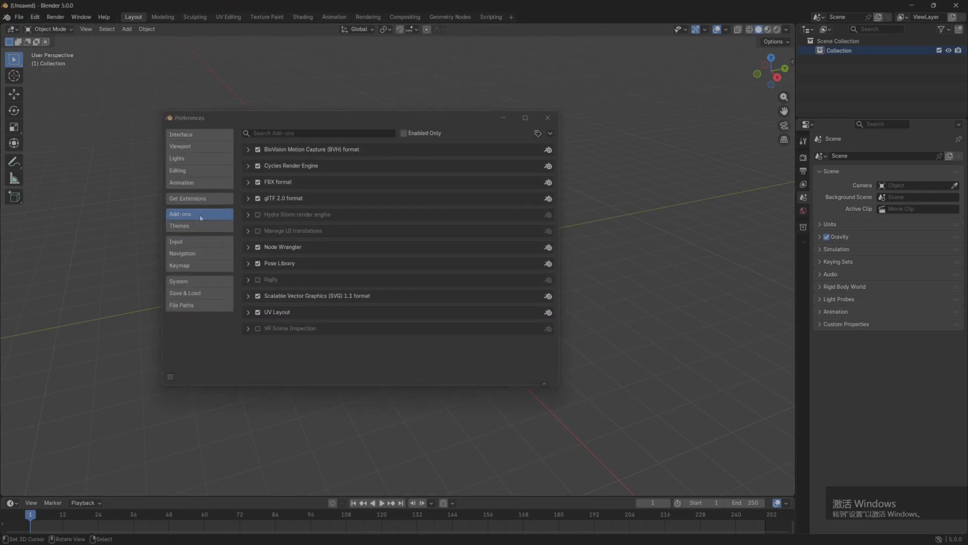
pyautogui.click(551, 133)
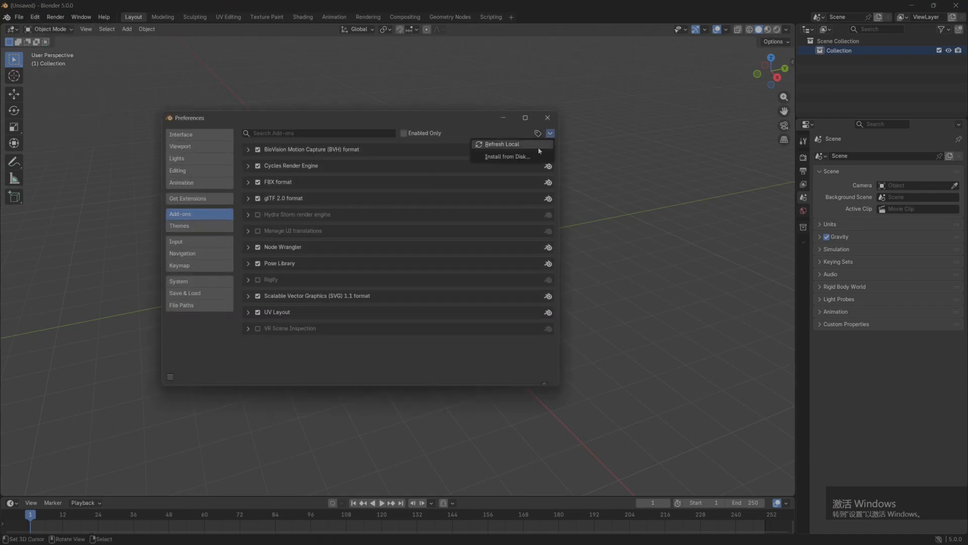
pyautogui.click(520, 156)
pyautogui.moveTo(283, 89); pyautogui.dragTo(348, 97)
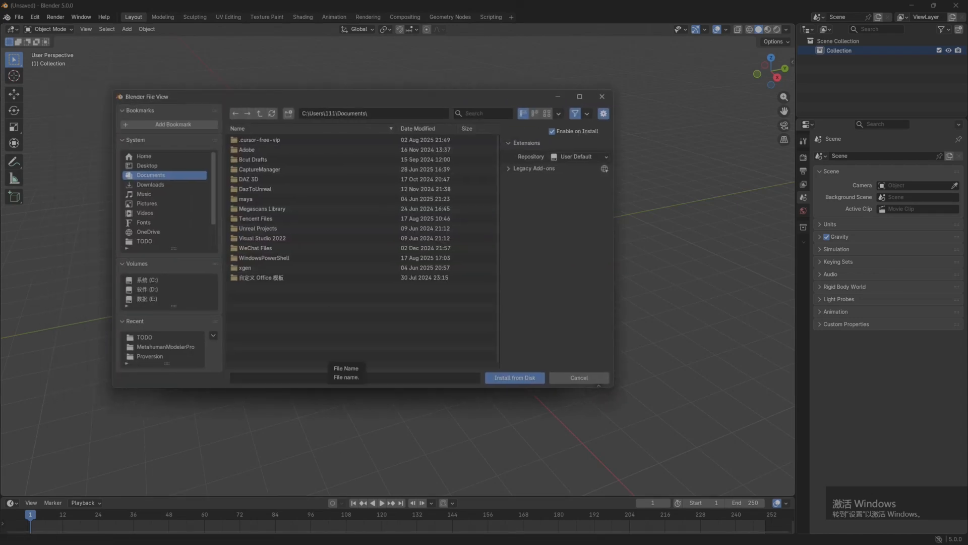
# Switch to the Proversion folder in File Explorer and copy its path, E:\PluginsSale\MetahumanModeller\Plugin\Proversion.
pyautogui.press('super')
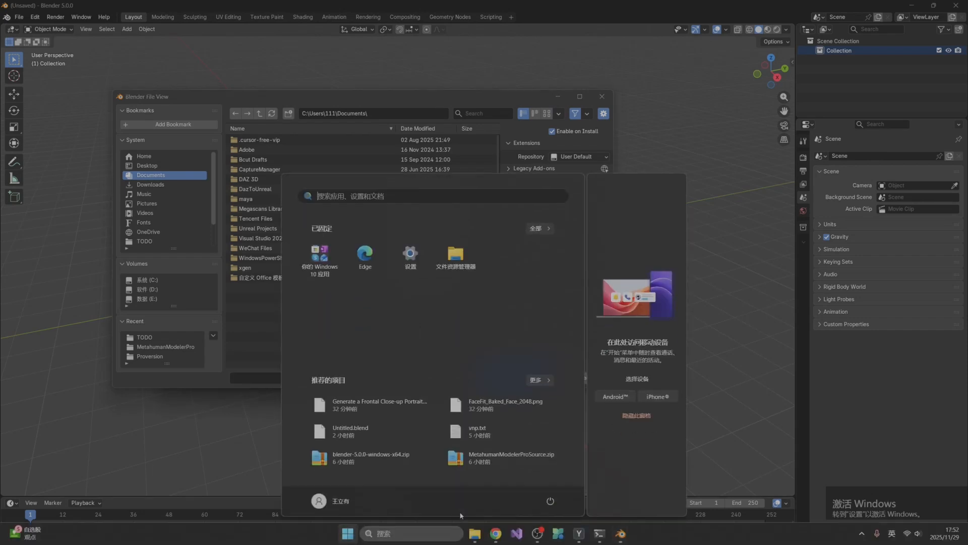
pyautogui.moveTo(472, 540)
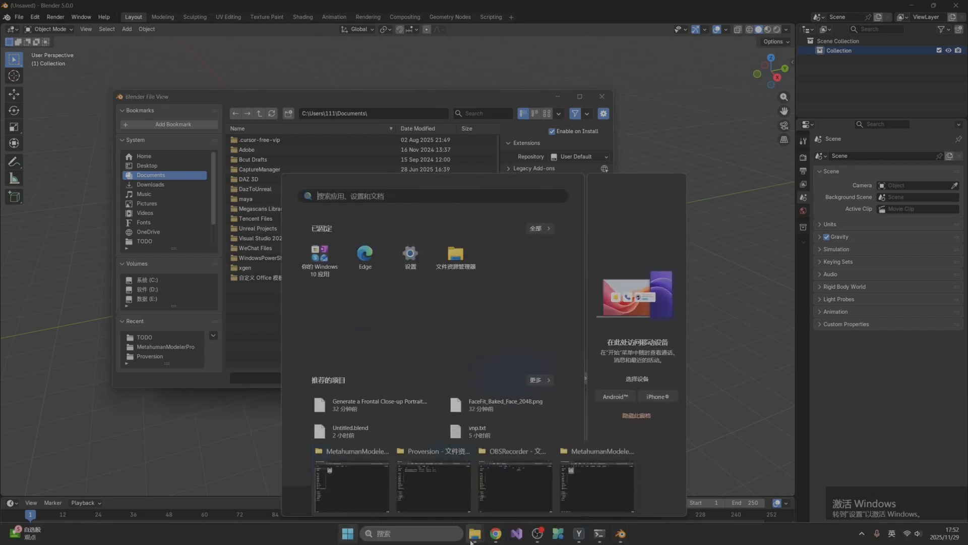
pyautogui.click(434, 483)
pyautogui.click(655, 76)
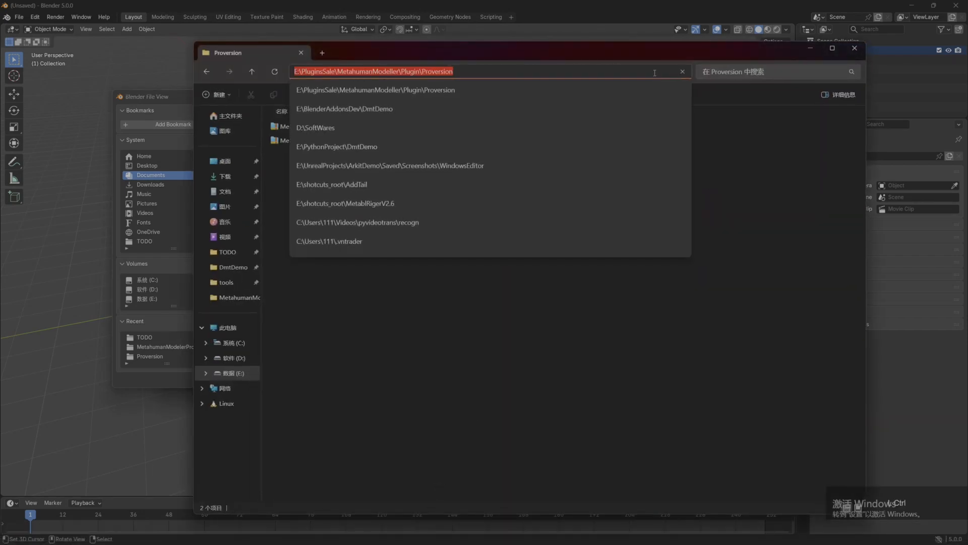
pyautogui.click(561, 285)
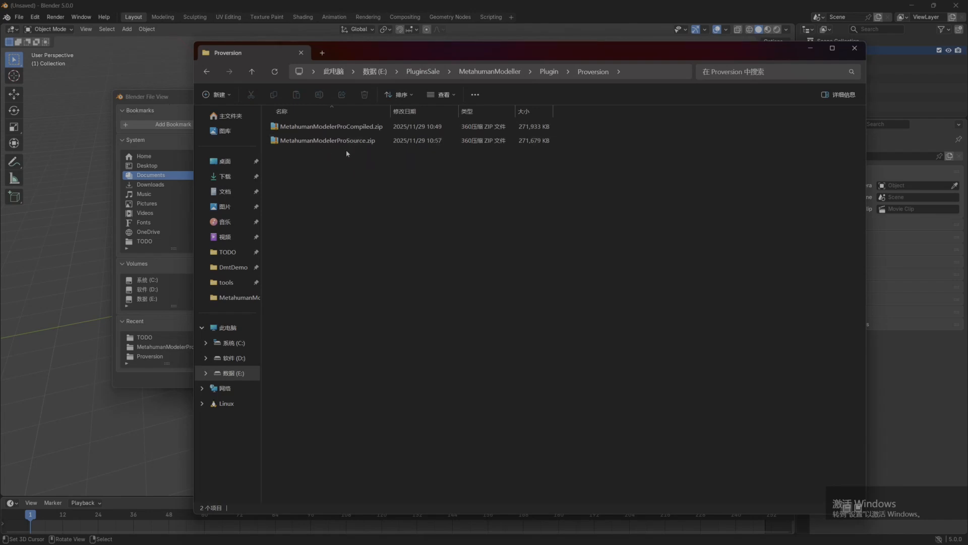
# Switch back to Blender and install MetahumanModelerProCompiled.zip from E:\PluginsSale\MetahumanModeller\Plugin\Proversion\.
pyautogui.click(182, 111)
pyautogui.write('E:\\PluginsSale\\MetahumanModeller\\Plugin\\Proversion\\')
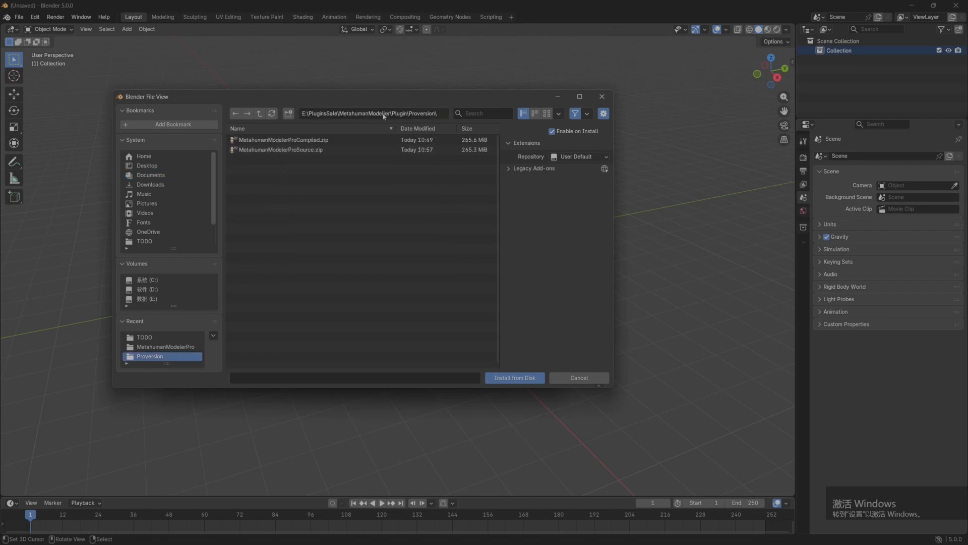
pyautogui.click(311, 142)
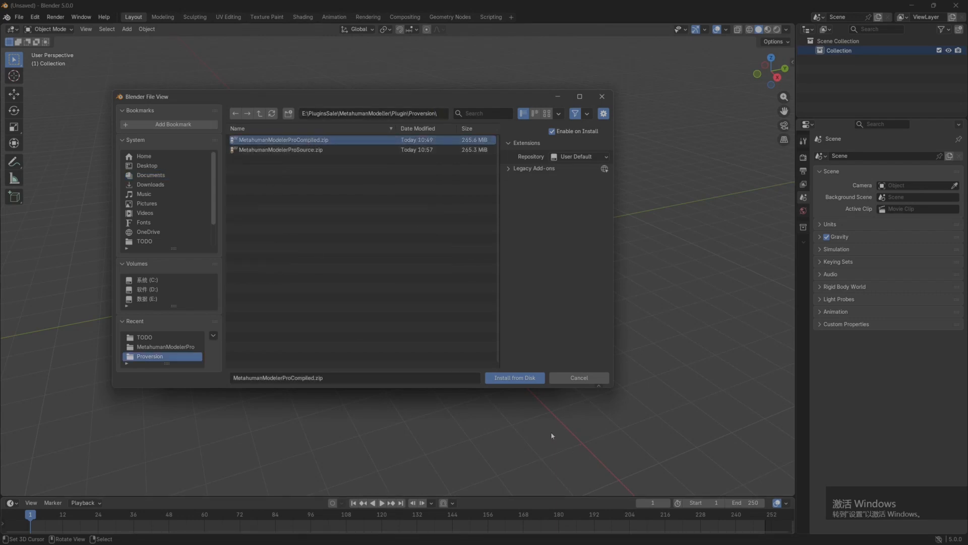
pyautogui.click(514, 377)
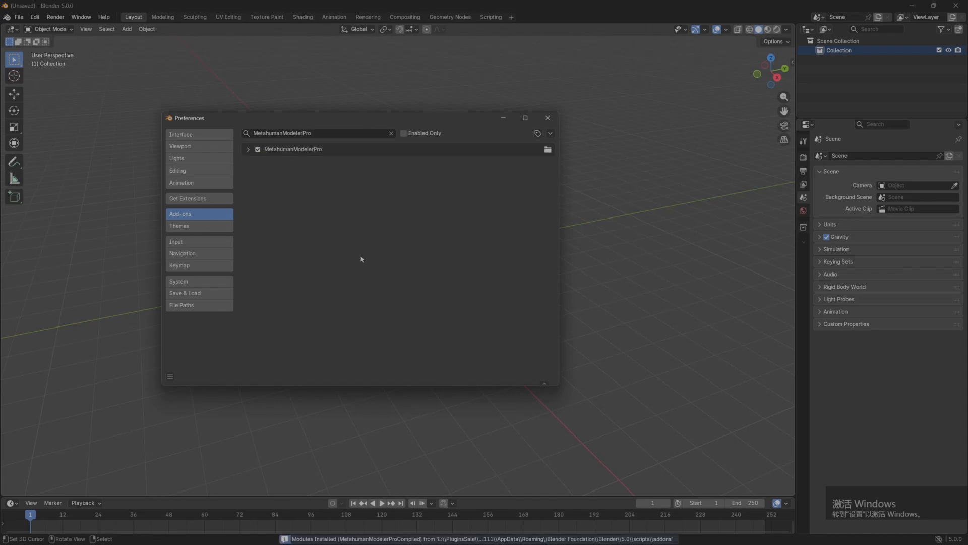
# Expand the MetahumanModelerPro add-on's details, save the preferences and close them.
pyautogui.click(247, 150)
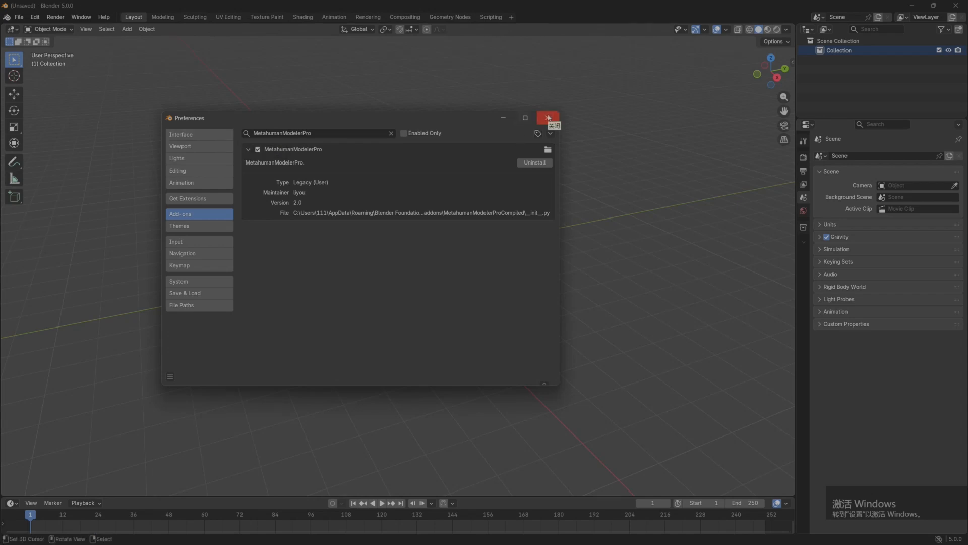
pyautogui.click(170, 377)
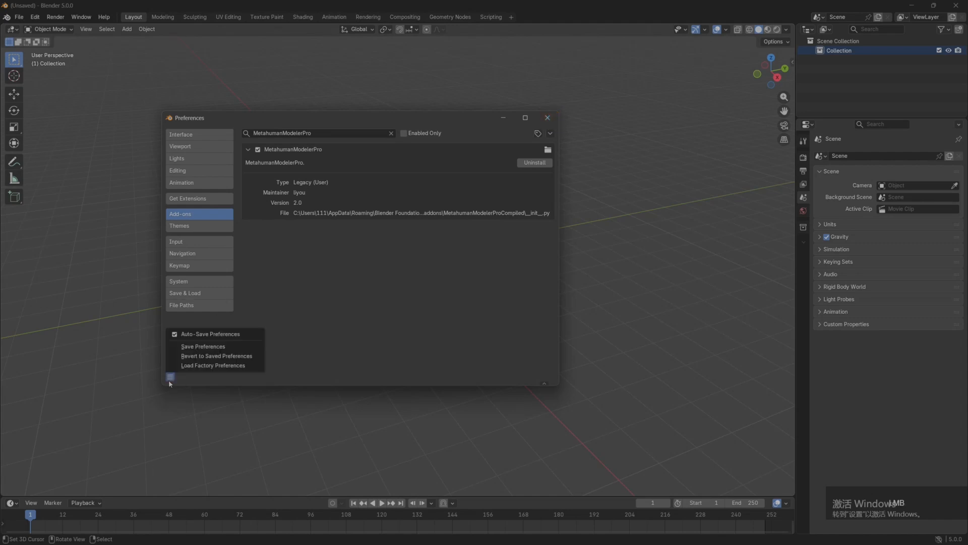
pyautogui.click(218, 346)
pyautogui.click(548, 117)
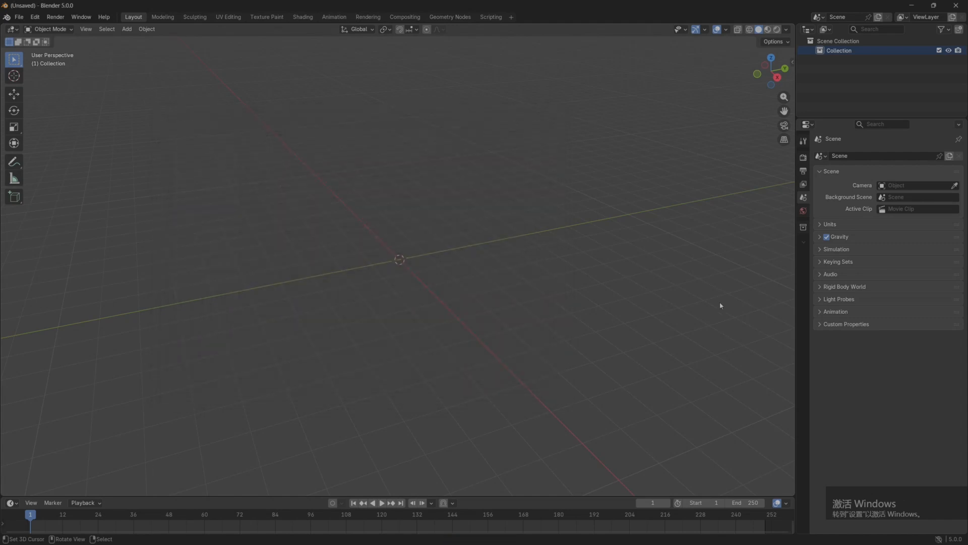
# Show and widen the MetahumanModelerPro sidebar in the viewport and start choosing its input image file.
pyautogui.press('n')
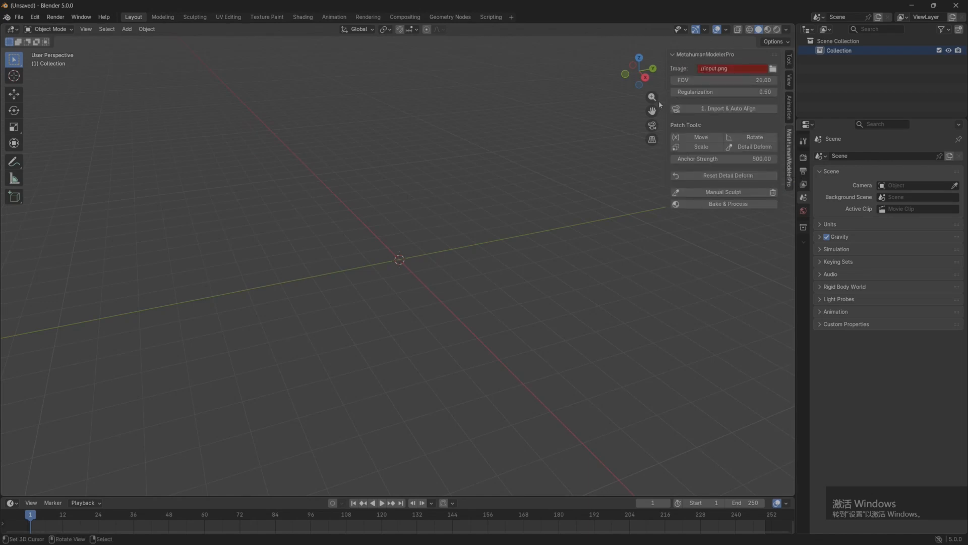
pyautogui.moveTo(667, 104); pyautogui.dragTo(649, 107)
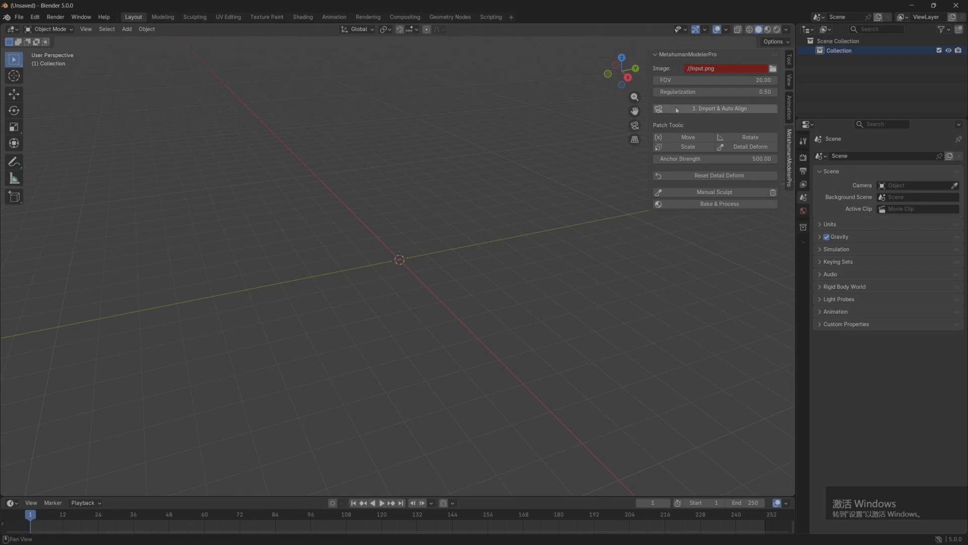
pyautogui.click(772, 69)
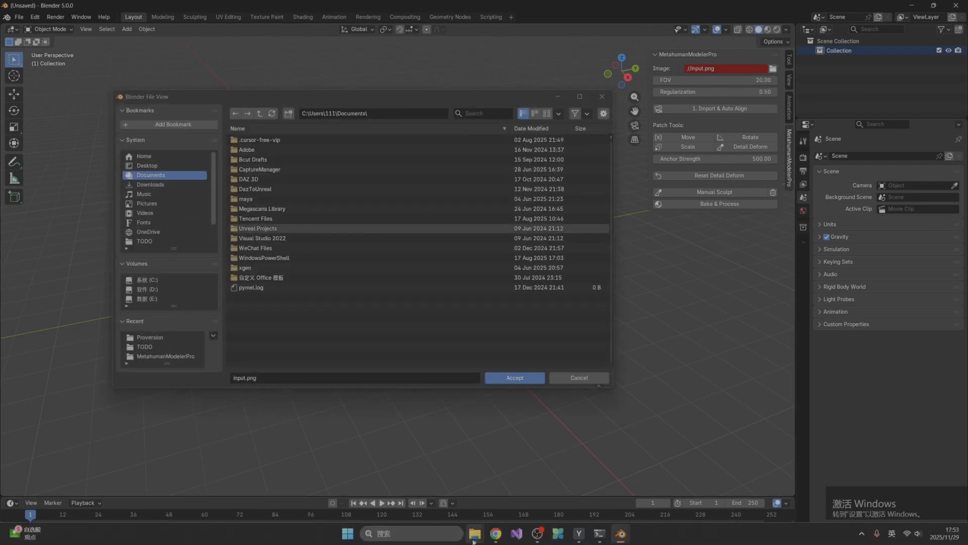
# Switch to the File Explorer folder MetahumanModelerPro that holds input.jpg and copy its path.
pyautogui.moveTo(473, 540)
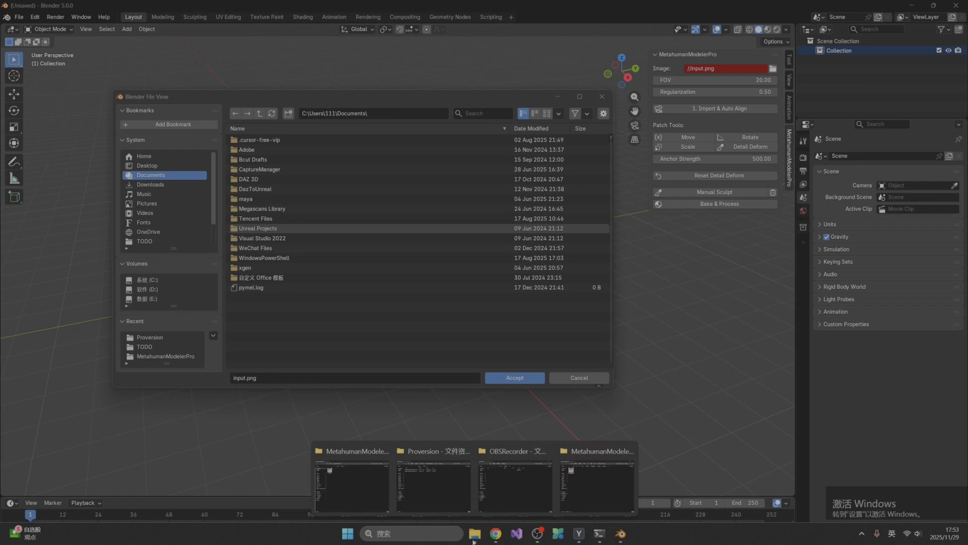
pyautogui.click(586, 479)
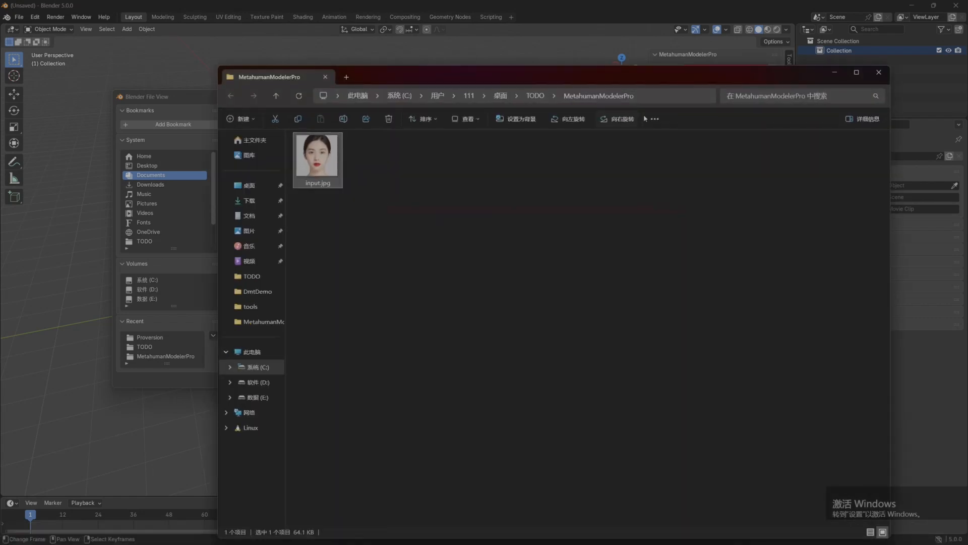
pyautogui.click(651, 95)
pyautogui.hotkey('ctrl', 'c')
# Return to Blender's file browser, go to the copied MetahumanModelerPro folder path and accept input.jpg as the image.
pyautogui.click(194, 99)
pyautogui.click(377, 113)
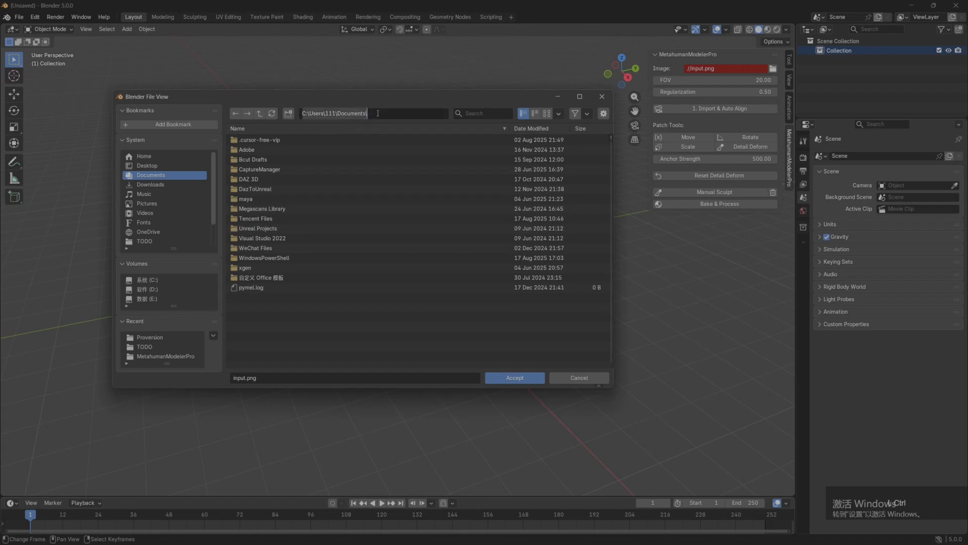
pyautogui.hotkey('ctrl', 'v')
pyautogui.press('Return')
pyautogui.click(247, 140)
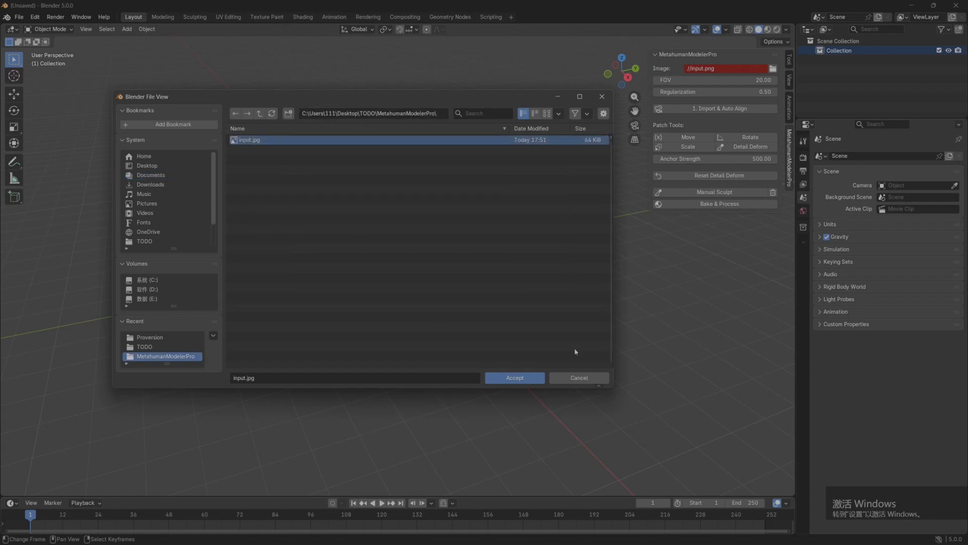
pyautogui.click(515, 378)
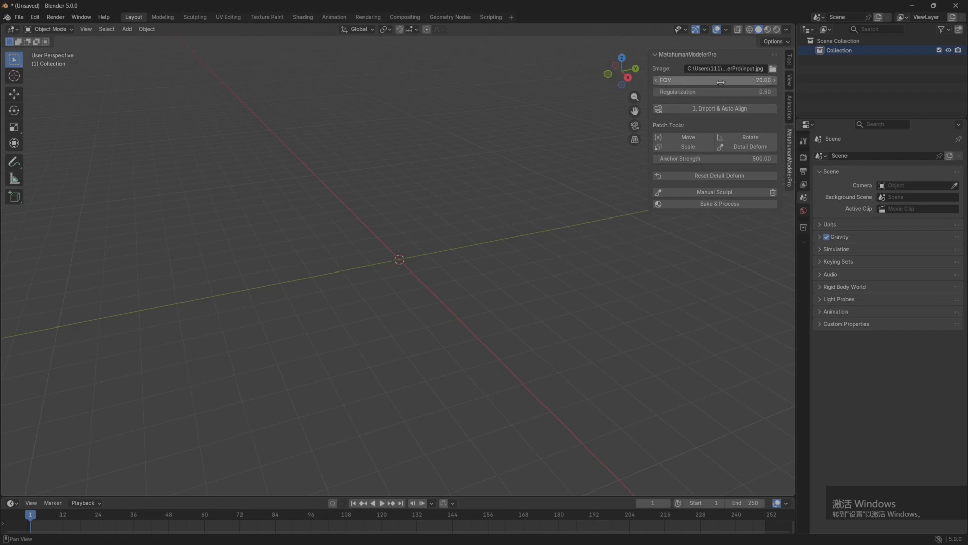
# Run Import & Auto Align to fit the face mesh to the portrait, and make the outliner area taller.
pyautogui.click(719, 108)
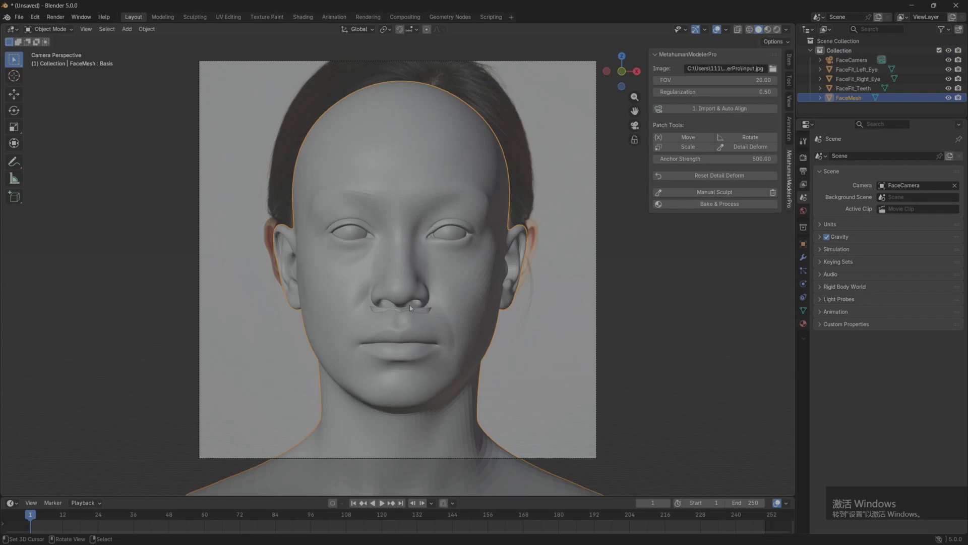
pyautogui.moveTo(883, 120); pyautogui.dragTo(883, 224)
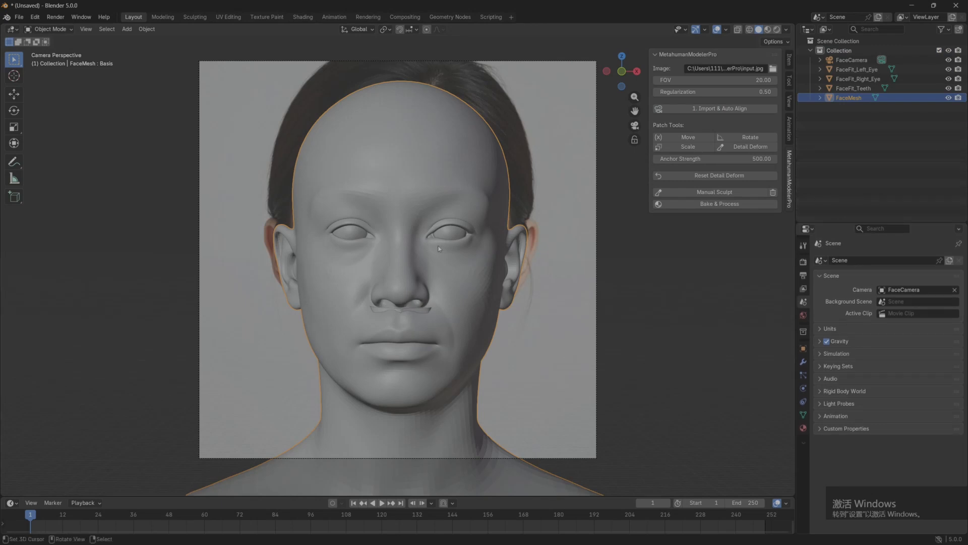
# Display the face mesh as a wireframe over the portrait, toggle X-ray and deselect the mesh.
pyautogui.click(750, 29)
pyautogui.click(738, 29)
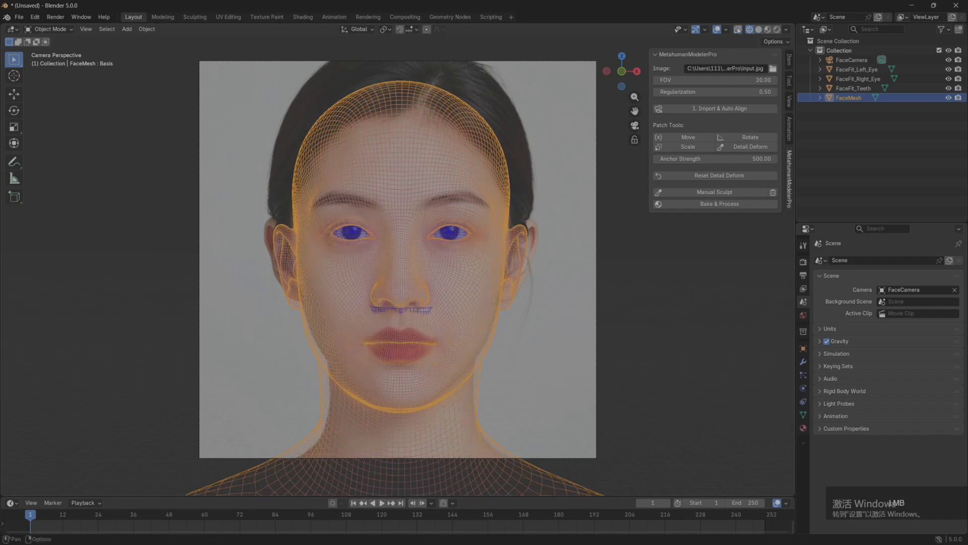
pyautogui.click(688, 277)
pyautogui.scroll(2, 673, 290)
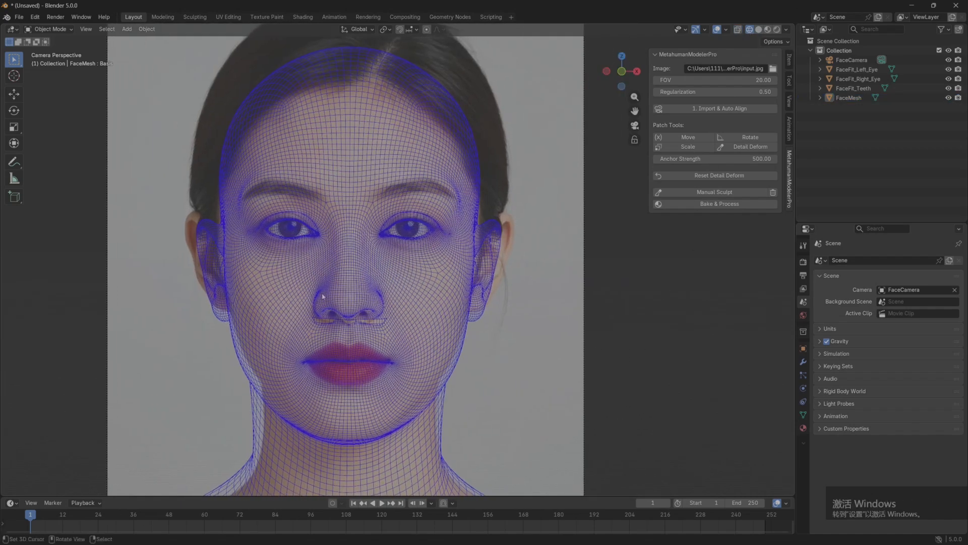
# Try to adjust the geometry opacity in the viewport overlays, and reselect the face mesh.
pyautogui.click(726, 30)
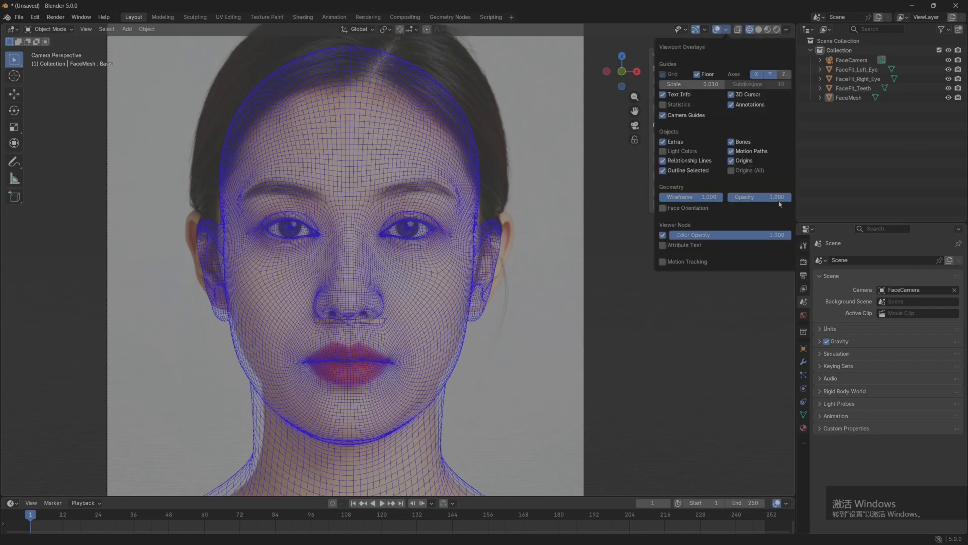
pyautogui.moveTo(780, 203)
pyautogui.mouseDown()
pyautogui.moveTo(735, 204)
pyautogui.moveTo(777, 203)
pyautogui.moveTo(763, 202)
pyautogui.mouseUp()
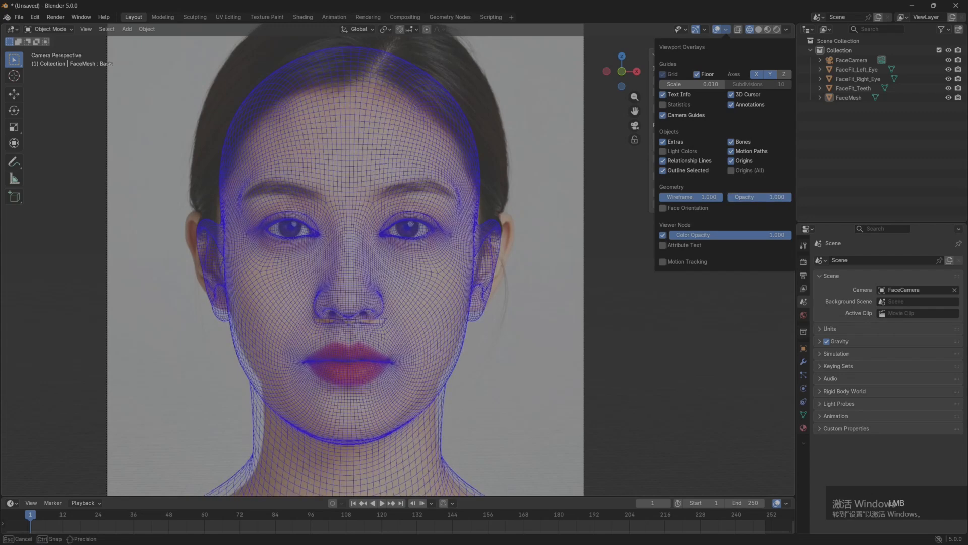
pyautogui.click(366, 153)
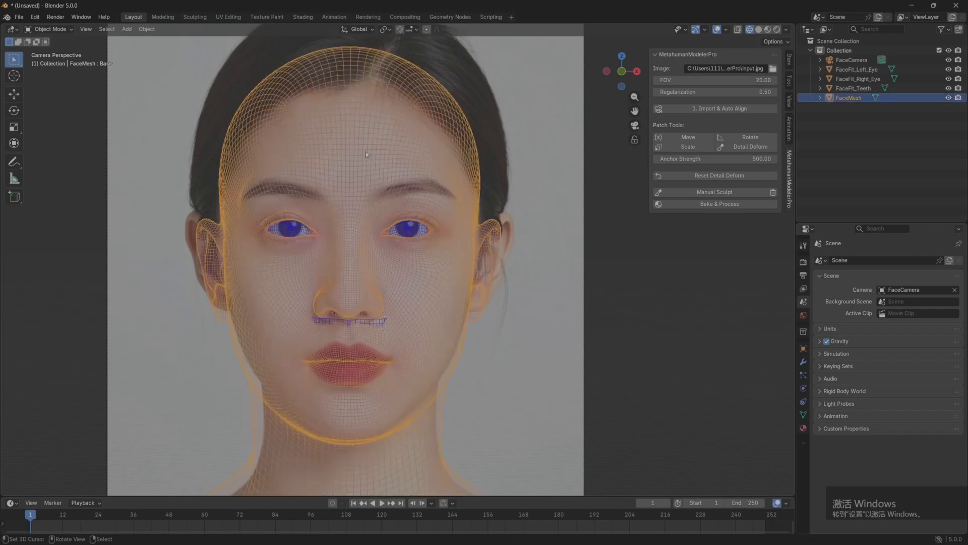
# Set the Wire colour of the 3D Viewport theme to green in the preferences and deselect the face mesh.
pyautogui.click(35, 17)
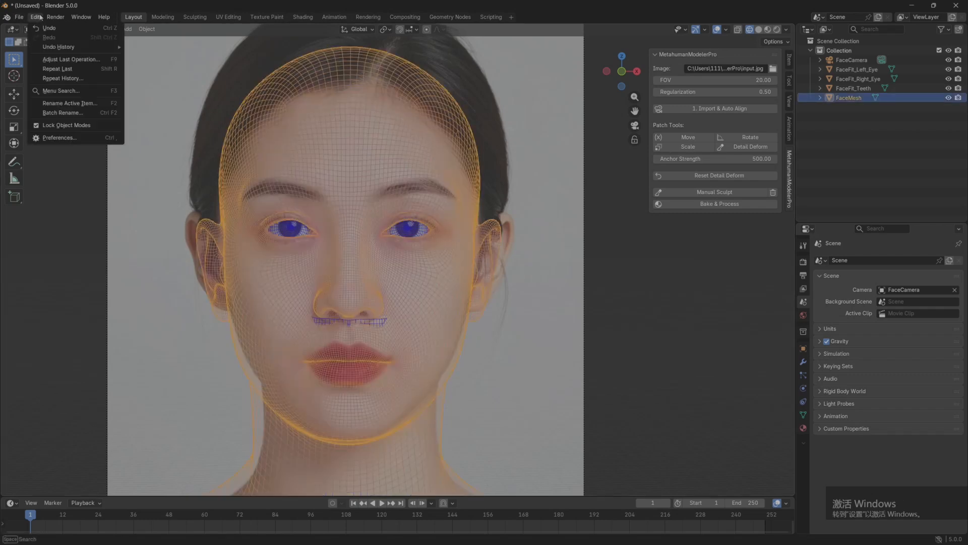
pyautogui.click(60, 139)
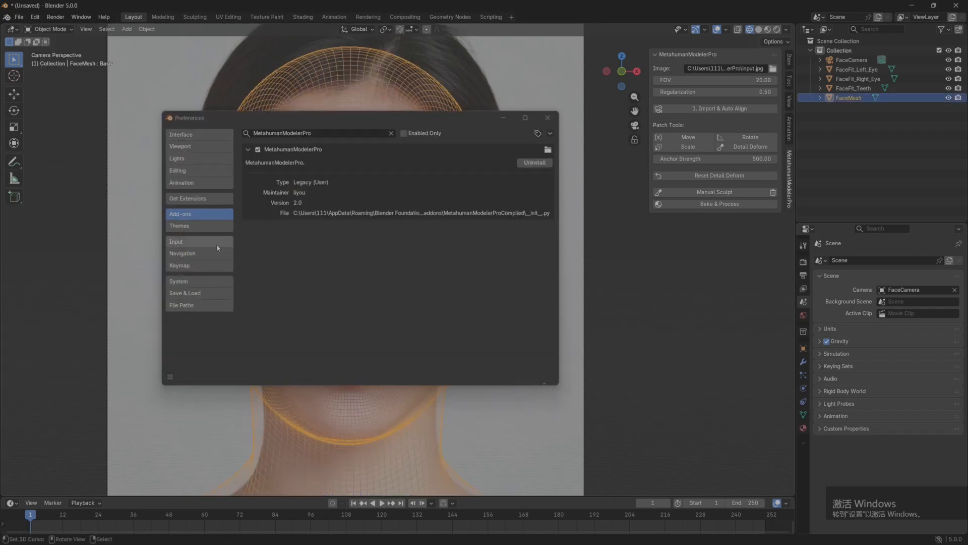
pyautogui.click(191, 226)
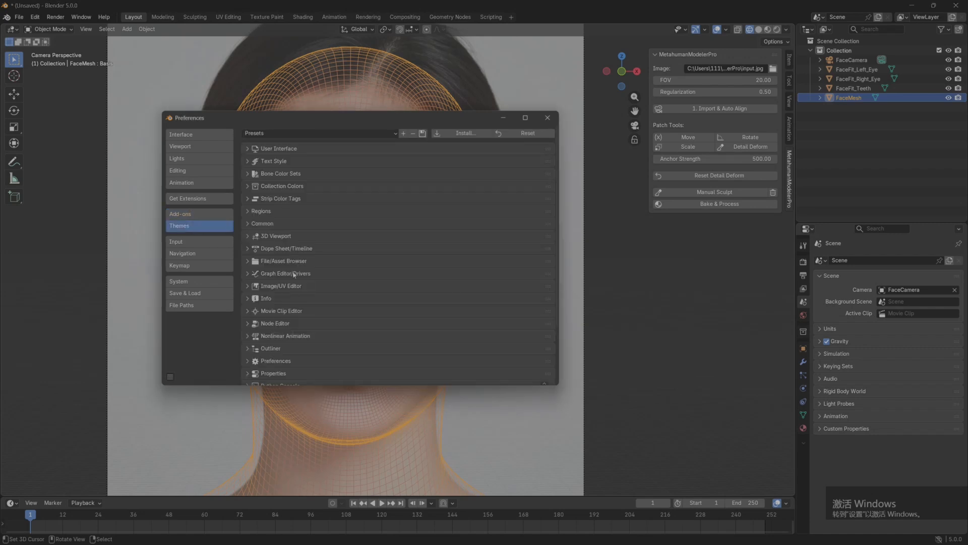
pyautogui.click(255, 236)
pyautogui.click(409, 270)
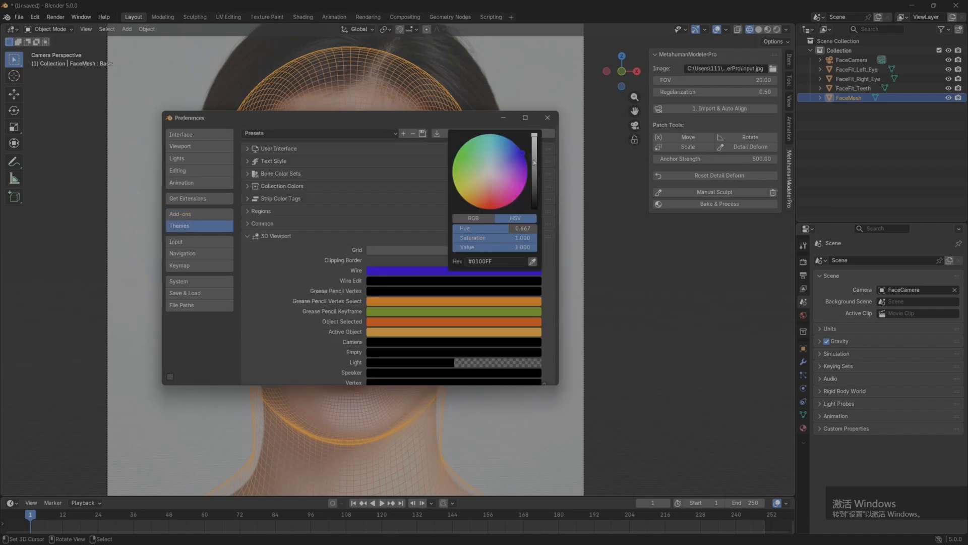
pyautogui.moveTo(514, 159); pyautogui.dragTo(799, 210)
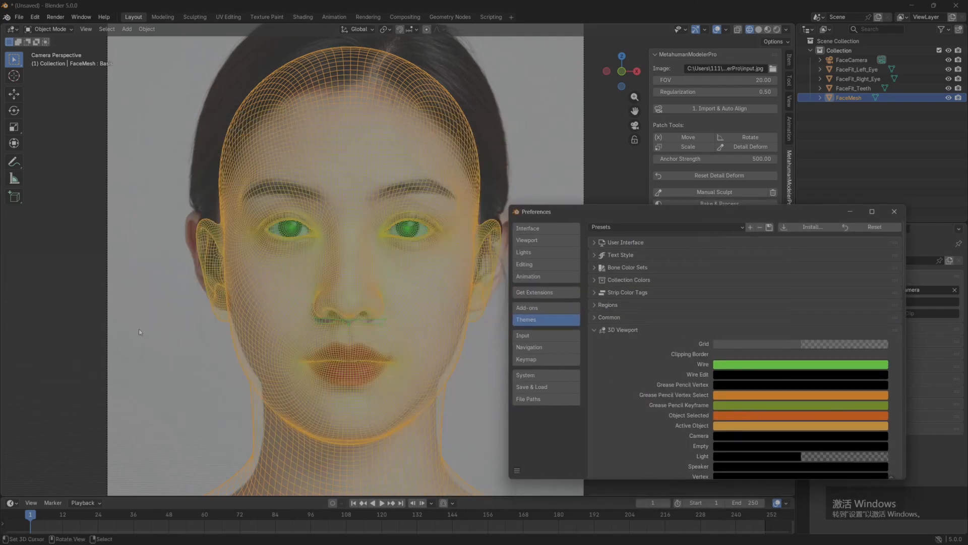
pyautogui.click(139, 330)
# Set the 3D Viewport theme's Wire colour back to blue, #0600FF, and close the preferences.
pyautogui.moveTo(725, 215); pyautogui.dragTo(550, 139)
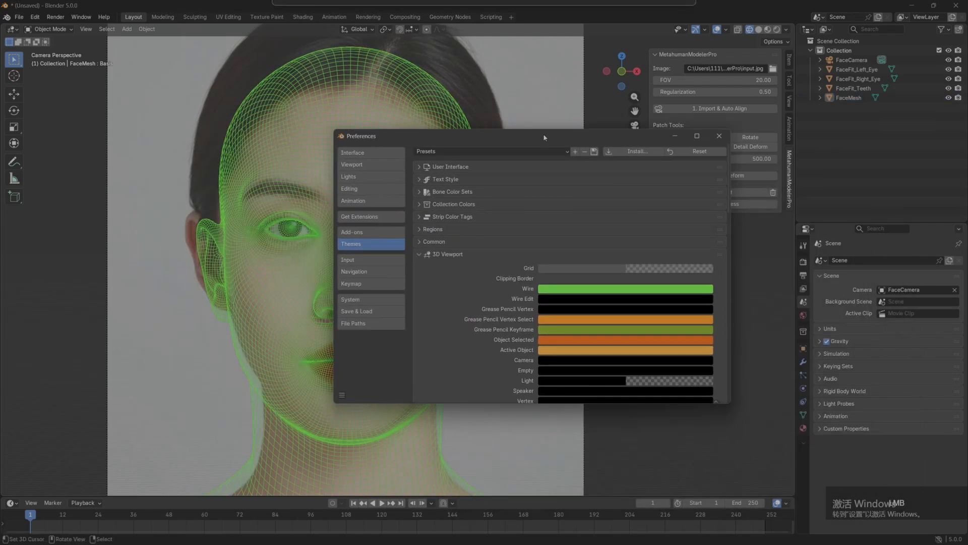
pyautogui.click(649, 291)
pyautogui.moveTo(650, 189); pyautogui.dragTo(696, 175)
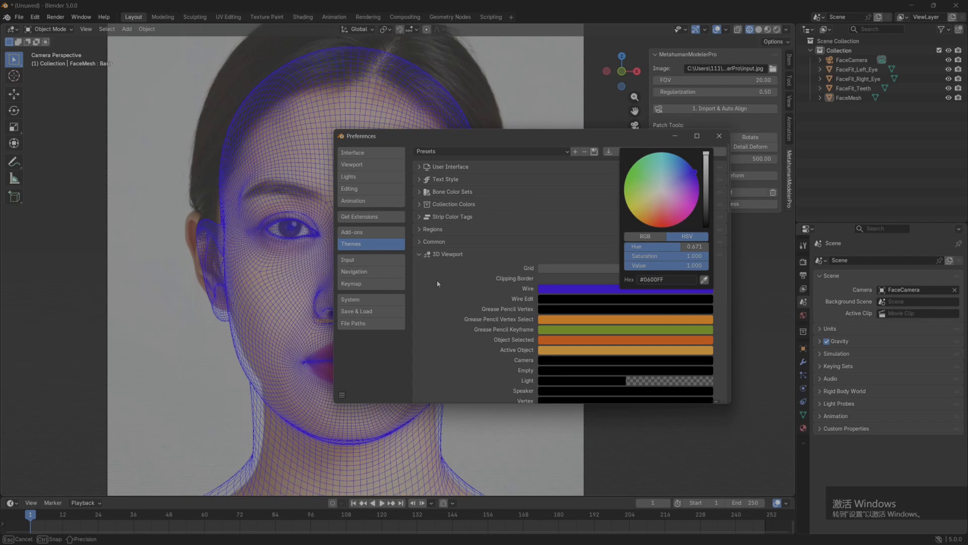
pyautogui.click(719, 136)
# Enlarge the outliner area and hide FaceFit_Left_Eye, FaceFit_Right_Eye and FaceFit_Teeth in the viewport.
pyautogui.scroll(2, 602, 355)
pyautogui.scroll(-2, 526, 341)
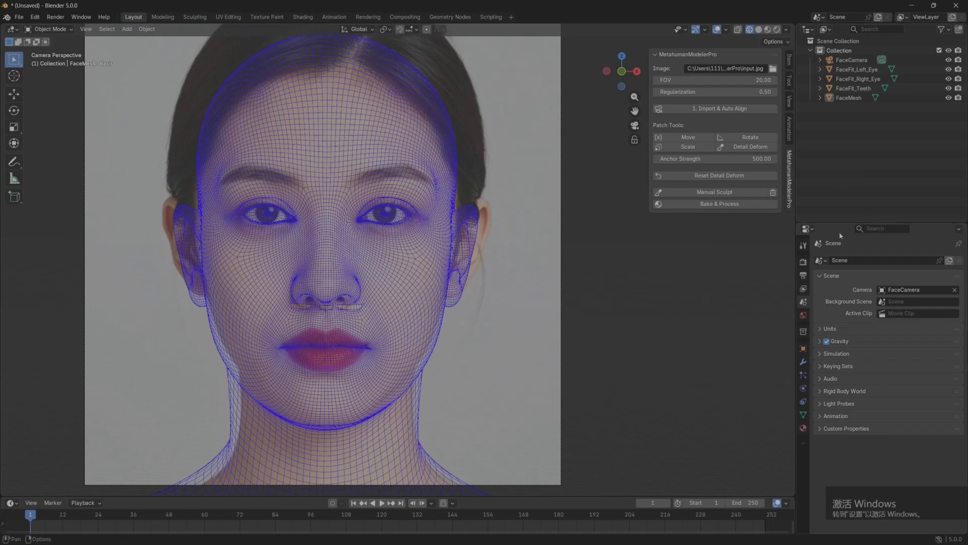
pyautogui.moveTo(839, 224); pyautogui.dragTo(840, 317)
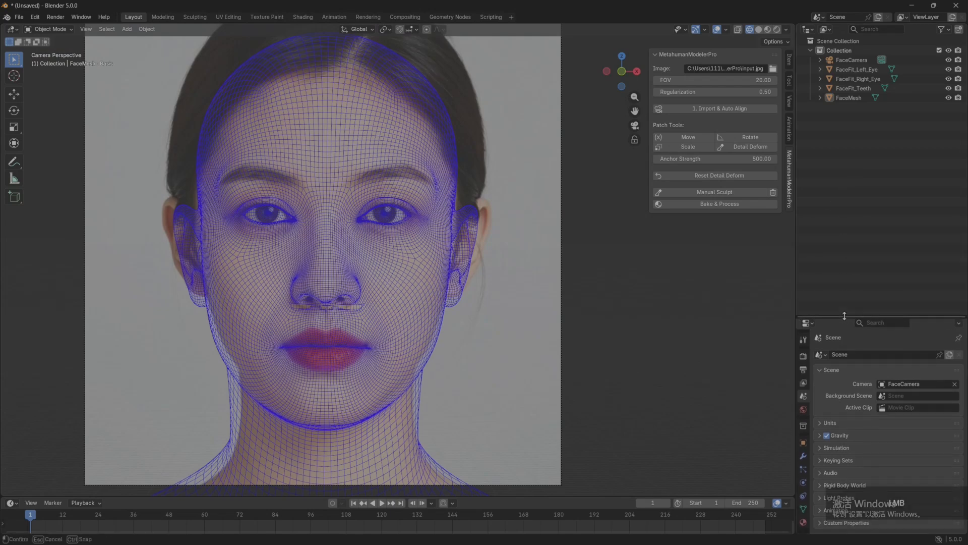
pyautogui.moveTo(795, 240); pyautogui.dragTo(754, 241)
pyautogui.scroll(3, 540, 261)
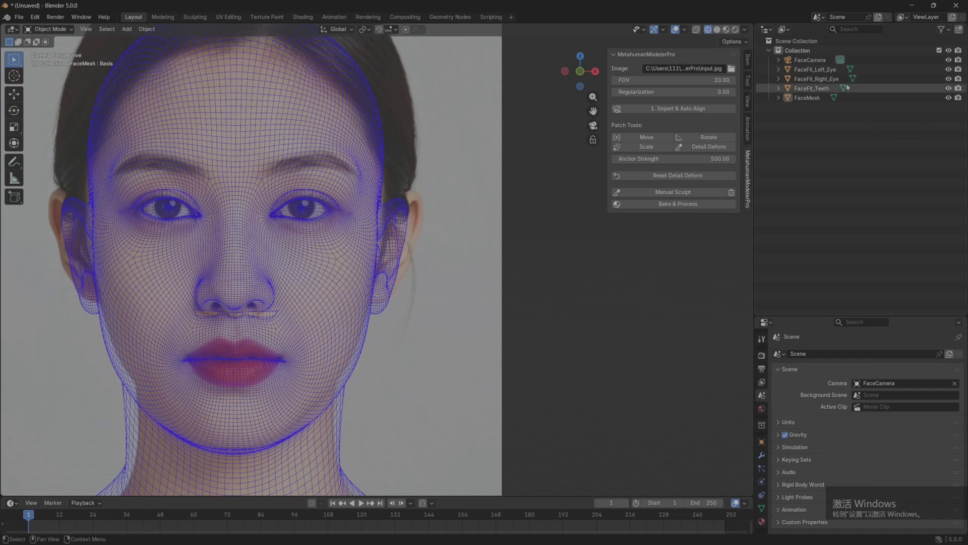
pyautogui.click(949, 79)
pyautogui.click(948, 69)
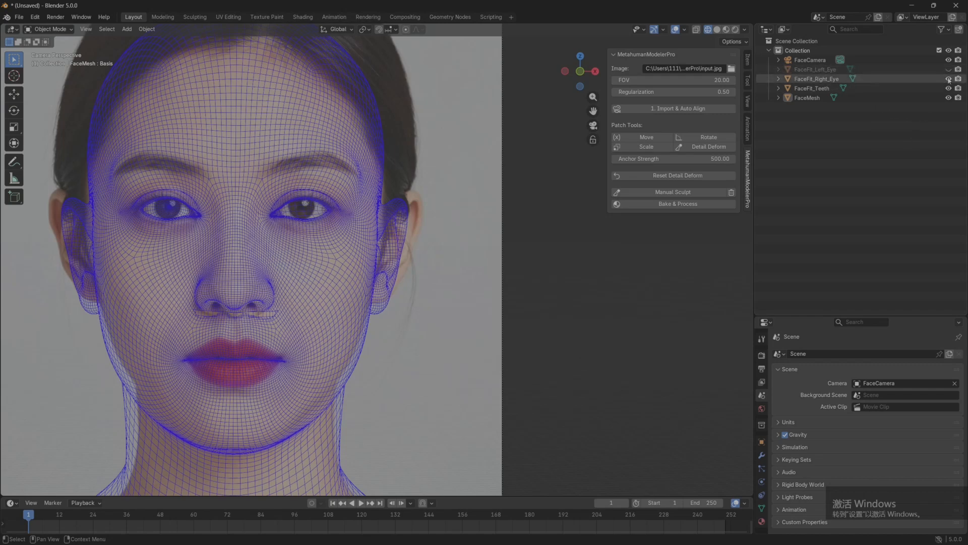
pyautogui.click(948, 89)
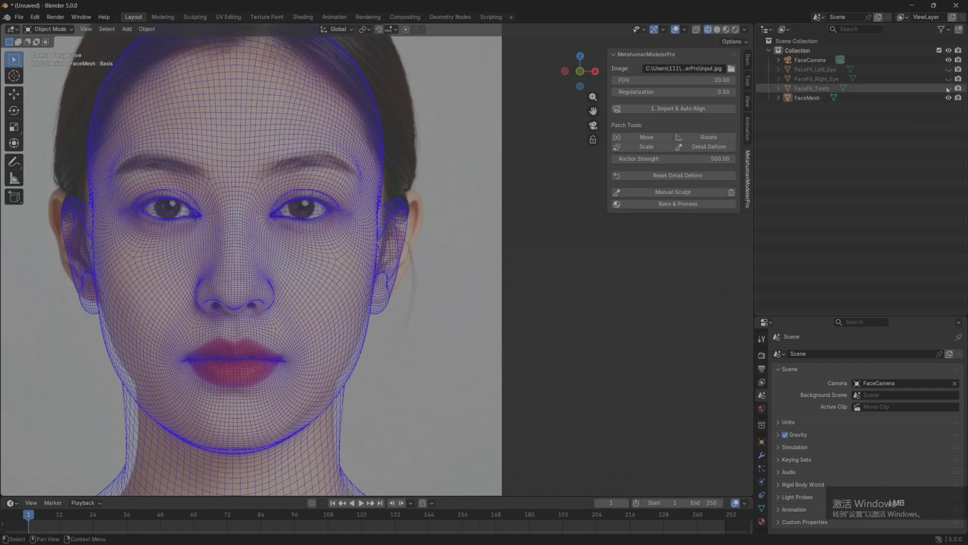
# Select FaceMesh and split the 3D viewport vertically into two side-by-side views.
pyautogui.click(808, 97)
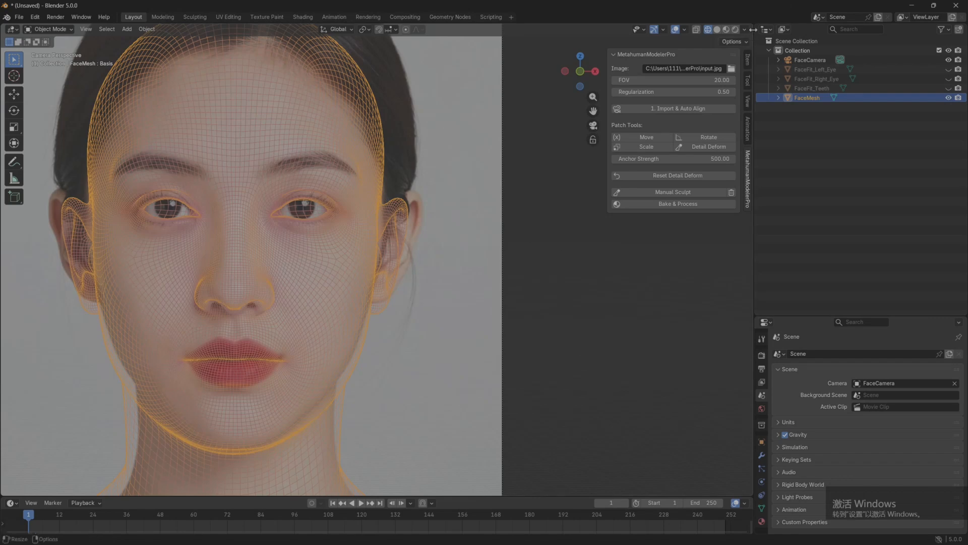
pyautogui.moveTo(751, 27); pyautogui.dragTo(398, 30)
pyautogui.scroll(1, 529, 226)
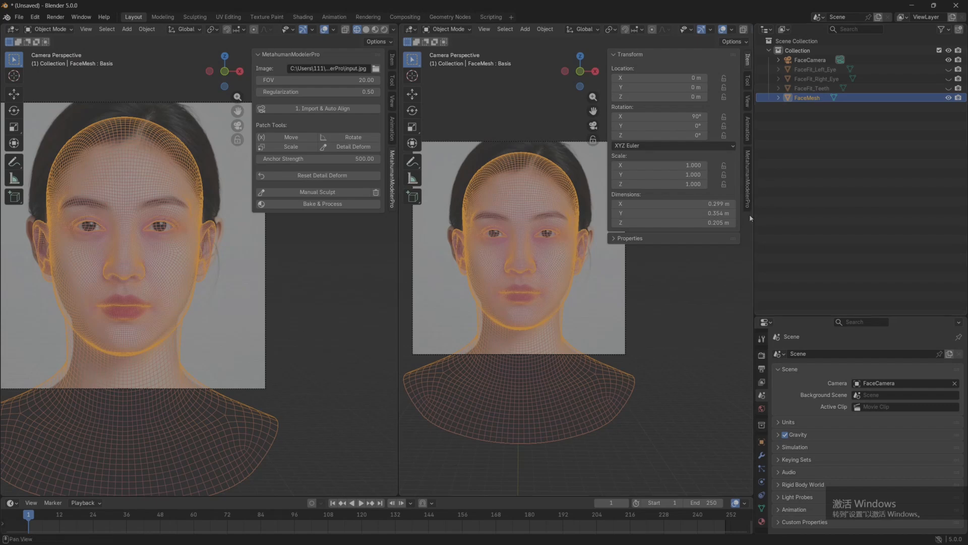
# Widen the second 3D view, and clear the camera view by deselecting the face mesh and hiding its sidebar.
pyautogui.moveTo(755, 214); pyautogui.dragTo(911, 223)
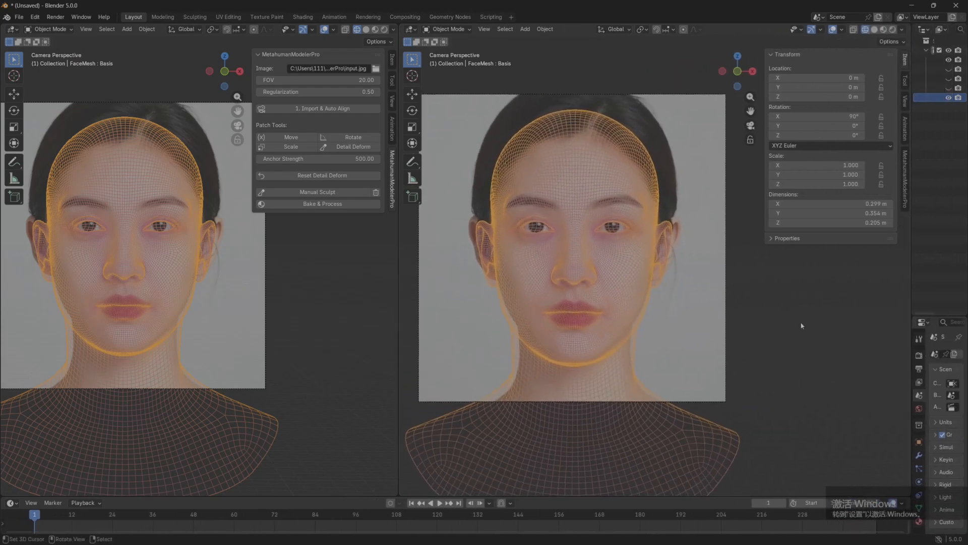
pyautogui.rightClick(797, 324)
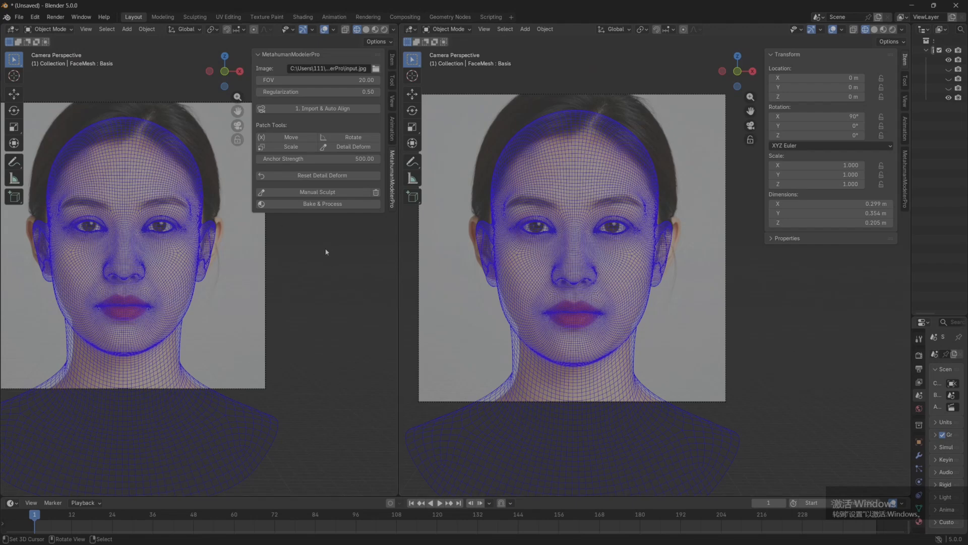
pyautogui.press('n')
pyautogui.keyDown('shift'); pyautogui.moveTo(198, 251); pyautogui.dragTo(264, 244, button='middle'); pyautogui.keyUp('shift')
pyautogui.scroll(1, 260, 242)
pyautogui.scroll(1, 264, 244)
pyautogui.keyDown('shift'); pyautogui.moveTo(204, 192); pyautogui.dragTo(243, 215, button='middle'); pyautogui.keyUp('shift')
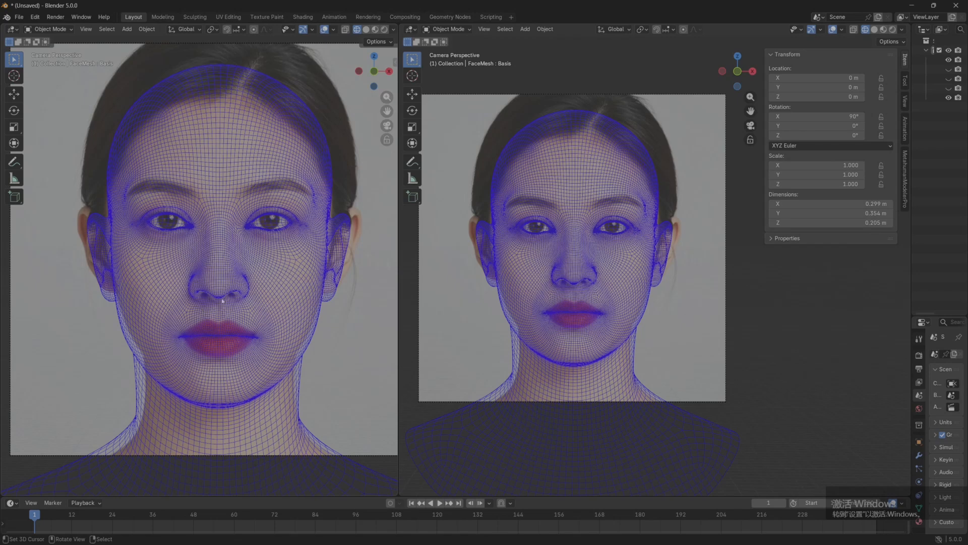
# Switch the second view from the camera to a free perspective and display the head in Solid shading.
pyautogui.moveTo(668, 278); pyautogui.dragTo(661, 279, button='middle')
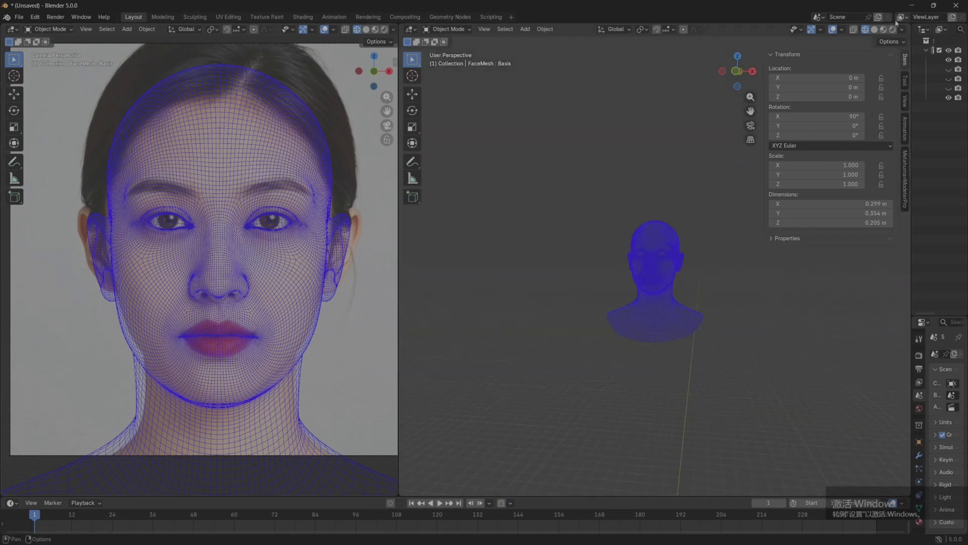
pyautogui.click(875, 29)
pyautogui.scroll(5, 690, 243)
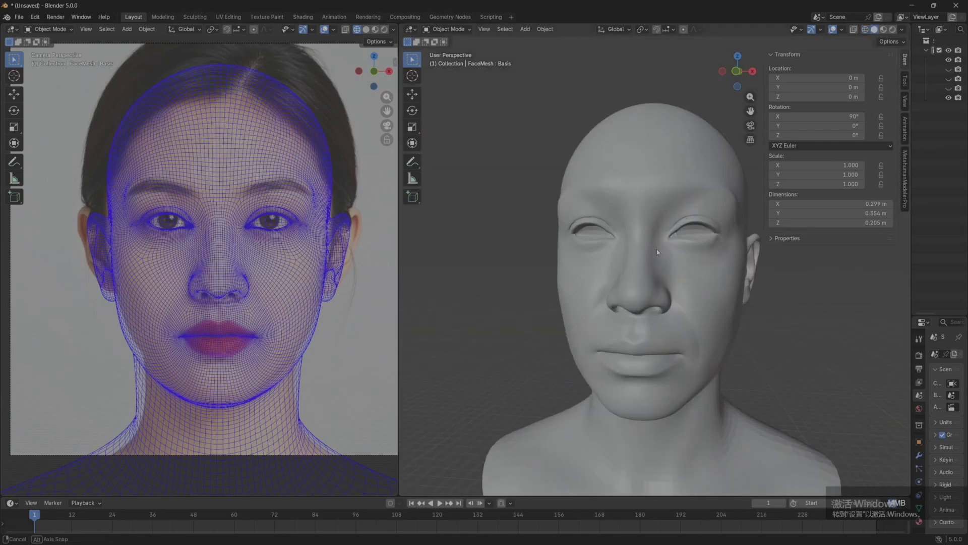
pyautogui.keyDown('shift'); pyautogui.moveTo(657, 249); pyautogui.dragTo(616, 201, button='middle'); pyautogui.keyUp('shift')
pyautogui.scroll(-4, 620, 200)
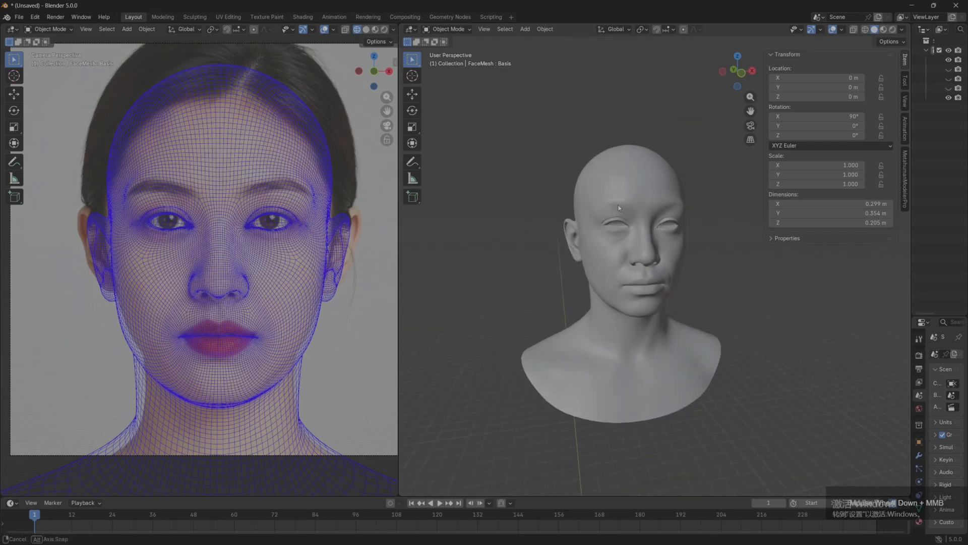
# Set the second view's focal length to 200 mm and reframe the head with the face mesh deselected.
pyautogui.click(594, 194)
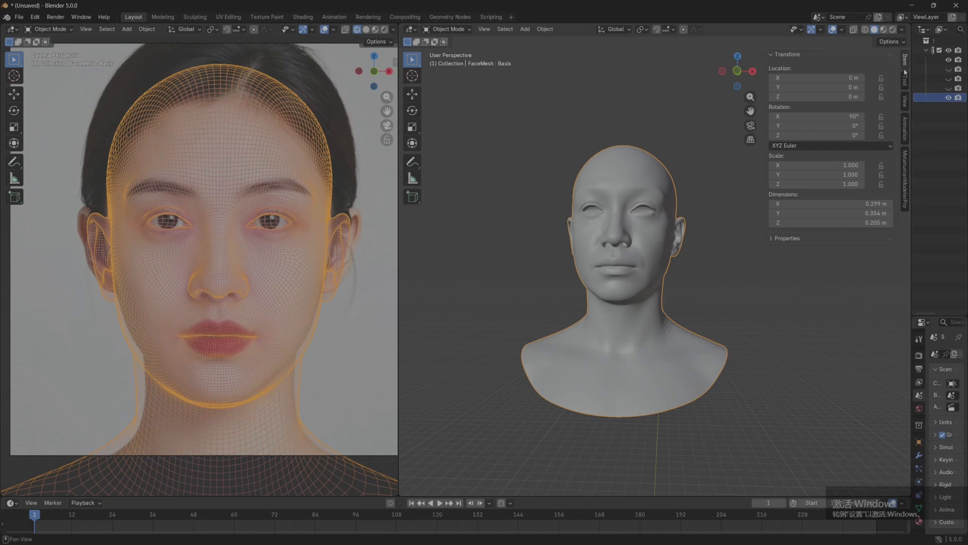
pyautogui.click(905, 102)
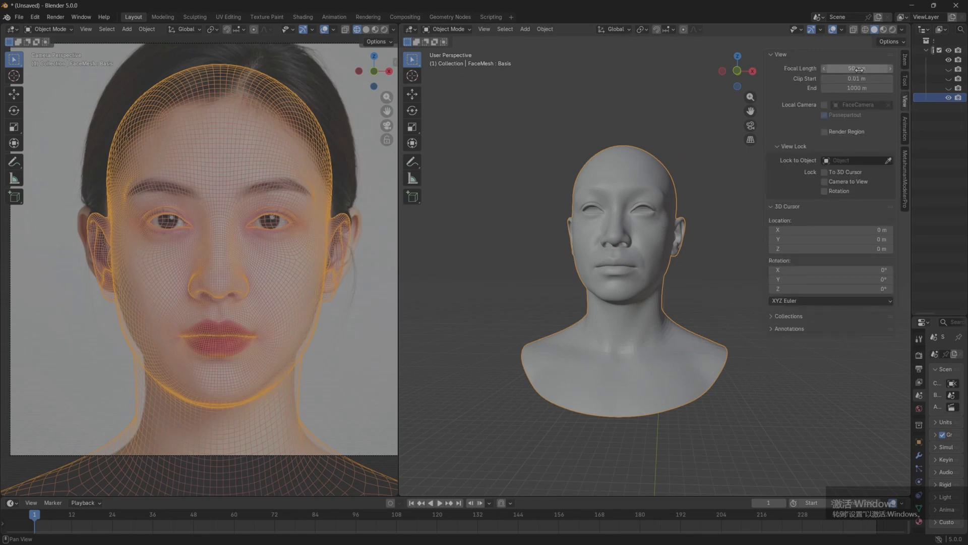
pyautogui.click(832, 68)
pyautogui.moveTo(831, 69); pyautogui.dragTo(804, 35)
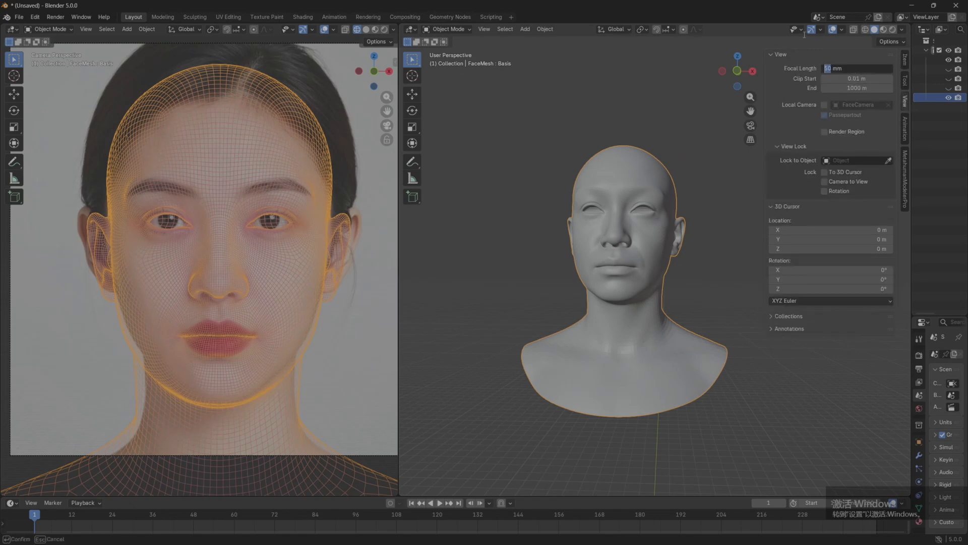
pyautogui.write('200')
pyautogui.press('Return')
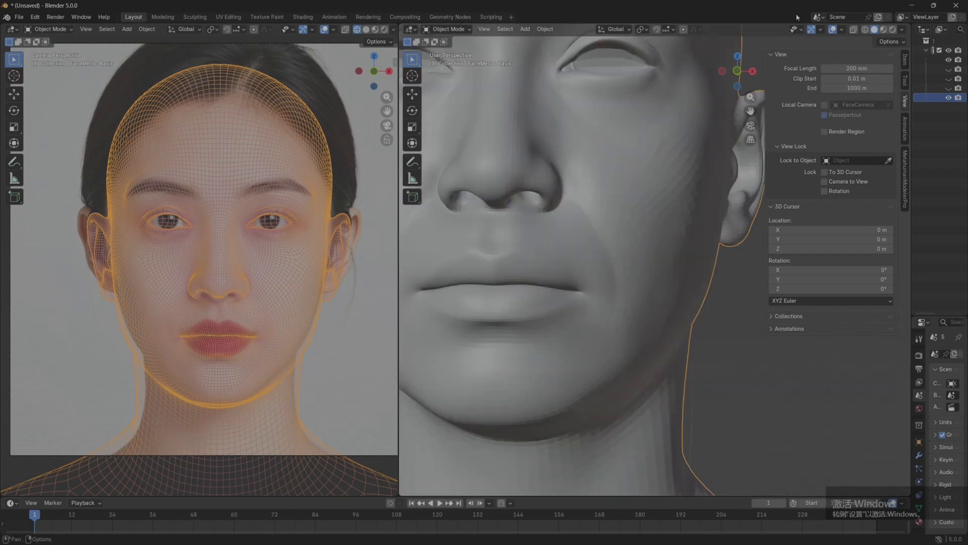
pyautogui.scroll(-4, 553, 358)
pyautogui.moveTo(598, 283); pyautogui.dragTo(646, 312, button='middle')
pyautogui.click(741, 370)
pyautogui.moveTo(740, 370); pyautogui.dragTo(676, 375, button='middle')
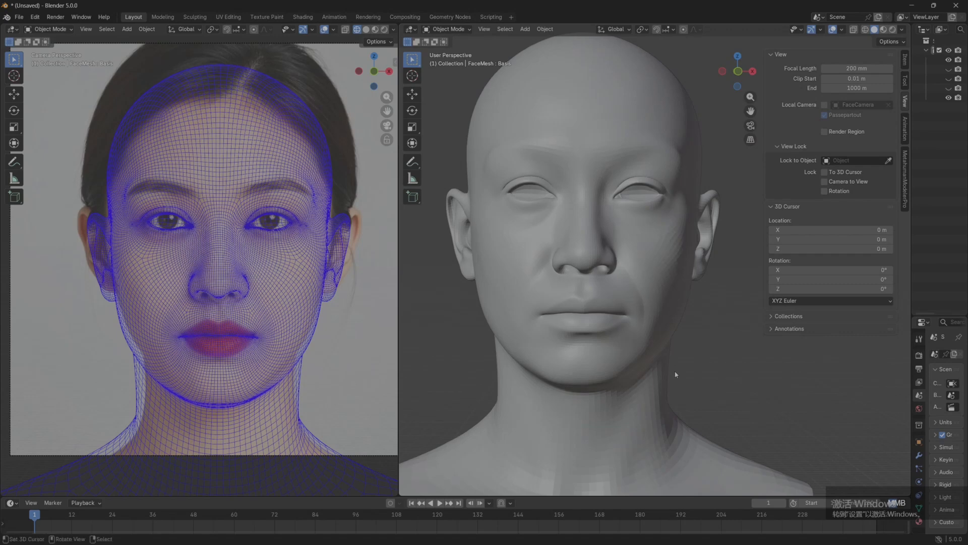
# Start the MetahumanModelerPro patch Move tool and select the cheek, nose, skull and neck patches in turn from the profile view.
pyautogui.scroll(2, 306, 382)
pyautogui.keyDown('shift'); pyautogui.moveTo(306, 382); pyautogui.dragTo(291, 350, button='middle'); pyautogui.keyUp('shift')
pyautogui.scroll(-1, 290, 350)
pyautogui.moveTo(659, 365); pyautogui.dragTo(570, 329, button='middle')
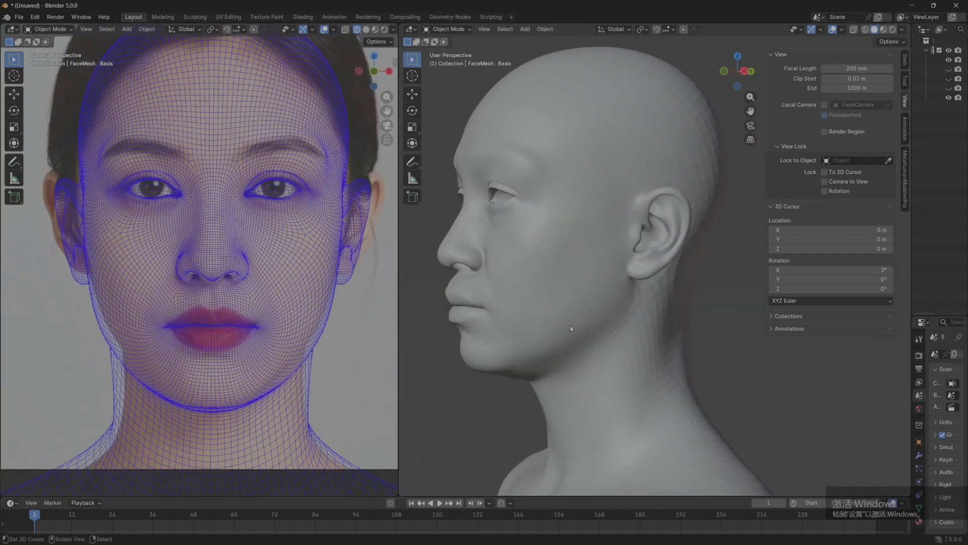
pyautogui.click(905, 178)
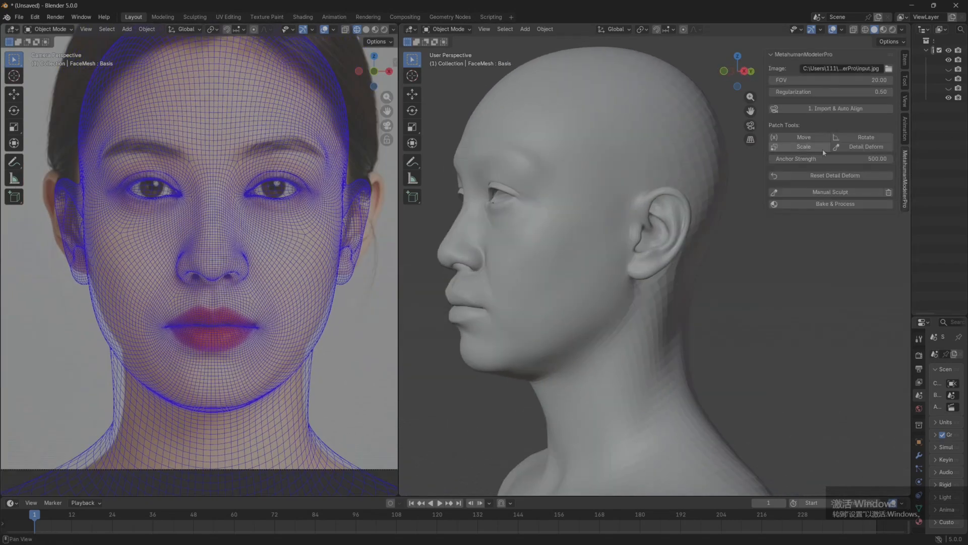
pyautogui.click(798, 138)
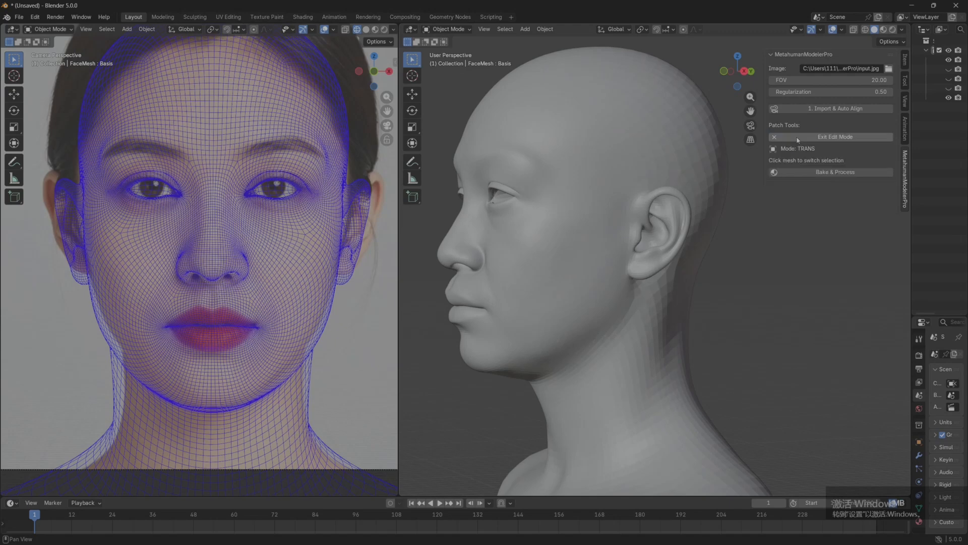
pyautogui.click(583, 330)
pyautogui.click(577, 266)
pyautogui.click(475, 248)
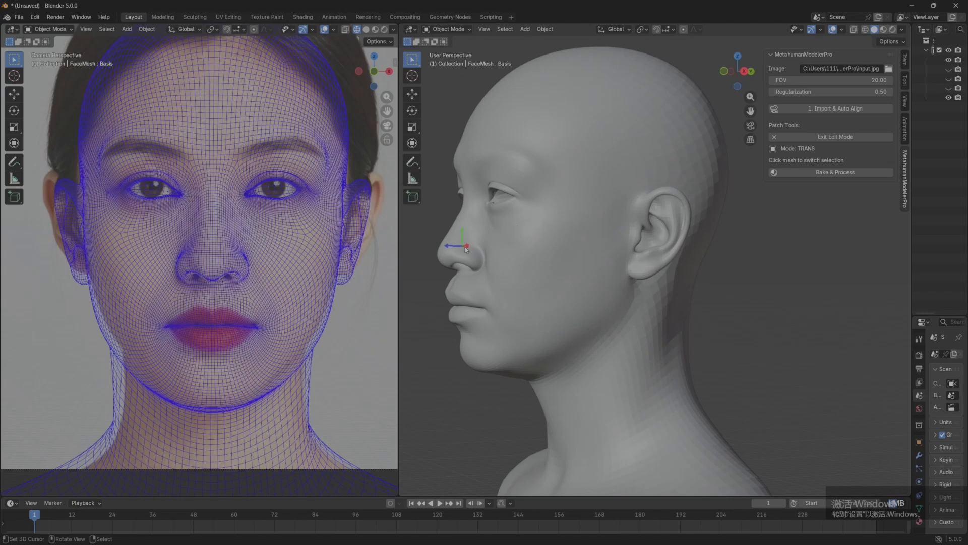
pyautogui.click(659, 117)
pyautogui.click(659, 79)
pyautogui.click(709, 202)
pyautogui.click(638, 409)
pyautogui.moveTo(748, 367); pyautogui.dragTo(731, 376, button='middle')
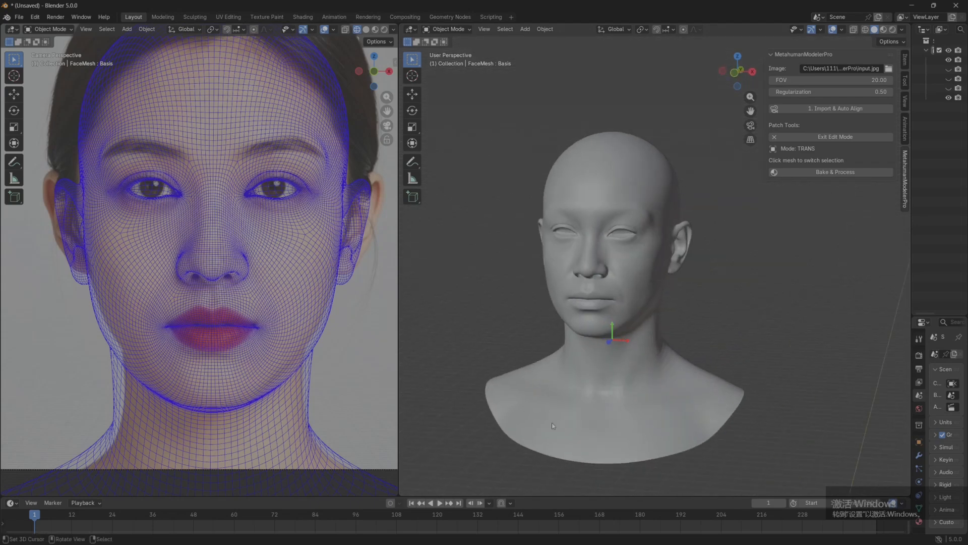
# Pick the shoulder, brow, eye, ear, cheek, chin and nose patches in turn to inspect their move handles.
pyautogui.click(519, 384)
pyautogui.click(601, 209)
pyautogui.moveTo(612, 174); pyautogui.dragTo(620, 193, button='middle')
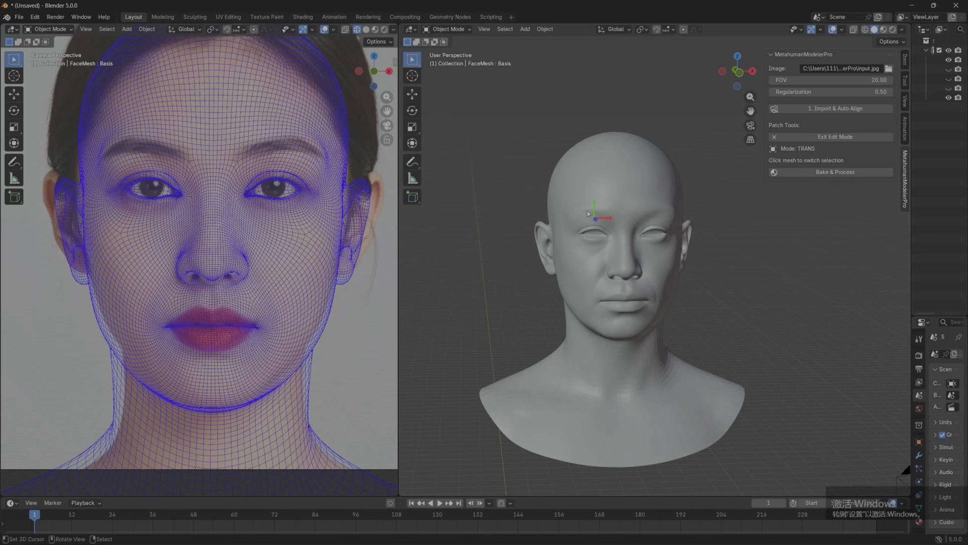
pyautogui.scroll(2, 587, 213)
pyautogui.click(569, 223)
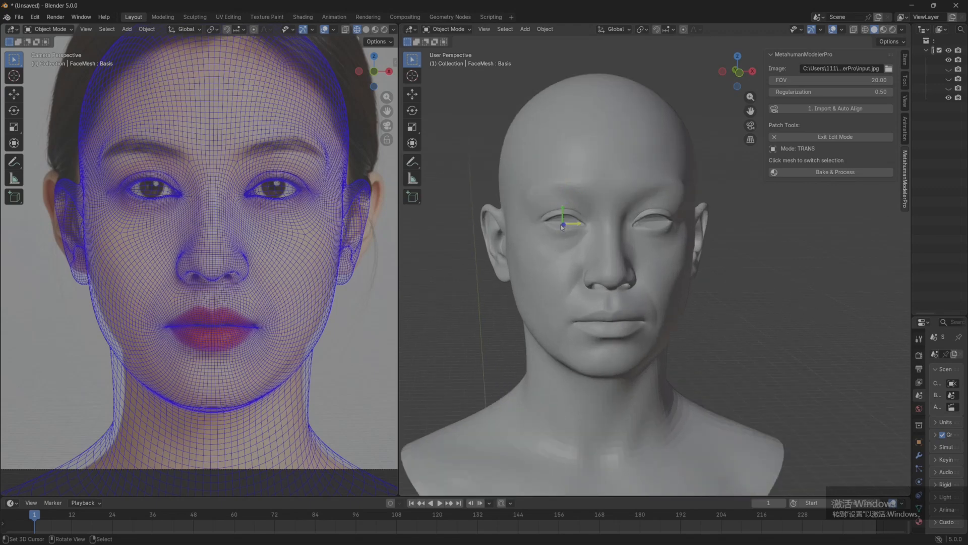
pyautogui.click(502, 235)
pyautogui.click(548, 301)
pyautogui.moveTo(535, 317); pyautogui.dragTo(502, 252, button='middle')
pyautogui.click(598, 350)
pyautogui.moveTo(559, 283); pyautogui.dragTo(516, 190, button='middle')
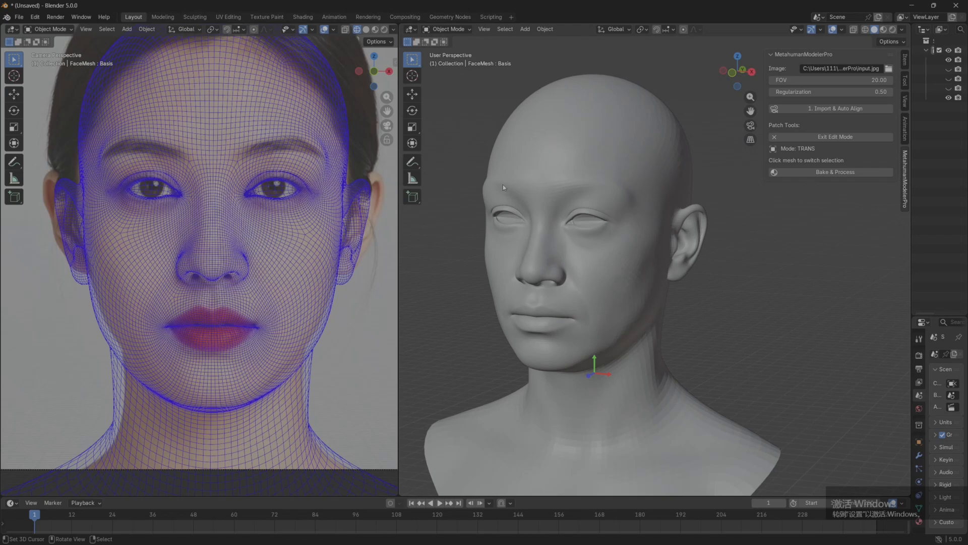
pyautogui.click(535, 287)
pyautogui.moveTo(617, 411); pyautogui.dragTo(608, 398, button='middle')
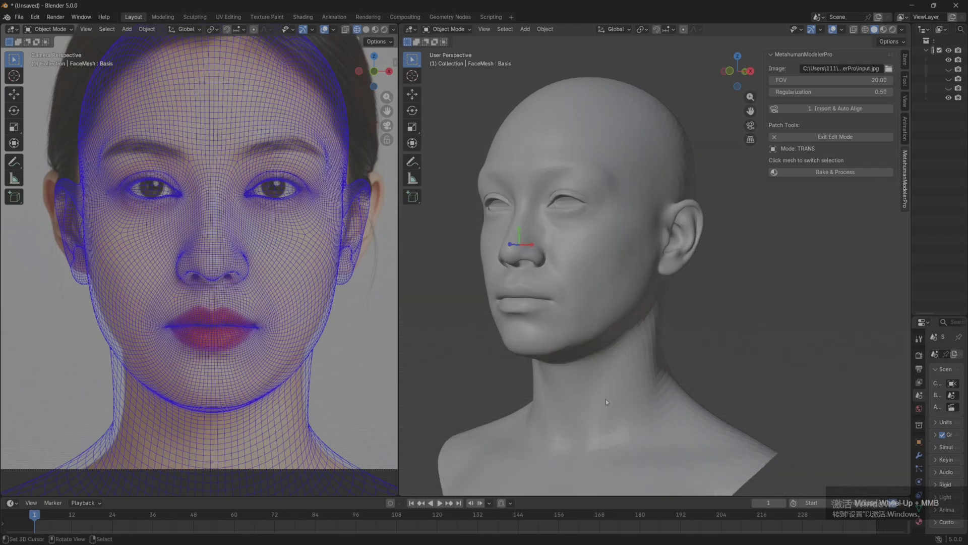
pyautogui.moveTo(634, 344); pyautogui.dragTo(586, 338, button='middle')
pyautogui.scroll(2, 589, 342)
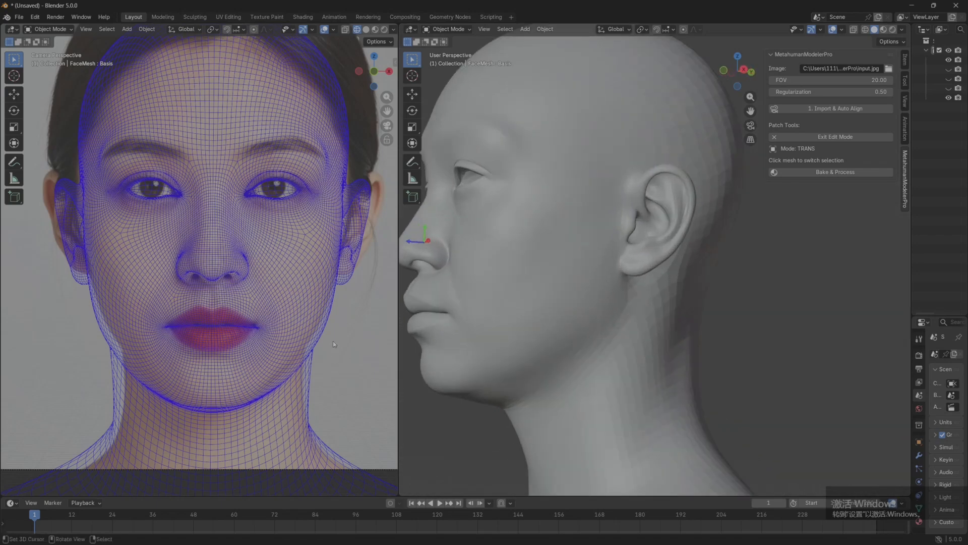
# Select the jaw patch on the head's left side and move it straight up to fit the portrait's jawline.
pyautogui.scroll(1, 332, 341)
pyautogui.click(585, 314)
pyautogui.moveTo(585, 349); pyautogui.dragTo(567, 358, button='middle')
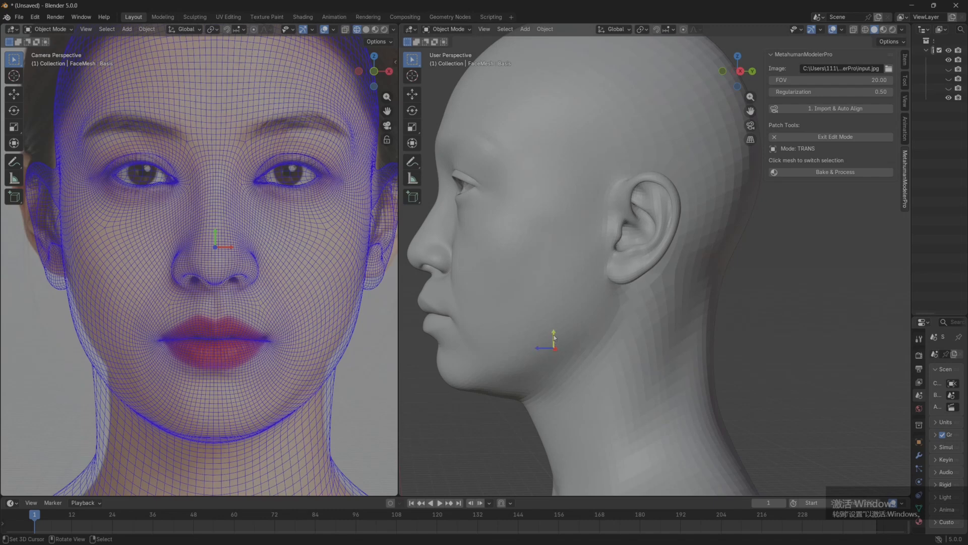
pyautogui.moveTo(554, 337); pyautogui.dragTo(543, 230)
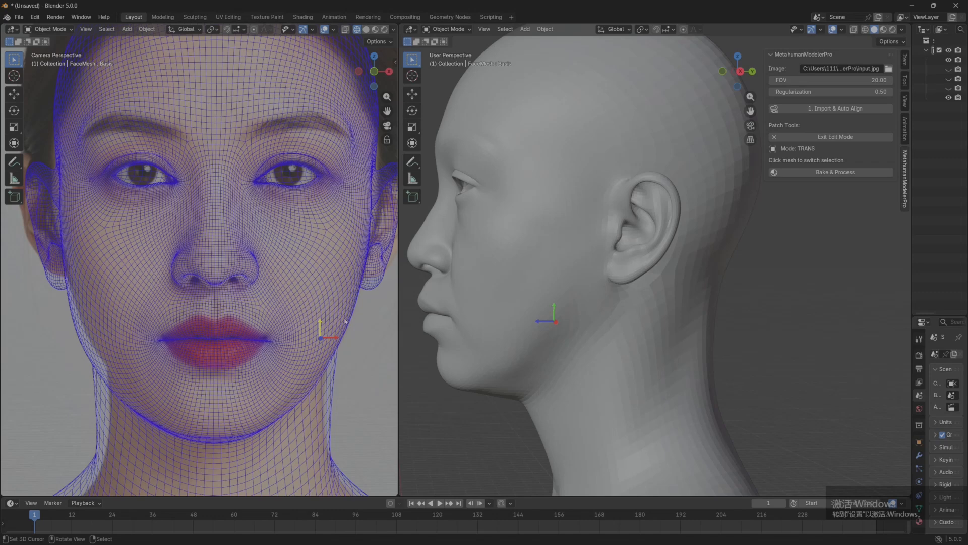
# Move the jaw patch on the head's right side straight up to match the portrait's face outline.
pyautogui.moveTo(512, 384); pyautogui.dragTo(648, 340, button='middle')
pyautogui.scroll(-3, 614, 381)
pyautogui.moveTo(613, 381); pyautogui.dragTo(639, 386, button='middle')
pyautogui.keyDown('shift'); pyautogui.moveTo(657, 348); pyautogui.dragTo(552, 360, button='middle'); pyautogui.keyUp('shift')
pyautogui.scroll(2, 551, 360)
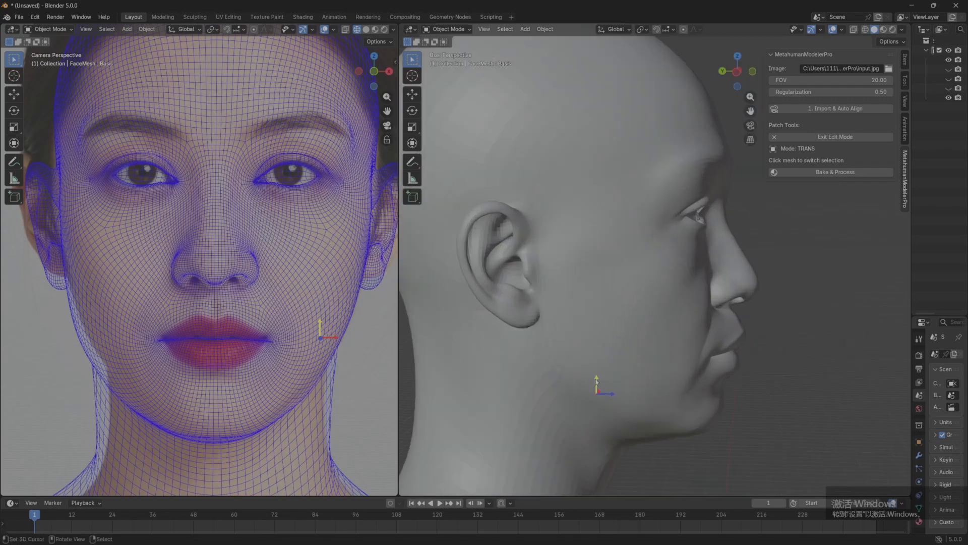
pyautogui.moveTo(596, 381); pyautogui.dragTo(610, 259)
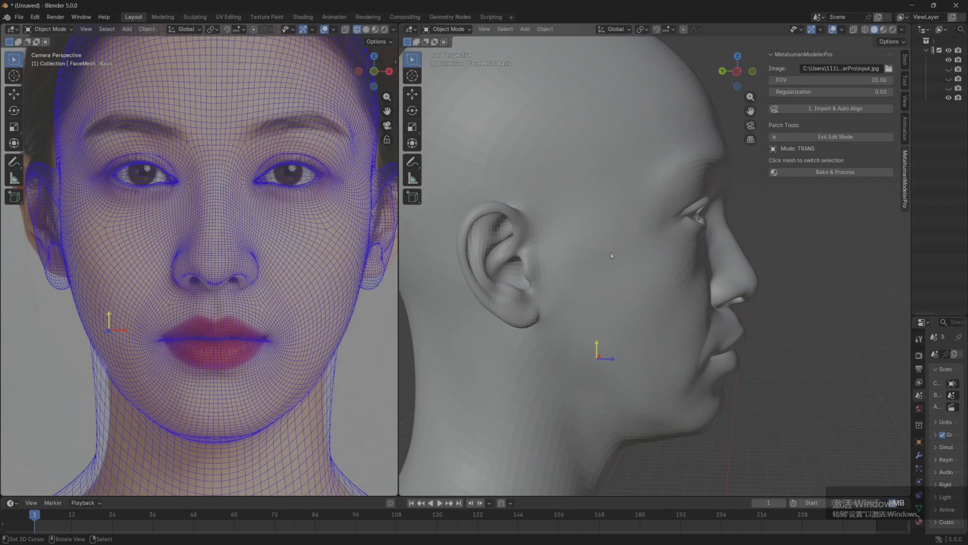
# Orbit the wireframe view out of the camera, exit patch editing and restore the camera perspective over the portrait.
pyautogui.moveTo(303, 366)
pyautogui.mouseDown(button='middle')
pyautogui.moveTo(286, 370)
pyautogui.moveTo(298, 369)
pyautogui.mouseUp(button='middle')
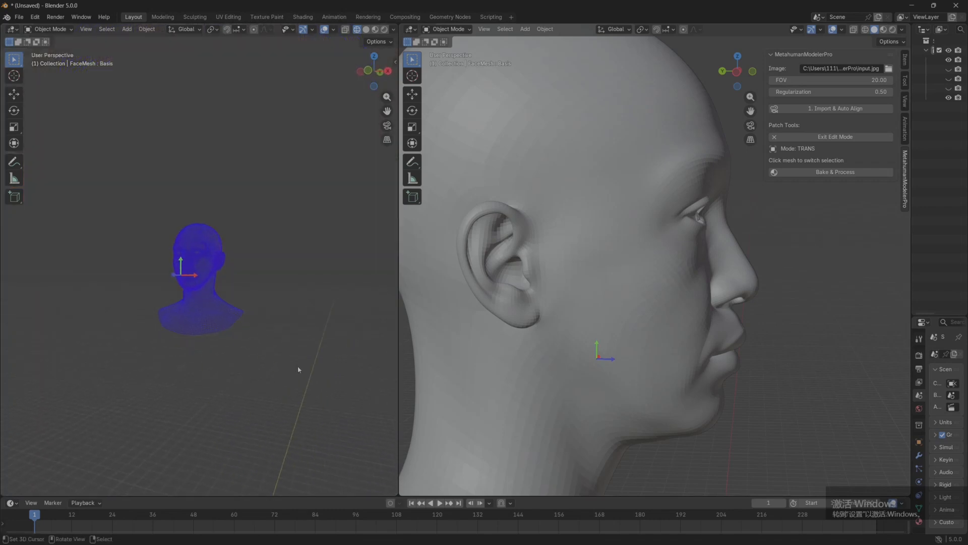
pyautogui.moveTo(362, 283); pyautogui.dragTo(393, 252, button='middle')
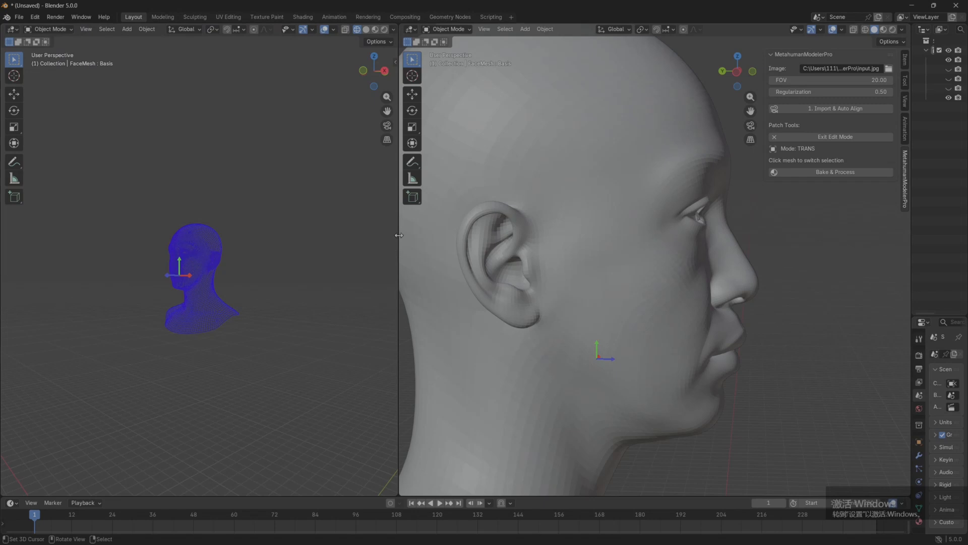
pyautogui.scroll(3, 242, 330)
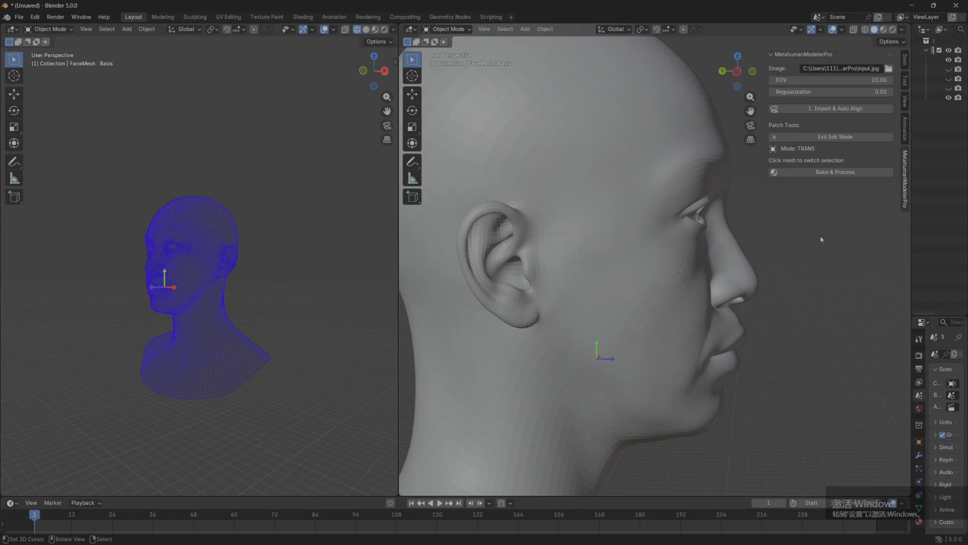
pyautogui.press('Escape')
pyautogui.moveTo(322, 259); pyautogui.dragTo(343, 264, button='middle')
pyautogui.scroll(10, 281, 271)
pyautogui.press('KP_0')
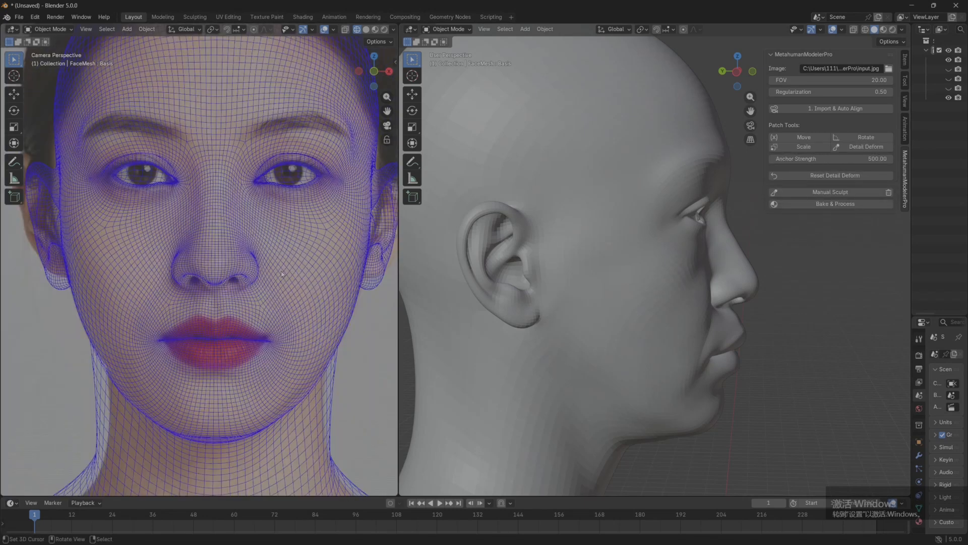
# Restart the patch Move tool and raise the chin patch to meet the chin line in the portrait.
pyautogui.moveTo(593, 268); pyautogui.dragTo(582, 315, button='middle')
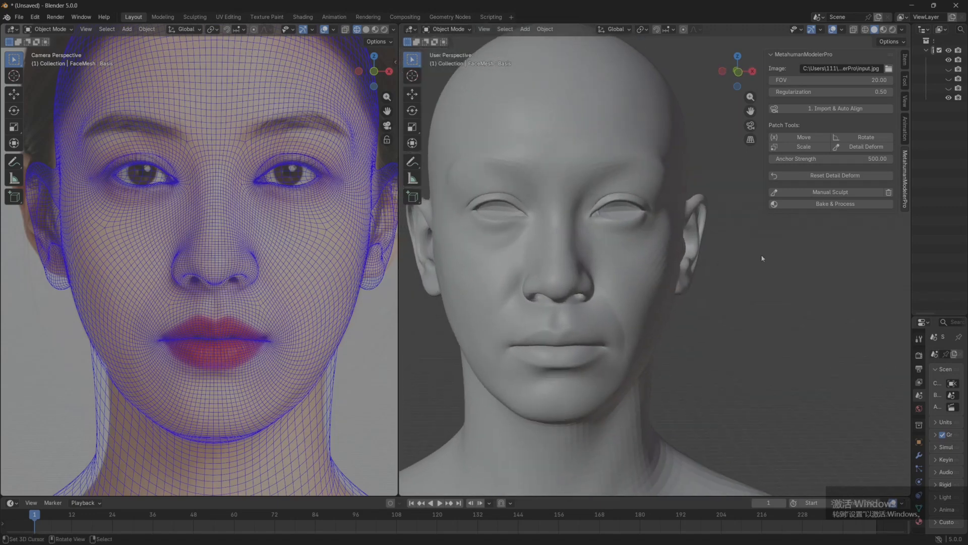
pyautogui.click(804, 137)
pyautogui.moveTo(680, 369); pyautogui.dragTo(552, 401, button='middle')
pyautogui.scroll(5, 212, 359)
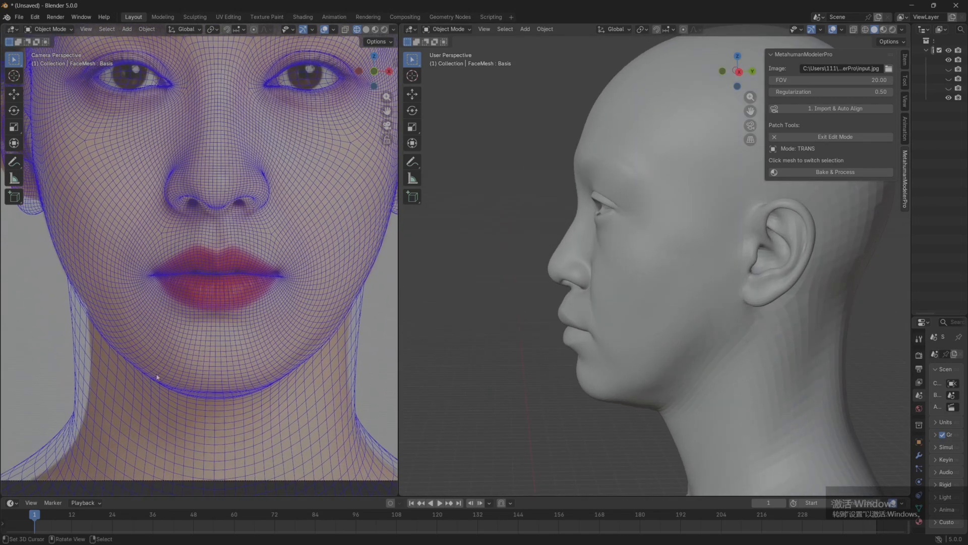
pyautogui.moveTo(648, 375); pyautogui.dragTo(652, 338)
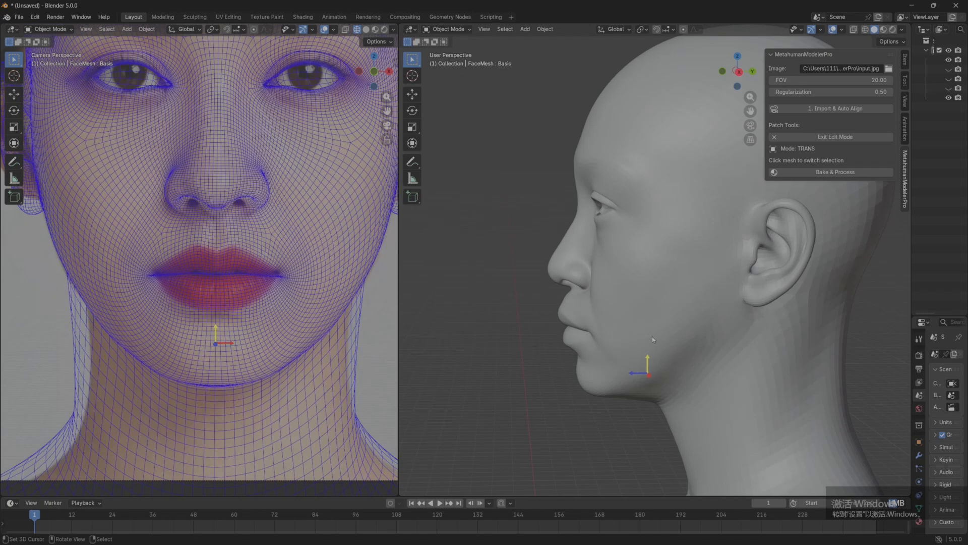
# Examine how the mesh around the face outline, nose and eyes lines up with the portrait.
pyautogui.moveTo(652, 337); pyautogui.dragTo(650, 390, button='middle')
pyautogui.scroll(-3, 272, 234)
pyautogui.keyDown('shift'); pyautogui.moveTo(272, 234); pyautogui.dragTo(280, 298, button='middle'); pyautogui.keyUp('shift')
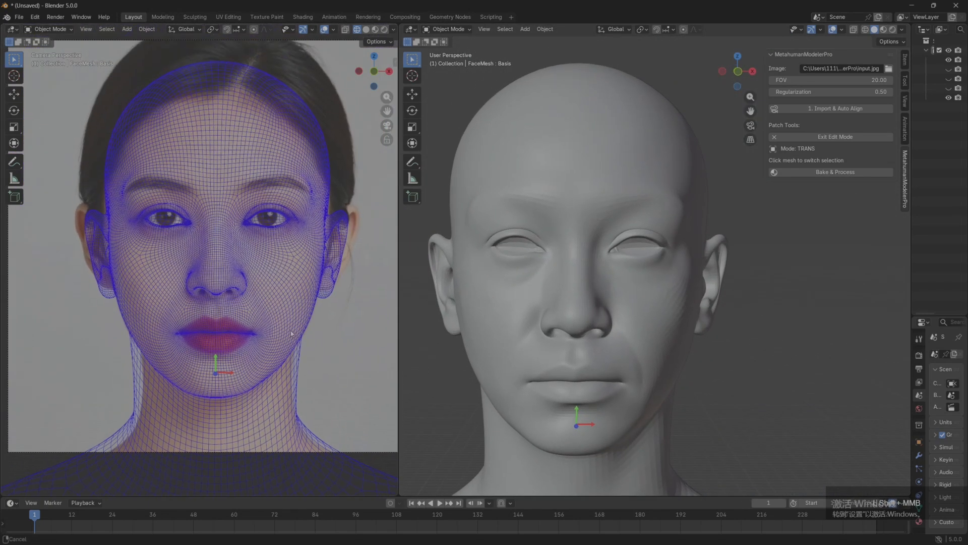
pyautogui.scroll(1, 279, 298)
pyautogui.scroll(5, 280, 299)
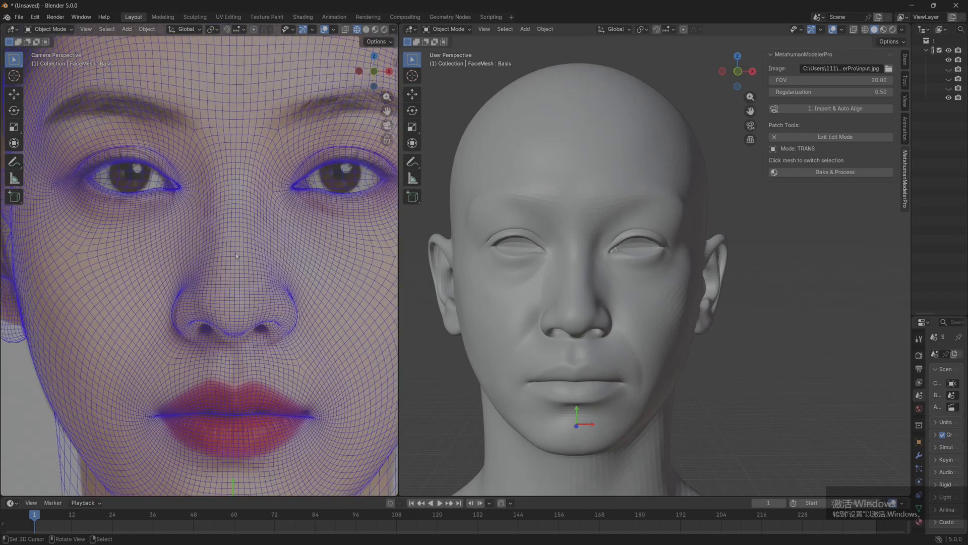
pyautogui.keyDown('shift'); pyautogui.moveTo(217, 271); pyautogui.dragTo(242, 284, button='middle'); pyautogui.keyUp('shift')
pyautogui.scroll(3, 333, 268)
pyautogui.keyDown('shift'); pyautogui.moveTo(334, 267); pyautogui.dragTo(275, 329, button='middle'); pyautogui.keyUp('shift')
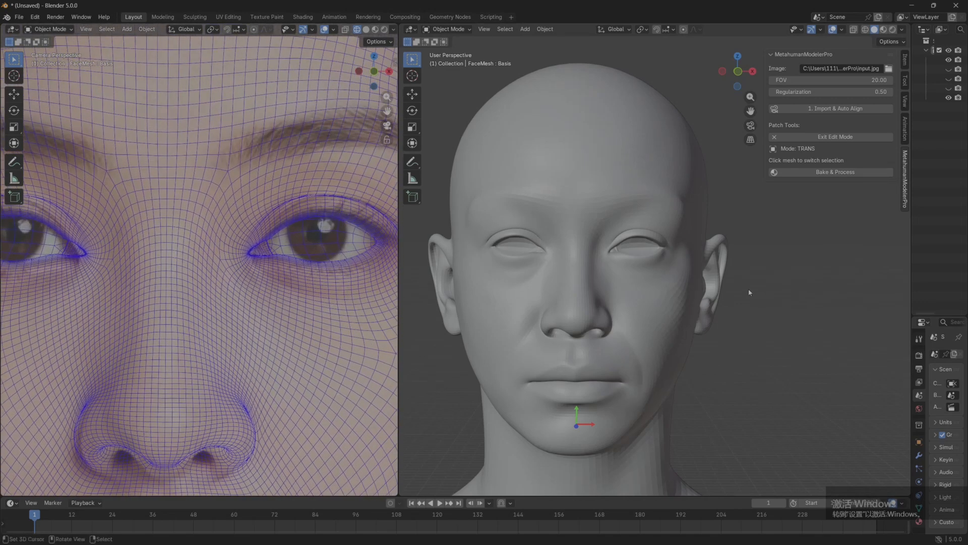
# Move the eye patches on both sides of the head slightly outward to match the eye corners in the portrait.
pyautogui.click(648, 247)
pyautogui.moveTo(658, 252); pyautogui.dragTo(667, 253)
pyautogui.keyDown('shift'); pyautogui.moveTo(37, 287); pyautogui.dragTo(138, 301, button='middle'); pyautogui.keyUp('shift')
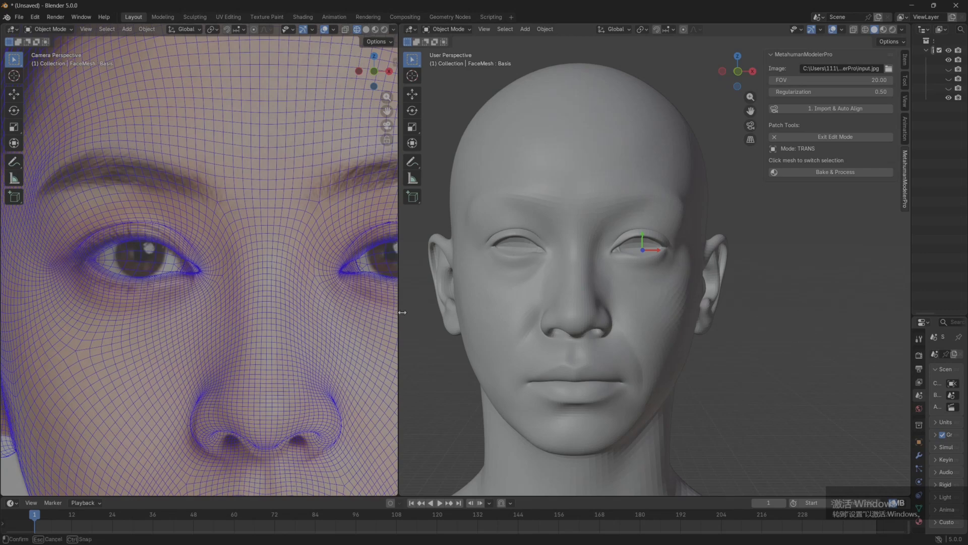
pyautogui.moveTo(403, 317); pyautogui.dragTo(484, 282)
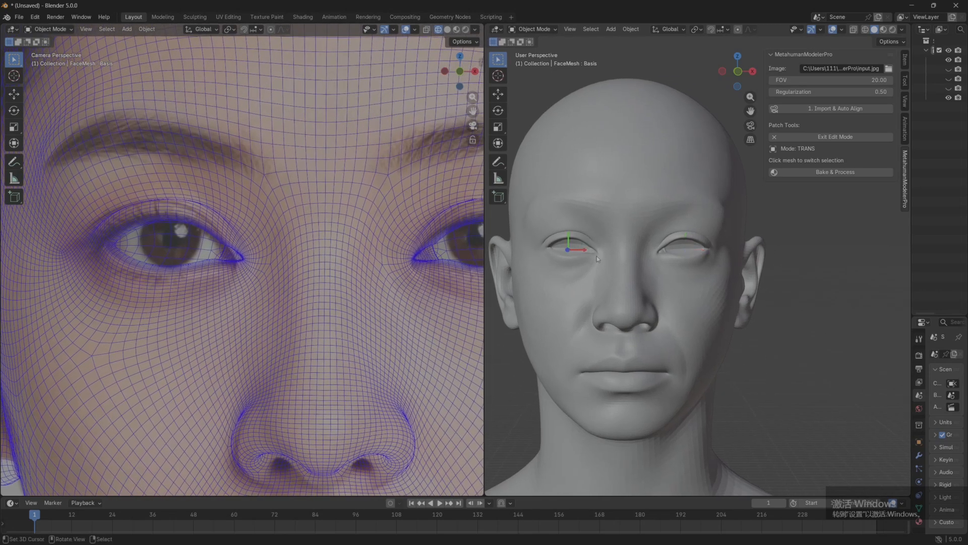
pyautogui.moveTo(585, 253); pyautogui.dragTo(571, 252)
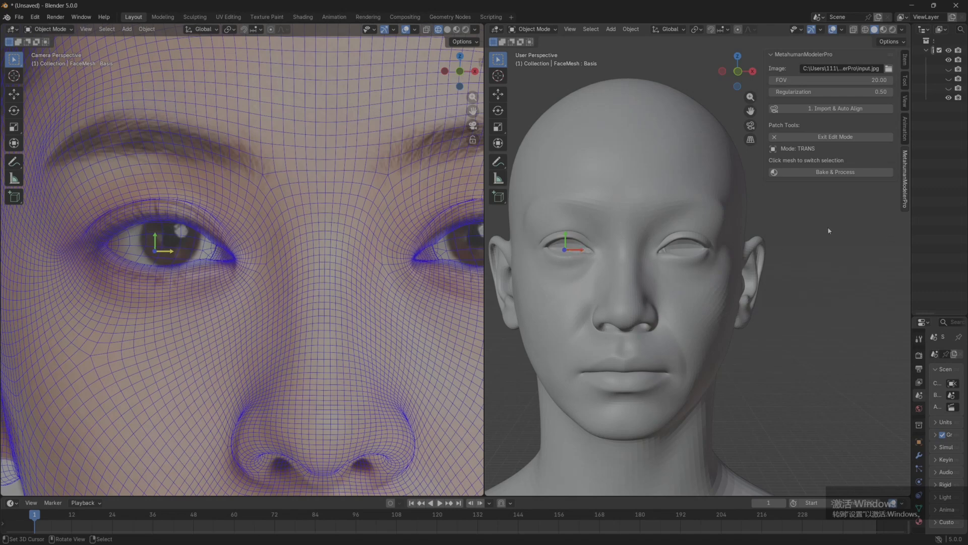
# Exit patch editing and enlarge the wireframe view with its own MetahumanModelerPro tools shown over the portrait.
pyautogui.click(835, 137)
pyautogui.scroll(-4, 294, 306)
pyautogui.keyDown('shift'); pyautogui.moveTo(458, 268); pyautogui.dragTo(431, 264, button='middle'); pyautogui.keyUp('shift')
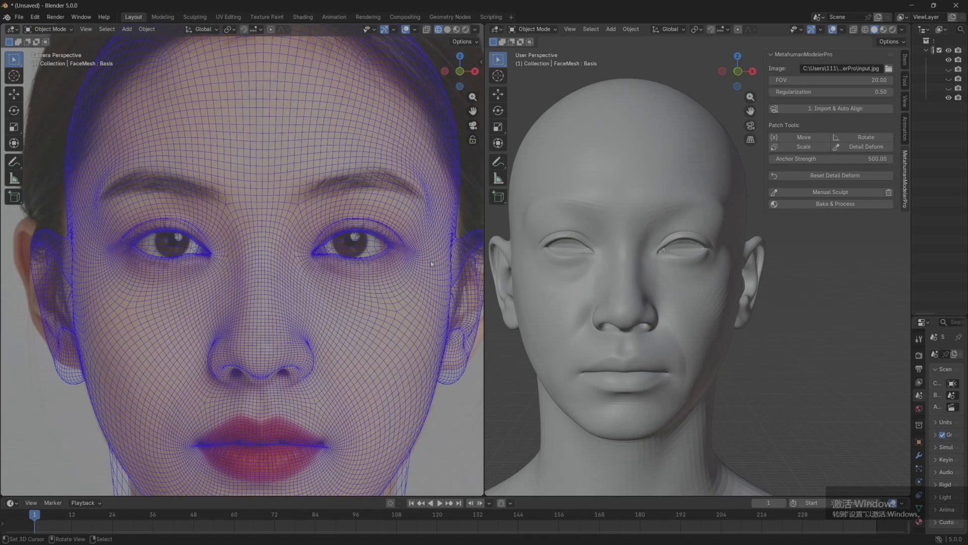
pyautogui.moveTo(483, 226); pyautogui.dragTo(584, 228)
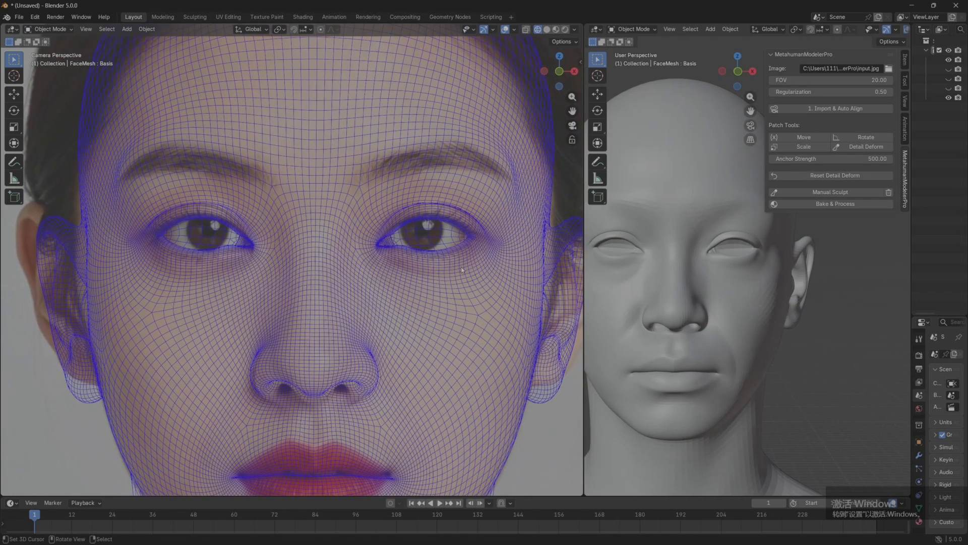
pyautogui.press('n')
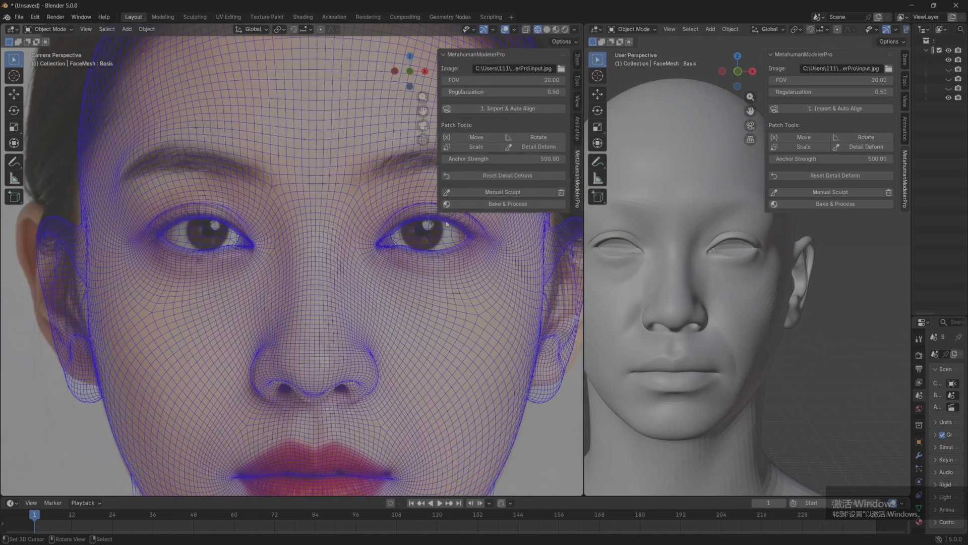
# Fine-tune both eye patches against the portrait with the patch Move tool in the wireframe view.
pyautogui.click(470, 142)
pyautogui.click(206, 247)
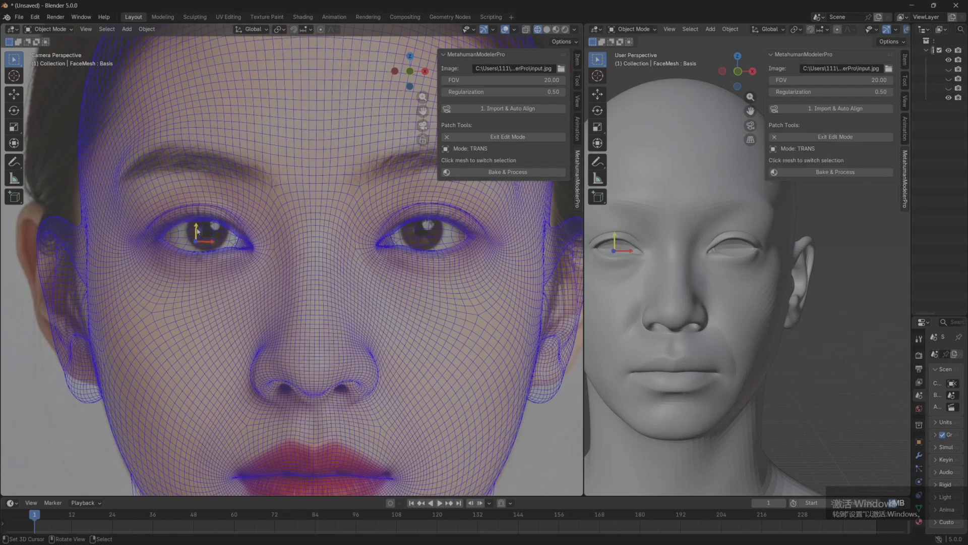
pyautogui.click(437, 234)
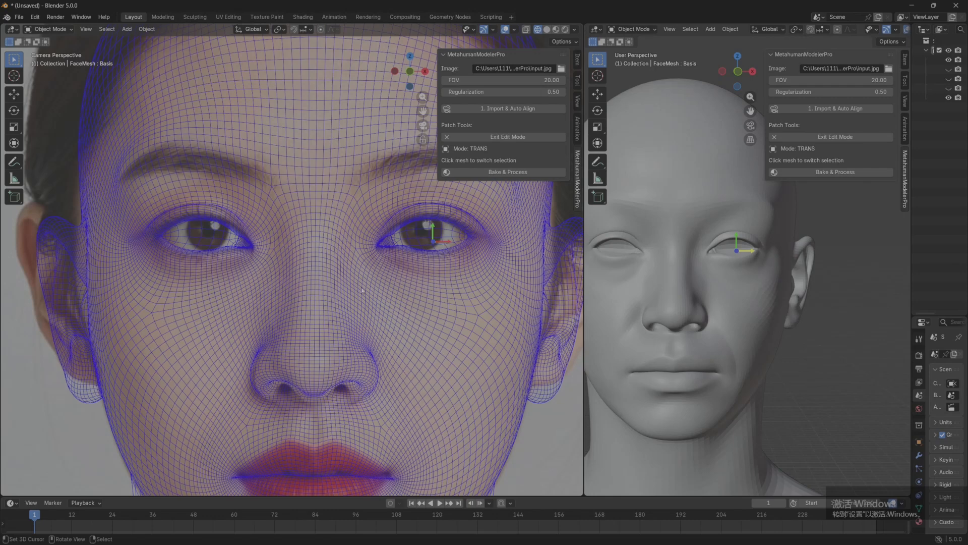
pyautogui.click(417, 301)
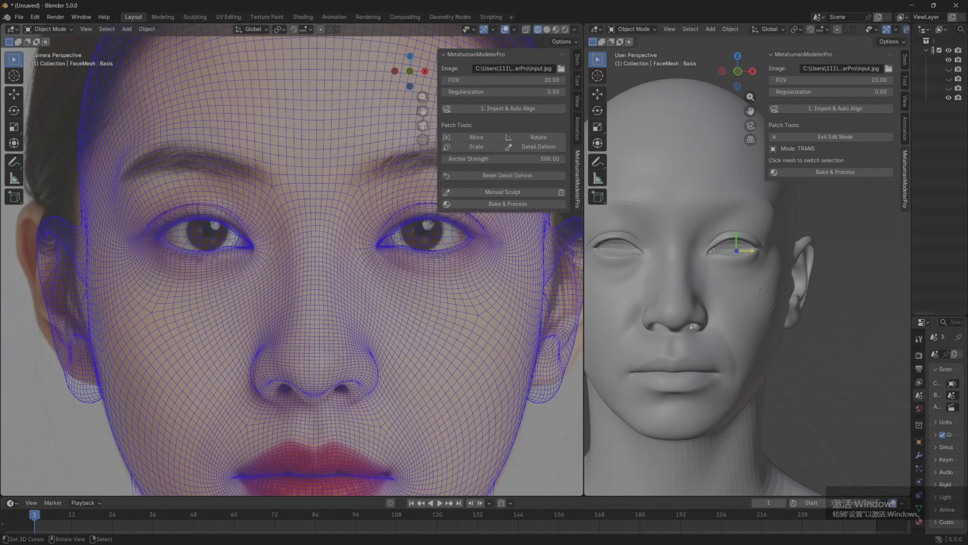
# Restart the patch Move tool over the portrait and shift both ear patches outward toward the ears in the photo.
pyautogui.scroll(-2, 285, 305)
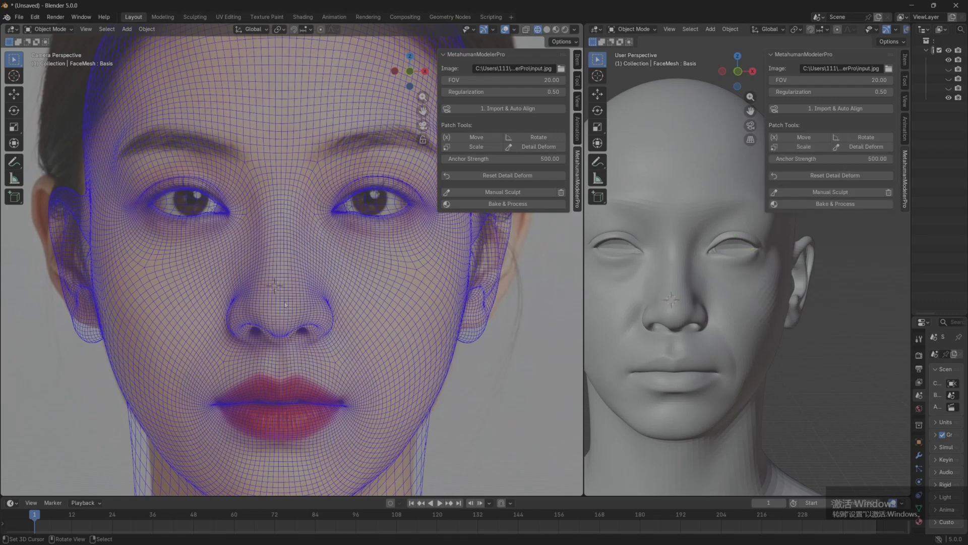
pyautogui.click(477, 137)
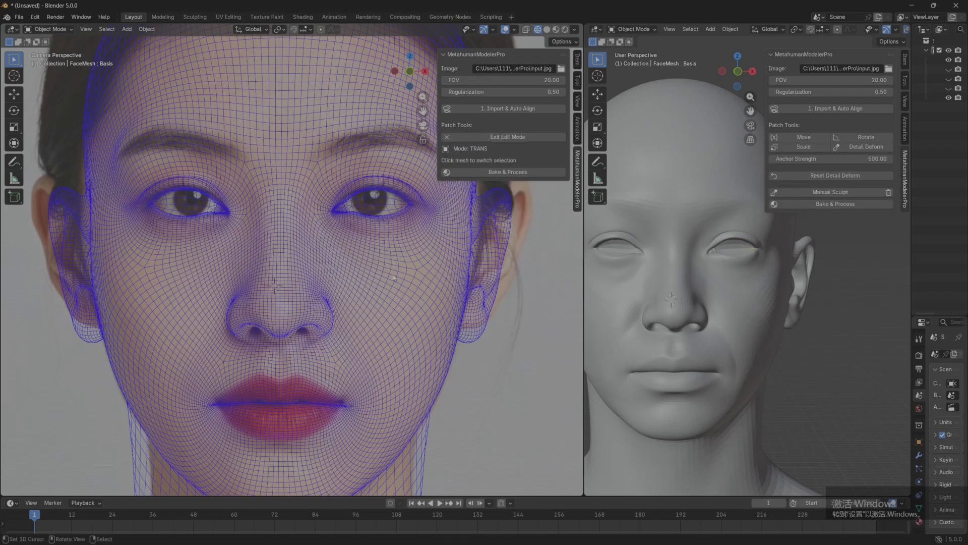
pyautogui.click(281, 295)
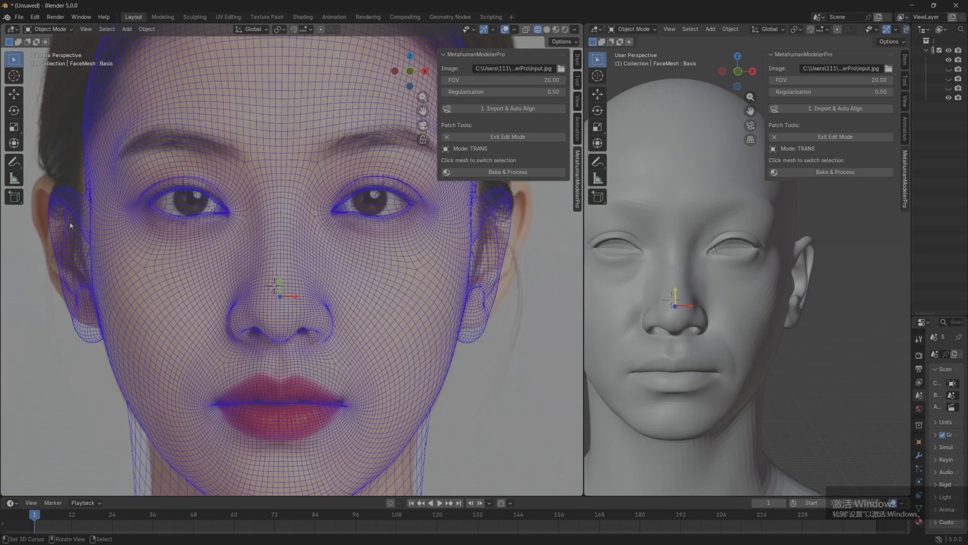
pyautogui.click(484, 250)
pyautogui.moveTo(490, 266); pyautogui.dragTo(507, 264)
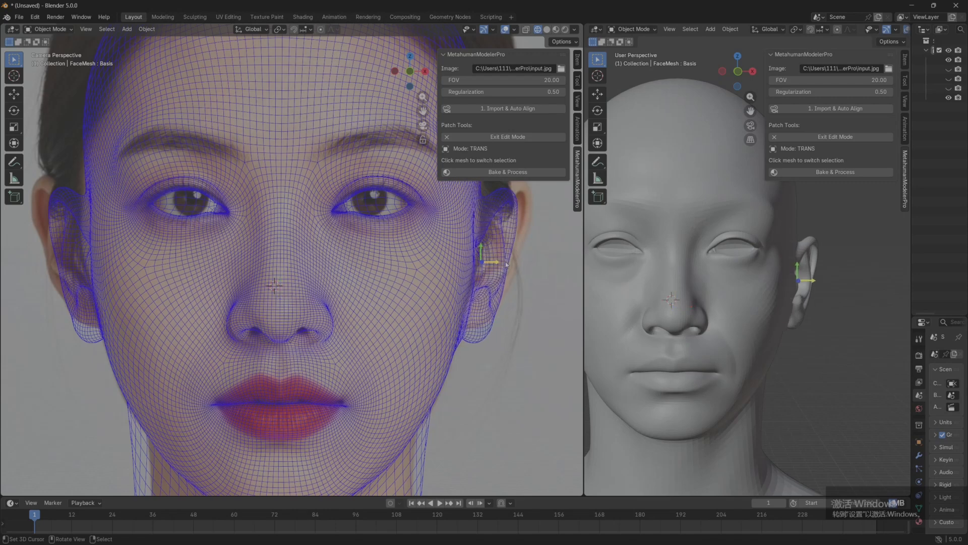
pyautogui.click(71, 258)
pyautogui.moveTo(101, 259)
pyautogui.mouseDown()
pyautogui.moveTo(77, 254)
pyautogui.moveTo(76, 244)
pyautogui.moveTo(100, 261)
pyautogui.mouseUp()
pyautogui.click(501, 255)
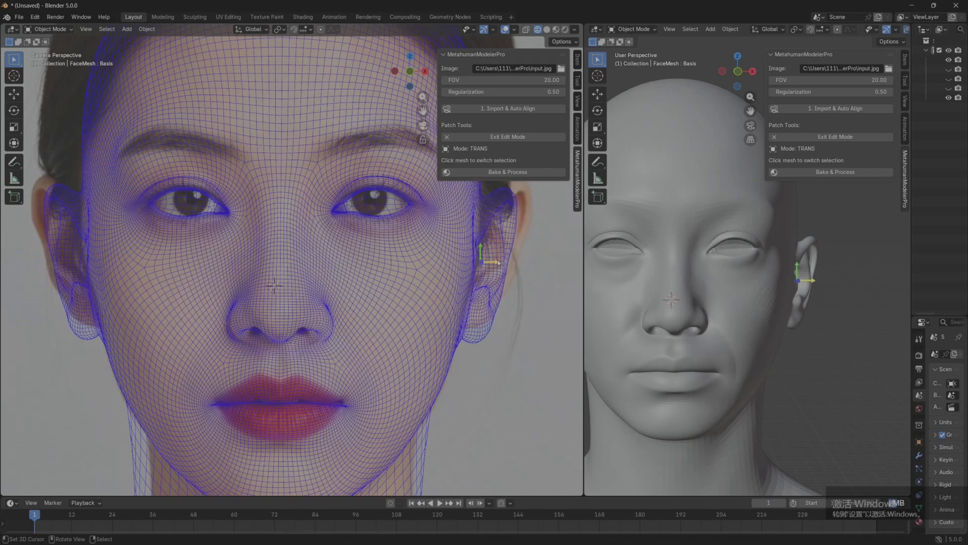
# Narrow the wireframe view to enlarge the solid view, and switch patch editing from Move to Rotate in the solid view.
pyautogui.scroll(-3, 480, 274)
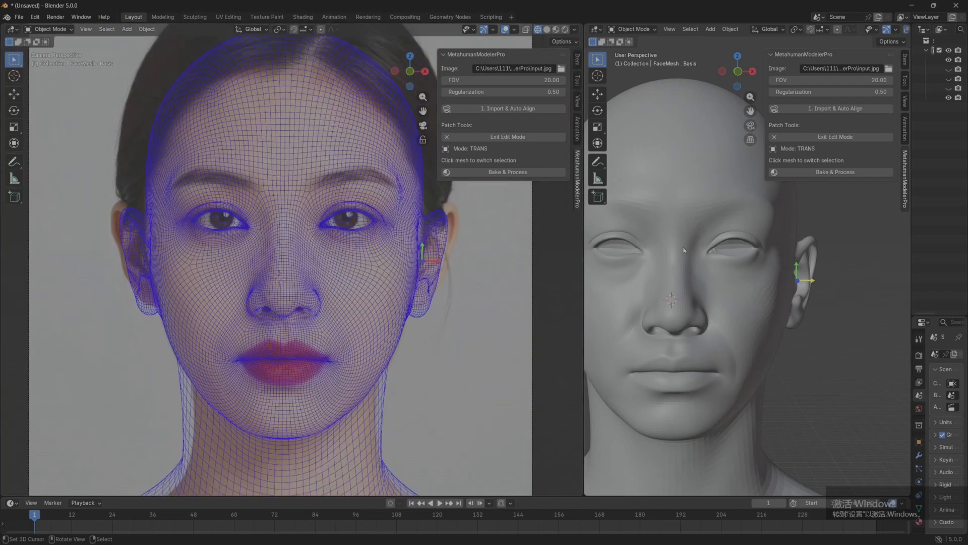
pyautogui.moveTo(584, 274); pyautogui.dragTo(558, 274)
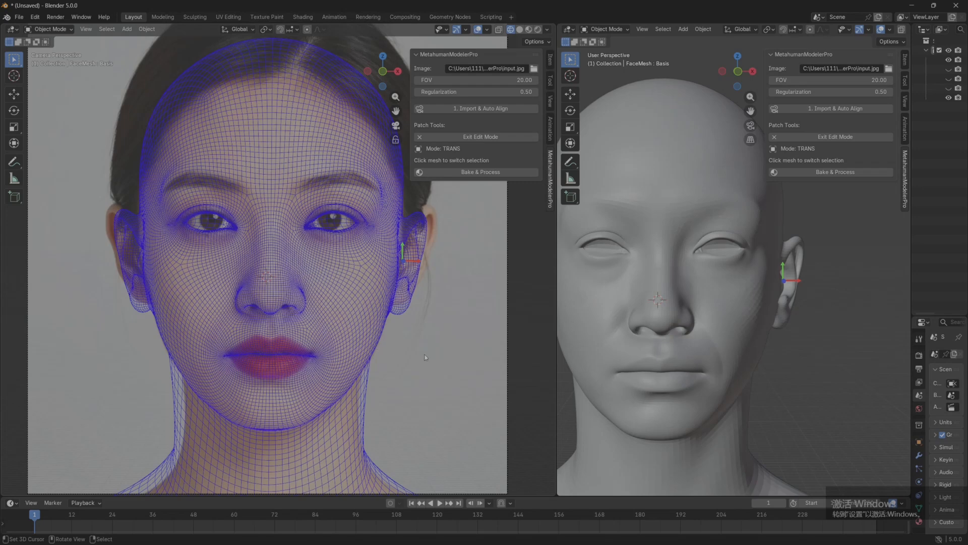
pyautogui.moveTo(646, 359); pyautogui.dragTo(676, 353, button='middle')
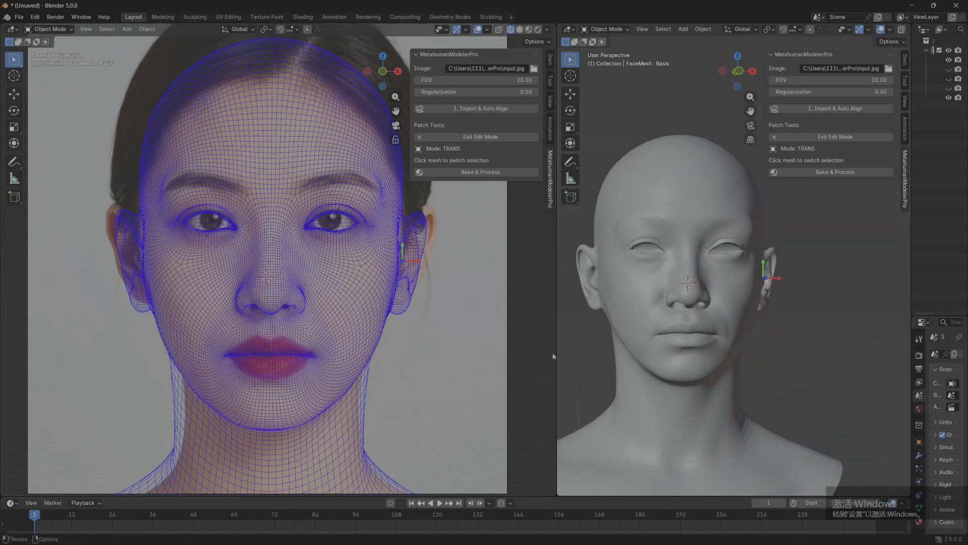
pyautogui.moveTo(559, 318); pyautogui.dragTo(513, 321)
pyautogui.scroll(2, 356, 337)
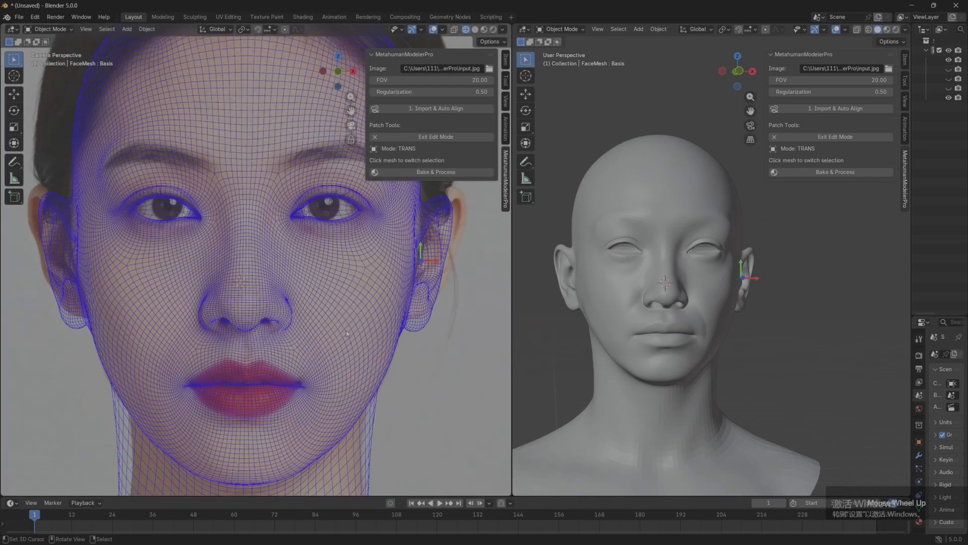
pyautogui.keyDown('shift'); pyautogui.moveTo(356, 336); pyautogui.dragTo(329, 333, button='middle'); pyautogui.keyUp('shift')
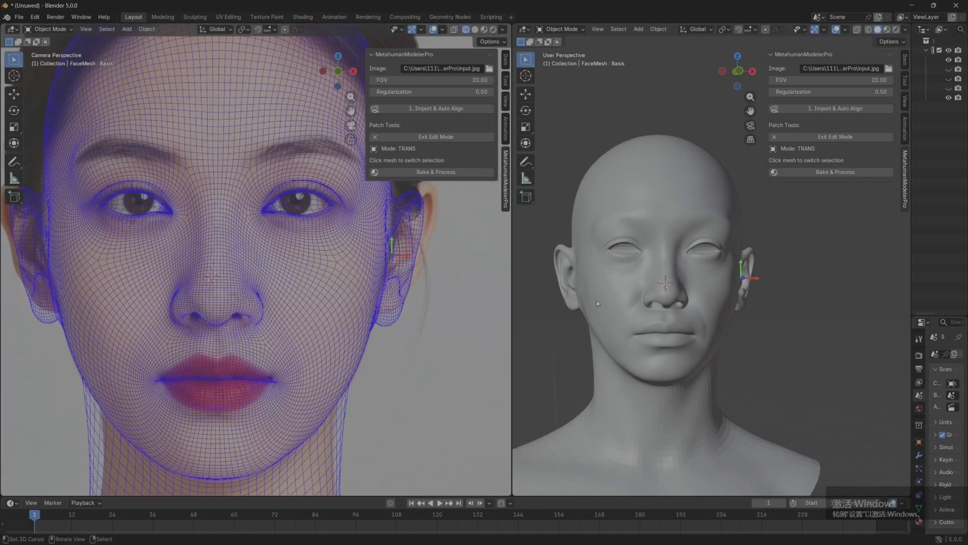
pyautogui.moveTo(617, 299); pyautogui.dragTo(602, 303, button='middle')
pyautogui.press('Escape')
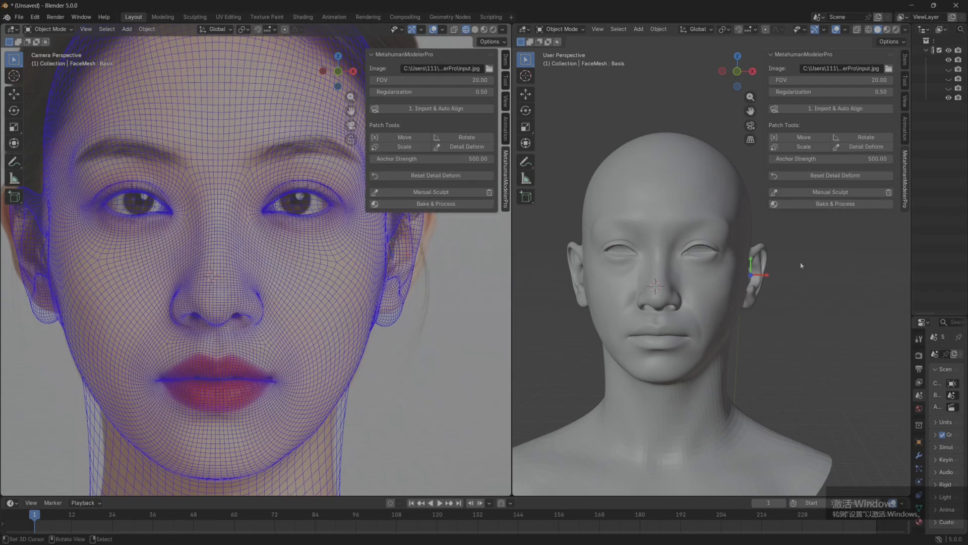
pyautogui.scroll(2, 783, 267)
pyautogui.scroll(1, 783, 267)
pyautogui.click(865, 137)
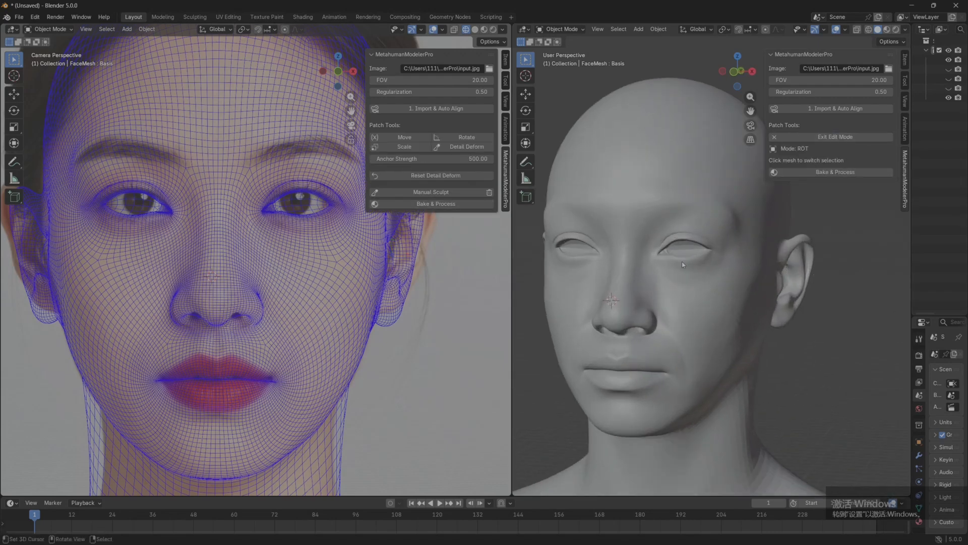
# Try rotating the eye patch on the head's left side in the solid view, and undo the rotation.
pyautogui.scroll(3, 689, 270)
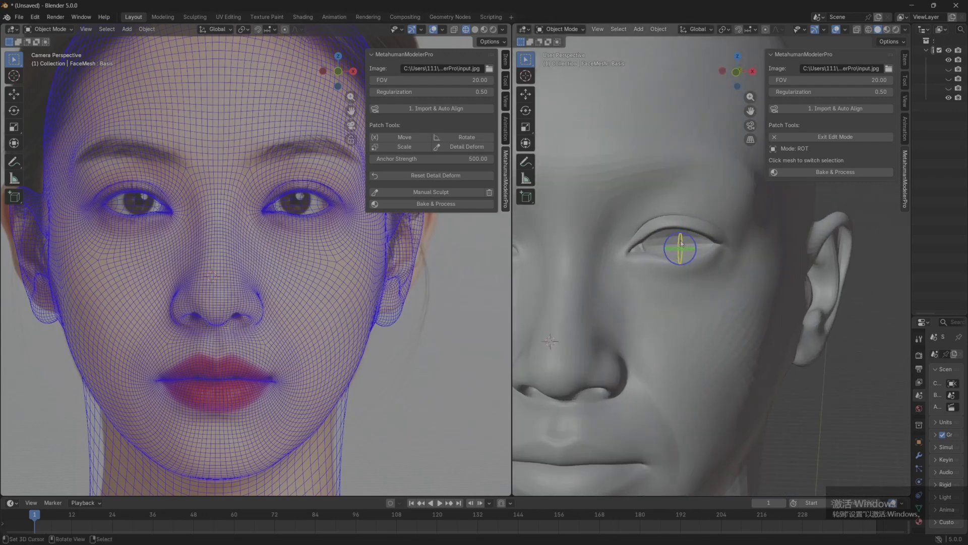
pyautogui.moveTo(684, 243)
pyautogui.mouseDown()
pyautogui.moveTo(680, 250)
pyautogui.moveTo(671, 242)
pyautogui.moveTo(672, 254)
pyautogui.mouseUp()
pyautogui.scroll(-4, 701, 316)
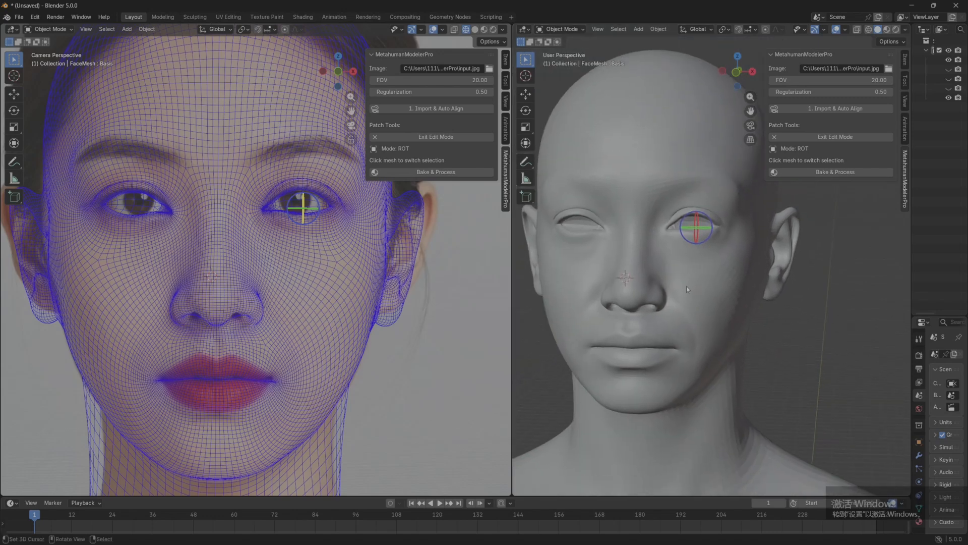
pyautogui.moveTo(686, 288); pyautogui.dragTo(703, 287, button='middle')
pyautogui.scroll(3, 703, 287)
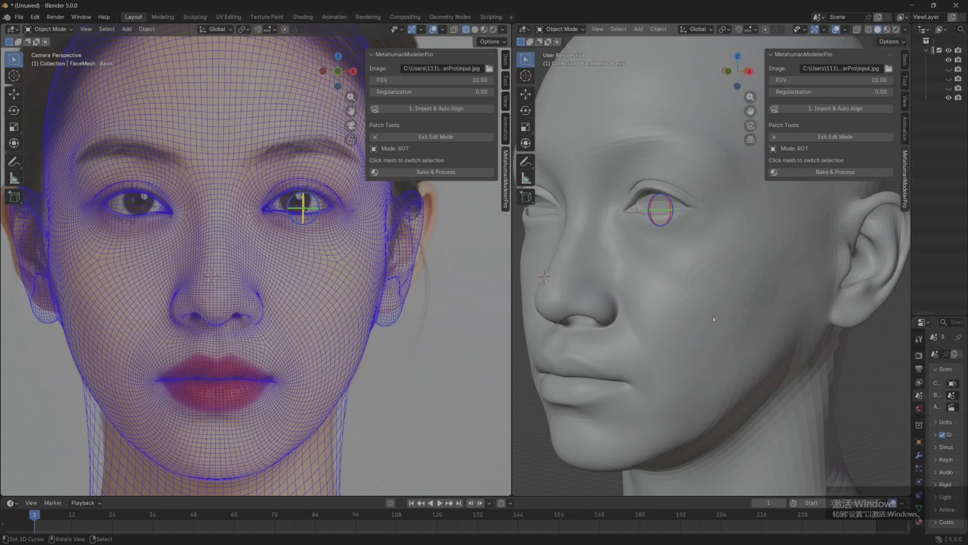
pyautogui.hotkey('ctrl', 'z')
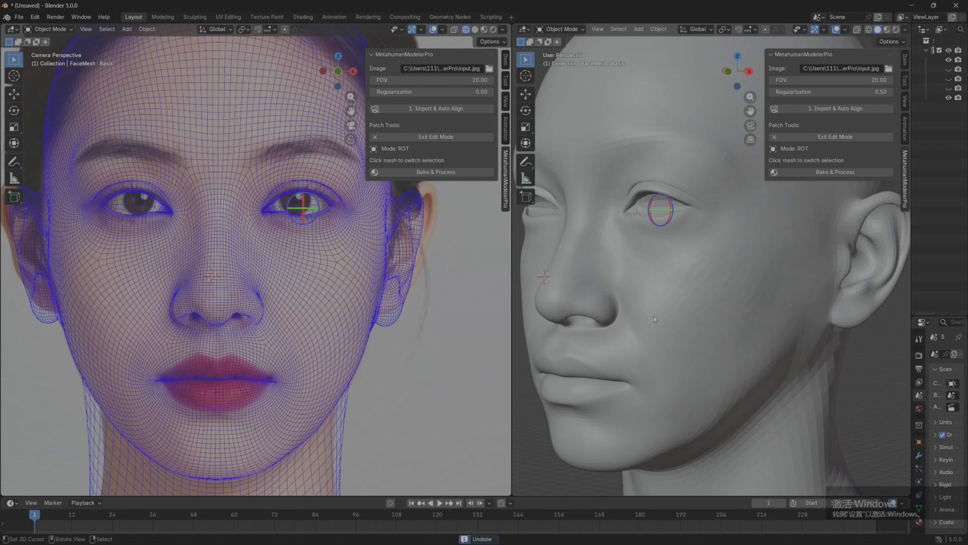
# Rotate the nose patch in the side view to adjust the nose profile.
pyautogui.moveTo(653, 319); pyautogui.dragTo(705, 315, button='middle')
pyautogui.scroll(-1, 683, 314)
pyautogui.scroll(-1, 620, 311)
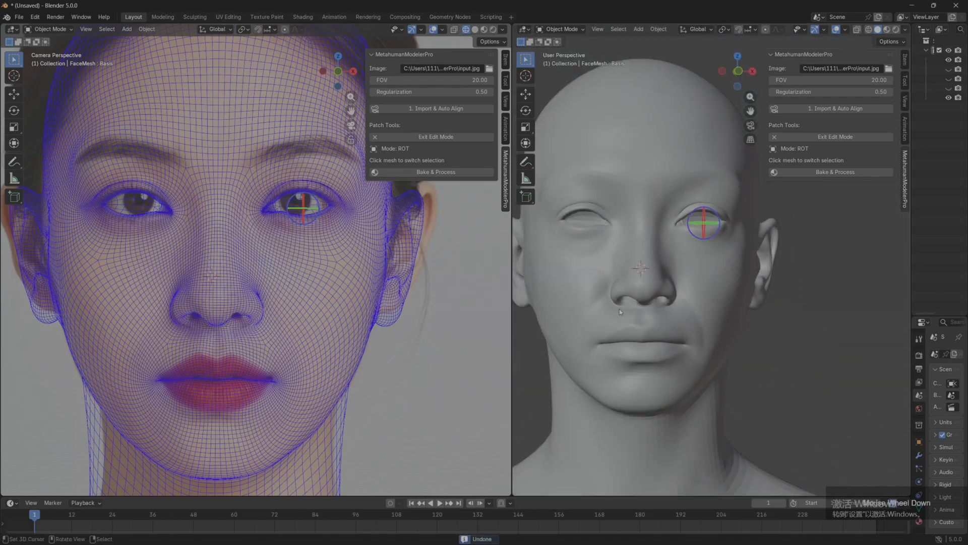
pyautogui.moveTo(643, 306); pyautogui.dragTo(636, 345, button='middle')
pyautogui.click(630, 282)
pyautogui.scroll(3, 640, 323)
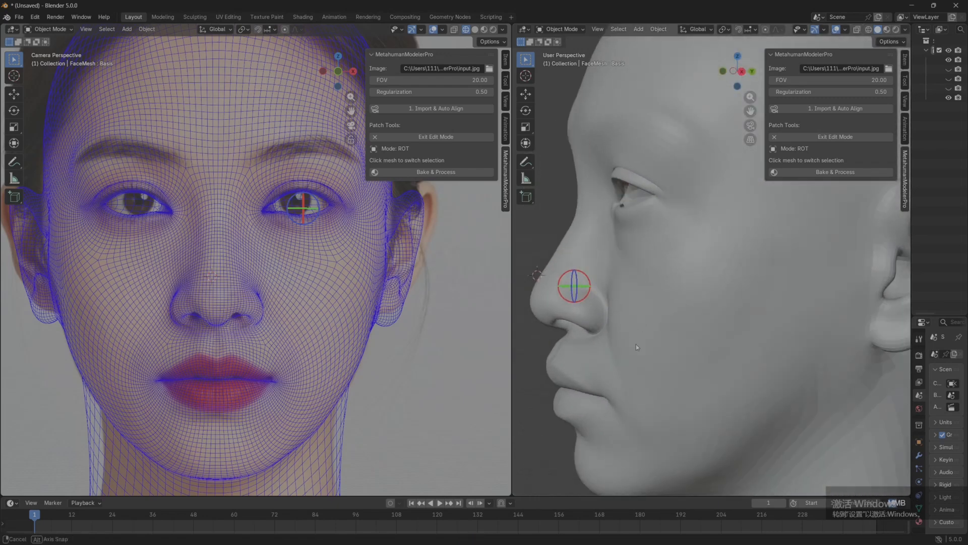
pyautogui.moveTo(567, 273); pyautogui.dragTo(593, 284)
pyautogui.scroll(-2, 630, 322)
pyautogui.moveTo(654, 365); pyautogui.dragTo(610, 328, button='middle')
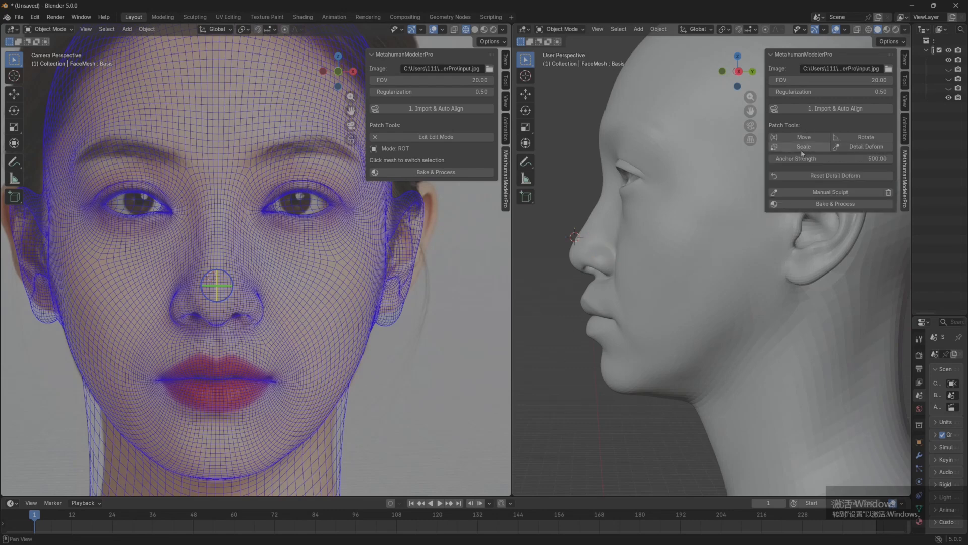
pyautogui.click(799, 150)
pyautogui.click(666, 252)
pyautogui.click(662, 302)
pyautogui.click(655, 347)
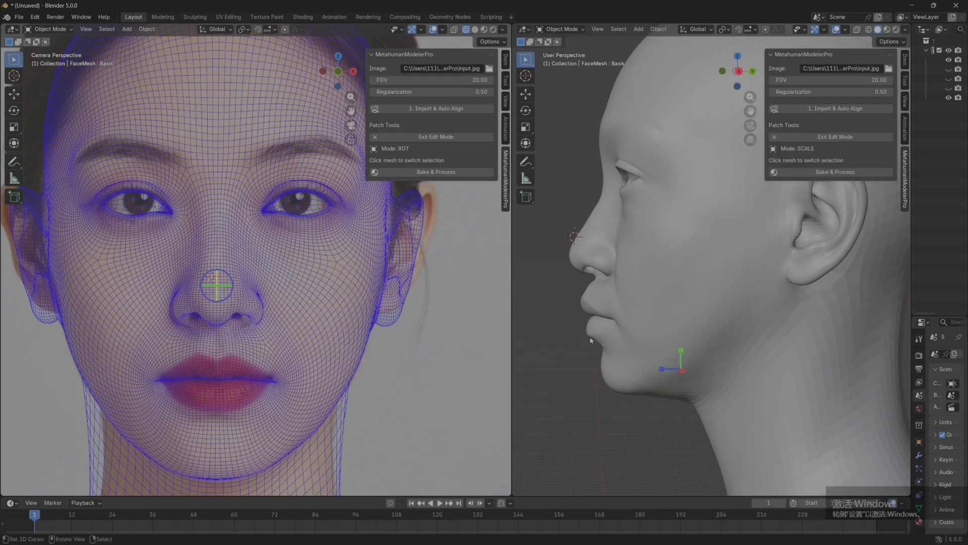
pyautogui.click(606, 173)
pyautogui.moveTo(648, 181); pyautogui.dragTo(671, 184, button='middle')
pyautogui.press('Escape')
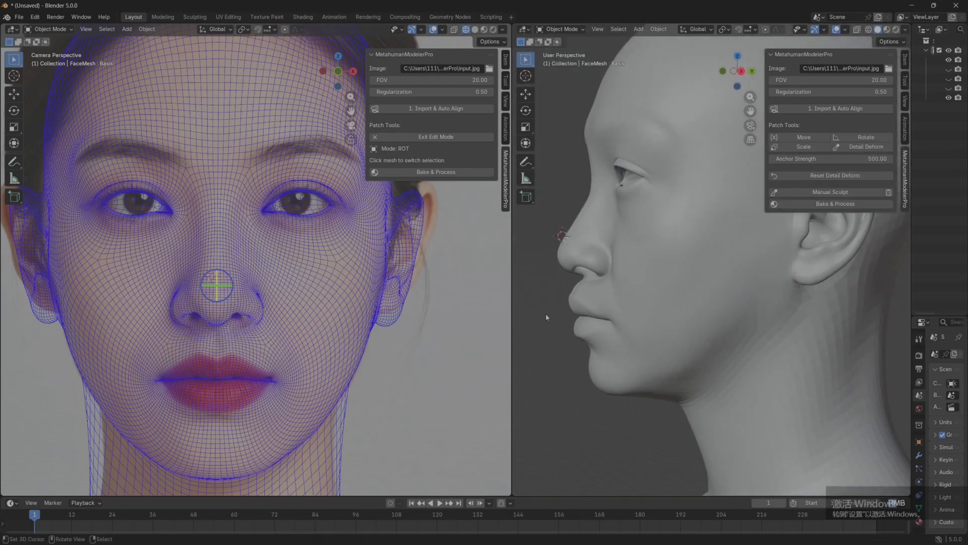
# Start the patch Move tool in the side view and push the mouth and chin patches back toward the head.
pyautogui.click(798, 140)
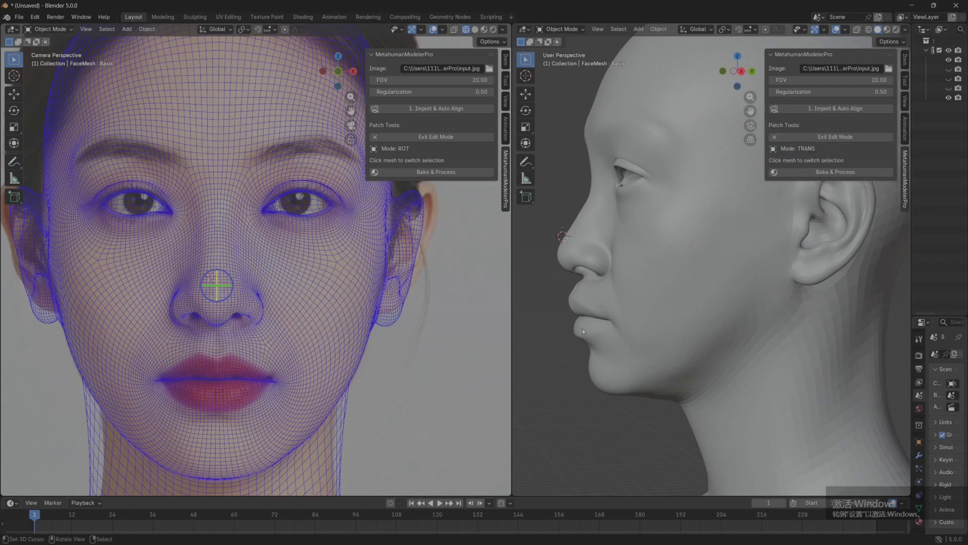
pyautogui.click(589, 331)
pyautogui.moveTo(589, 315); pyautogui.dragTo(628, 319)
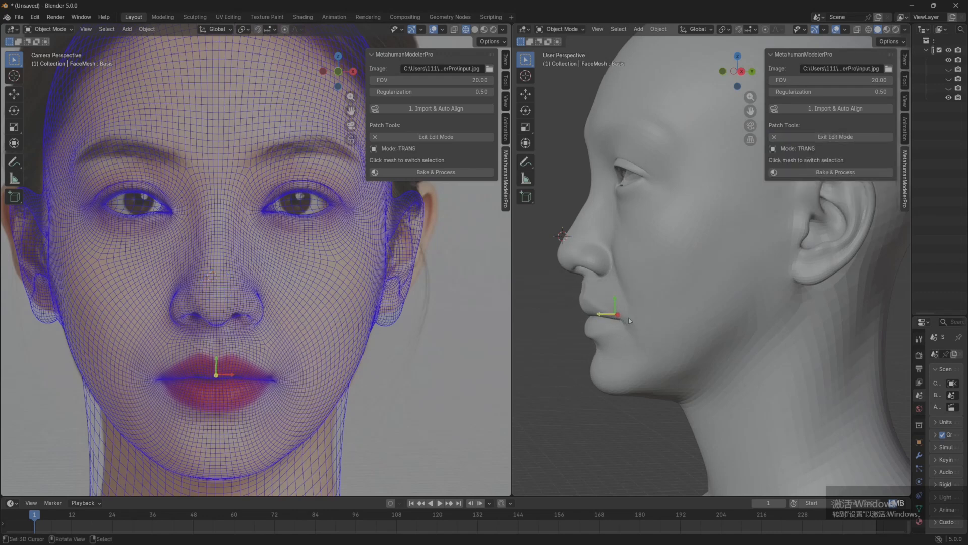
pyautogui.moveTo(629, 319); pyautogui.dragTo(575, 349, button='middle')
pyautogui.moveTo(569, 333)
pyautogui.mouseDown()
pyautogui.moveTo(598, 335)
pyautogui.moveTo(572, 335)
pyautogui.mouseUp()
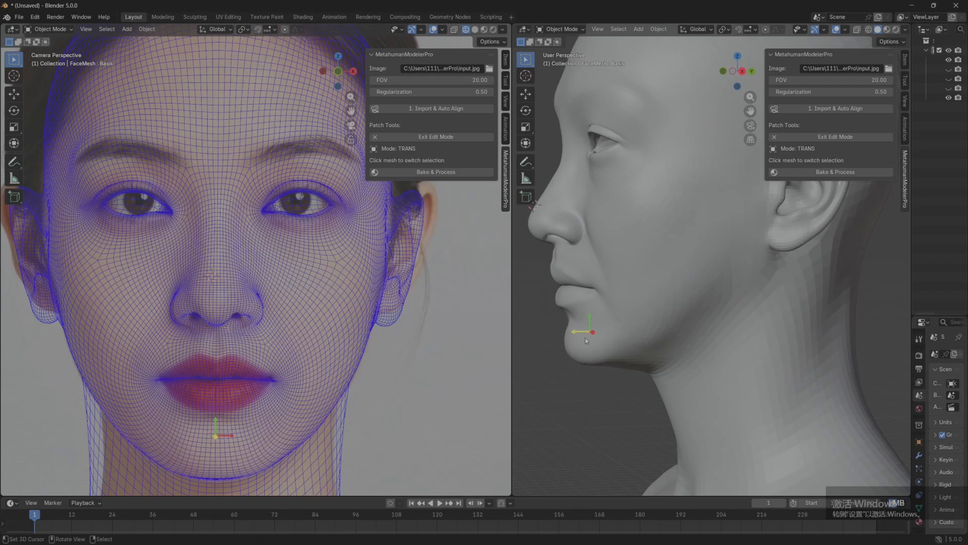
# Push the brow patch on the head's left side back in profile and select the eye patch beneath it.
pyautogui.moveTo(585, 337); pyautogui.dragTo(594, 178, button='middle')
pyautogui.click(610, 201)
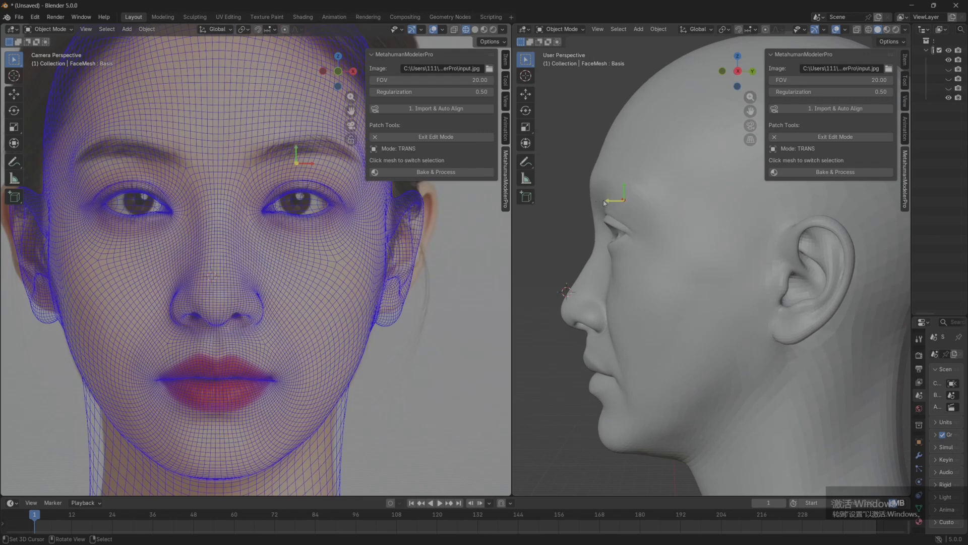
pyautogui.moveTo(615, 203); pyautogui.dragTo(622, 206)
pyautogui.moveTo(619, 204)
pyautogui.mouseDown()
pyautogui.moveTo(616, 239)
pyautogui.moveTo(624, 235)
pyautogui.moveTo(608, 232)
pyautogui.mouseUp()
pyautogui.click(612, 241)
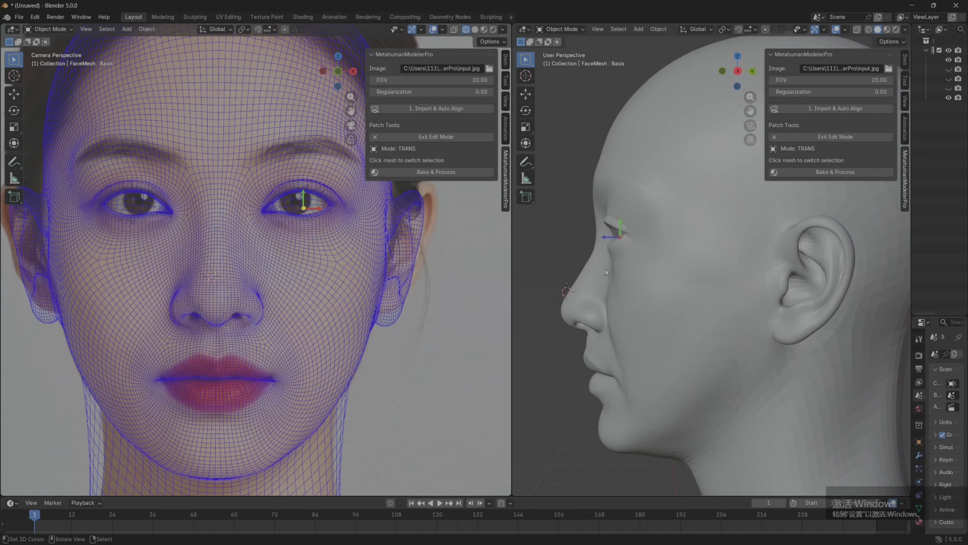
# Undo the last patch move, and push the brow patch on the head's right side back in profile.
pyautogui.hotkey('ctrl', 'z')
pyautogui.moveTo(598, 270); pyautogui.dragTo(723, 259, button='middle')
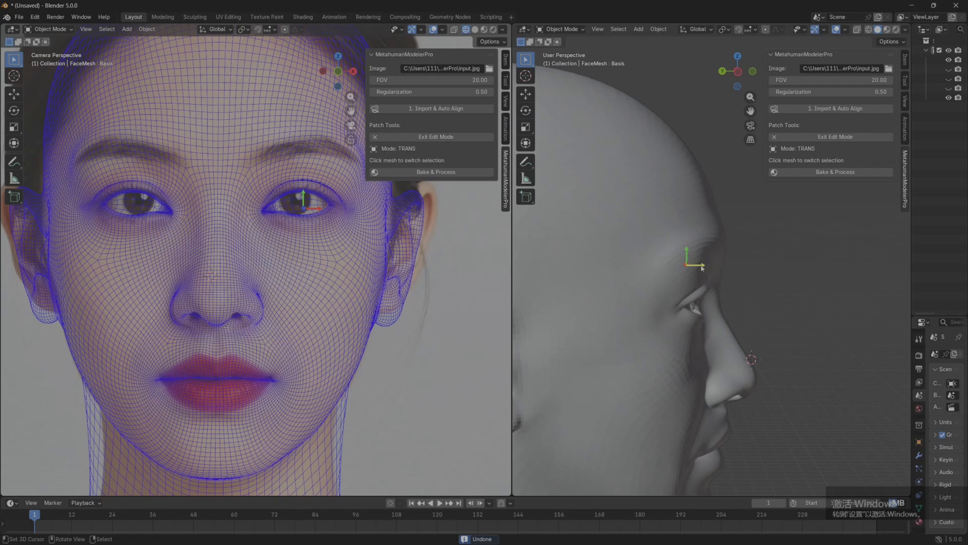
pyautogui.moveTo(701, 268); pyautogui.dragTo(679, 268)
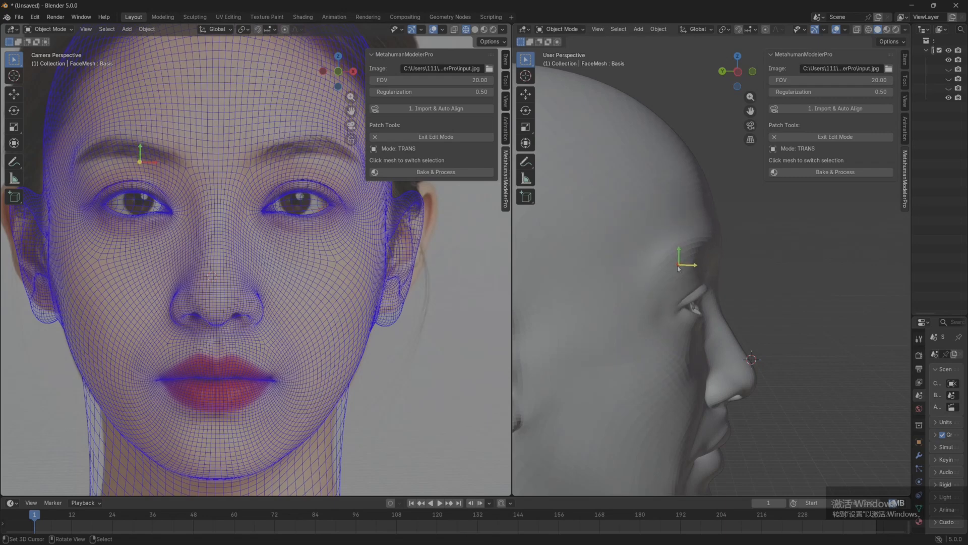
pyautogui.moveTo(713, 307); pyautogui.dragTo(676, 302, button='middle')
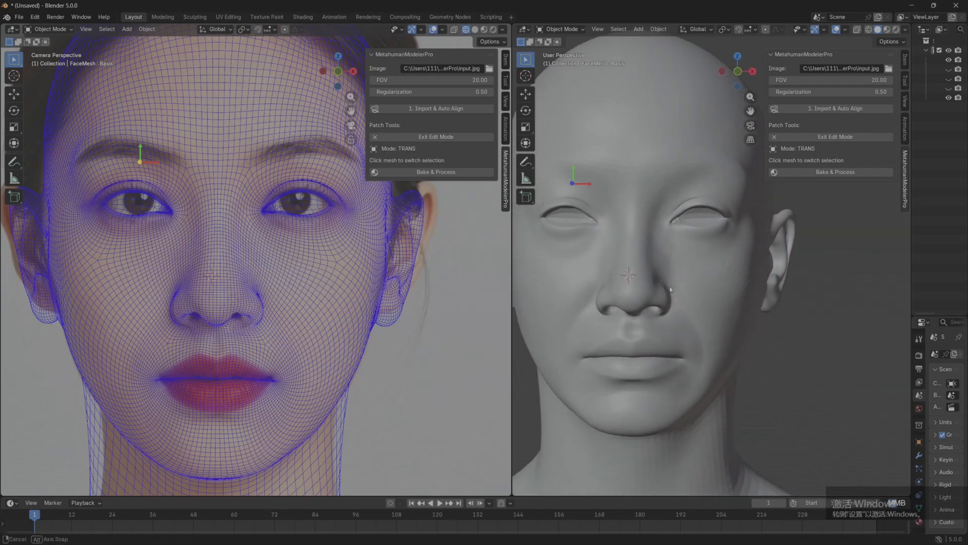
pyautogui.scroll(-3, 688, 289)
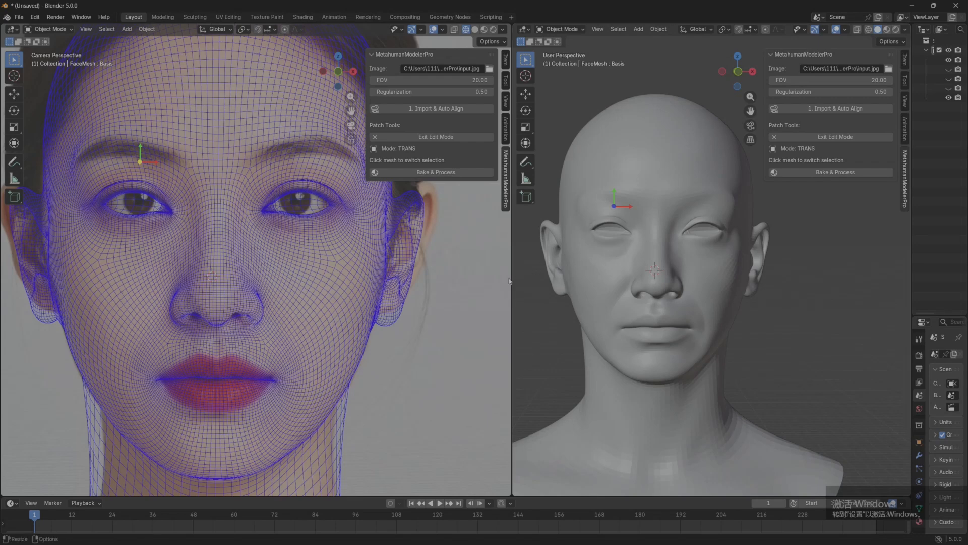
# Widen the solid view, leave the patch Move mode and start Detail Deform on the face.
pyautogui.moveTo(512, 278); pyautogui.dragTo(502, 279)
pyautogui.press('Escape')
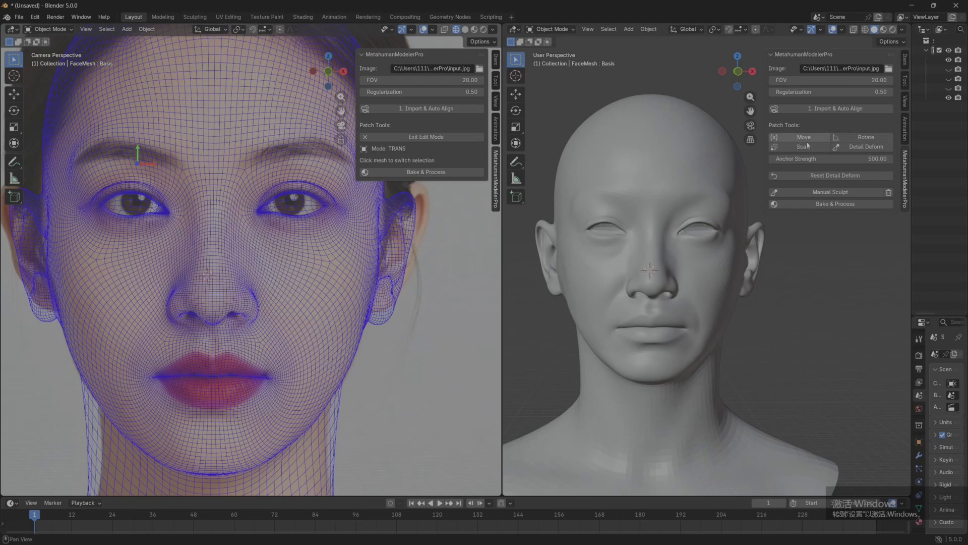
pyautogui.moveTo(642, 267); pyautogui.dragTo(636, 267, button='middle')
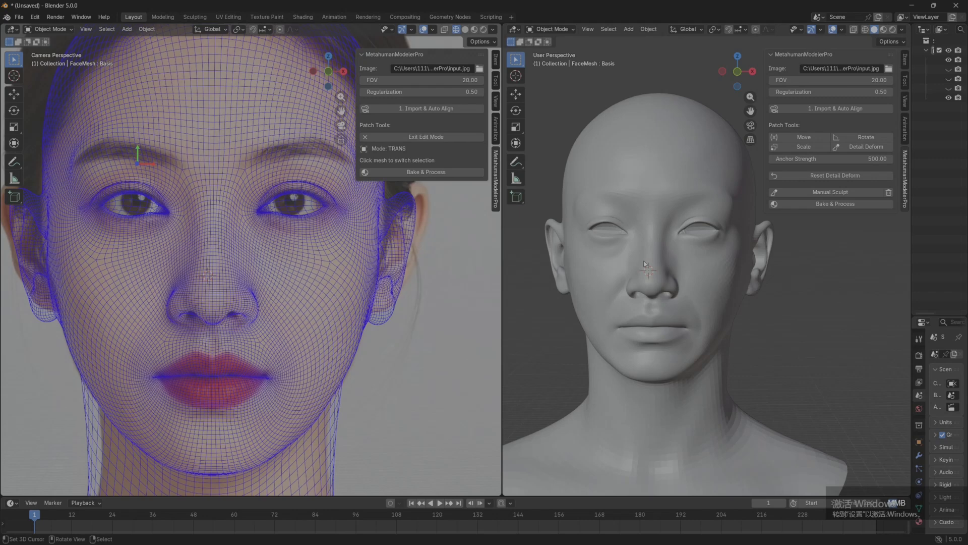
pyautogui.click(867, 146)
pyautogui.scroll(3, 604, 266)
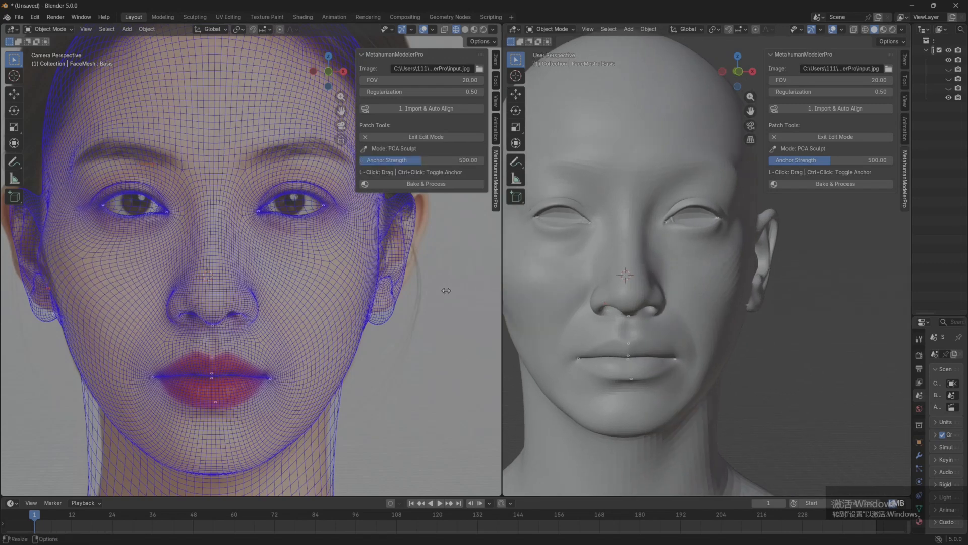
# Undo the last detail deformation of the face.
pyautogui.moveTo(446, 290); pyautogui.dragTo(532, 288)
pyautogui.scroll(-1, 883, 318)
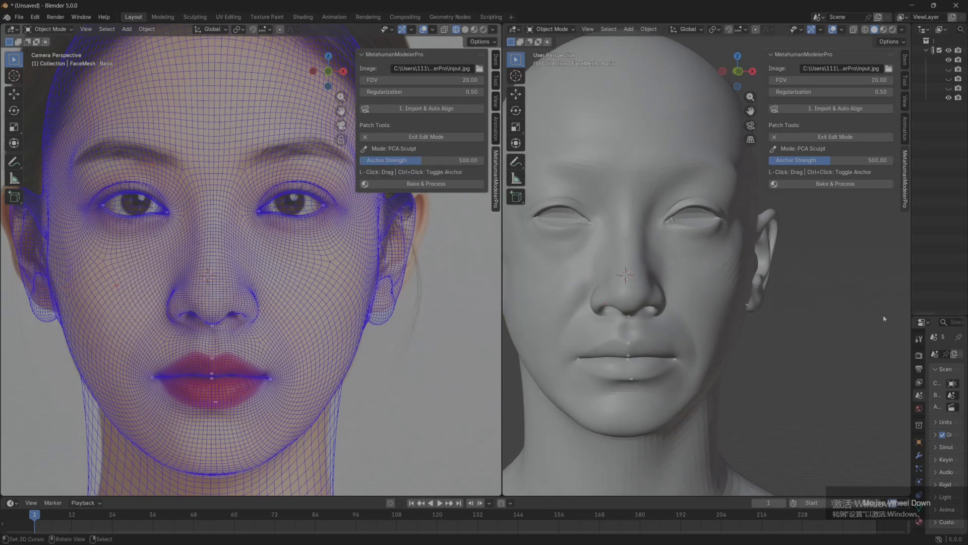
pyautogui.scroll(-2, 884, 319)
pyautogui.hotkey('ctrl', 'z')
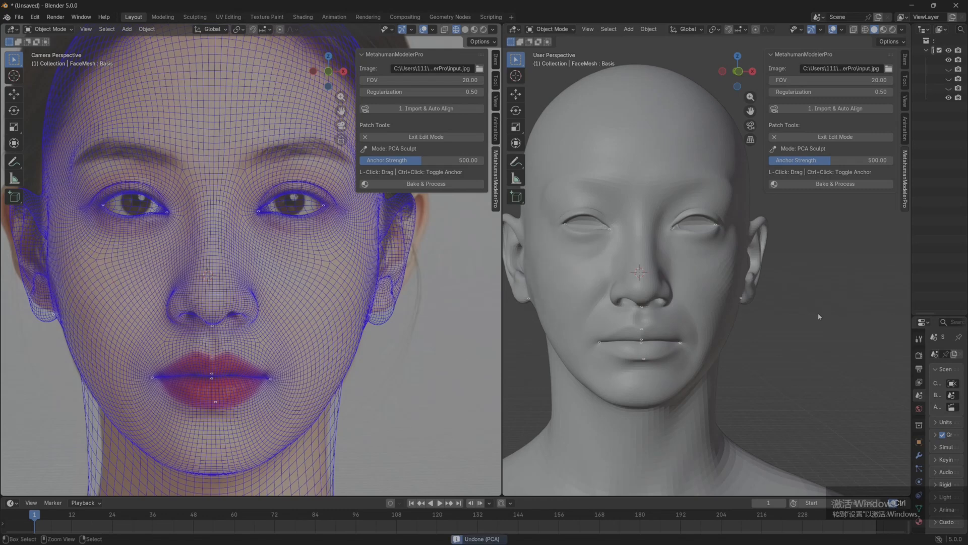
pyautogui.moveTo(818, 312); pyautogui.dragTo(524, 309, button='middle')
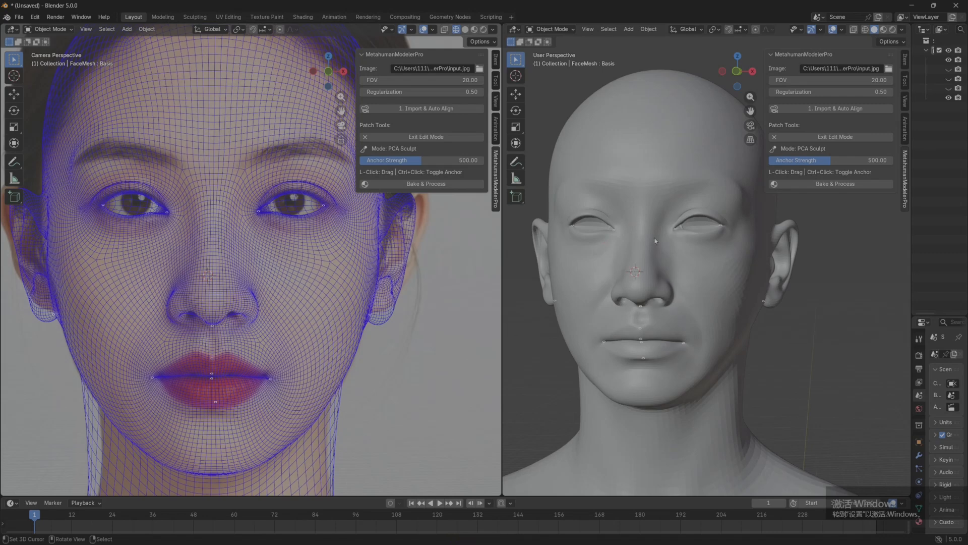
pyautogui.moveTo(649, 240); pyautogui.dragTo(635, 231, button='middle')
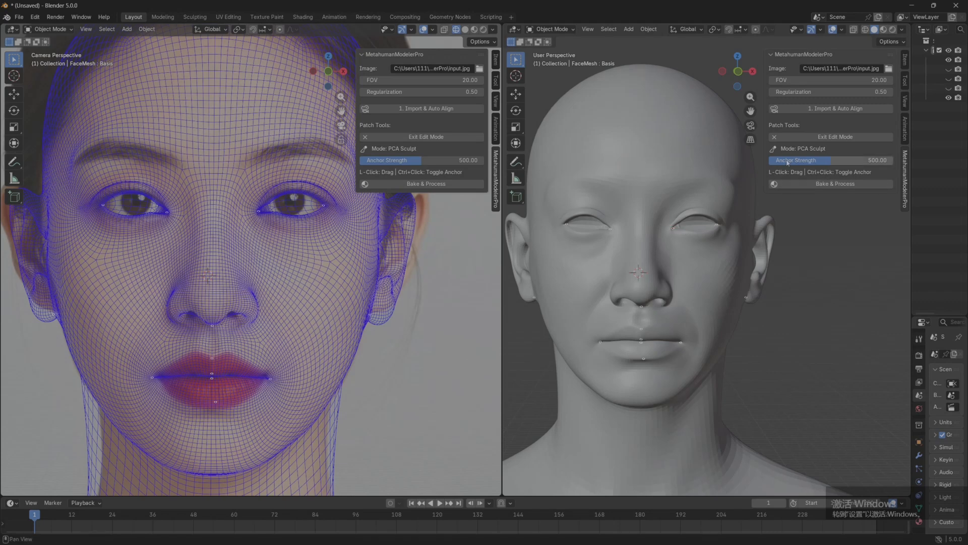
# Nudge the skin above the outer upper eyelid of the head's left eye with Detail Deform.
pyautogui.moveTo(767, 277); pyautogui.dragTo(748, 276, button='middle')
pyautogui.scroll(4, 748, 277)
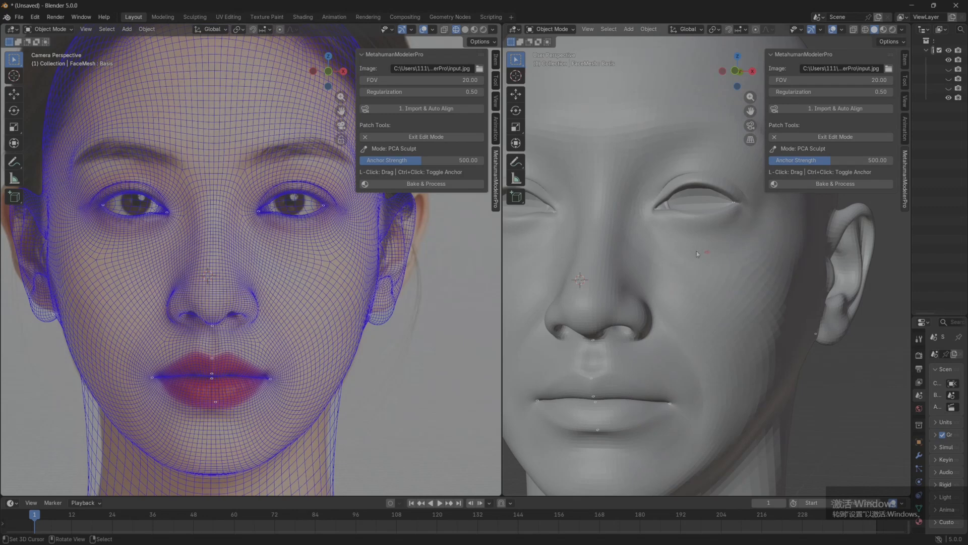
pyautogui.moveTo(698, 253); pyautogui.dragTo(664, 293, button='middle')
pyautogui.scroll(2, 664, 294)
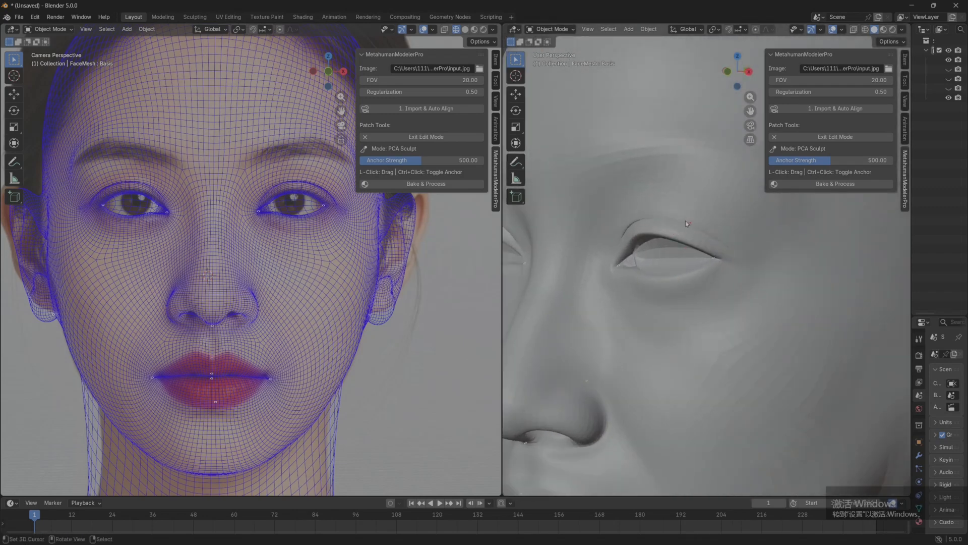
pyautogui.moveTo(671, 246)
pyautogui.mouseDown(button='middle')
pyautogui.moveTo(646, 220)
pyautogui.moveTo(660, 258)
pyautogui.moveTo(670, 242)
pyautogui.moveTo(643, 249)
pyautogui.moveTo(656, 231)
pyautogui.moveTo(653, 241)
pyautogui.moveTo(676, 263)
pyautogui.moveTo(649, 232)
pyautogui.mouseUp(button='middle')
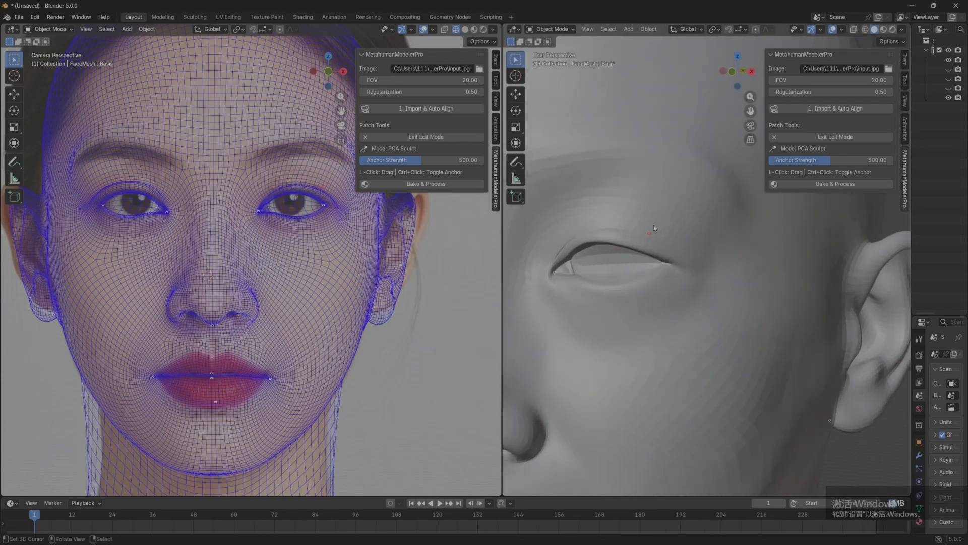
pyautogui.moveTo(654, 225); pyautogui.dragTo(649, 225)
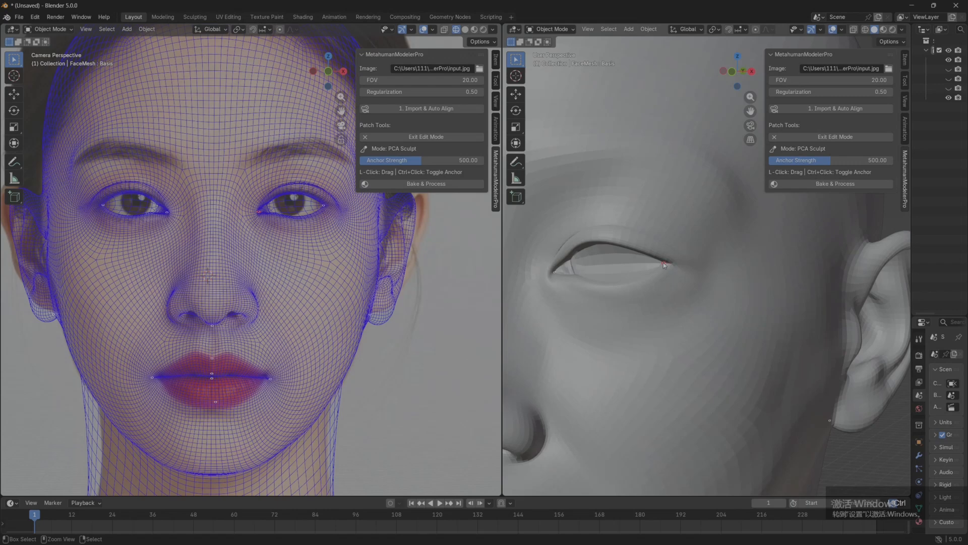
# Try pulling the outer upper eyelid of the head's left eye downward, and undo the deformation.
pyautogui.scroll(6, 655, 282)
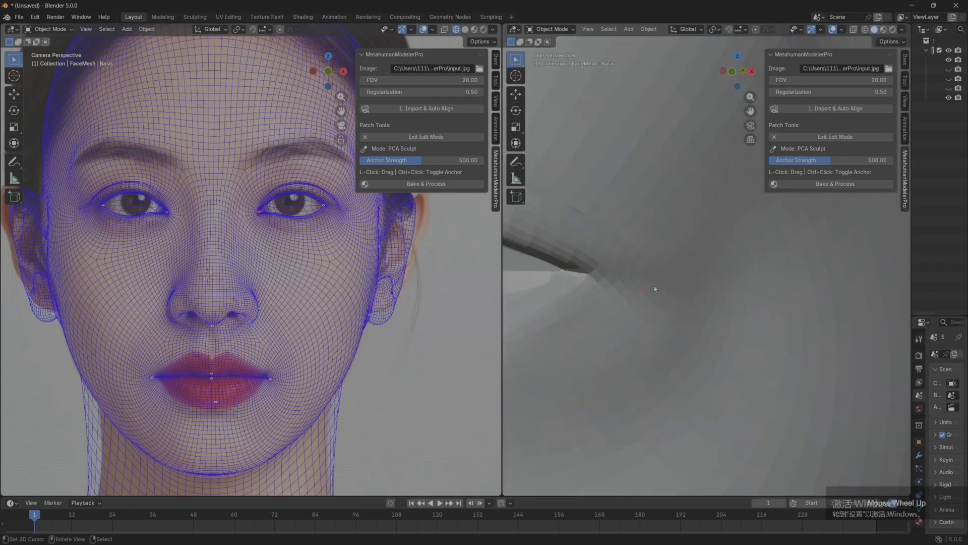
pyautogui.keyDown('shift'); pyautogui.moveTo(655, 286); pyautogui.dragTo(799, 322, button='middle'); pyautogui.keyUp('shift')
pyautogui.scroll(2, 721, 318)
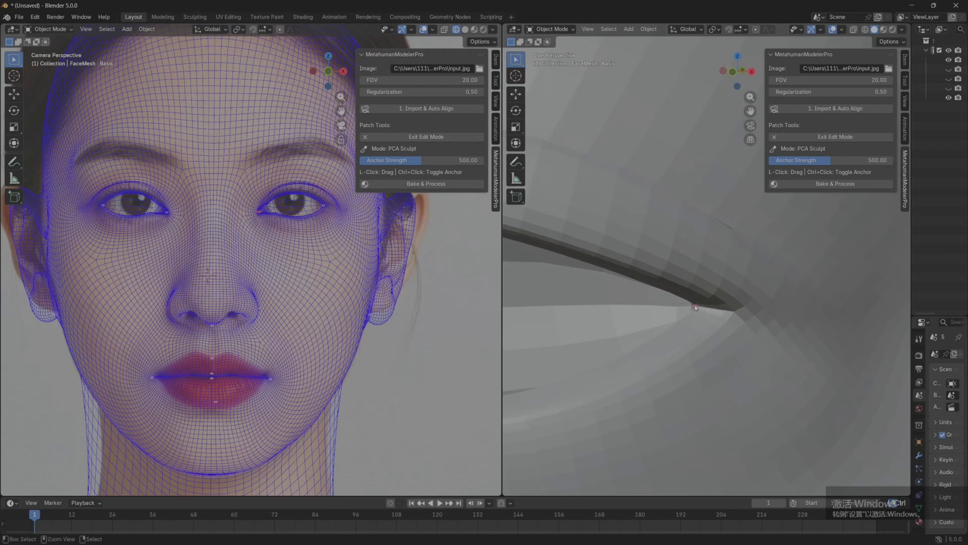
pyautogui.scroll(2, 691, 309)
pyautogui.moveTo(689, 324); pyautogui.dragTo(666, 324, button='middle')
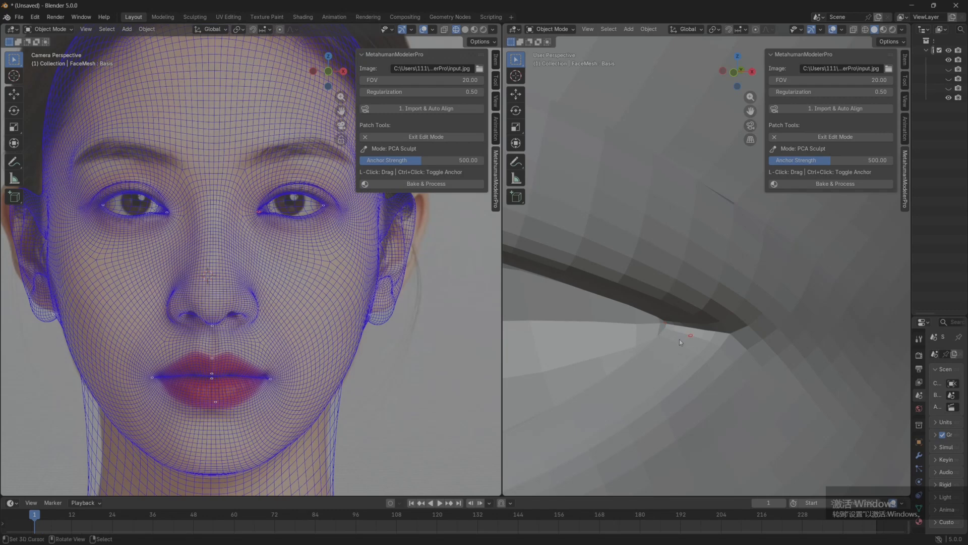
pyautogui.scroll(-5, 680, 339)
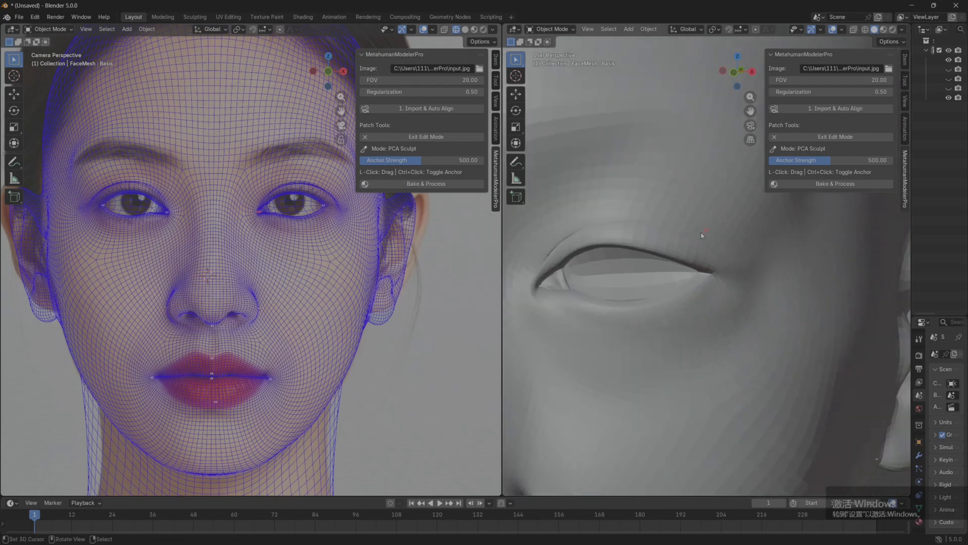
pyautogui.moveTo(701, 234); pyautogui.dragTo(696, 250)
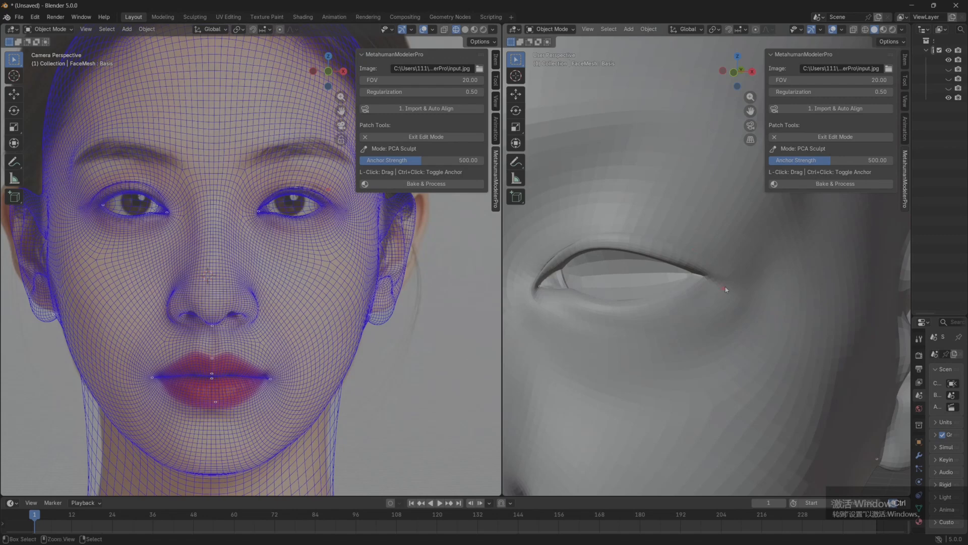
pyautogui.hotkey('ctrl', 'z')
# Lower the upper eyelid fold of the head's left eye and push it back slightly in profile.
pyautogui.scroll(1, 693, 286)
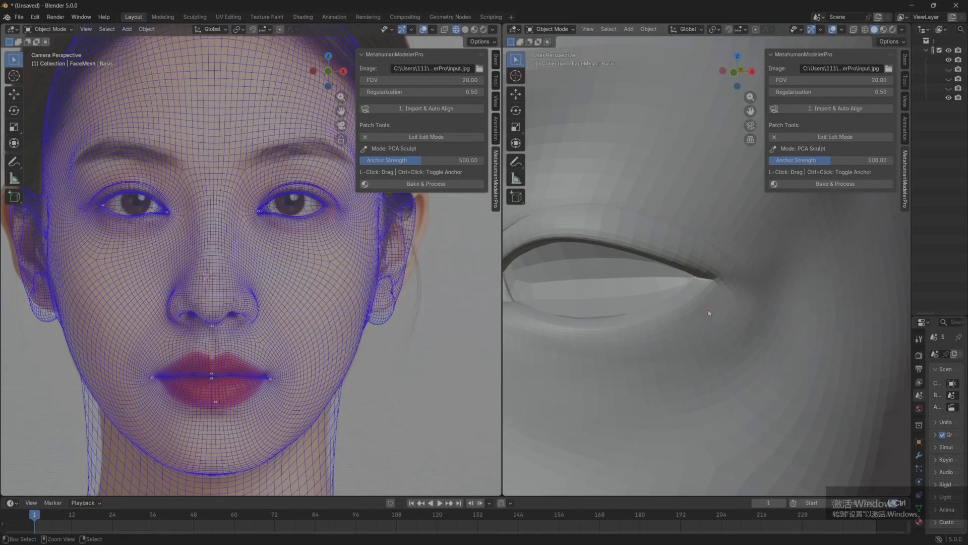
pyautogui.scroll(-2, 693, 290)
pyautogui.scroll(-1, 692, 289)
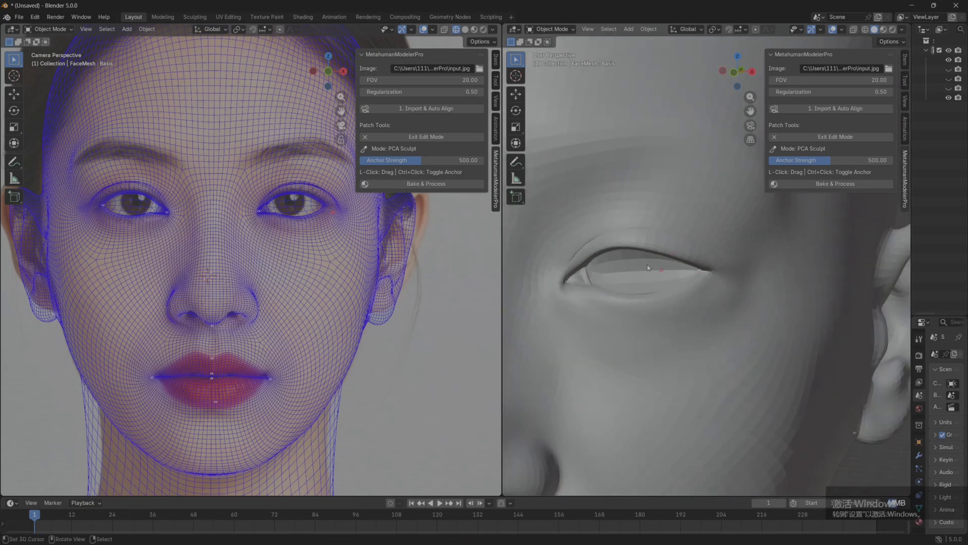
pyautogui.scroll(-2, 643, 265)
pyautogui.scroll(-1, 639, 265)
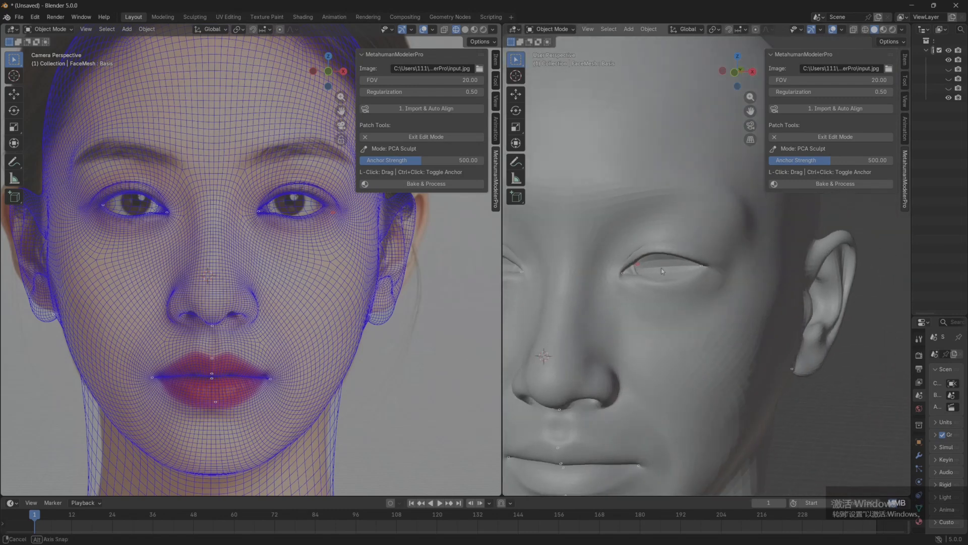
pyautogui.click(684, 239)
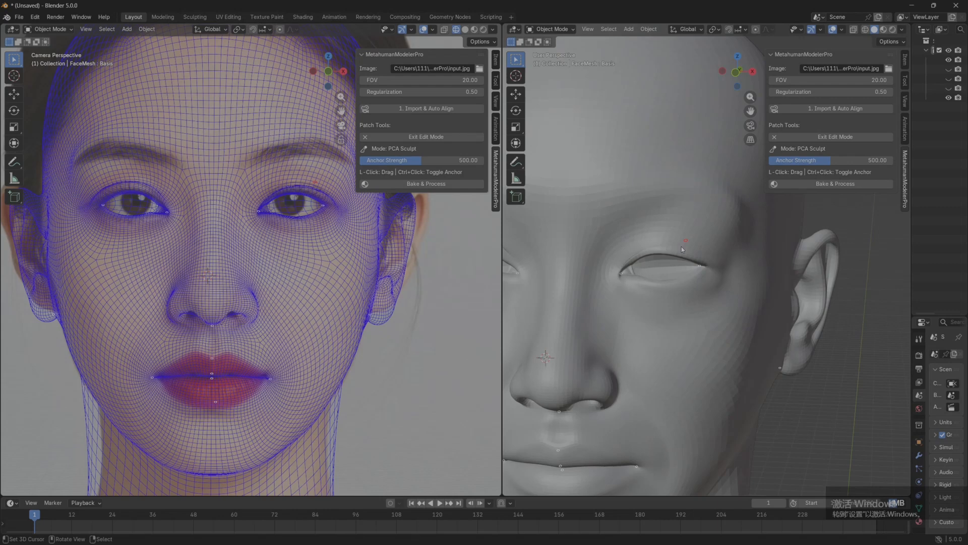
pyautogui.moveTo(681, 247); pyautogui.dragTo(650, 272, button='middle')
pyautogui.moveTo(731, 233)
pyautogui.mouseDown()
pyautogui.moveTo(746, 225)
pyautogui.moveTo(710, 218)
pyautogui.moveTo(764, 223)
pyautogui.moveTo(740, 223)
pyautogui.moveTo(736, 238)
pyautogui.mouseUp()
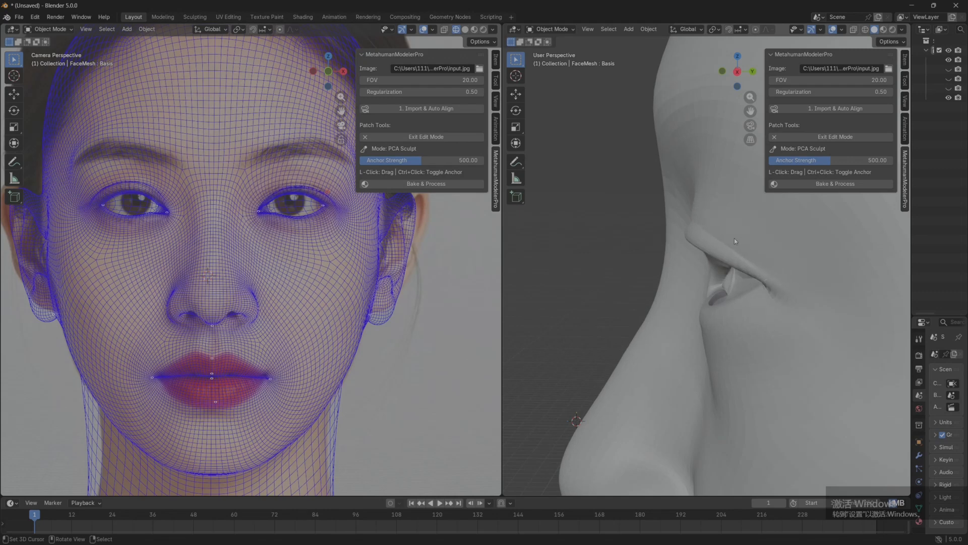
# Pull the upper eyelid near the inner corner of the head's left eye toward the eye opening.
pyautogui.moveTo(656, 272); pyautogui.dragTo(747, 292, button='middle')
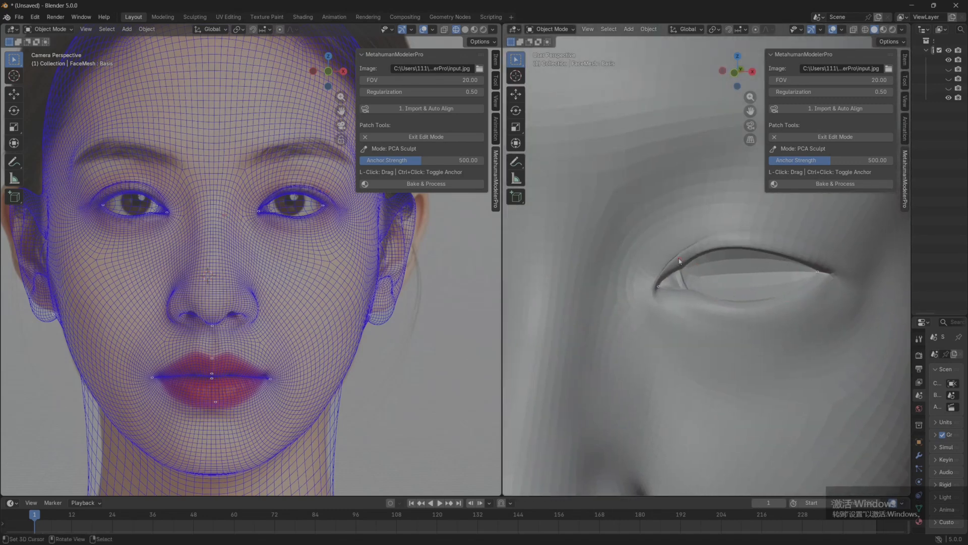
pyautogui.moveTo(667, 261); pyautogui.dragTo(695, 264)
pyautogui.scroll(-3, 710, 277)
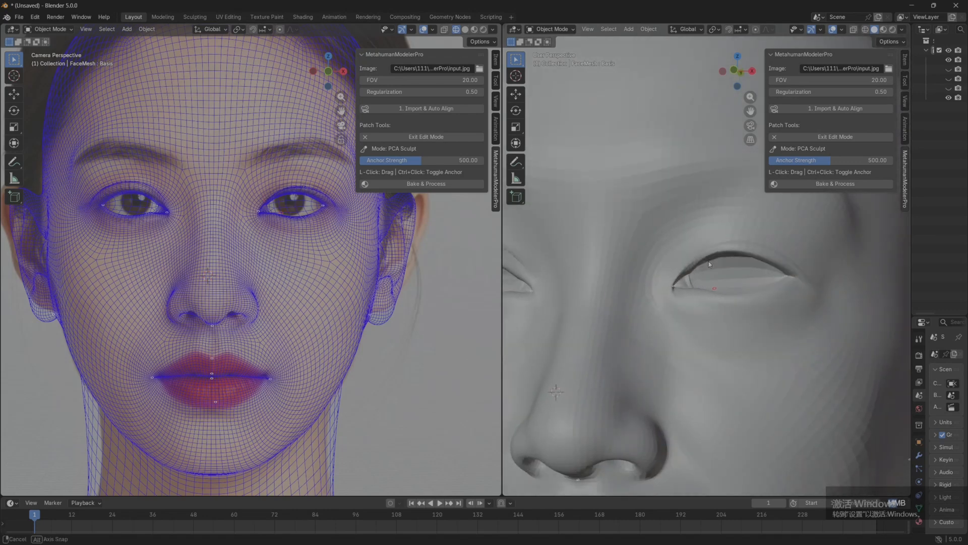
pyautogui.scroll(-2, 708, 264)
# Pull the outer upper eyelid of the head's right eye down and inward, and adjust the lid near the inner corner.
pyautogui.keyDown('shift'); pyautogui.moveTo(613, 309); pyautogui.dragTo(701, 298, button='middle'); pyautogui.keyUp('shift')
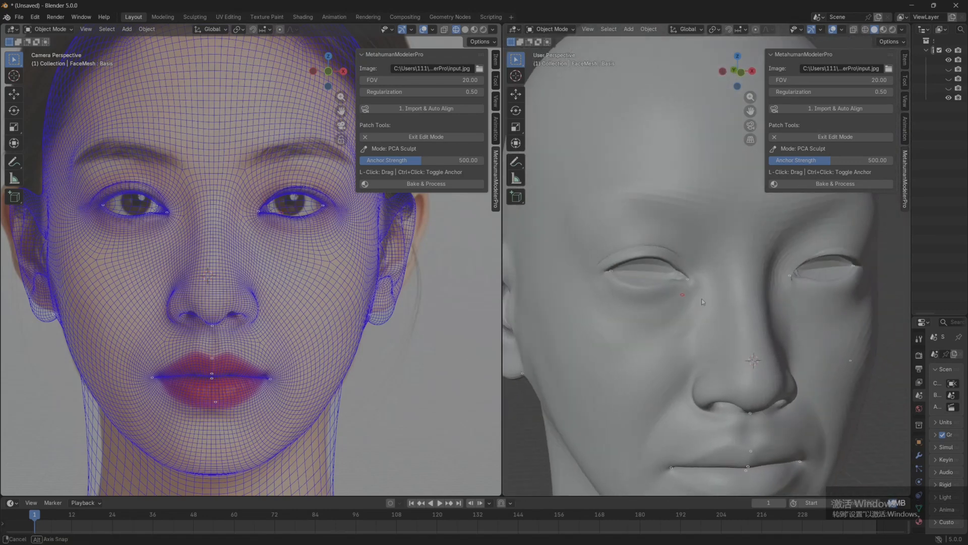
pyautogui.moveTo(633, 282); pyautogui.dragTo(607, 250, button='middle')
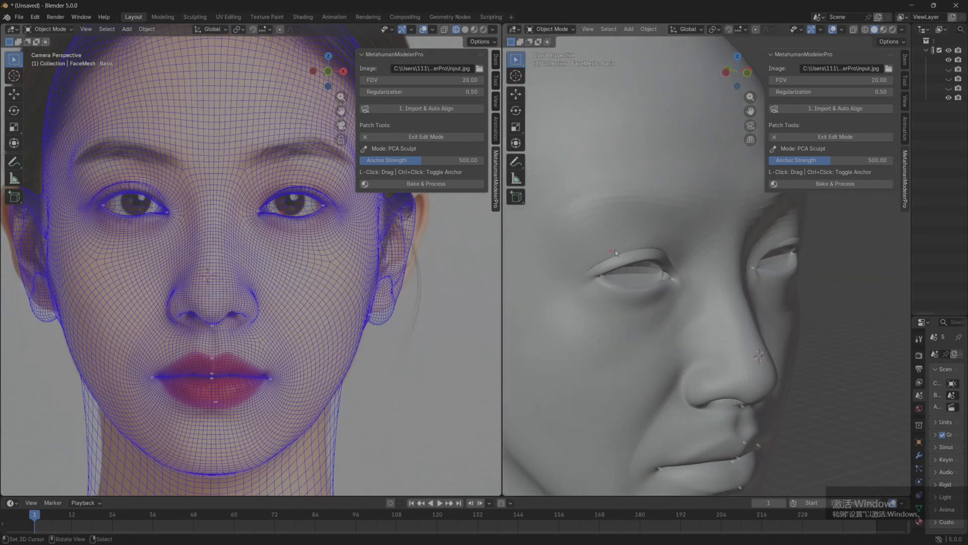
pyautogui.moveTo(615, 252); pyautogui.dragTo(629, 265)
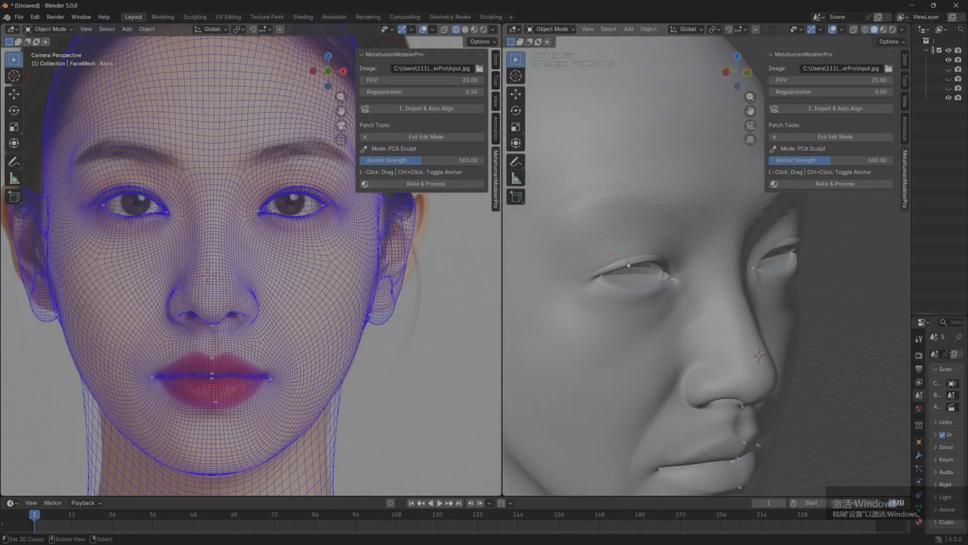
pyautogui.moveTo(630, 265); pyautogui.dragTo(696, 264, button='middle')
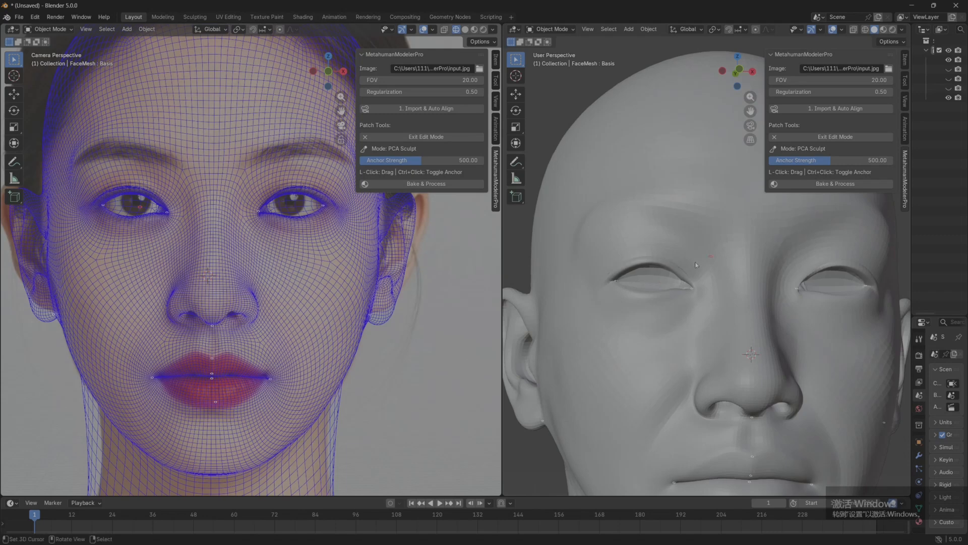
pyautogui.click(687, 273)
pyautogui.scroll(-5, 678, 296)
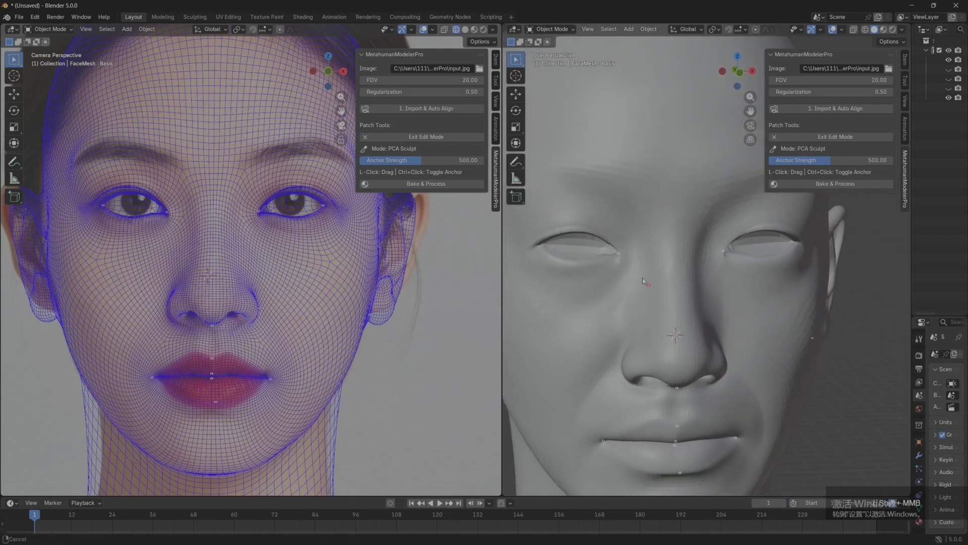
pyautogui.scroll(4, 616, 291)
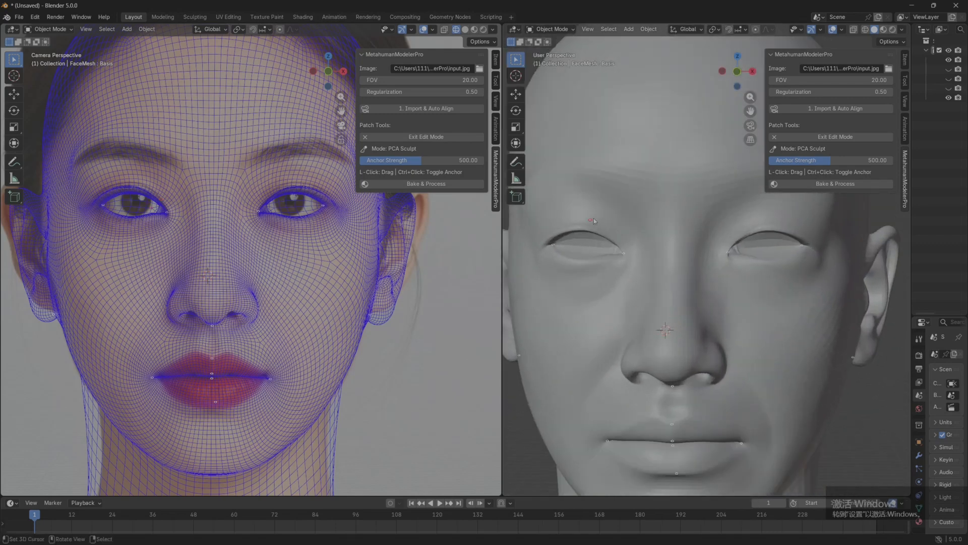
pyautogui.moveTo(613, 253)
pyautogui.mouseDown(button='middle')
pyautogui.moveTo(587, 251)
pyautogui.moveTo(616, 253)
pyautogui.mouseUp(button='middle')
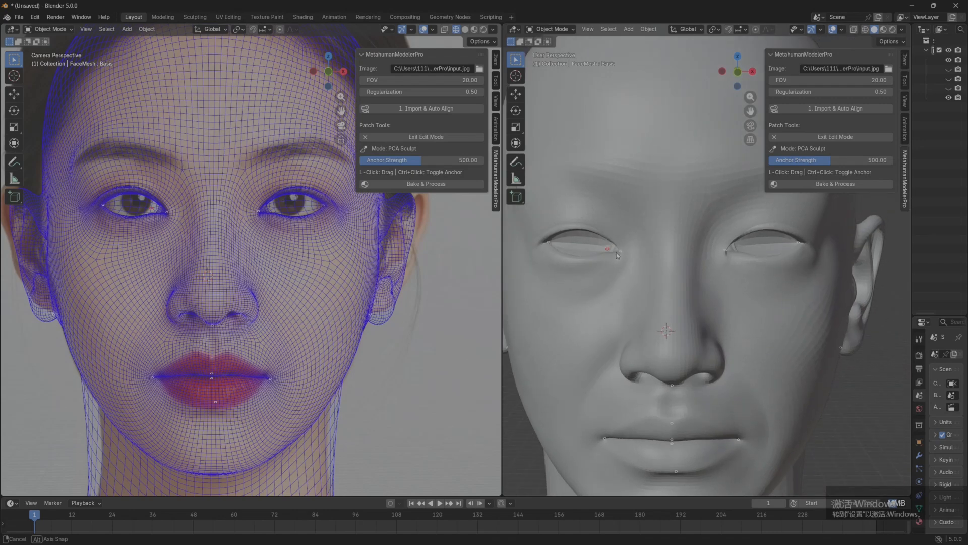
pyautogui.scroll(1, 467, 277)
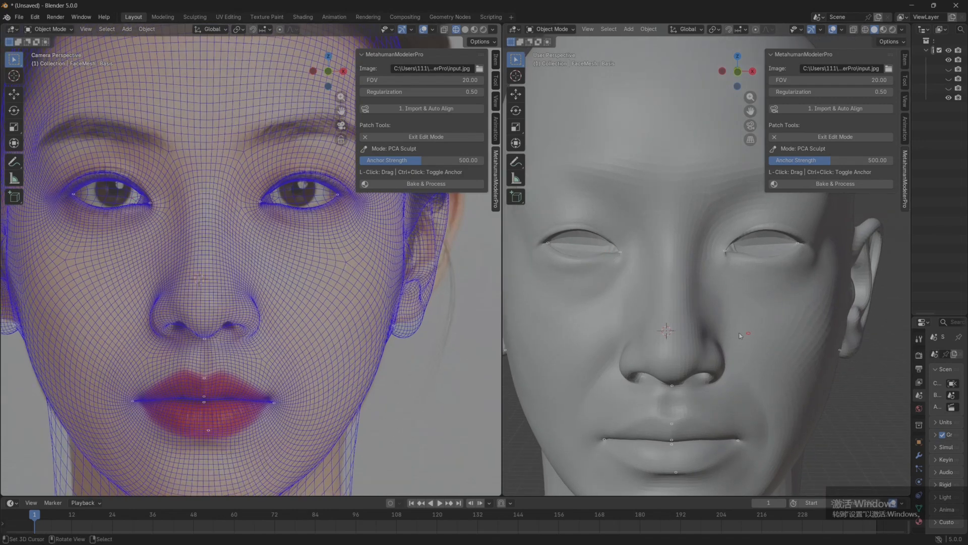
# Narrow the nose by pulling the nostril wing on the head's right side inward.
pyautogui.scroll(-4, 739, 335)
pyautogui.scroll(2, 633, 266)
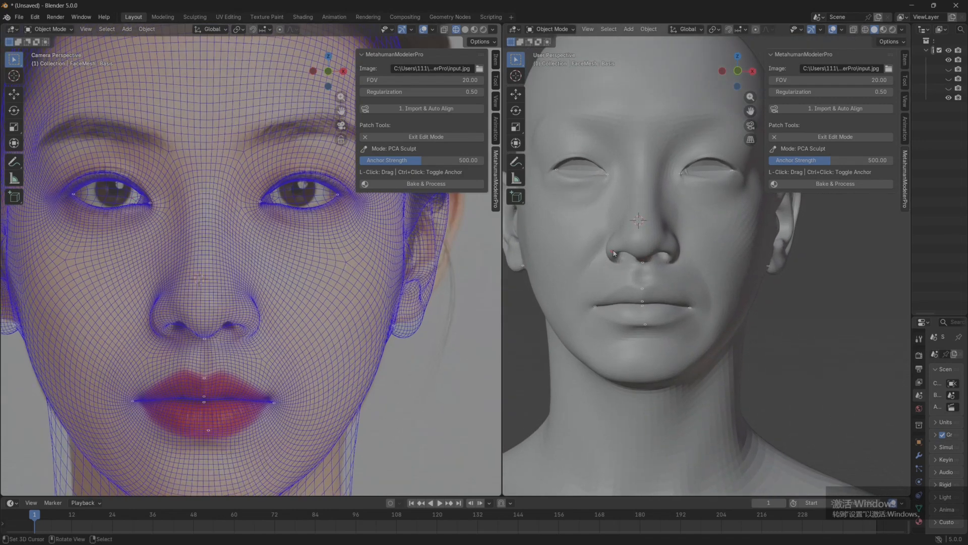
pyautogui.moveTo(615, 253)
pyautogui.mouseDown()
pyautogui.moveTo(633, 258)
pyautogui.moveTo(630, 249)
pyautogui.mouseUp()
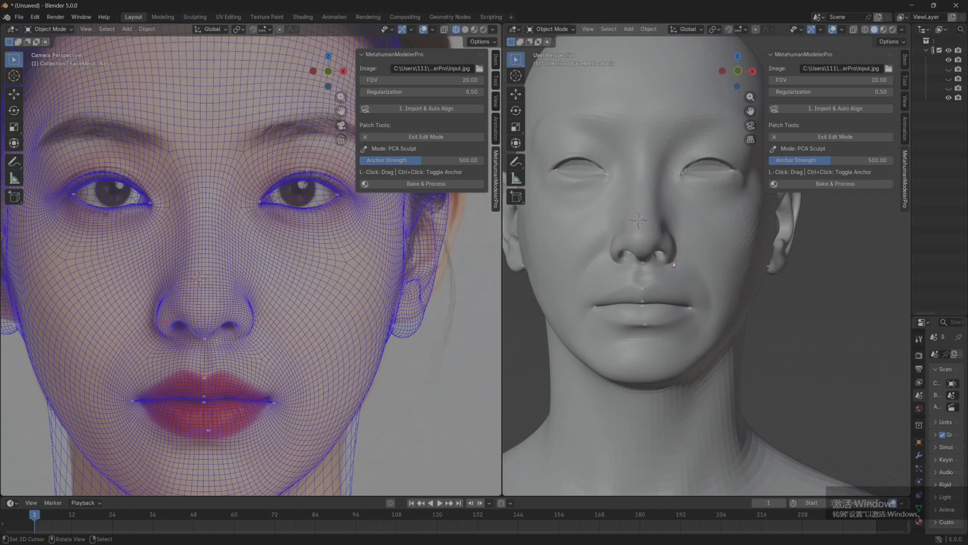
# Push the upper nose bridge back in profile to deepen the dip between the eyes.
pyautogui.moveTo(675, 264); pyautogui.dragTo(630, 241, button='middle')
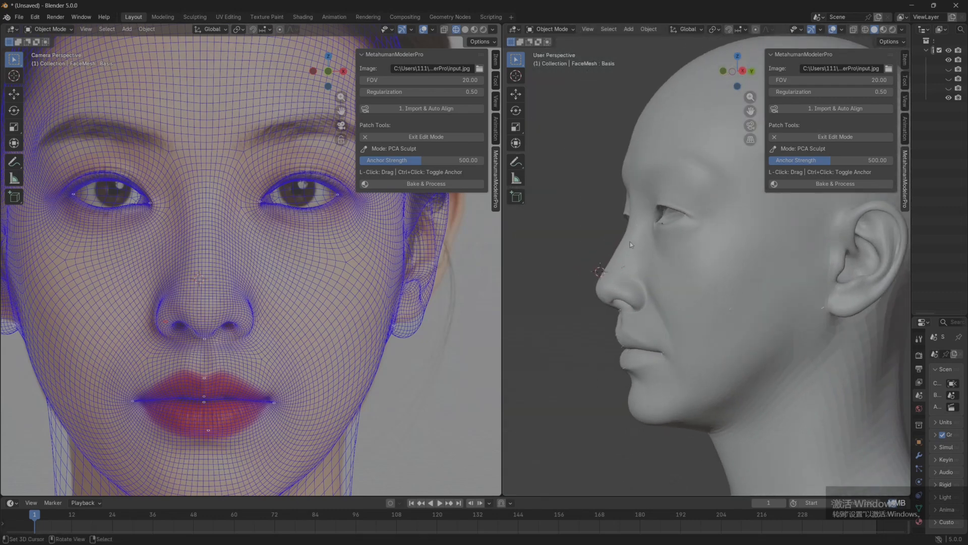
pyautogui.scroll(3, 637, 267)
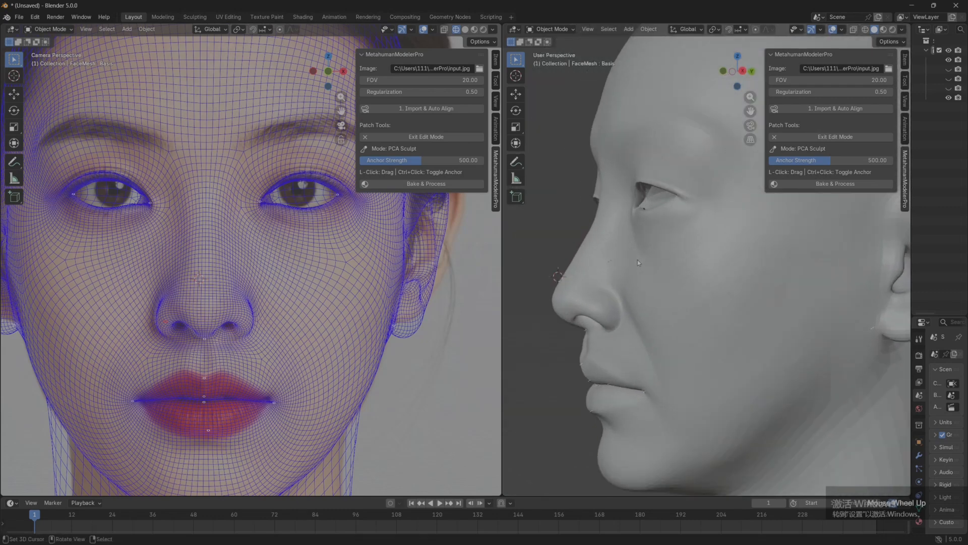
pyautogui.moveTo(637, 271); pyautogui.dragTo(678, 271, button='middle')
pyautogui.keyDown('shift'); pyautogui.moveTo(584, 253); pyautogui.dragTo(663, 244, button='middle'); pyautogui.keyUp('shift')
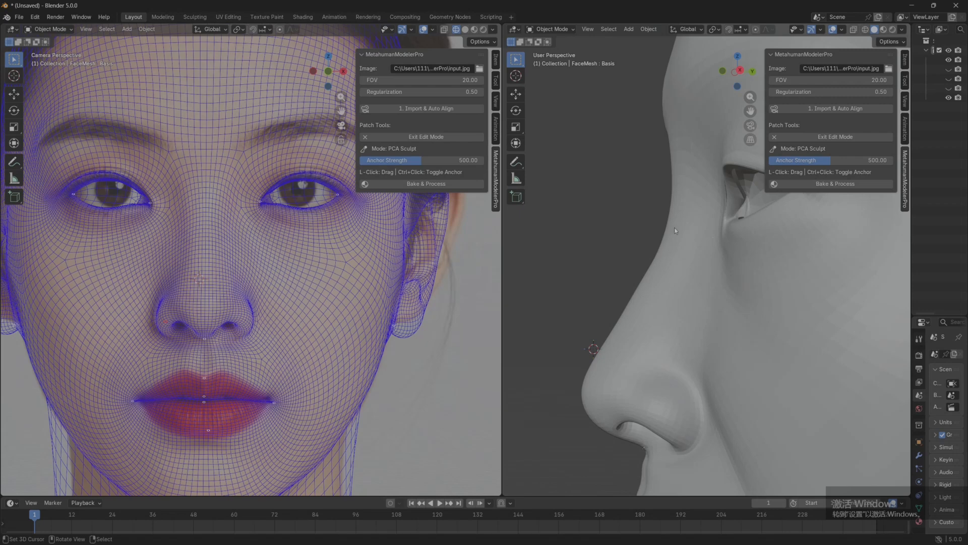
pyautogui.moveTo(670, 221); pyautogui.dragTo(683, 226)
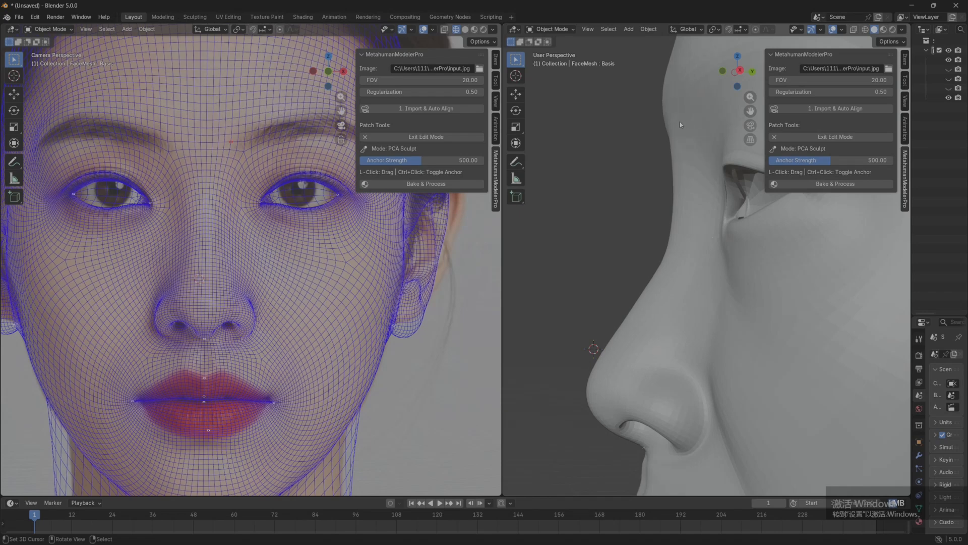
pyautogui.scroll(-5, 682, 124)
pyautogui.moveTo(545, 222); pyautogui.dragTo(644, 234, button='middle')
pyautogui.scroll(-2, 644, 252)
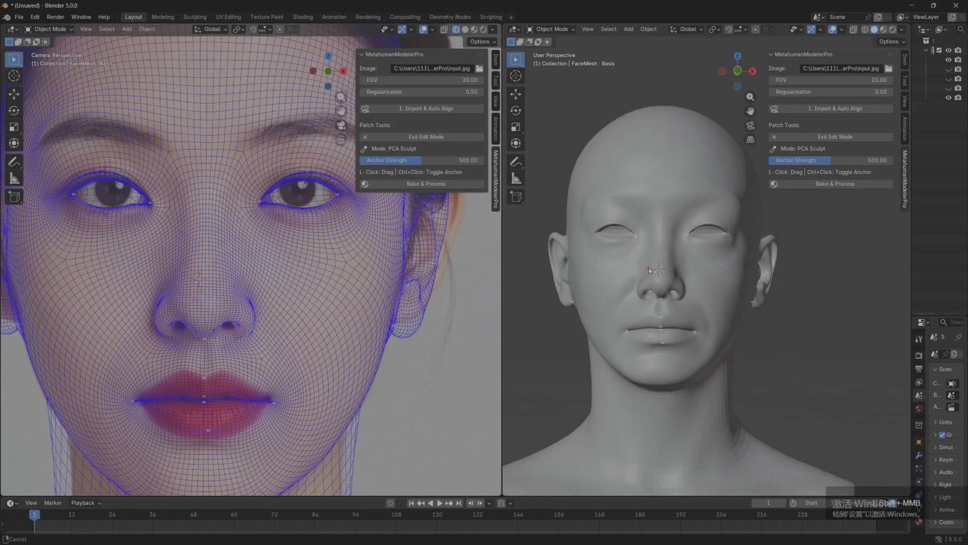
pyautogui.moveTo(643, 275); pyautogui.dragTo(683, 307, button='middle')
# Restart Detail Deform and pull the mouth corner on the head's right side inward to match the portrait.
pyautogui.keyDown('shift'); pyautogui.moveTo(242, 394); pyautogui.dragTo(251, 325, button='middle'); pyautogui.keyUp('shift')
pyautogui.scroll(4, 216, 337)
pyautogui.keyDown('shift'); pyautogui.moveTo(186, 365); pyautogui.dragTo(196, 343, button='middle'); pyautogui.keyUp('shift')
pyautogui.press('Escape')
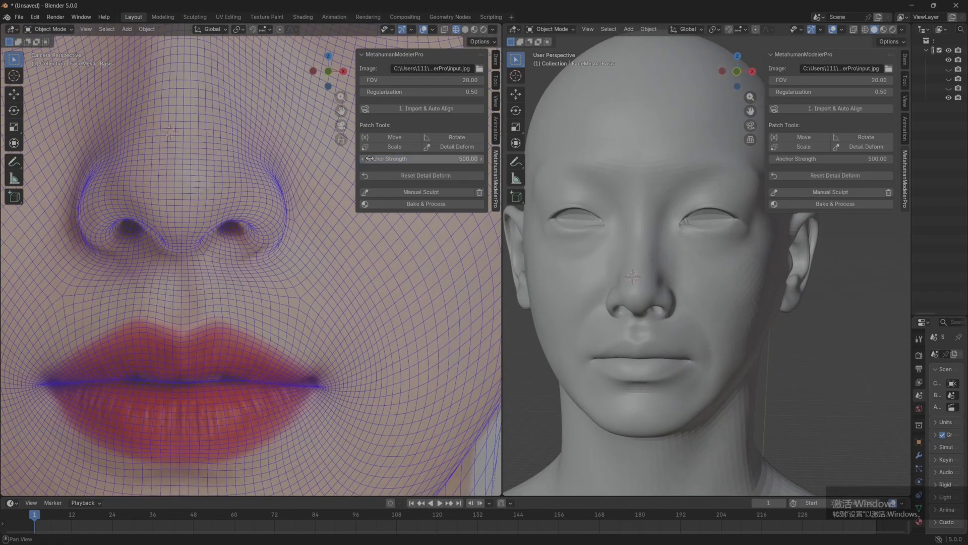
pyautogui.click(444, 148)
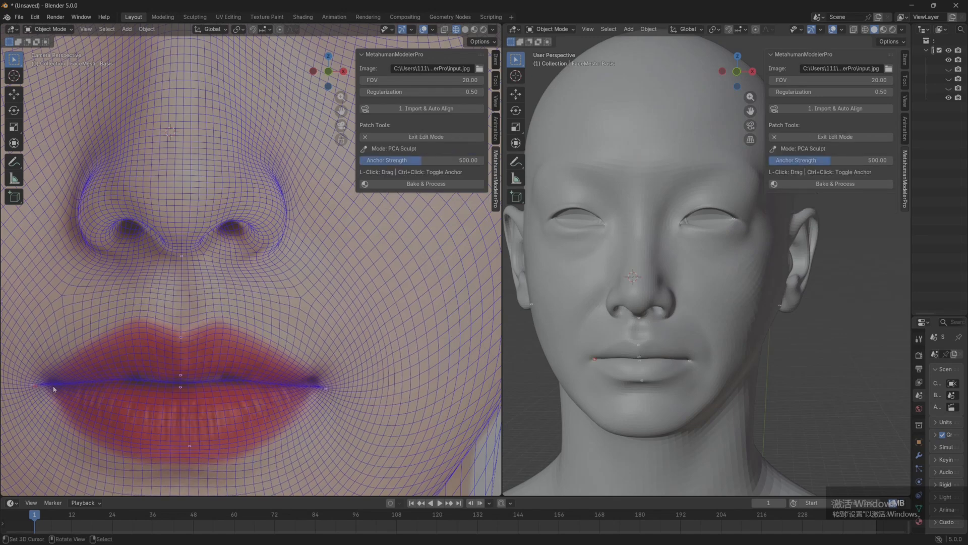
pyautogui.moveTo(42, 389)
pyautogui.mouseDown()
pyautogui.moveTo(25, 387)
pyautogui.moveTo(99, 387)
pyautogui.moveTo(7, 388)
pyautogui.moveTo(167, 394)
pyautogui.moveTo(60, 392)
pyautogui.moveTo(101, 393)
pyautogui.moveTo(77, 393)
pyautogui.moveTo(87, 396)
pyautogui.mouseUp()
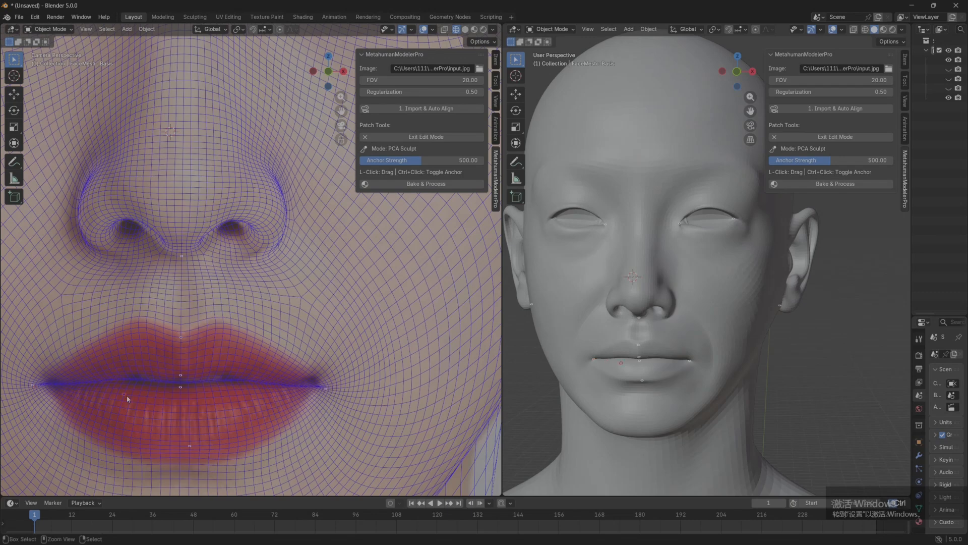
pyautogui.hotkey('ctrl', 'z')
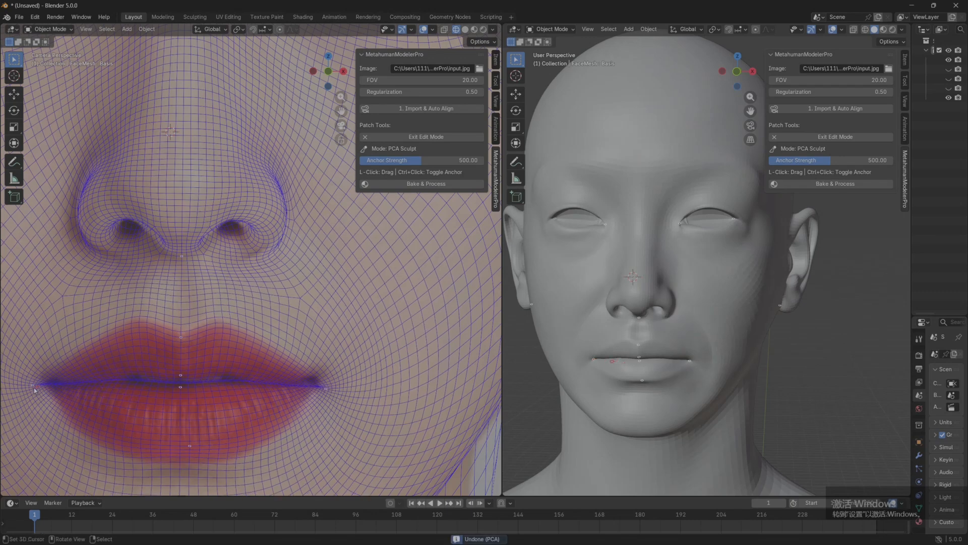
pyautogui.scroll(3, 33, 388)
pyautogui.keyDown('shift'); pyautogui.moveTo(173, 380); pyautogui.dragTo(403, 323, button='middle'); pyautogui.keyUp('shift')
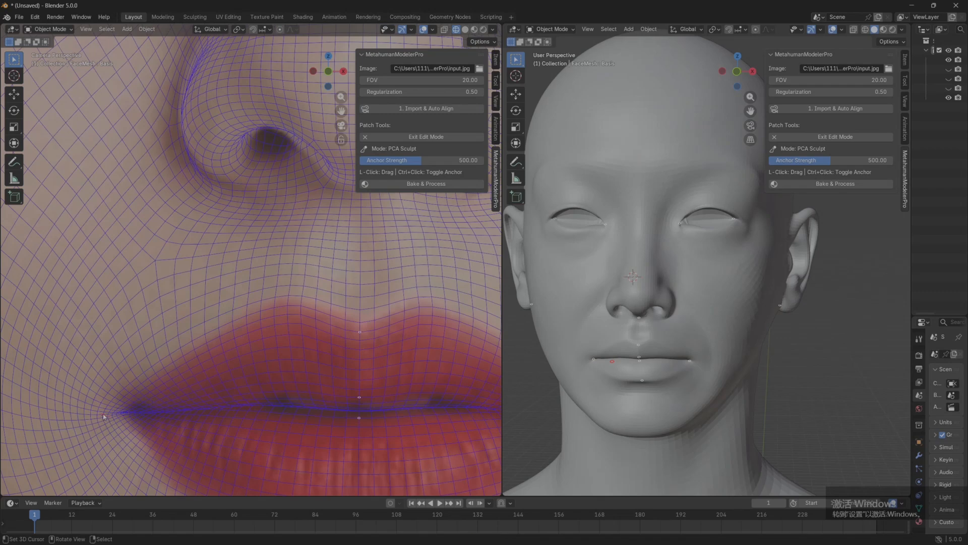
pyautogui.moveTo(103, 414)
pyautogui.mouseDown()
pyautogui.moveTo(135, 410)
pyautogui.moveTo(171, 374)
pyautogui.mouseUp()
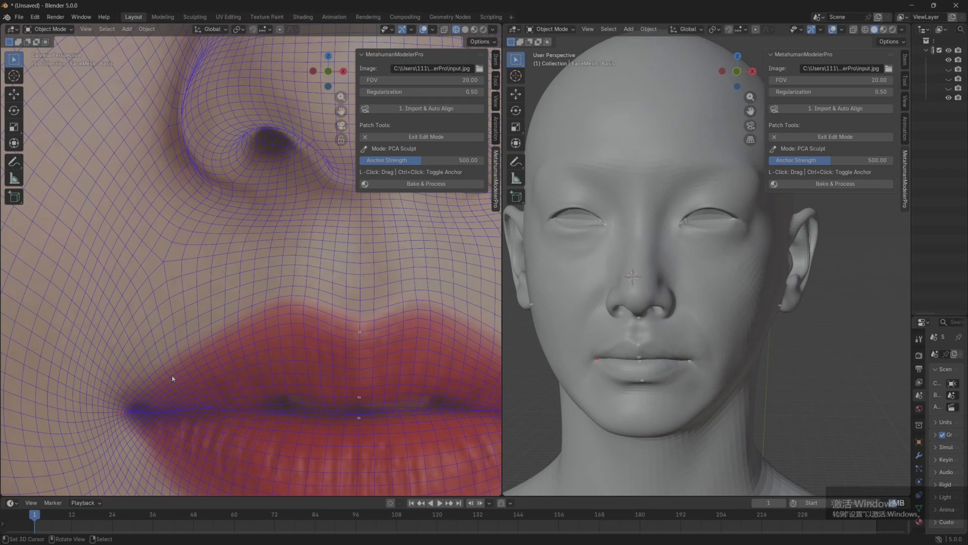
# Pull the mouth corner on the head's left side inward and slightly up to the portrait's lip corner.
pyautogui.scroll(-3, 311, 402)
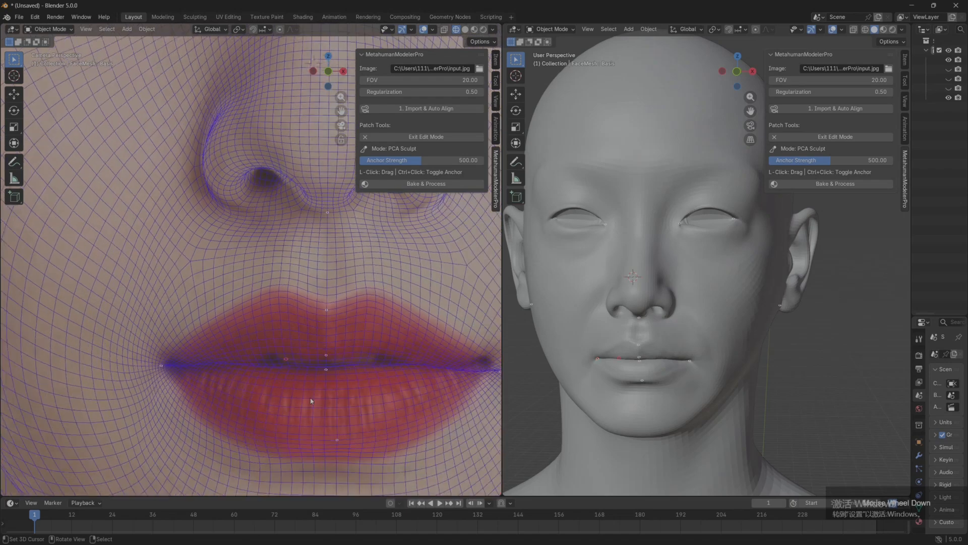
pyautogui.scroll(1, 355, 353)
pyautogui.keyDown('shift'); pyautogui.moveTo(400, 364); pyautogui.dragTo(294, 351, button='middle'); pyautogui.keyUp('shift')
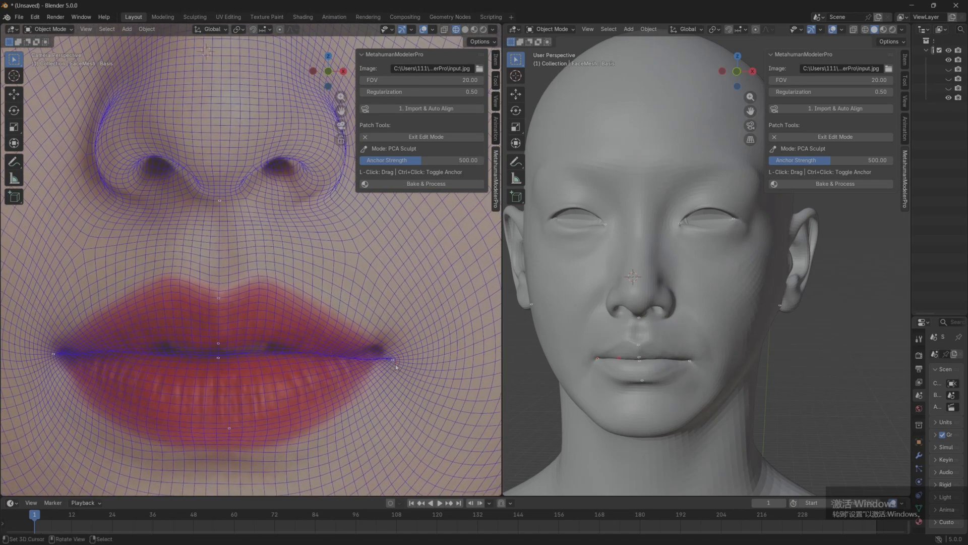
pyautogui.moveTo(395, 364); pyautogui.dragTo(353, 332)
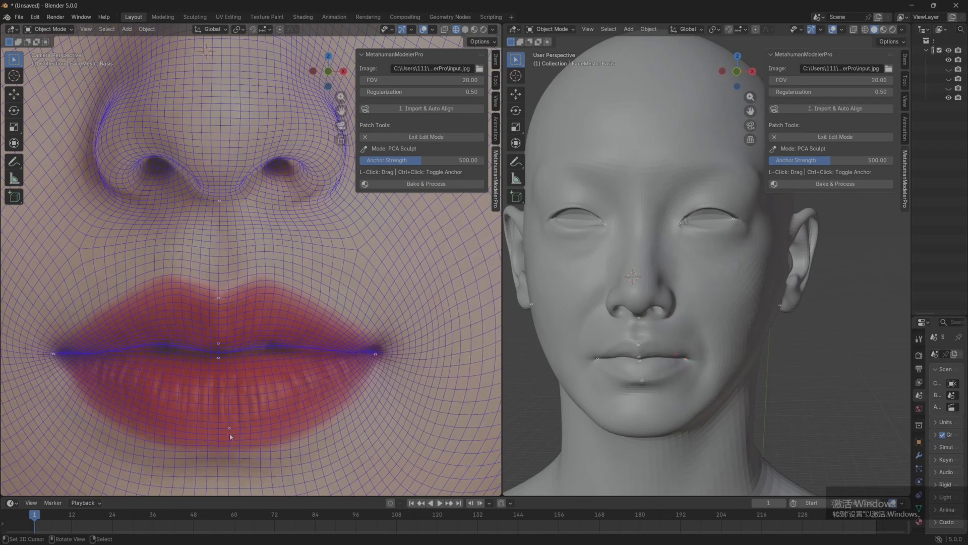
# Lower the bottom edge of the lower lip and raise the upper lip's central edge, undoing the last surplus adjustment.
pyautogui.moveTo(228, 436); pyautogui.dragTo(219, 462)
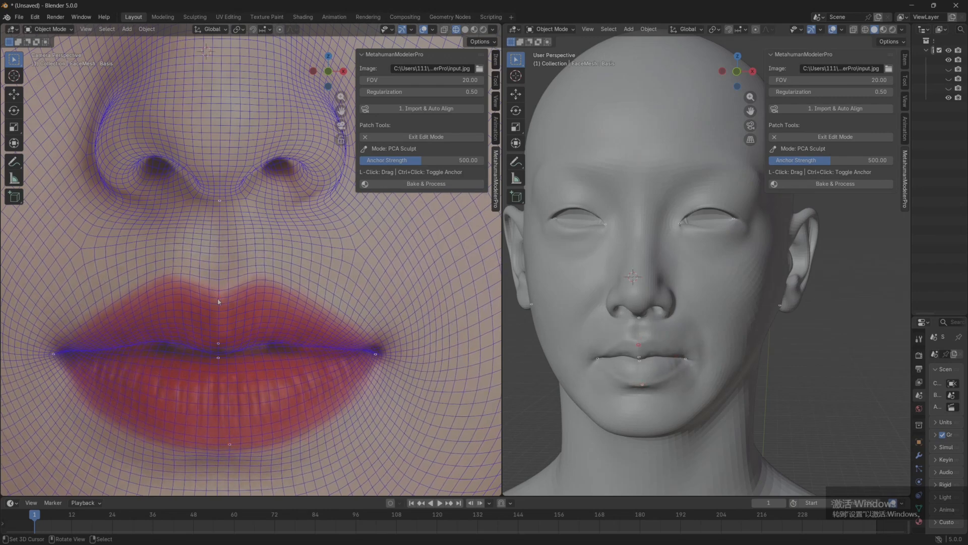
pyautogui.moveTo(218, 302)
pyautogui.mouseDown()
pyautogui.moveTo(217, 274)
pyautogui.moveTo(218, 294)
pyautogui.mouseUp()
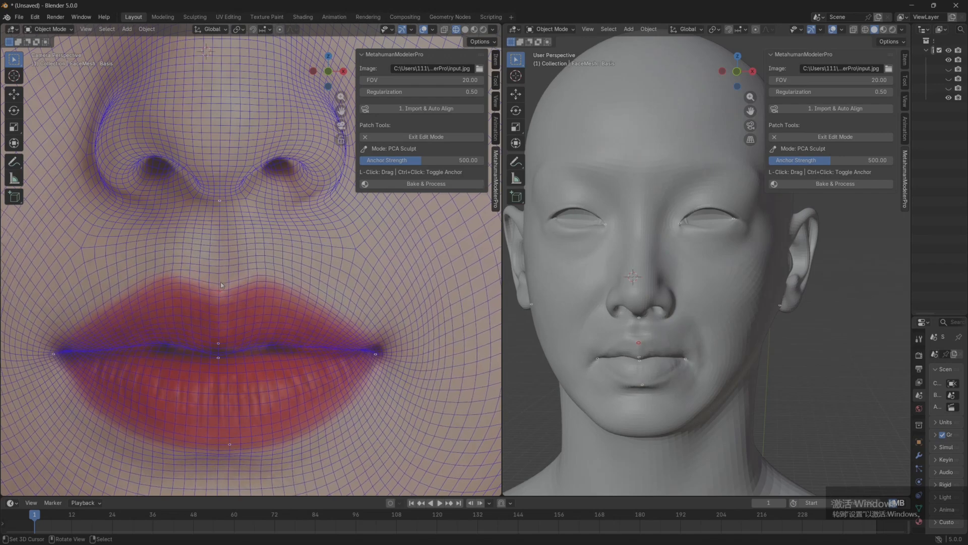
pyautogui.moveTo(739, 376); pyautogui.dragTo(650, 372, button='middle')
pyautogui.scroll(1, 659, 347)
pyautogui.scroll(2, 659, 351)
pyautogui.moveTo(524, 404); pyautogui.dragTo(585, 404, button='middle')
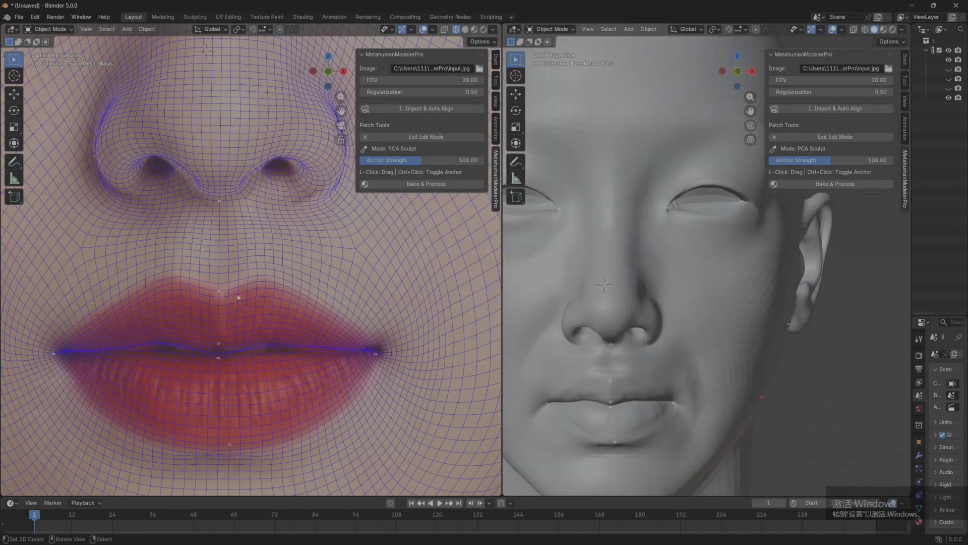
pyautogui.hotkey('ctrl', 'z')
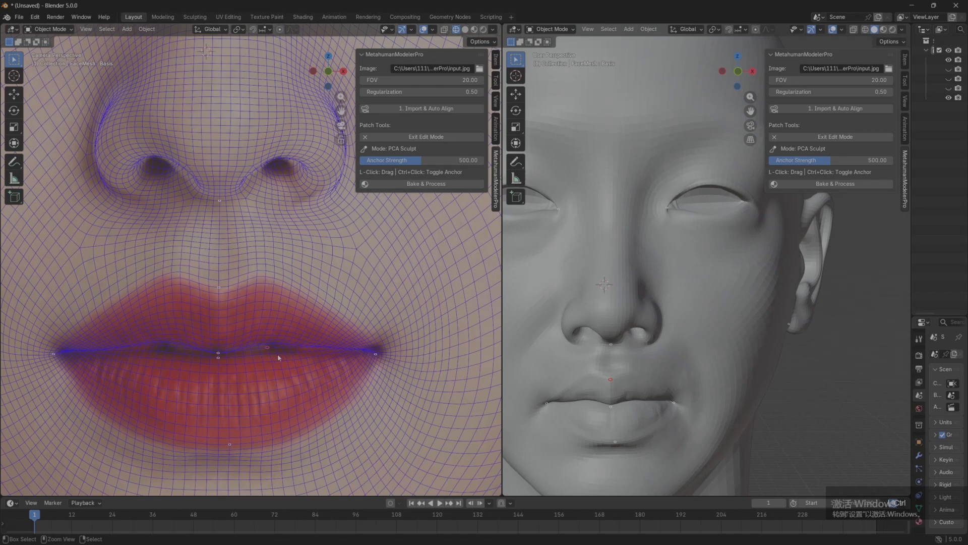
# Pull the top of the head's right ear outward to the ear outline in the portrait.
pyautogui.scroll(-2, 252, 353)
pyautogui.scroll(-3, 668, 368)
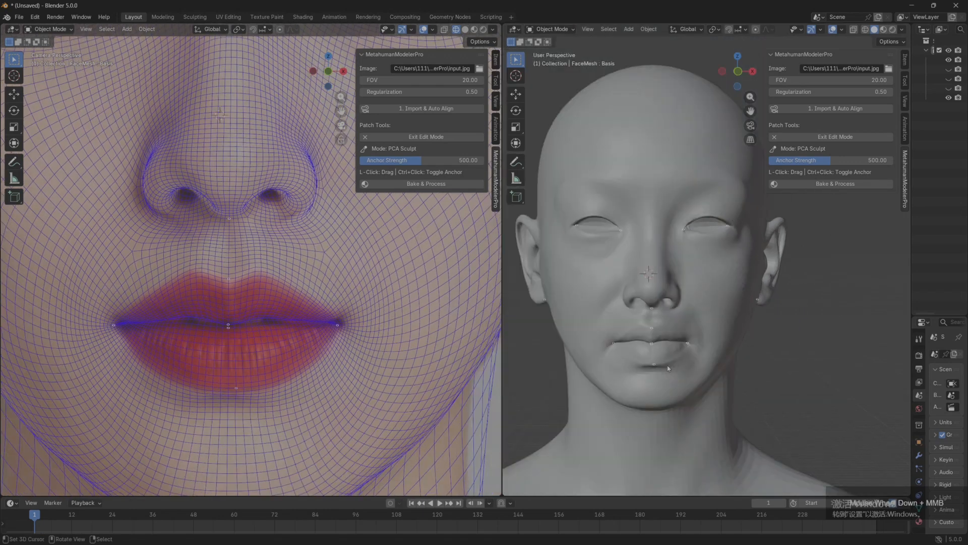
pyautogui.moveTo(668, 368); pyautogui.dragTo(706, 358, button='middle')
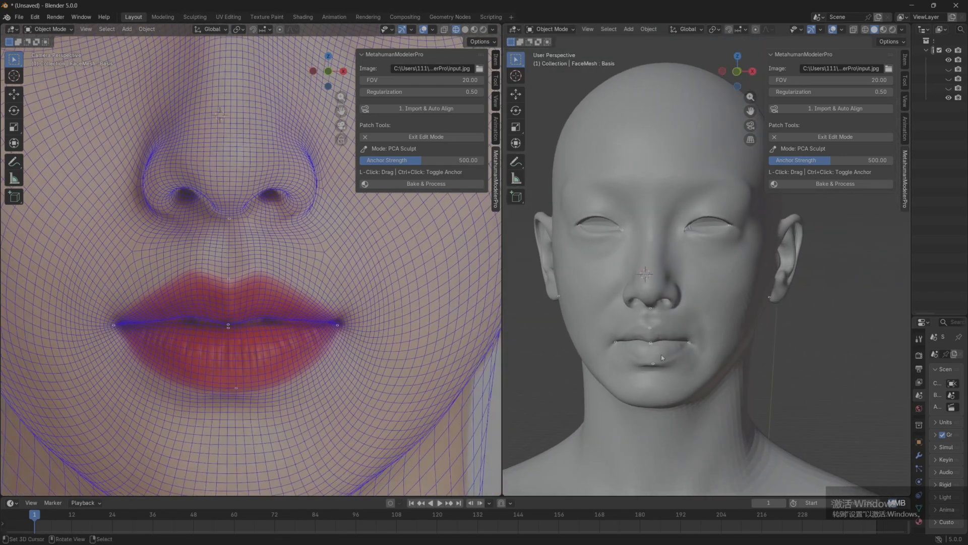
pyautogui.scroll(-5, 212, 354)
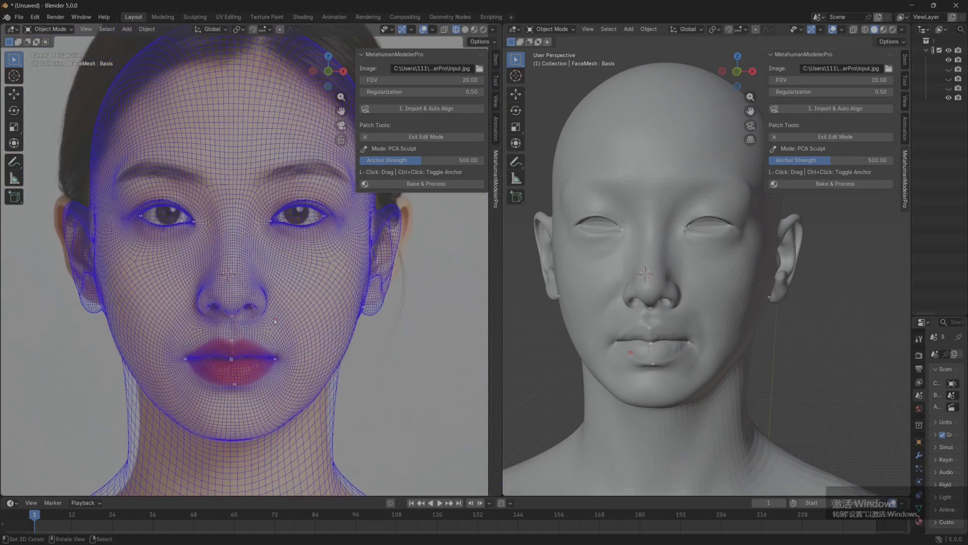
pyautogui.scroll(3, 212, 355)
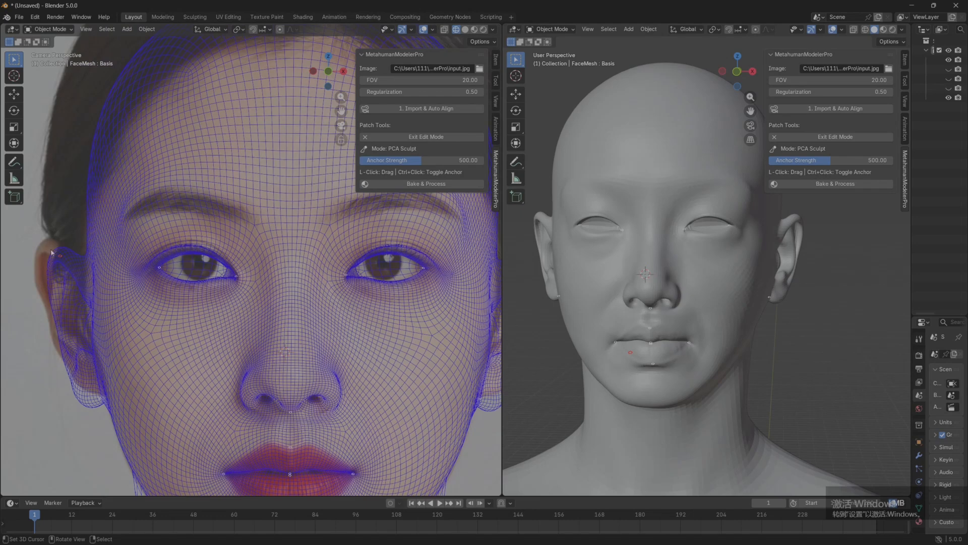
pyautogui.moveTo(51, 251); pyautogui.dragTo(25, 245)
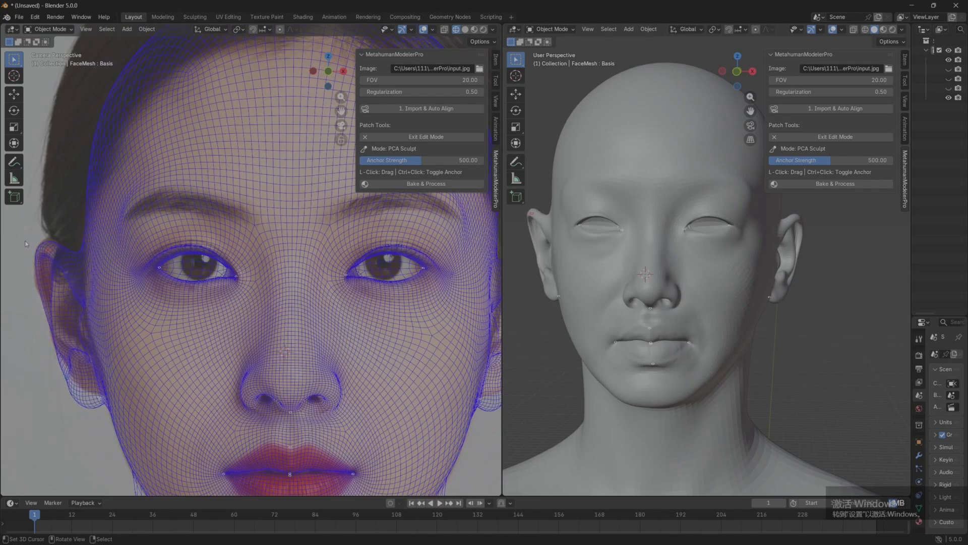
# Pull the top of the head's left ear outward and refine its lower edge to match the portrait.
pyautogui.scroll(-5, 277, 278)
pyautogui.scroll(3, 376, 275)
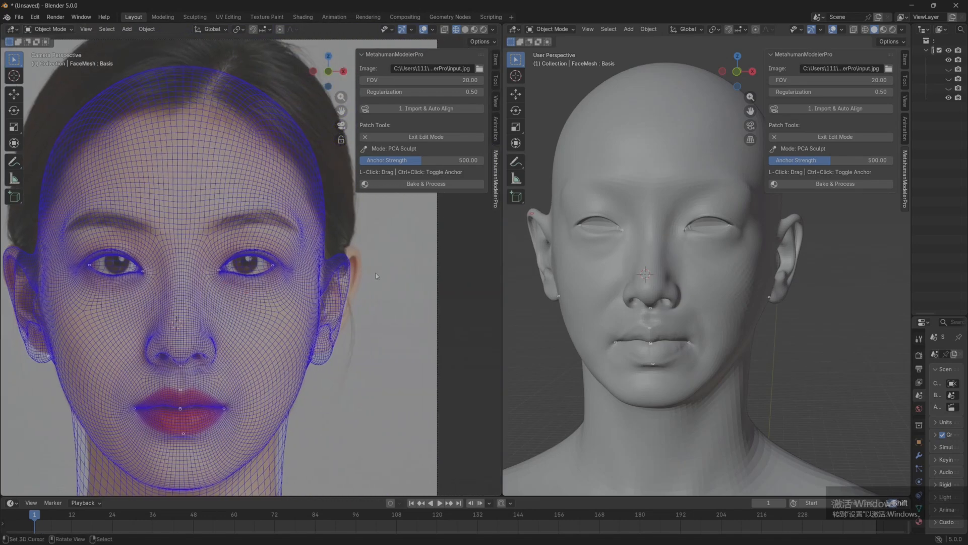
pyautogui.moveTo(346, 265); pyautogui.dragTo(377, 241)
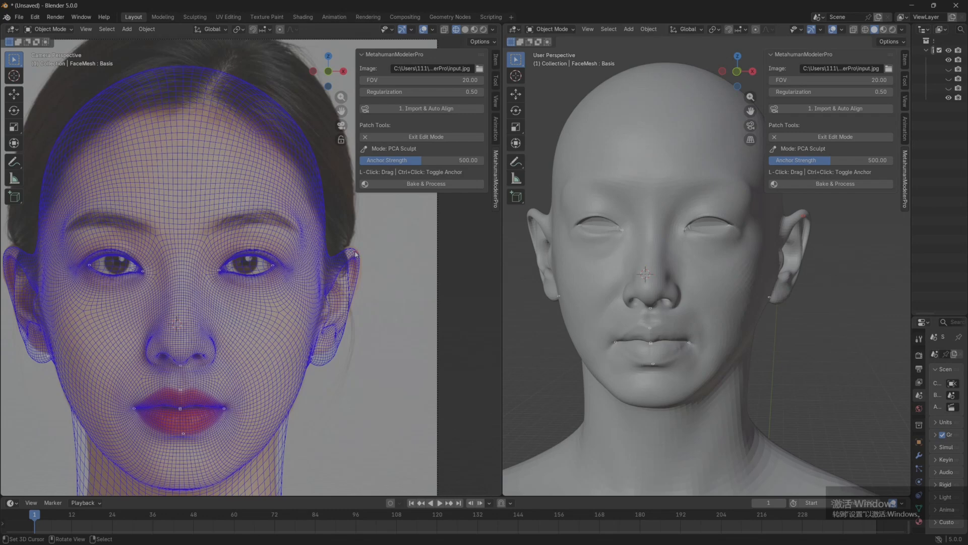
pyautogui.moveTo(332, 357); pyautogui.dragTo(358, 286)
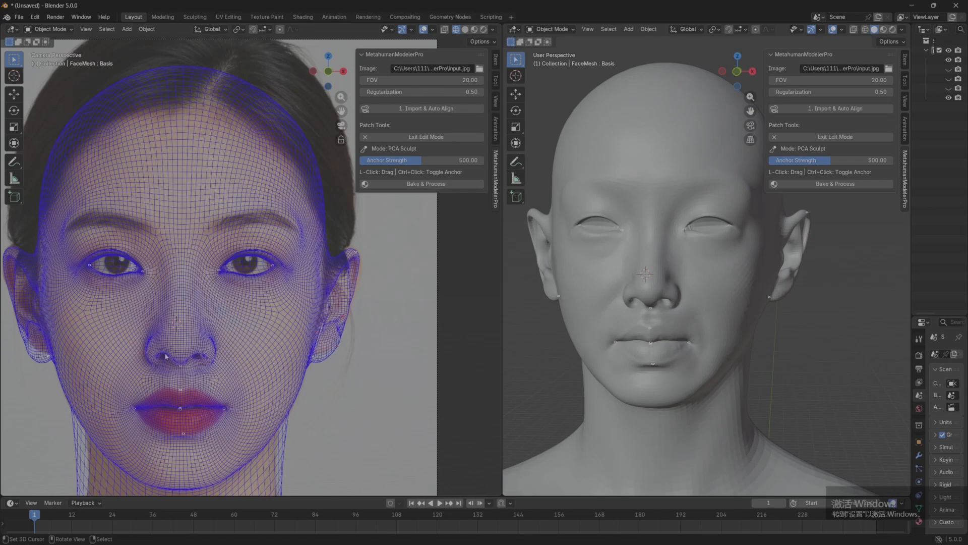
# Anchor the top and lobe of the head's right ear and fit its outer rim to the portrait.
pyautogui.keyDown('shift'); pyautogui.moveTo(67, 366); pyautogui.dragTo(148, 375, button='middle'); pyautogui.keyUp('shift')
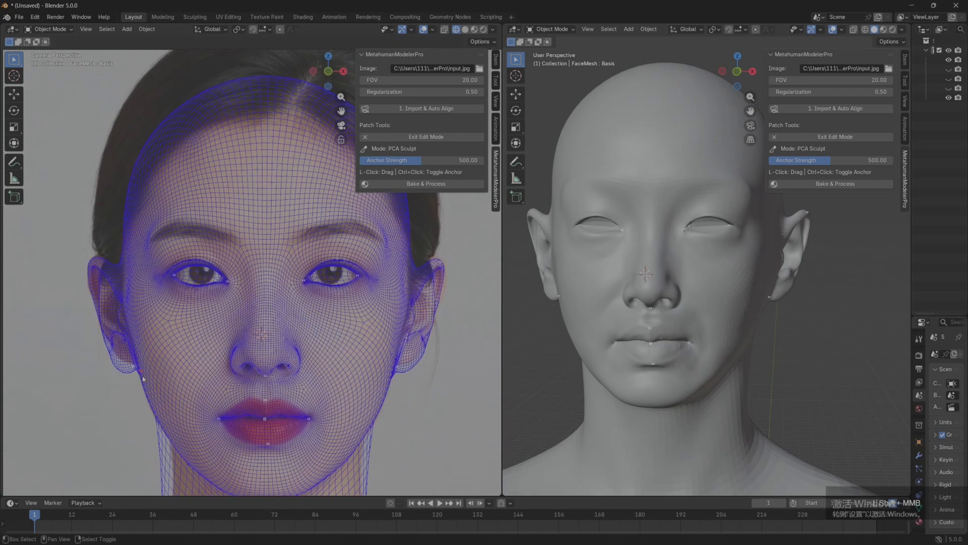
pyautogui.keyDown('ctrl'); pyautogui.click(94, 262); pyautogui.keyUp('ctrl')
pyautogui.moveTo(108, 345); pyautogui.dragTo(115, 341)
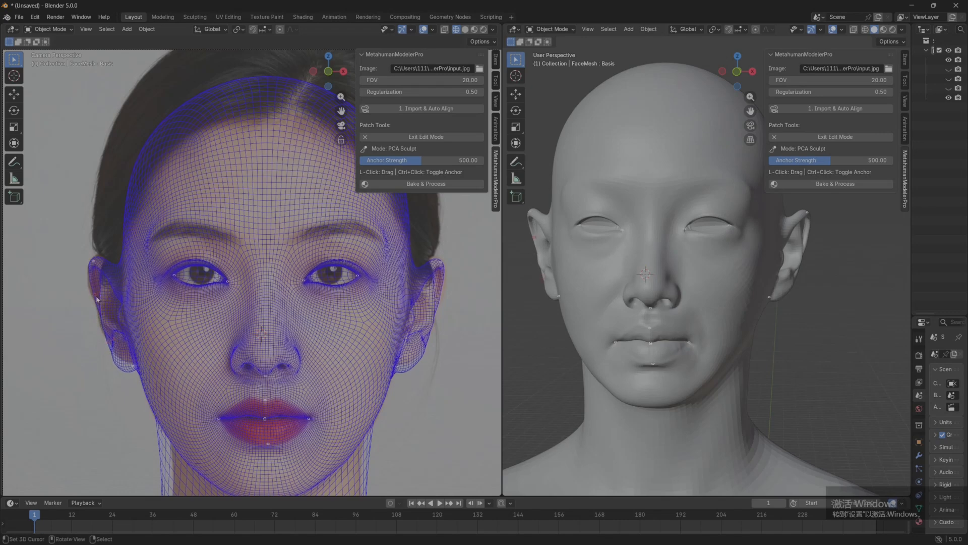
pyautogui.keyDown('ctrl'); pyautogui.click(113, 356); pyautogui.keyUp('ctrl')
pyautogui.moveTo(98, 302); pyautogui.dragTo(94, 300)
# Narrow the neck by pulling its side on the head's right inward to the portrait's neck outline.
pyautogui.scroll(-1, 187, 356)
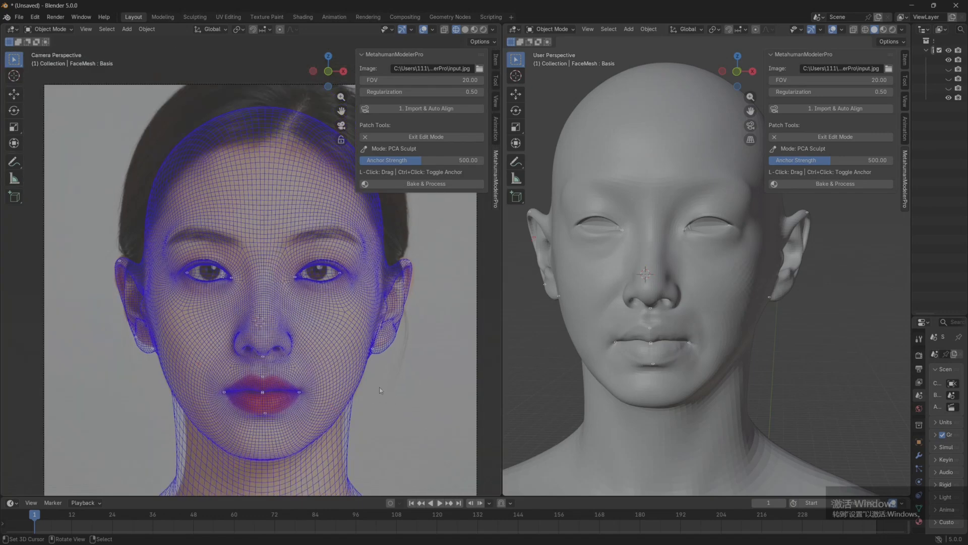
pyautogui.keyDown('shift'); pyautogui.moveTo(316, 438); pyautogui.dragTo(284, 381, button='middle'); pyautogui.keyUp('shift')
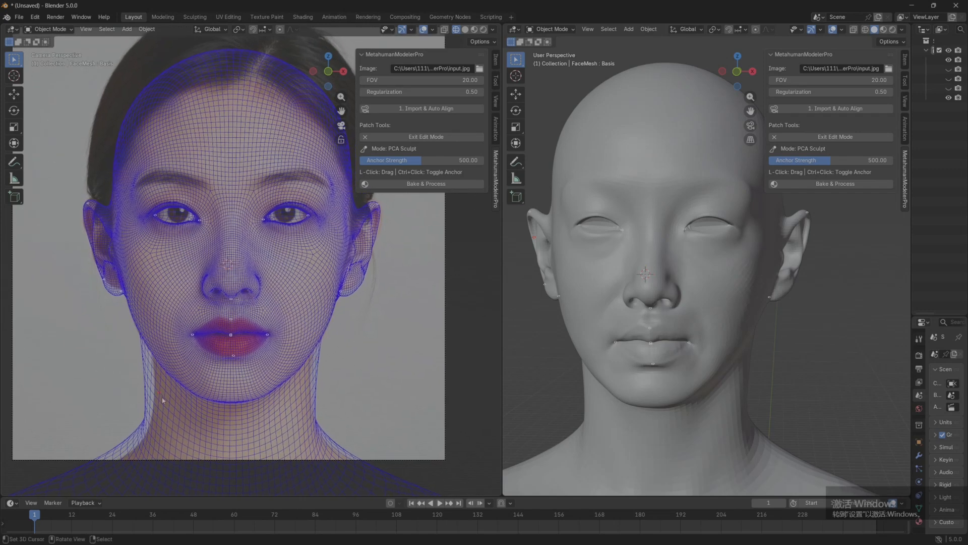
pyautogui.moveTo(157, 402); pyautogui.dragTo(190, 396)
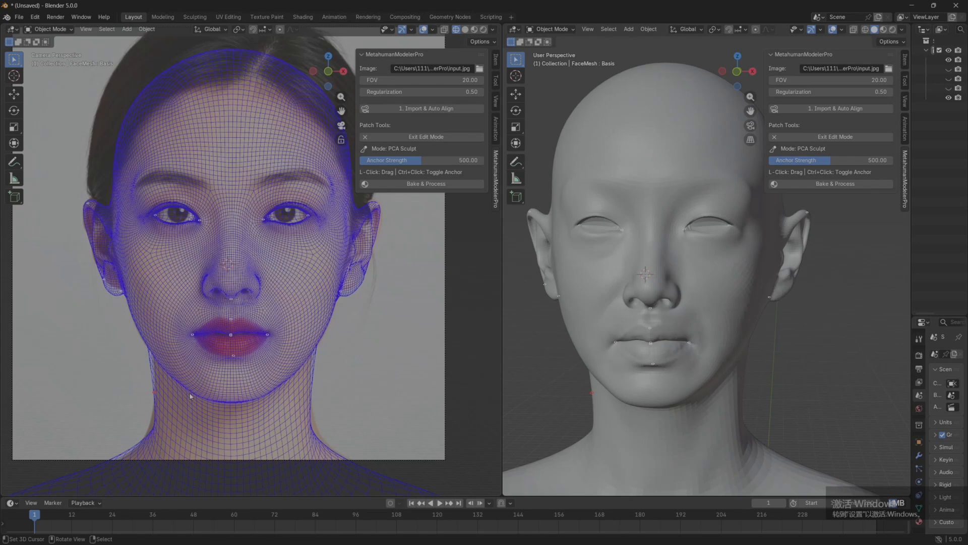
# Examine the eyelids, nose and lips of the shaded head from a close three-quarter view.
pyautogui.moveTo(600, 386); pyautogui.dragTo(643, 377, button='middle')
pyautogui.scroll(4, 610, 274)
pyautogui.keyDown('shift'); pyautogui.moveTo(625, 270); pyautogui.dragTo(579, 321, button='middle'); pyautogui.keyUp('shift')
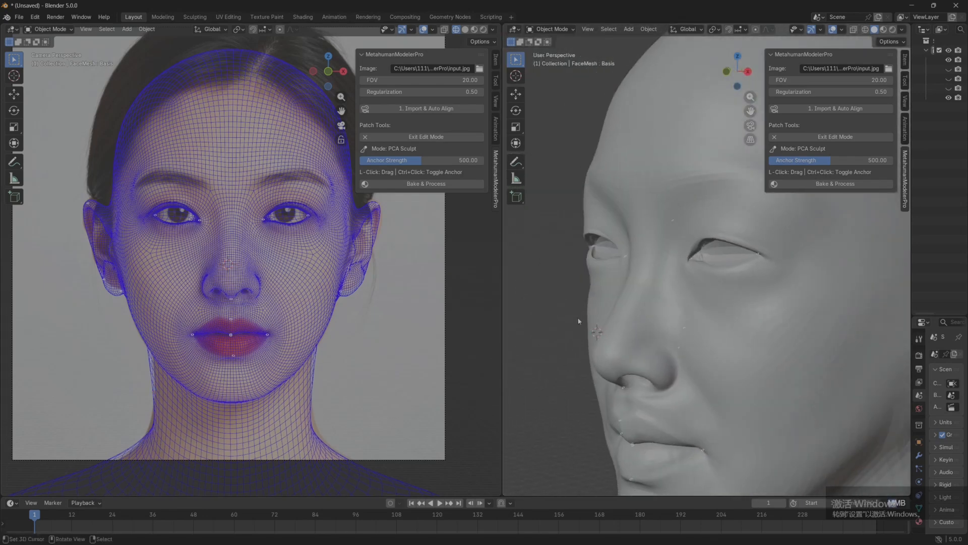
pyautogui.scroll(1, 686, 291)
pyautogui.keyDown('shift'); pyautogui.moveTo(686, 290); pyautogui.dragTo(625, 332, button='middle'); pyautogui.keyUp('shift')
pyautogui.scroll(3, 291, 234)
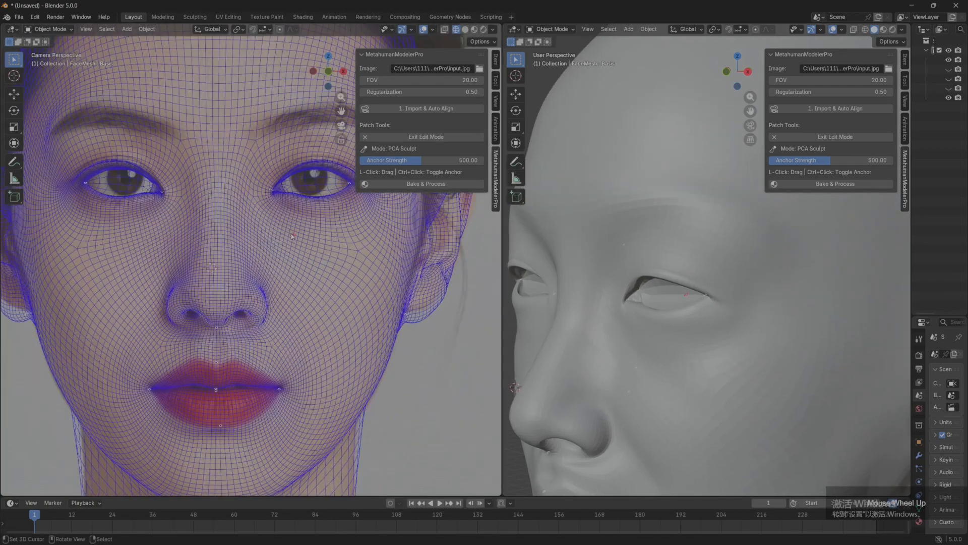
# Leave PCA Sculpt and use Scale to make the head's right eye patch taller and slightly wider, matching the portrait's eyelids.
pyautogui.scroll(2, 291, 234)
pyautogui.keyDown('shift'); pyautogui.moveTo(298, 207); pyautogui.dragTo(361, 330, button='middle'); pyautogui.keyUp('shift')
pyautogui.scroll(2, 323, 374)
pyautogui.keyDown('shift'); pyautogui.moveTo(68, 336); pyautogui.dragTo(92, 328, button='middle'); pyautogui.keyUp('shift')
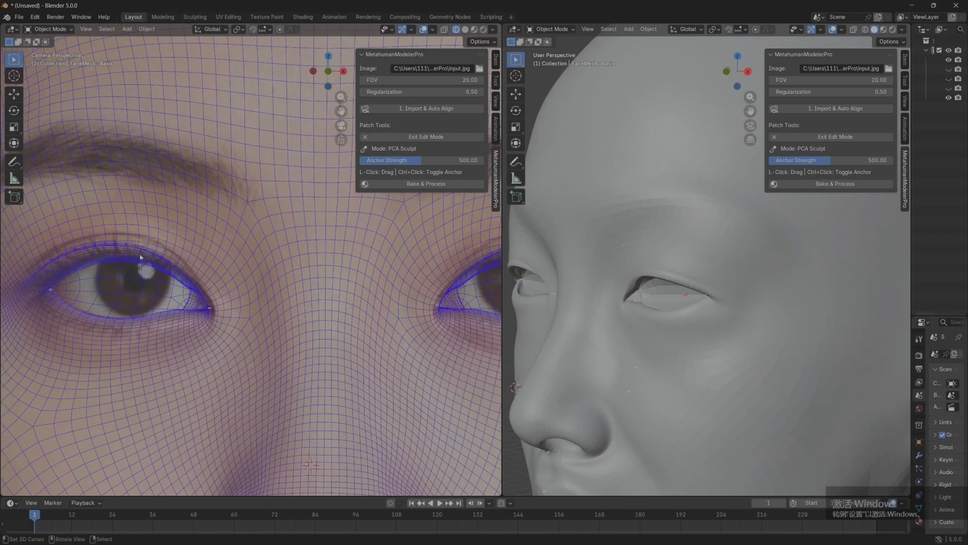
pyautogui.click(439, 137)
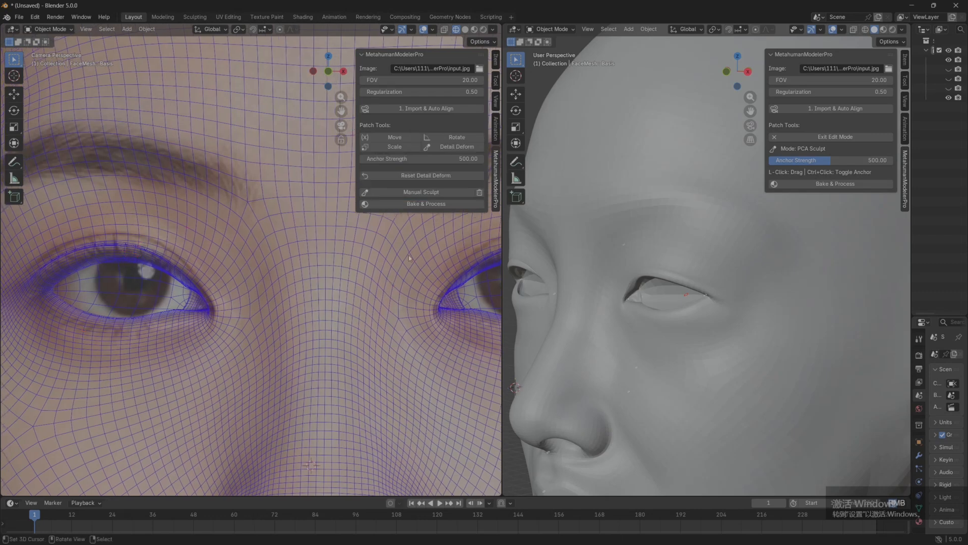
pyautogui.click(394, 146)
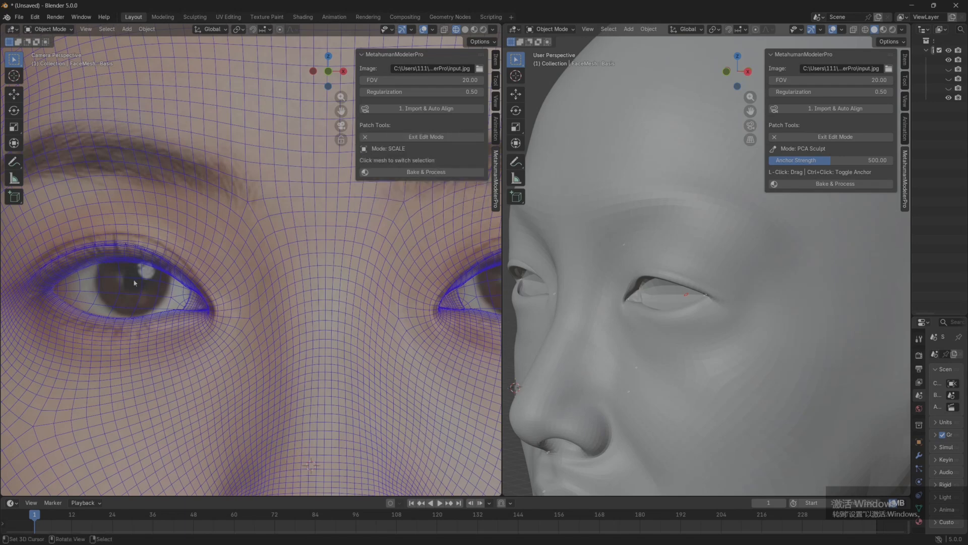
pyautogui.moveTo(114, 283); pyautogui.dragTo(118, 251)
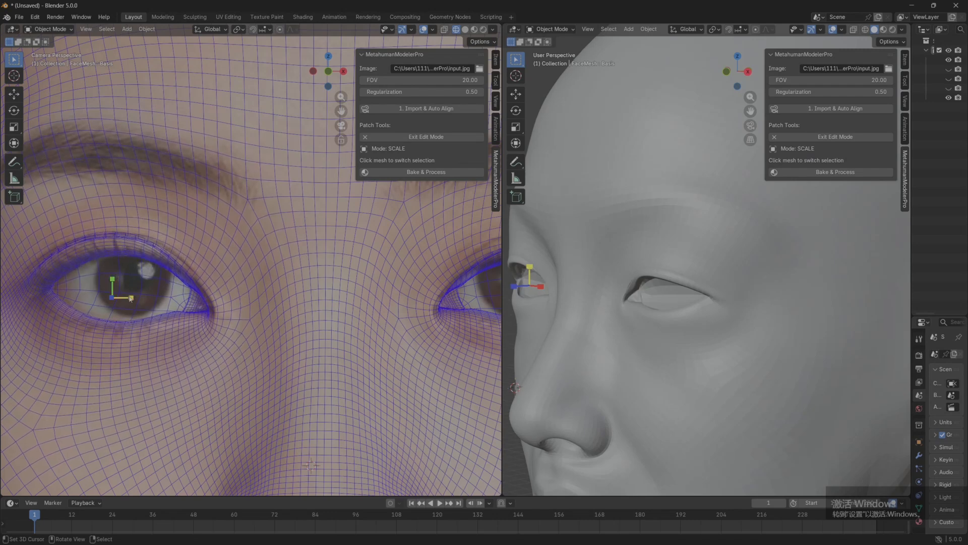
pyautogui.moveTo(132, 297); pyautogui.dragTo(140, 299)
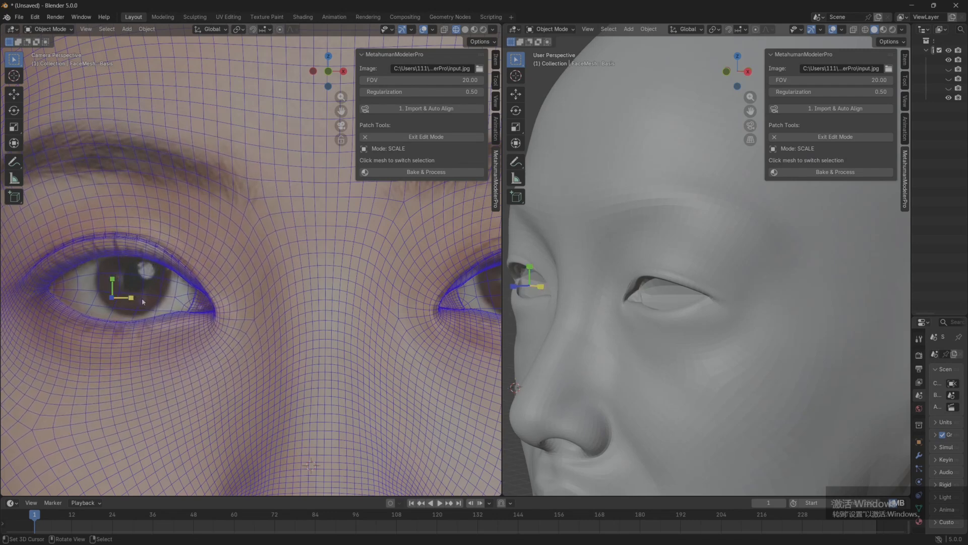
# Scale the head's left eye patch taller and slightly narrower to fit the eyelids in the portrait.
pyautogui.scroll(-5, 144, 301)
pyautogui.scroll(3, 137, 299)
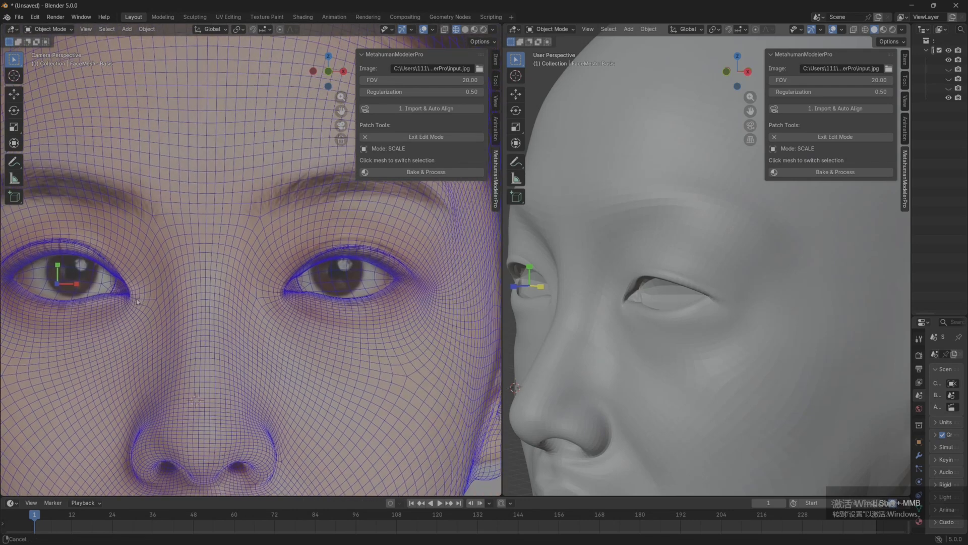
pyautogui.click(328, 286)
pyautogui.scroll(5, 312, 288)
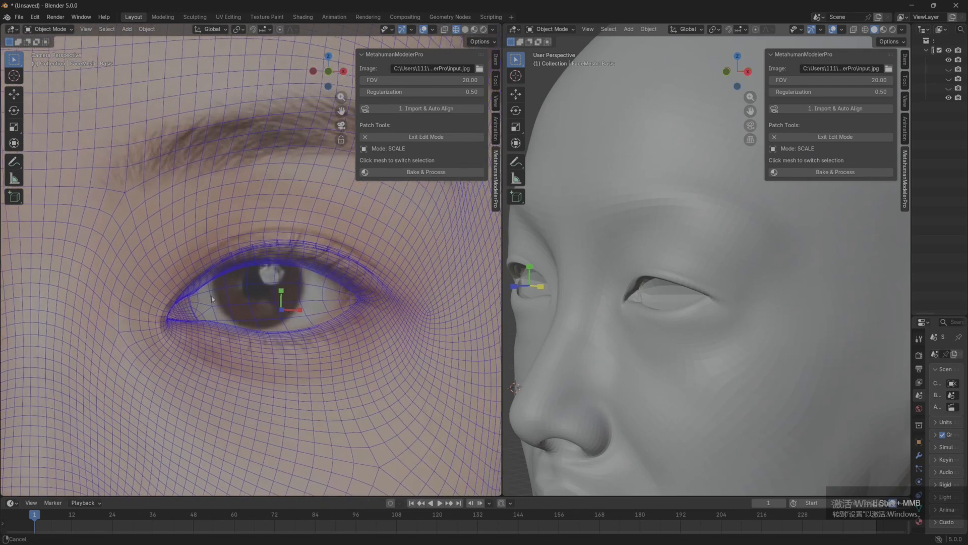
pyautogui.moveTo(281, 291); pyautogui.dragTo(281, 280)
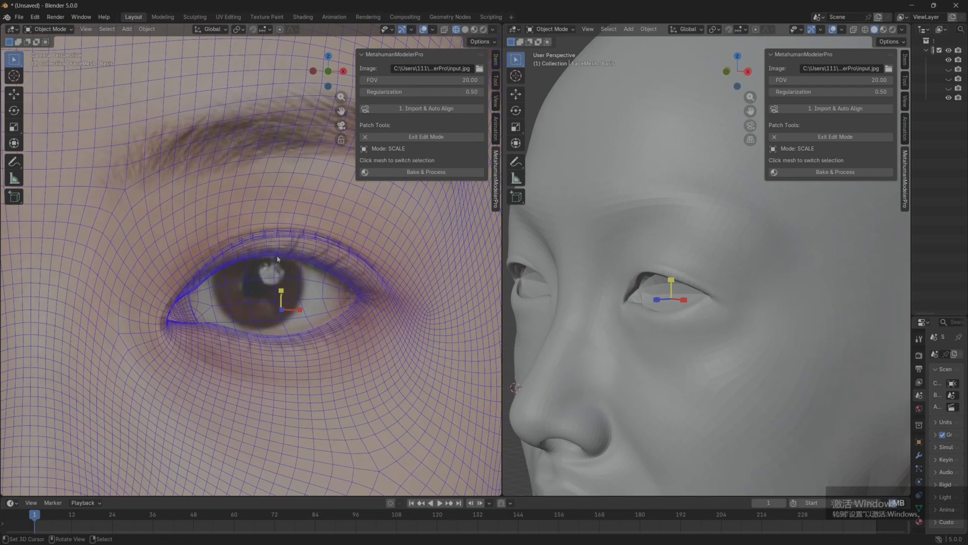
pyautogui.moveTo(302, 314); pyautogui.dragTo(294, 303)
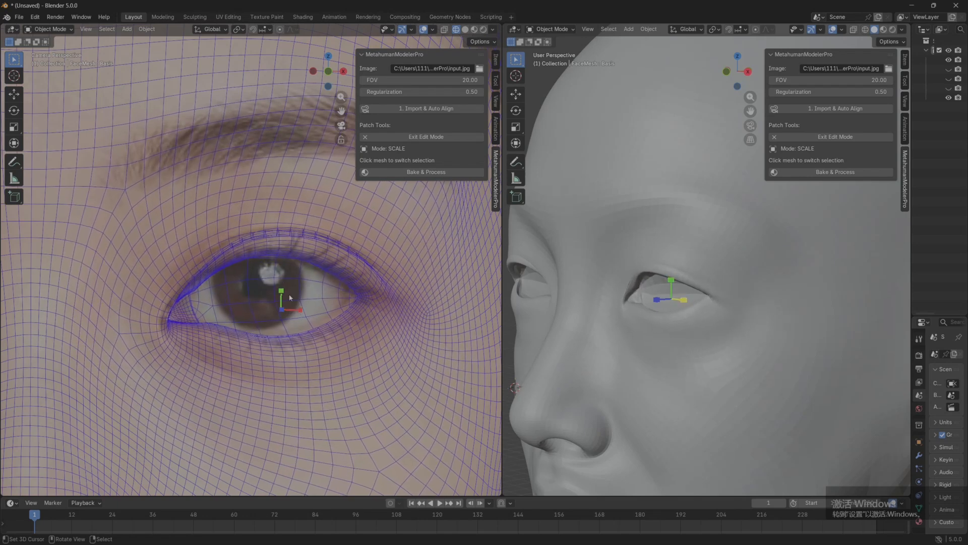
# Move the head's left eye patch slightly toward the nose with the Move patch tool and leave the edit mode.
pyautogui.click(404, 137)
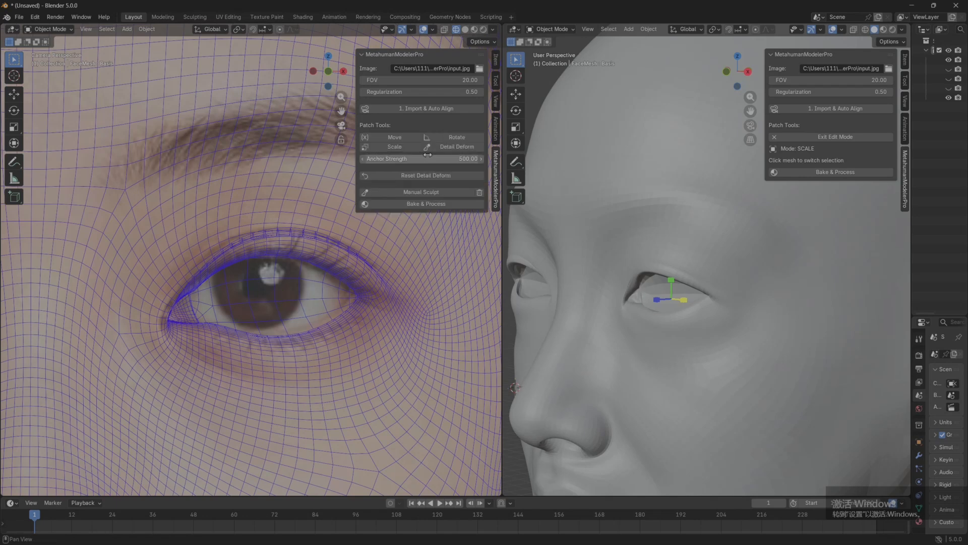
pyautogui.click(396, 138)
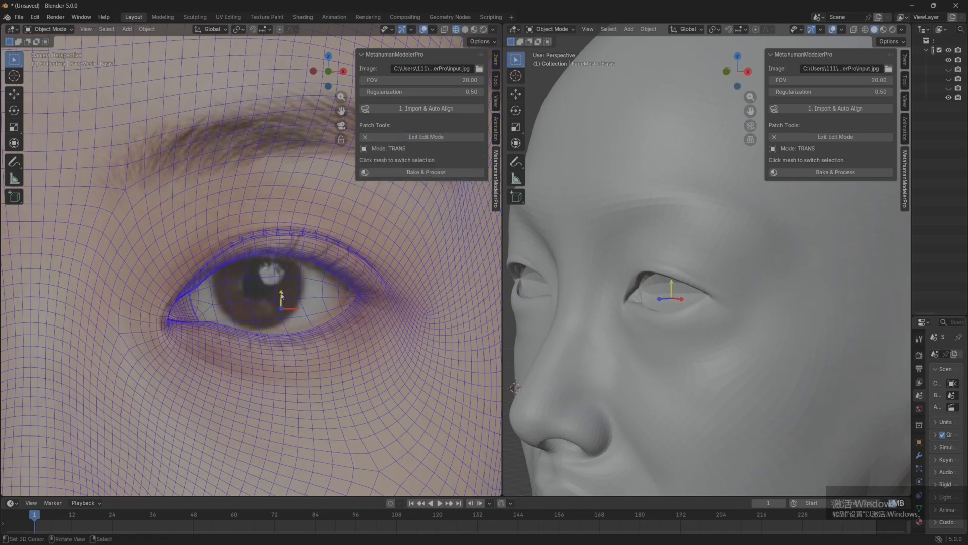
pyautogui.moveTo(281, 295)
pyautogui.mouseDown()
pyautogui.moveTo(292, 310)
pyautogui.moveTo(279, 297)
pyautogui.mouseUp()
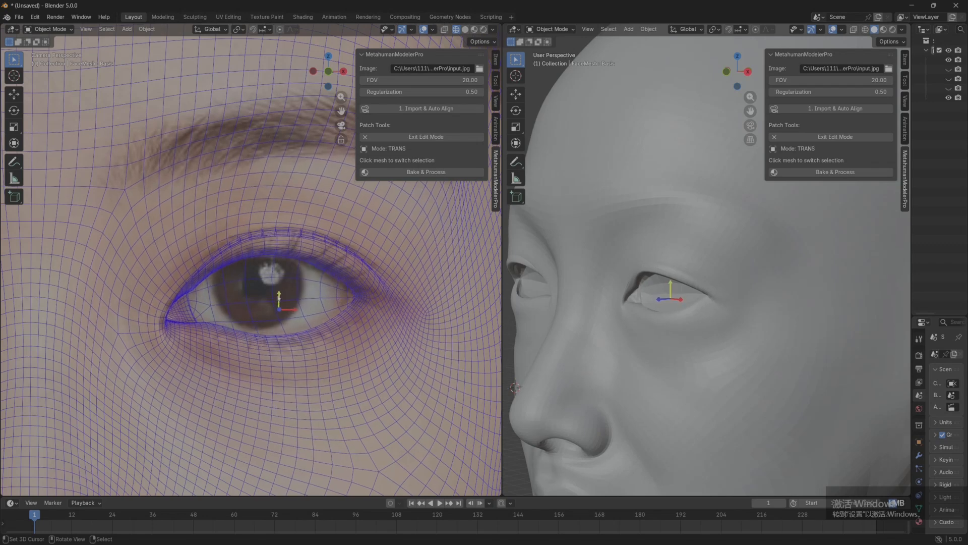
pyautogui.scroll(-5, 278, 297)
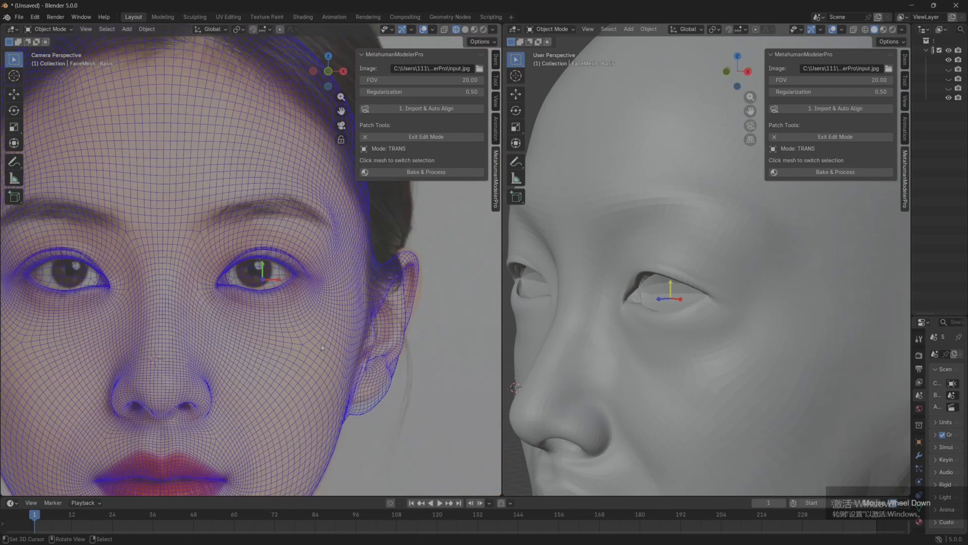
pyautogui.rightClick(452, 348)
# Check the eye, nose and lip shapes of the shaded head in side, three-quarter and front views.
pyautogui.moveTo(779, 326); pyautogui.dragTo(820, 323, button='middle')
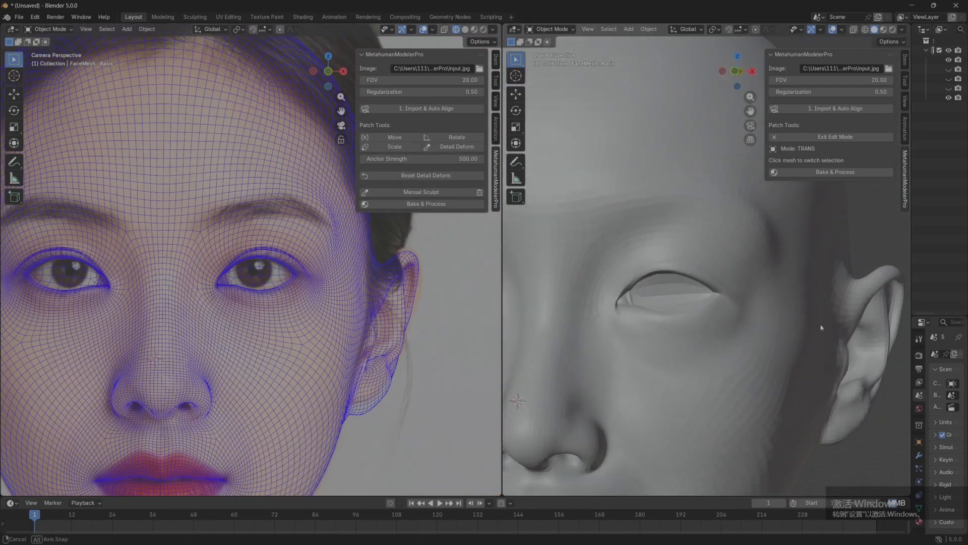
pyautogui.scroll(2, 820, 323)
pyautogui.moveTo(671, 335); pyautogui.dragTo(591, 312, button='middle')
pyautogui.scroll(3, 599, 325)
pyautogui.scroll(-4, 591, 312)
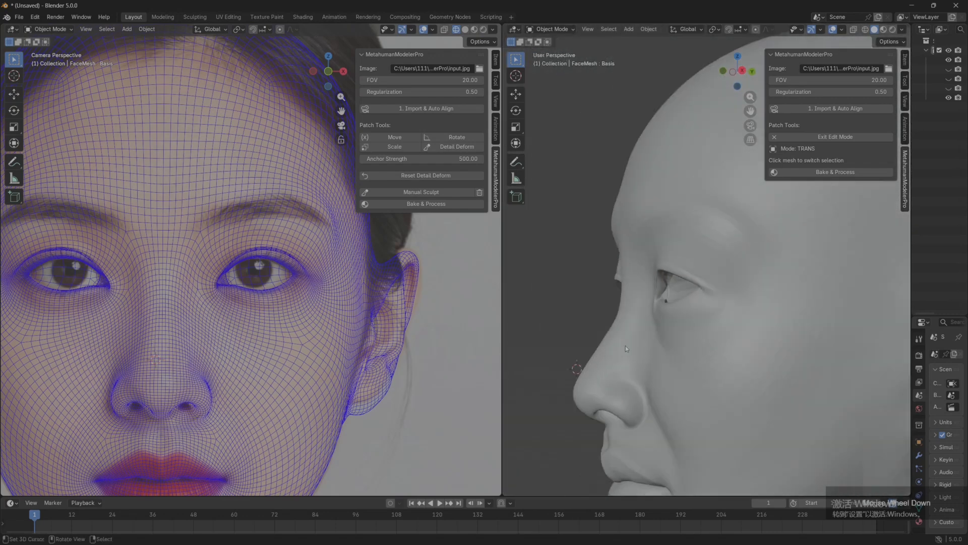
pyautogui.moveTo(625, 346); pyautogui.dragTo(631, 371, button='middle')
pyautogui.scroll(-4, 677, 364)
pyautogui.scroll(4, 611, 352)
pyautogui.scroll(-1, 150, 355)
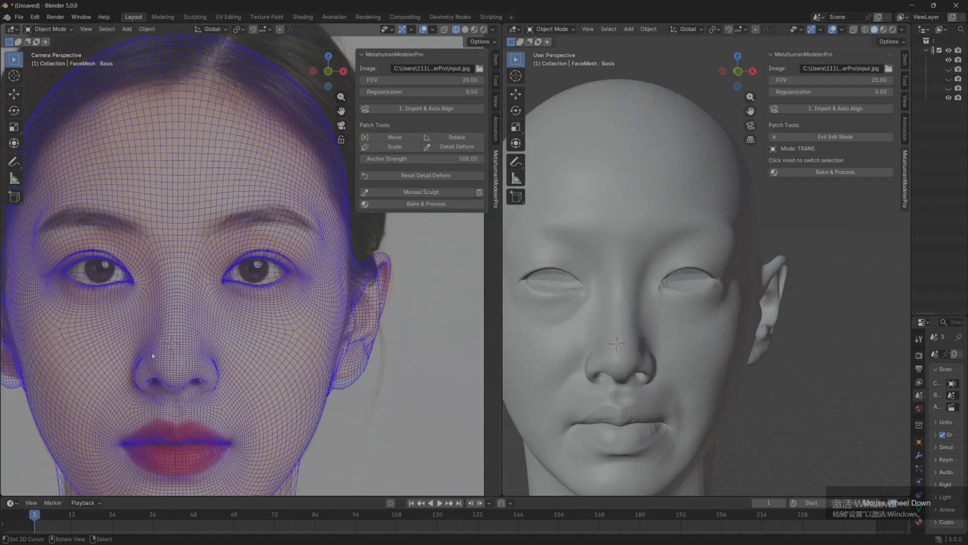
pyautogui.scroll(1, 555, 313)
pyautogui.scroll(-4, 555, 316)
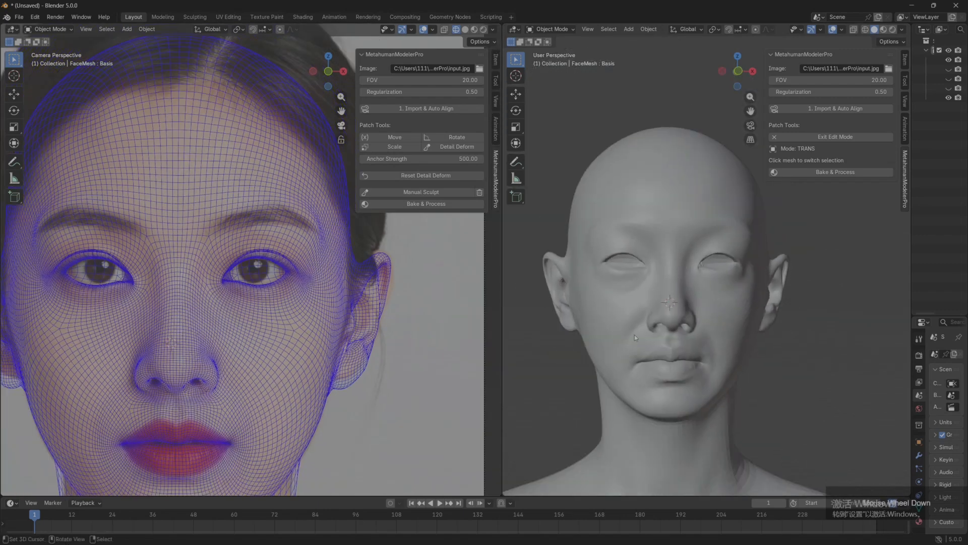
pyautogui.scroll(2, 638, 353)
pyautogui.scroll(2, 641, 369)
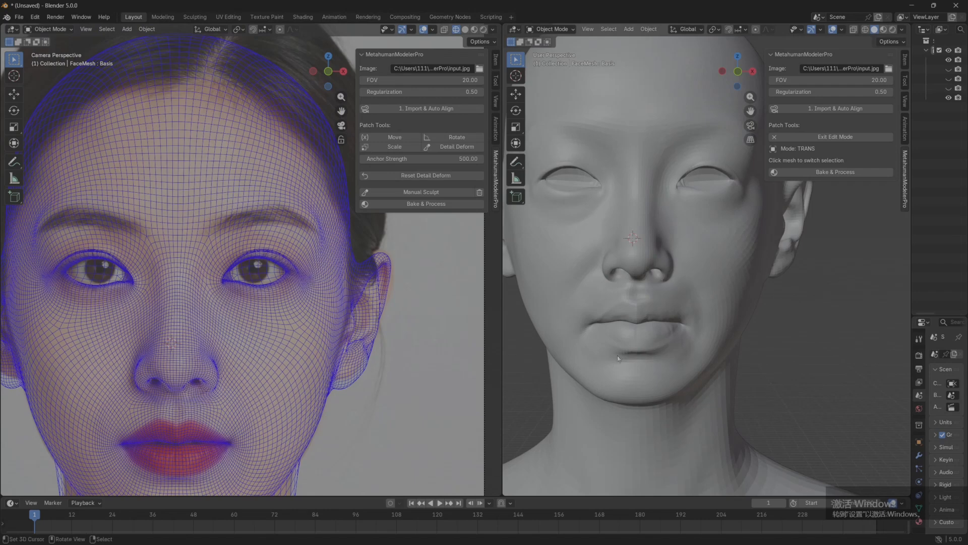
# Widen the shaded viewport and frame the whole head in it.
pyautogui.moveTo(504, 340); pyautogui.dragTo(452, 339)
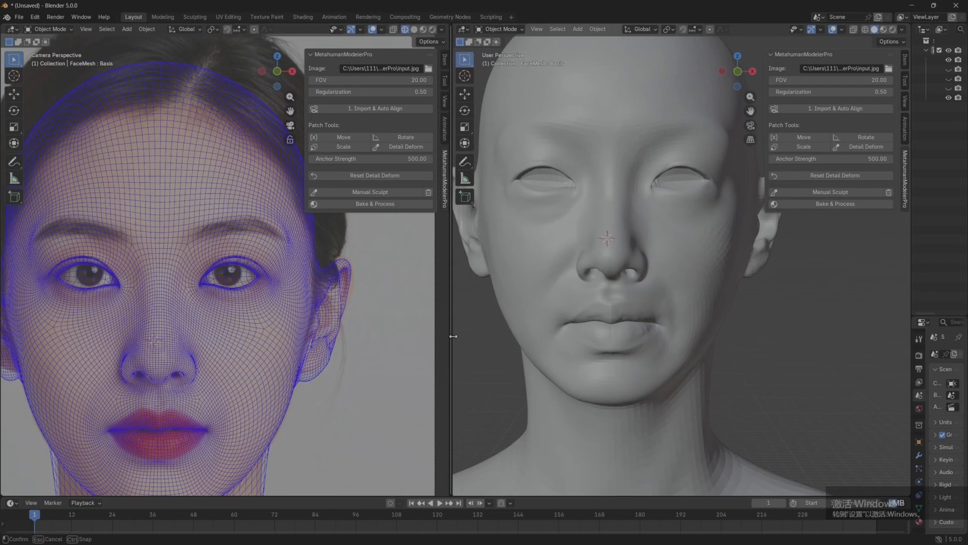
pyautogui.moveTo(607, 291); pyautogui.dragTo(613, 288, button='middle')
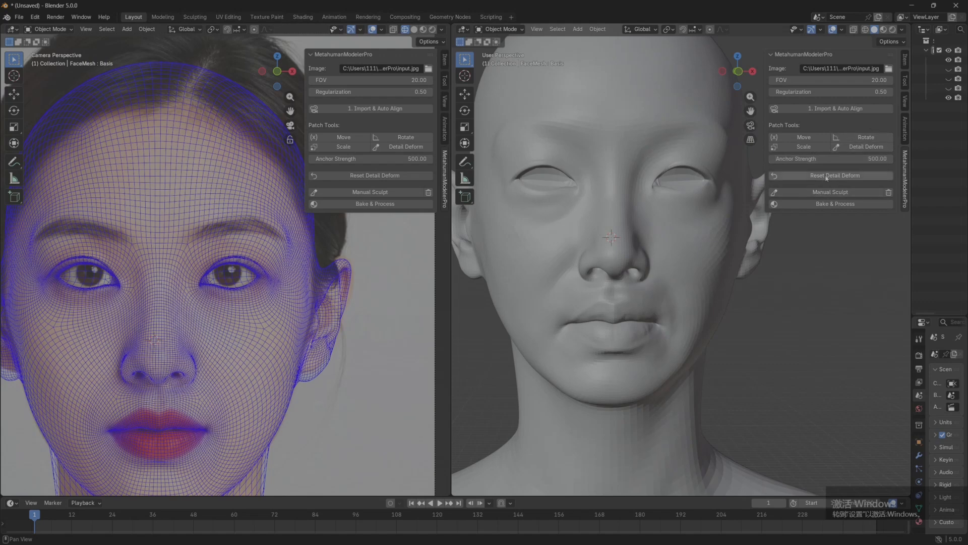
pyautogui.scroll(-3, 605, 187)
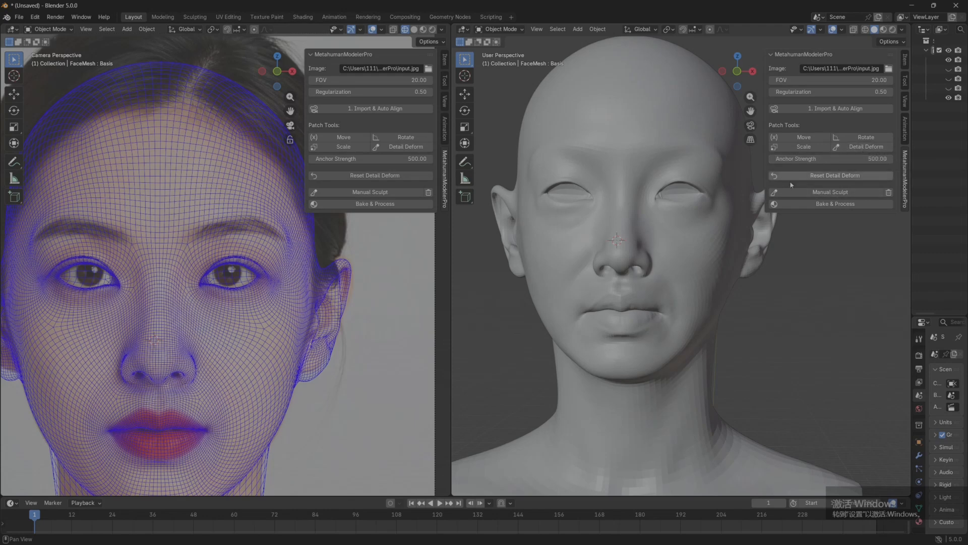
# Reset the detail deformation to compare the head's base shape, and undo the reset.
pyautogui.click(817, 176)
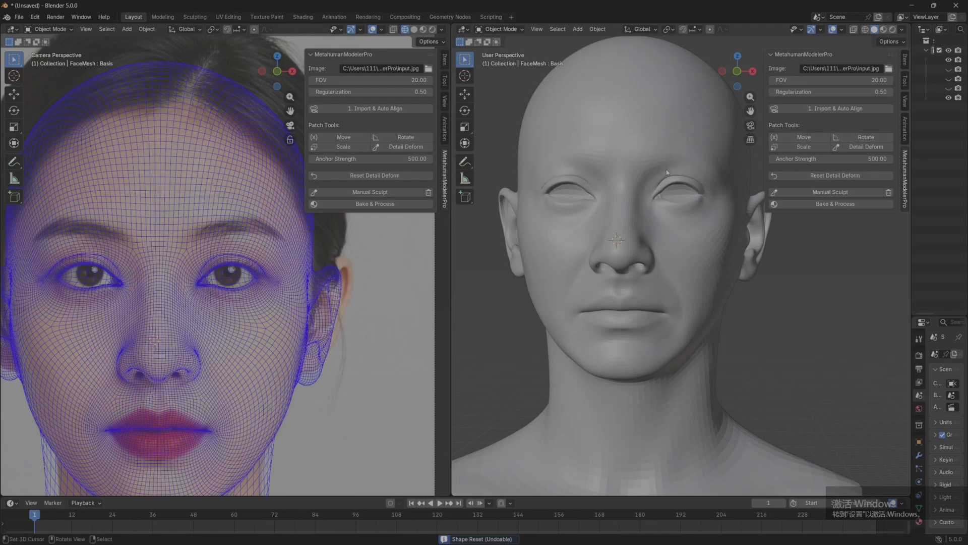
pyautogui.moveTo(599, 281)
pyautogui.mouseDown(button='middle')
pyautogui.moveTo(642, 276)
pyautogui.moveTo(618, 279)
pyautogui.mouseUp(button='middle')
pyautogui.hotkey('ctrl', 'z')
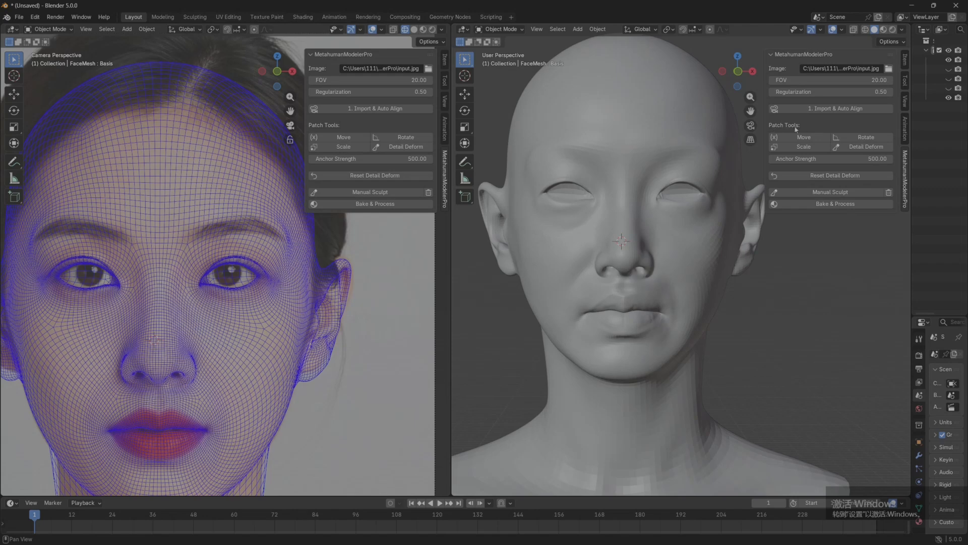
# Enter Manual Sculpt and smooth the area above the upper lip, the lower lip and the mouth corner on the head's left.
pyautogui.moveTo(623, 220); pyautogui.dragTo(721, 290, button='middle')
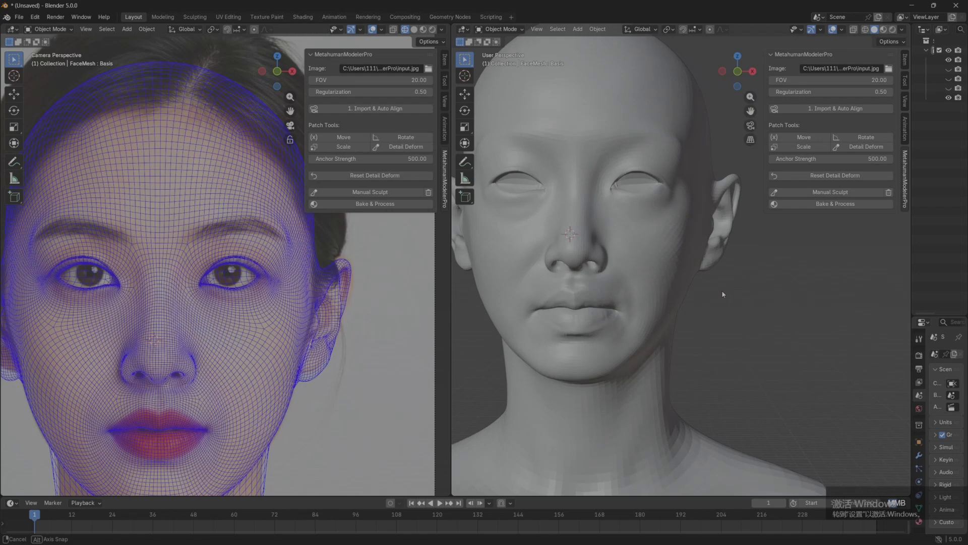
pyautogui.click(822, 194)
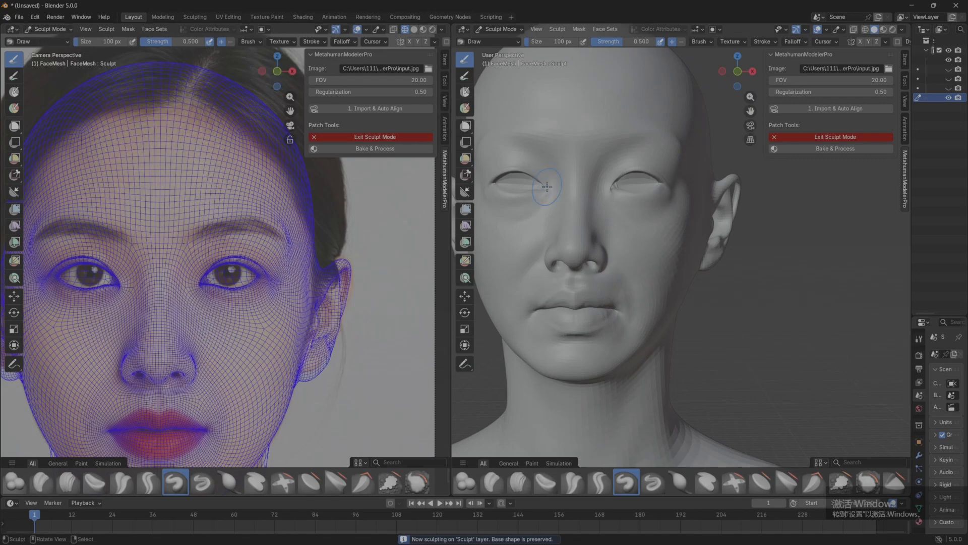
pyautogui.moveTo(595, 395)
pyautogui.mouseDown(button='middle')
pyautogui.moveTo(580, 391)
pyautogui.moveTo(698, 350)
pyautogui.moveTo(711, 356)
pyautogui.moveTo(593, 319)
pyautogui.moveTo(571, 321)
pyautogui.moveTo(512, 258)
pyautogui.mouseUp(button='middle')
pyautogui.scroll(3, 580, 391)
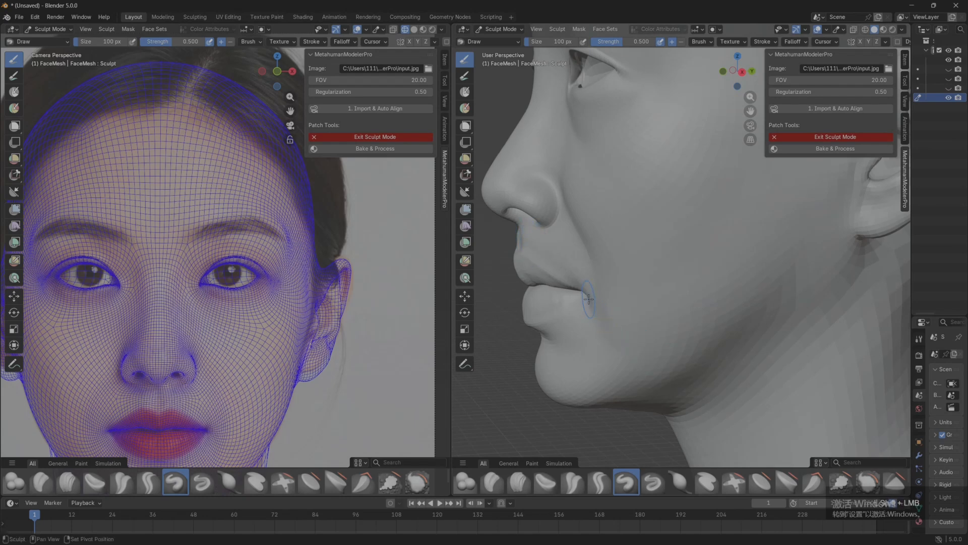
pyautogui.moveTo(586, 294); pyautogui.dragTo(664, 258, button='middle')
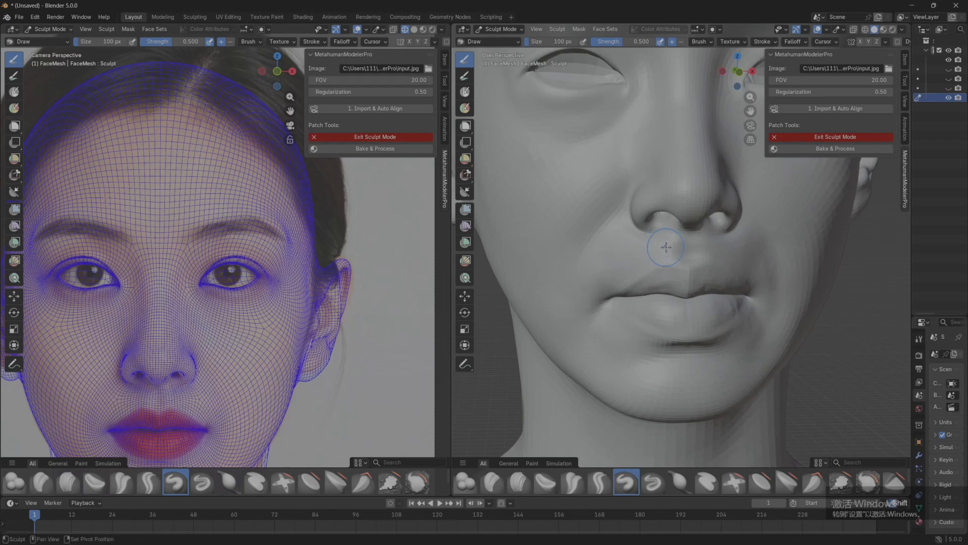
pyautogui.keyDown('shift'); pyautogui.moveTo(666, 247); pyautogui.dragTo(687, 241); pyautogui.keyUp('shift')
pyautogui.keyDown('shift'); pyautogui.moveTo(636, 259); pyautogui.dragTo(606, 270); pyautogui.keyUp('shift')
pyautogui.keyDown('shift'); pyautogui.moveTo(660, 310); pyautogui.dragTo(699, 310); pyautogui.keyUp('shift')
pyautogui.keyDown('shift'); pyautogui.moveTo(743, 289); pyautogui.dragTo(751, 275); pyautogui.keyUp('shift')
# Inspect the smoothed head in three-quarter, profile and front views and against the portrait.
pyautogui.scroll(-3, 650, 305)
pyautogui.moveTo(717, 315); pyautogui.dragTo(649, 369, button='middle')
pyautogui.scroll(-4, 217, 263)
pyautogui.scroll(-2, 669, 347)
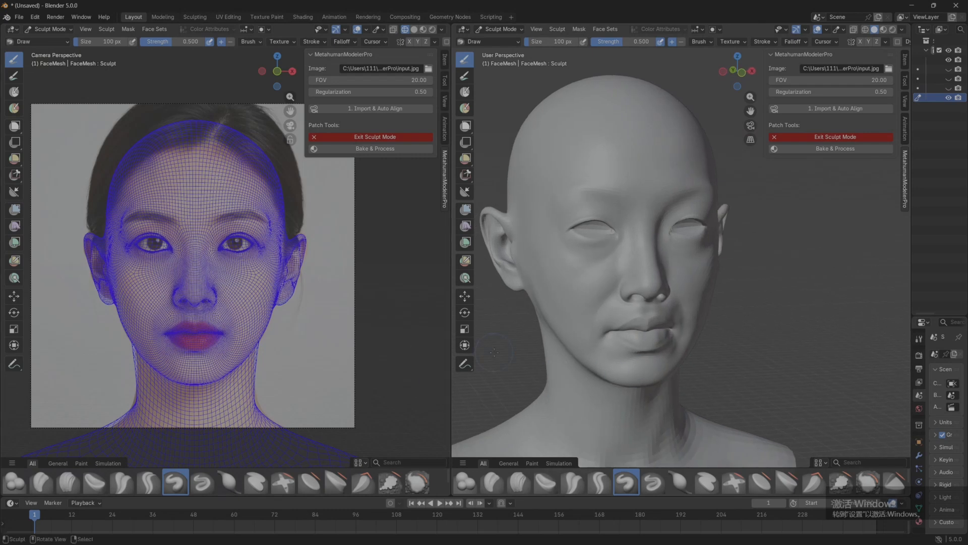
pyautogui.moveTo(494, 352); pyautogui.dragTo(505, 320, button='middle')
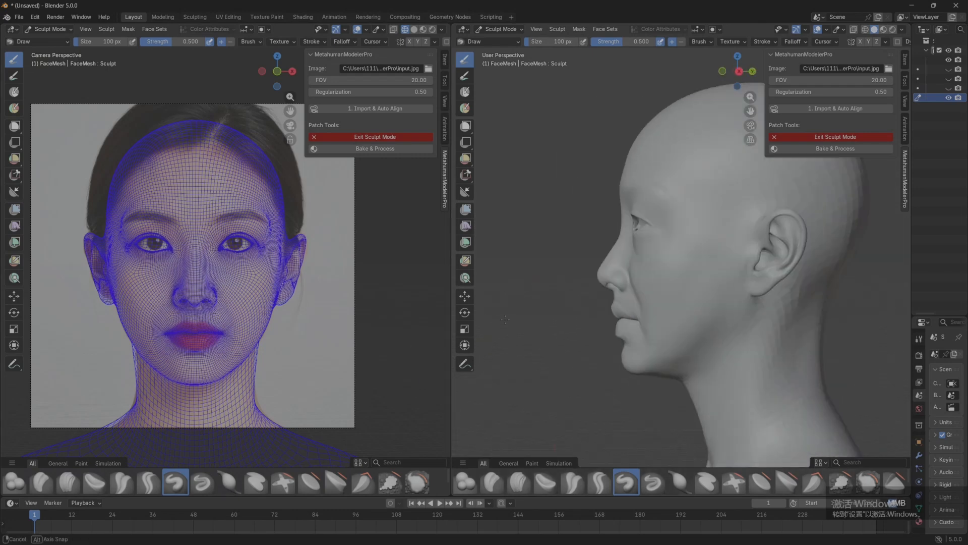
pyautogui.moveTo(605, 312); pyautogui.dragTo(625, 316, button='middle')
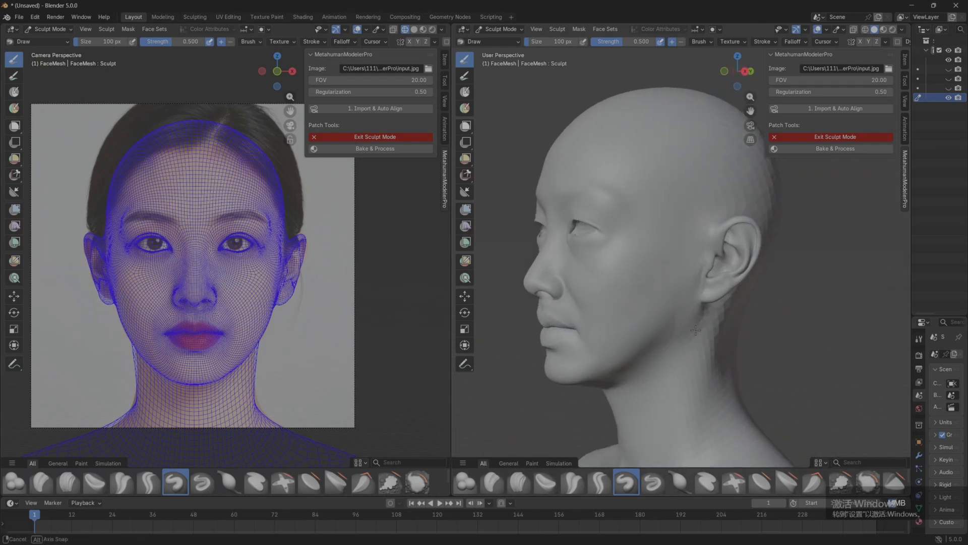
pyautogui.scroll(2, 627, 316)
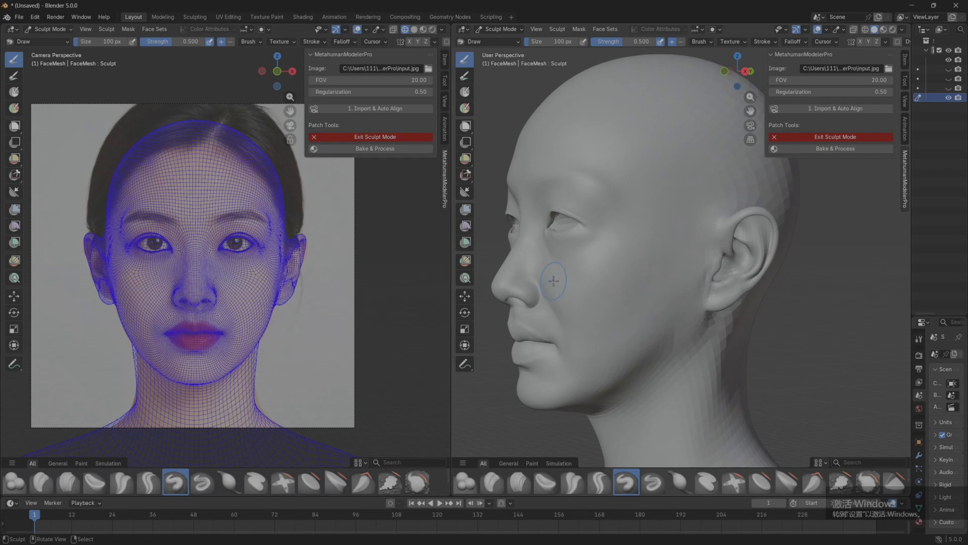
pyautogui.moveTo(593, 264); pyautogui.dragTo(668, 264, button='middle')
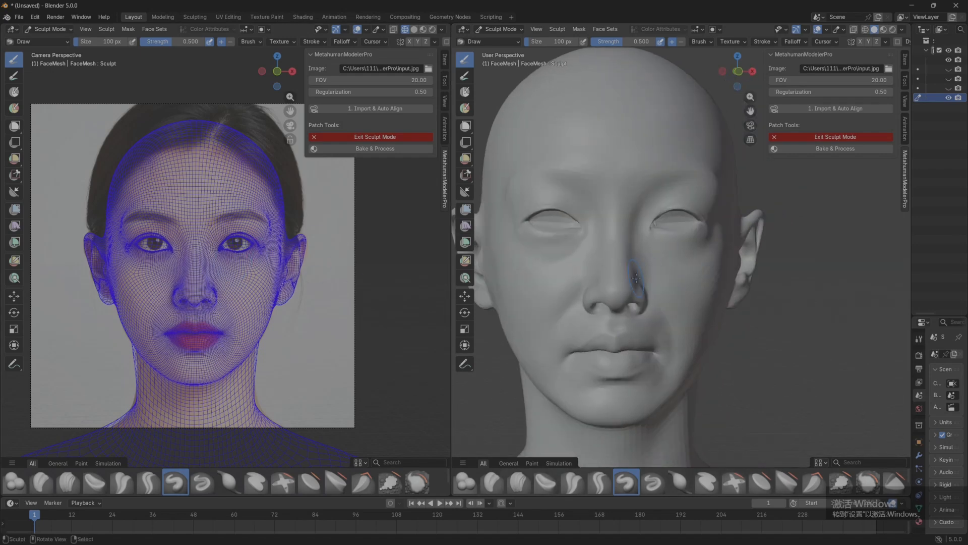
pyautogui.scroll(5, 244, 278)
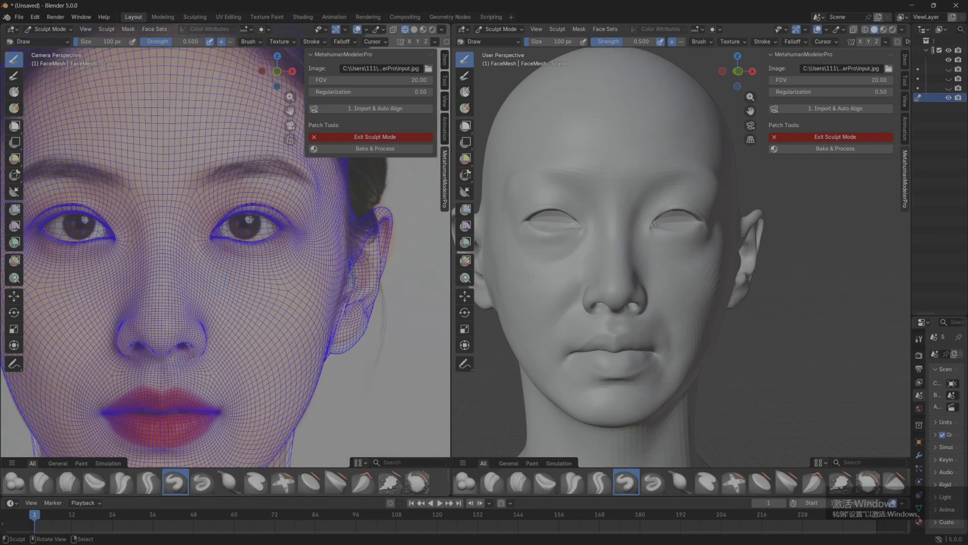
# Enlarge the shaded viewport's brush shelf, choose the Elastic Grab brush and enable X symmetry.
pyautogui.moveTo(638, 243); pyautogui.dragTo(633, 249, button='middle')
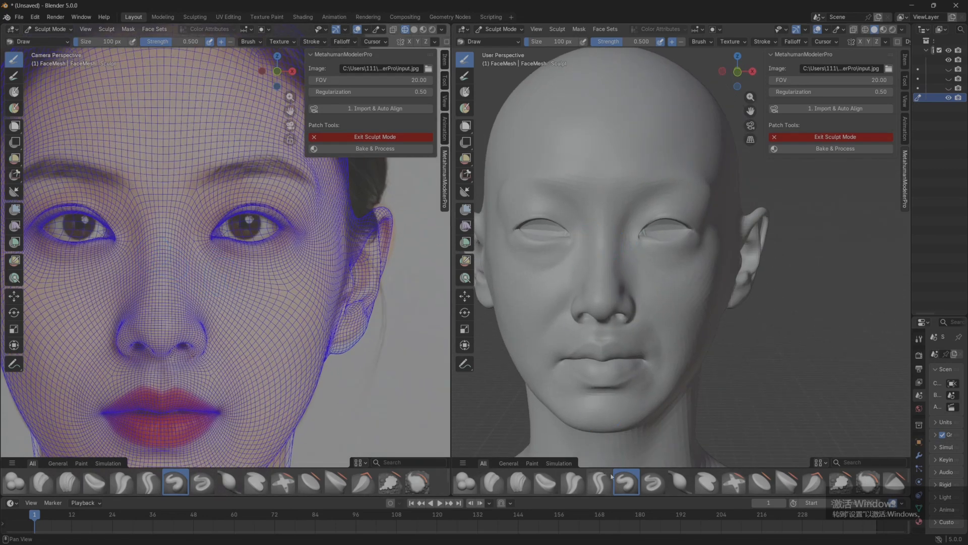
pyautogui.moveTo(658, 469); pyautogui.dragTo(650, 403)
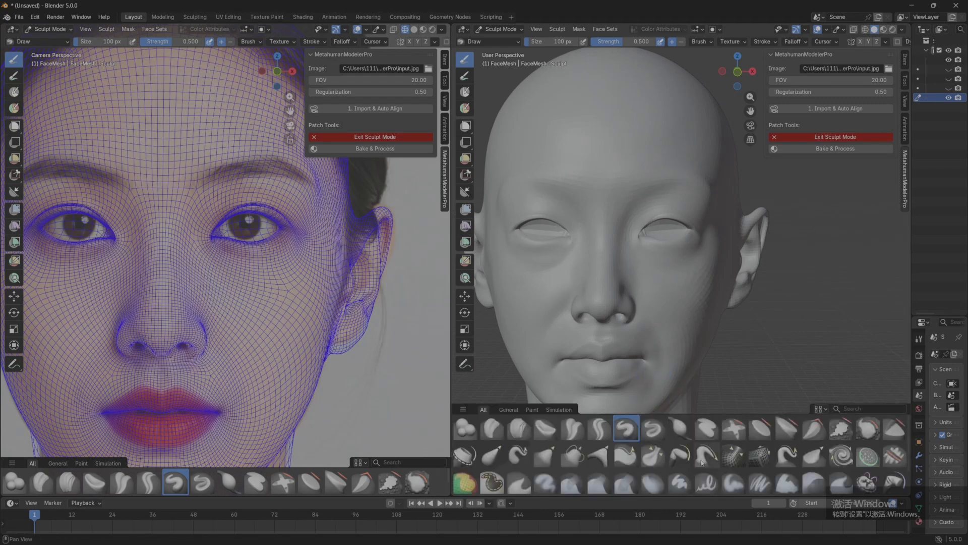
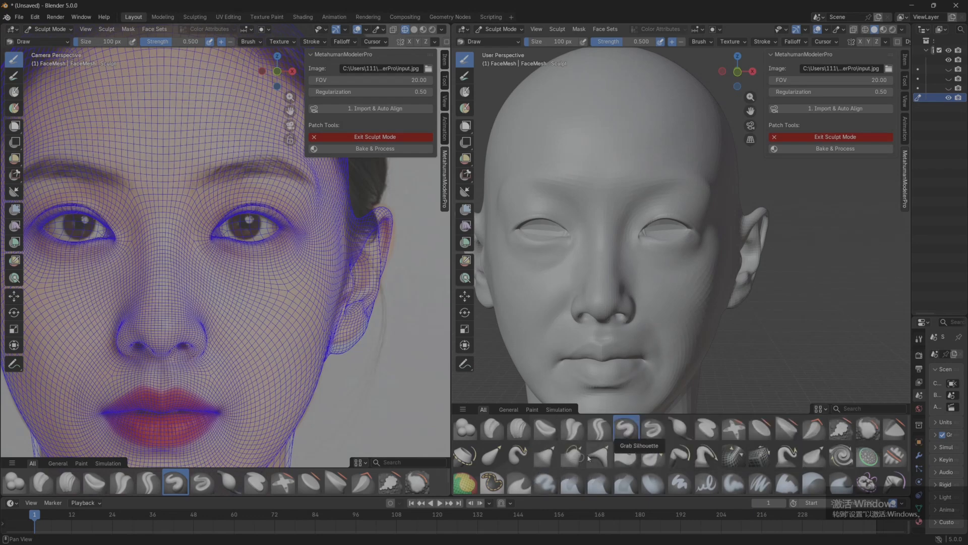
pyautogui.click(492, 456)
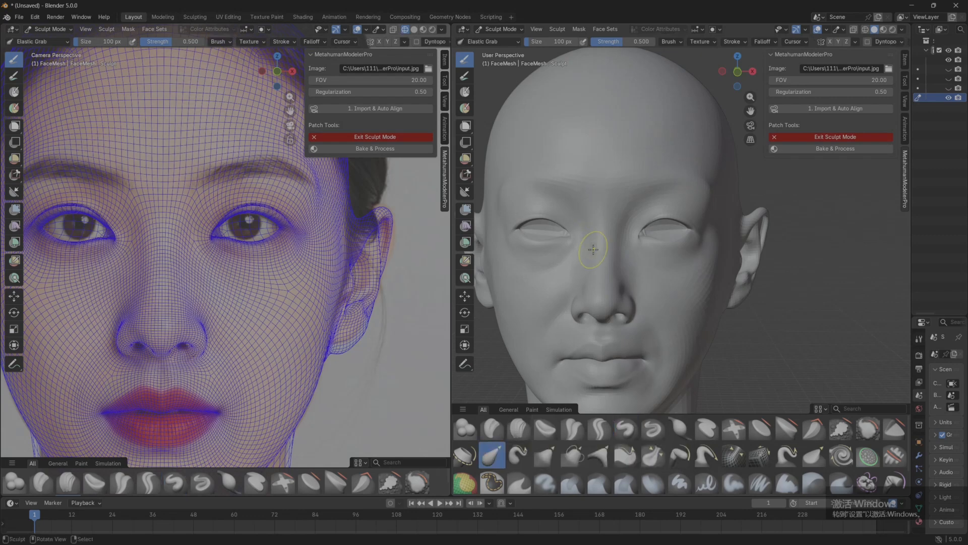
pyautogui.click(832, 43)
# Nudge the nose wing and the side of the nose with Elastic Grab to match the portrait.
pyautogui.moveTo(589, 241)
pyautogui.mouseDown()
pyautogui.moveTo(597, 242)
pyautogui.moveTo(585, 271)
pyautogui.moveTo(591, 259)
pyautogui.mouseUp()
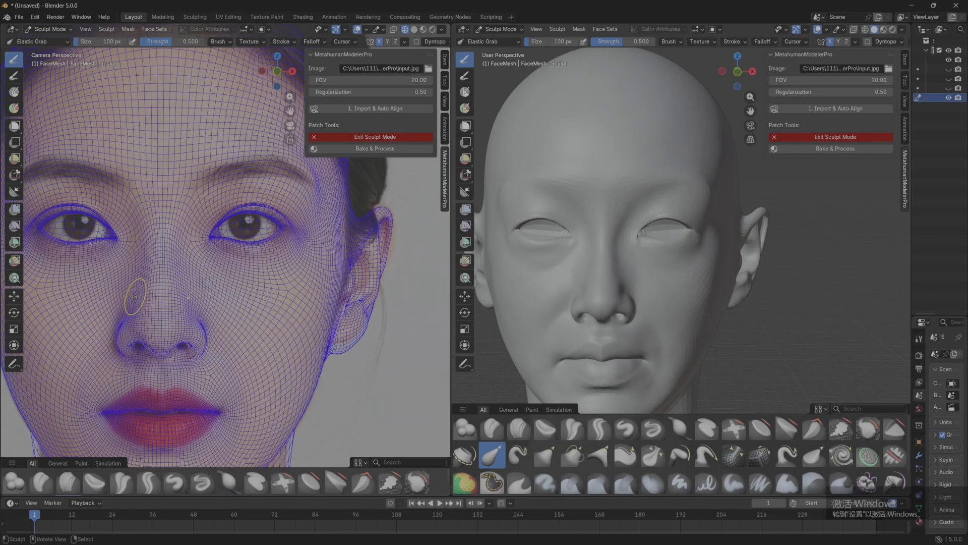
pyautogui.moveTo(119, 333); pyautogui.dragTo(117, 330)
pyautogui.moveTo(133, 293); pyautogui.dragTo(138, 294)
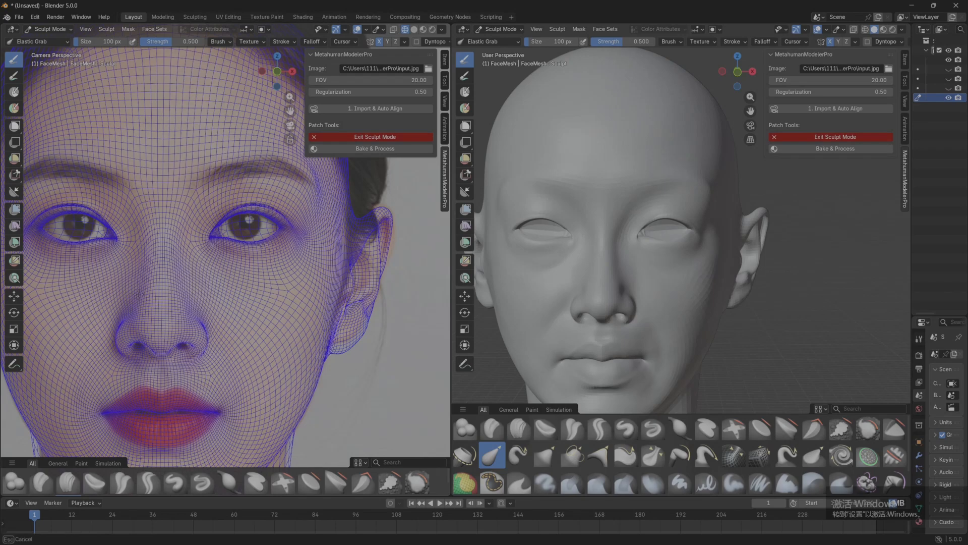
# Check the adjusted nose in profile and three-quarter views, and exit Manual Sculpt.
pyautogui.moveTo(650, 280); pyautogui.dragTo(564, 253, button='middle')
pyautogui.keyDown('shift'); pyautogui.moveTo(565, 253); pyautogui.dragTo(922, 252, button='middle'); pyautogui.keyUp('shift')
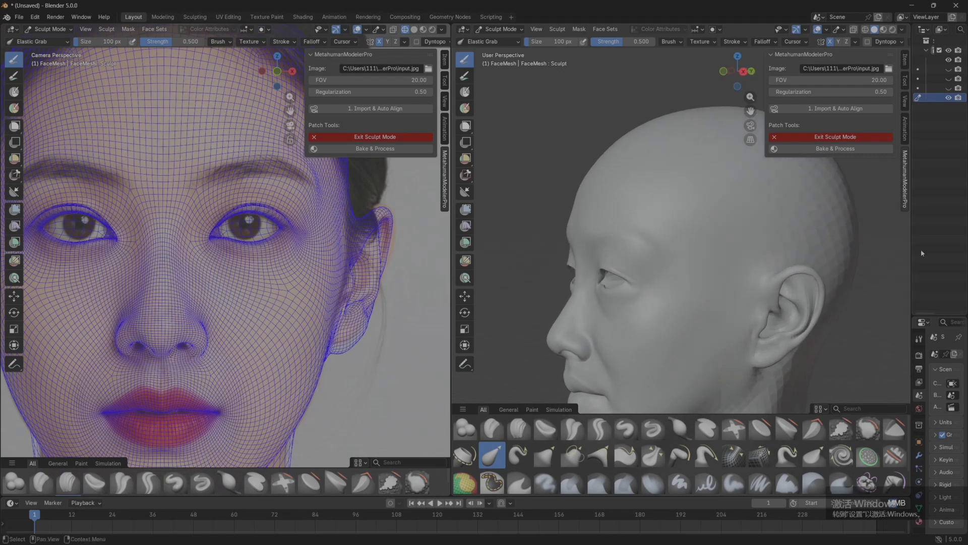
pyautogui.moveTo(655, 274)
pyautogui.mouseDown(button='middle')
pyautogui.moveTo(590, 255)
pyautogui.moveTo(623, 222)
pyautogui.mouseUp(button='middle')
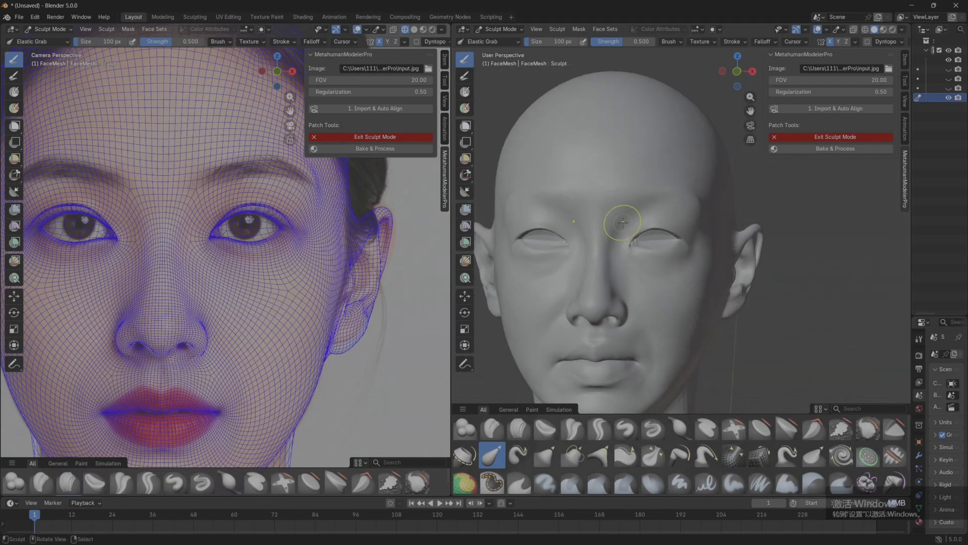
pyautogui.click(820, 141)
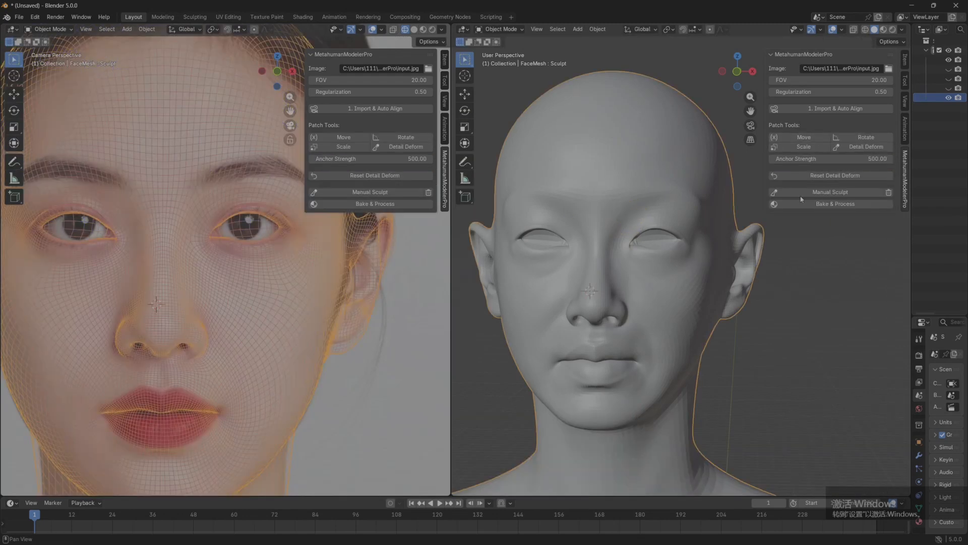
pyautogui.moveTo(591, 298); pyautogui.dragTo(575, 301, button='middle')
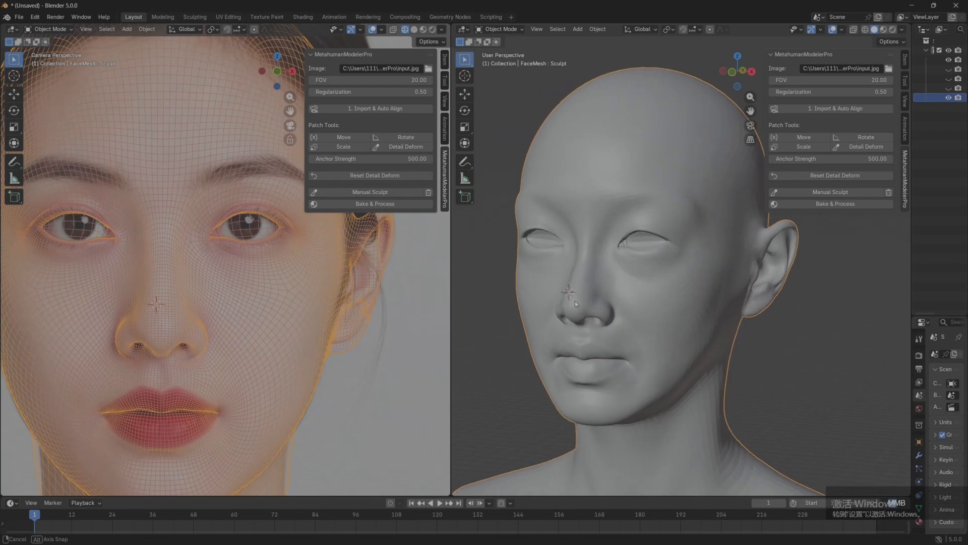
pyautogui.keyDown('shift'); pyautogui.moveTo(824, 217); pyautogui.dragTo(794, 229, button='middle'); pyautogui.keyUp('shift')
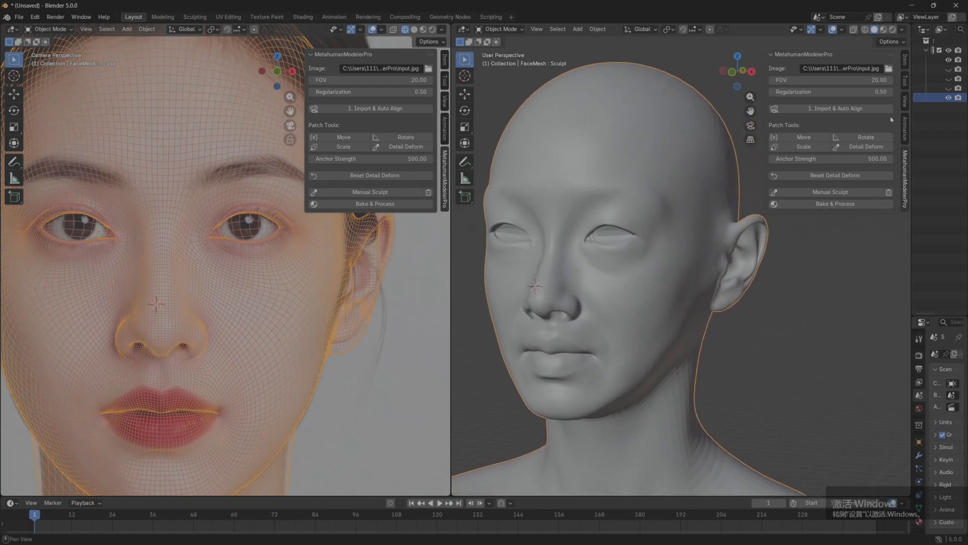
pyautogui.click(866, 147)
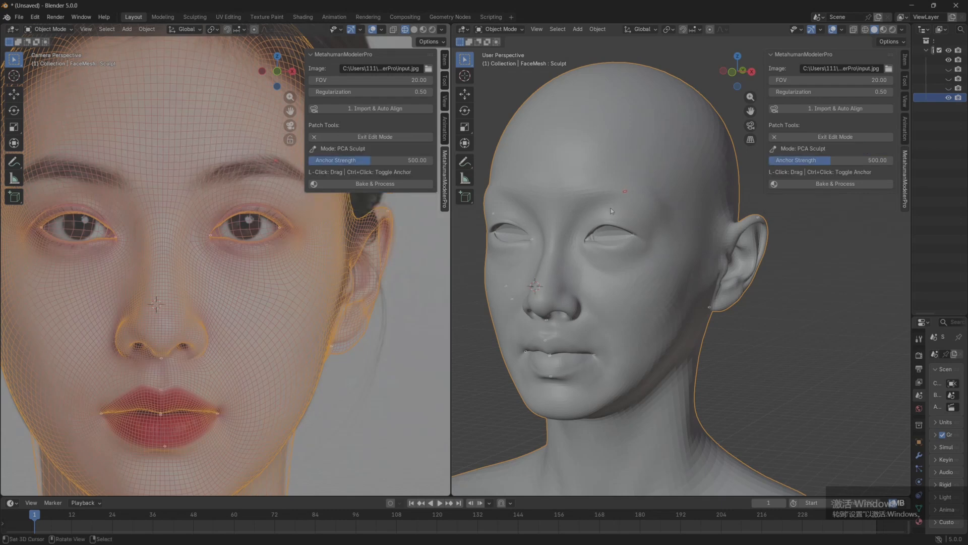
pyautogui.moveTo(608, 209); pyautogui.dragTo(285, 227, button='middle')
pyautogui.press('Escape')
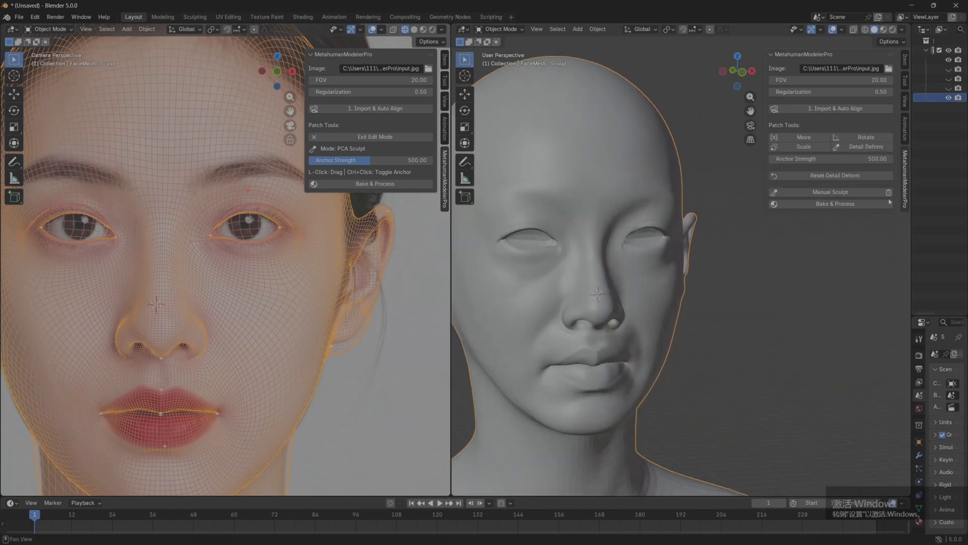
pyautogui.scroll(-2, 520, 250)
pyautogui.press('Escape')
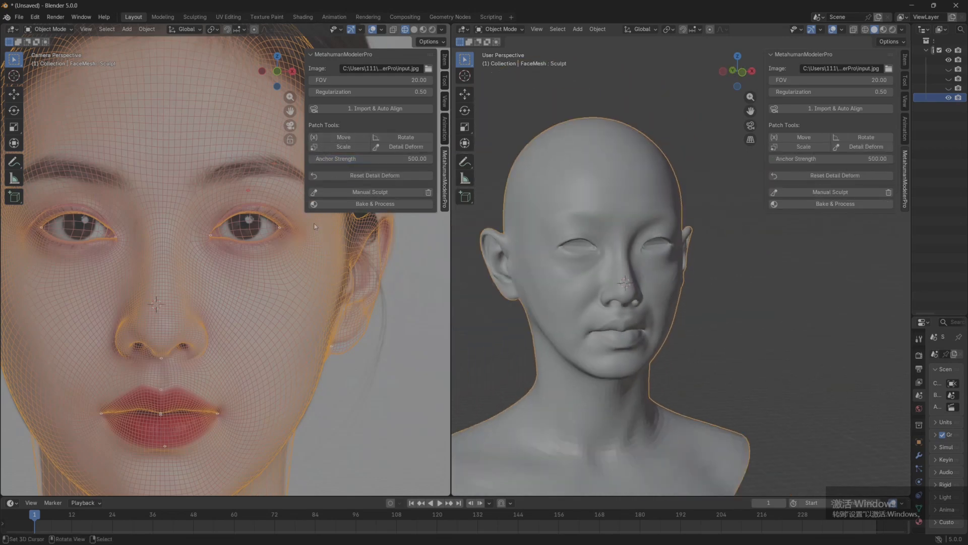
# Deselect the head mesh and frame the whole face in the portrait view.
pyautogui.scroll(-3, 397, 259)
pyautogui.rightClick(78, 223)
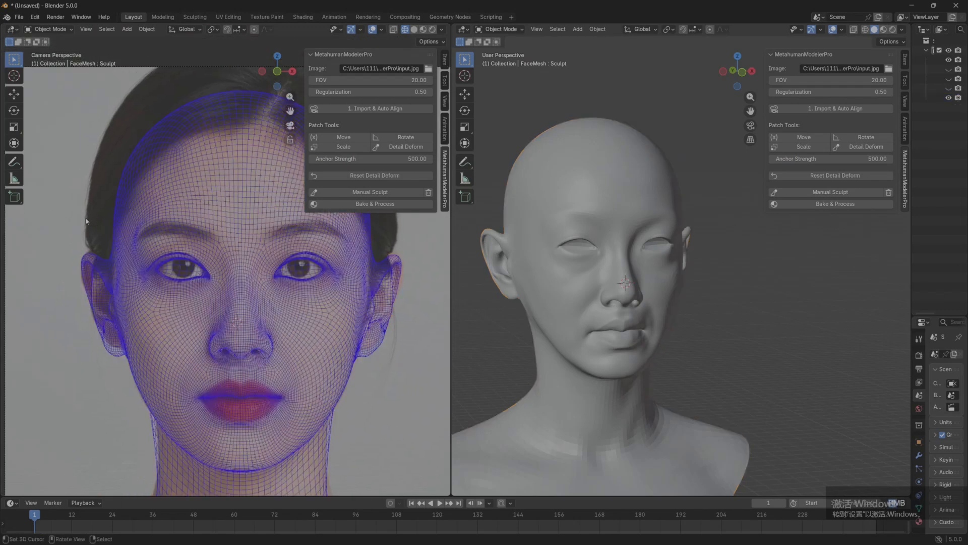
pyautogui.scroll(2, 77, 223)
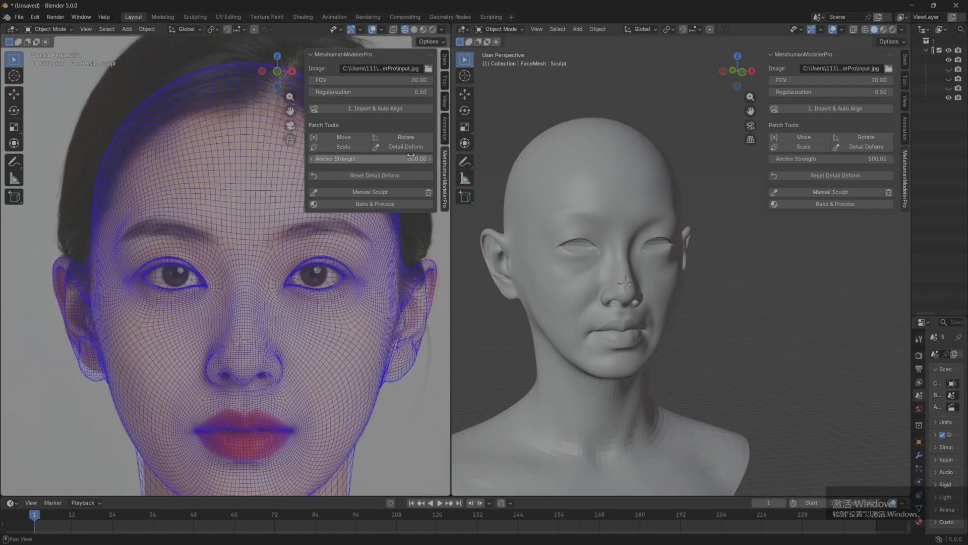
pyautogui.click(399, 148)
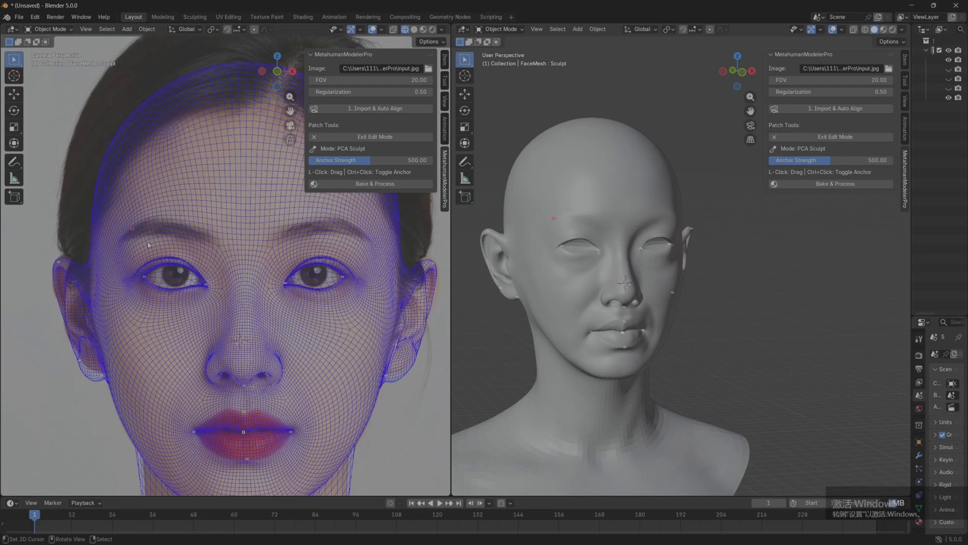
pyautogui.moveTo(665, 242)
pyautogui.mouseDown(button='middle')
pyautogui.moveTo(629, 256)
pyautogui.moveTo(655, 241)
pyautogui.mouseUp(button='middle')
pyautogui.scroll(2, 629, 256)
pyautogui.press('Escape')
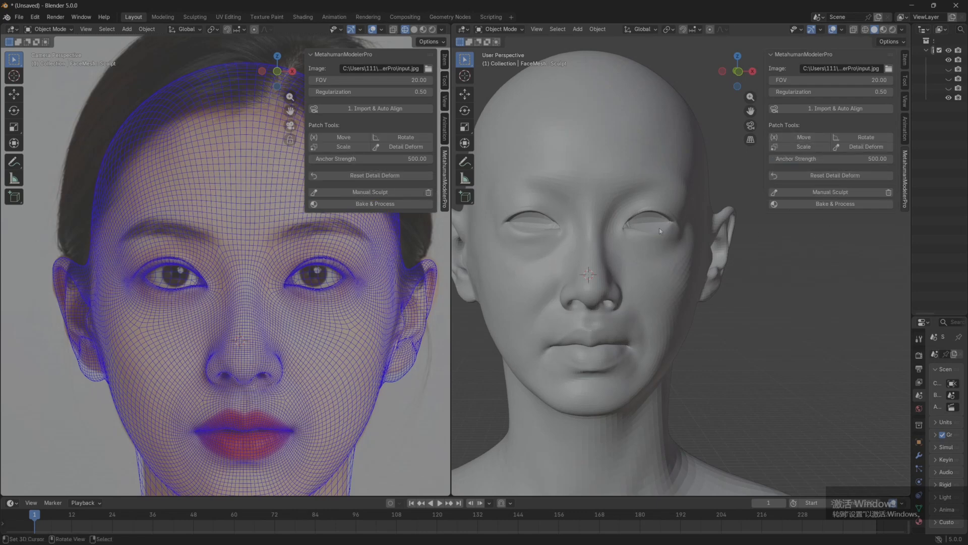
# Try Detail Deform on the head in profile view, undo its changes and exit the mode.
pyautogui.moveTo(747, 237); pyautogui.dragTo(691, 288, button='middle')
pyautogui.moveTo(669, 205); pyautogui.dragTo(626, 272, button='middle')
pyautogui.scroll(2, 635, 268)
pyautogui.click(856, 148)
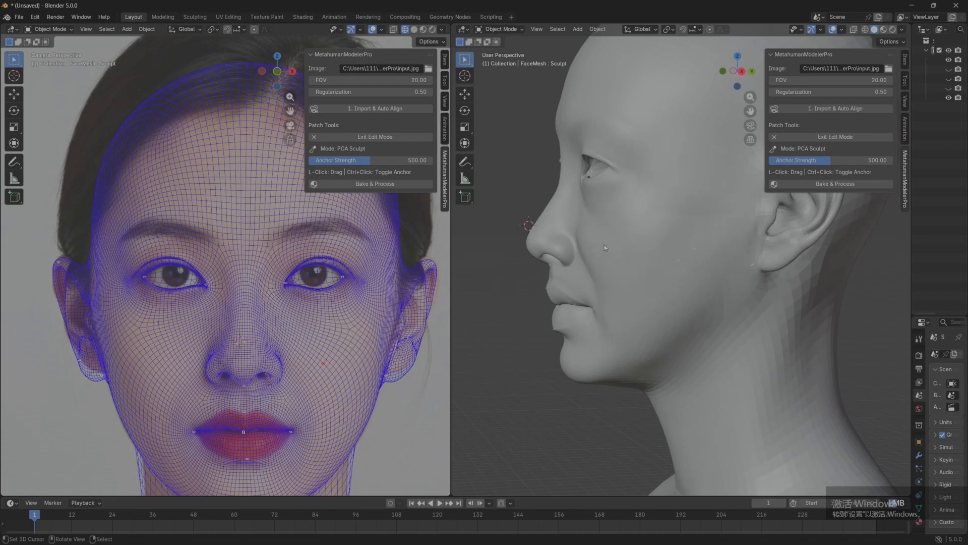
pyautogui.hotkey('ctrl', 'z')
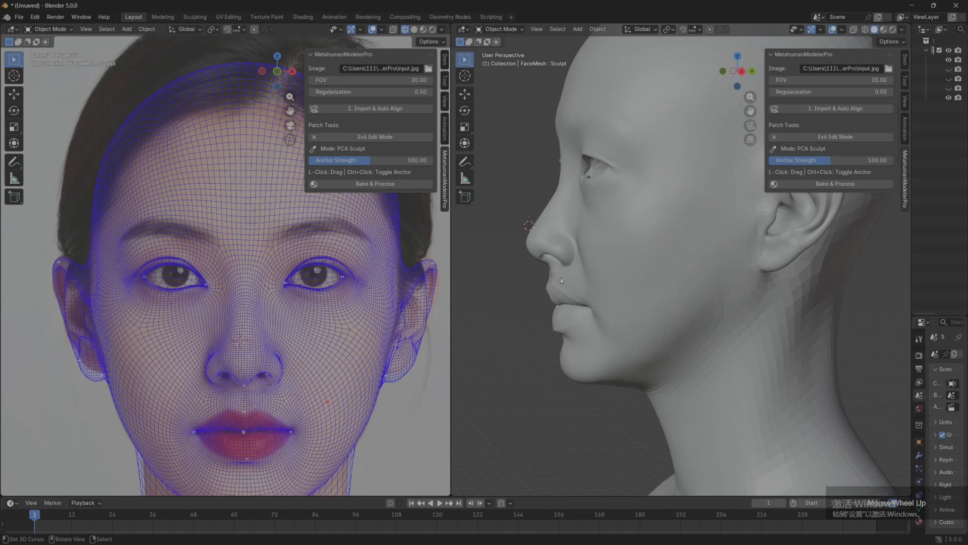
pyautogui.moveTo(560, 277); pyautogui.dragTo(539, 302, button='middle')
pyautogui.scroll(-2, 609, 295)
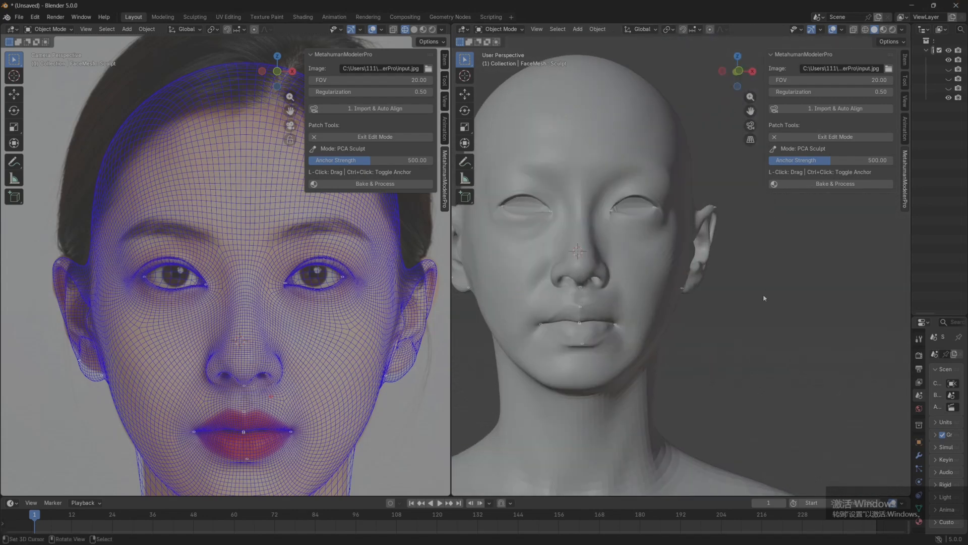
pyautogui.moveTo(733, 304); pyautogui.dragTo(648, 289, button='middle')
pyautogui.scroll(2, 681, 304)
pyautogui.hotkey('ctrl', 'z')
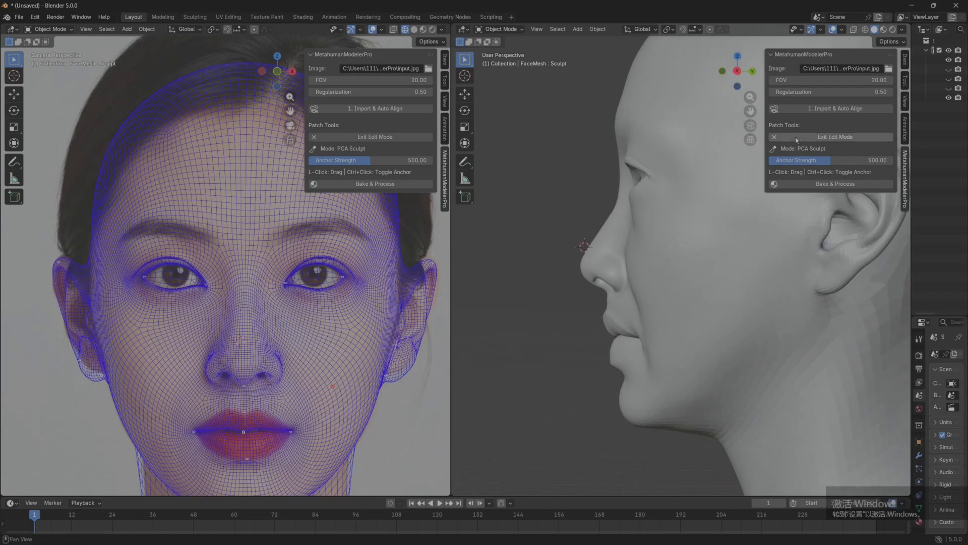
pyautogui.click(832, 137)
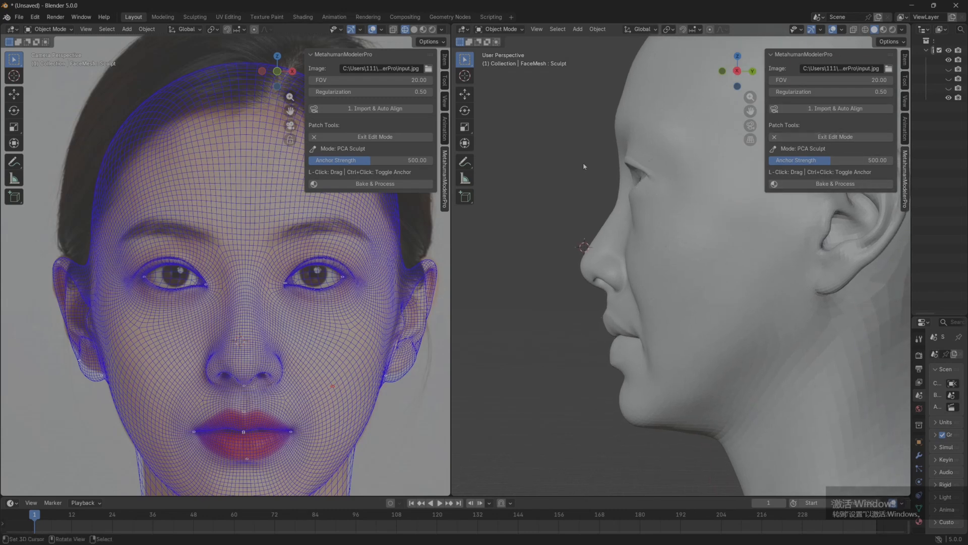
# Switch the shaded viewport's lighting to MatCap, keeping the wireframe color on Theme.
pyautogui.click(902, 30)
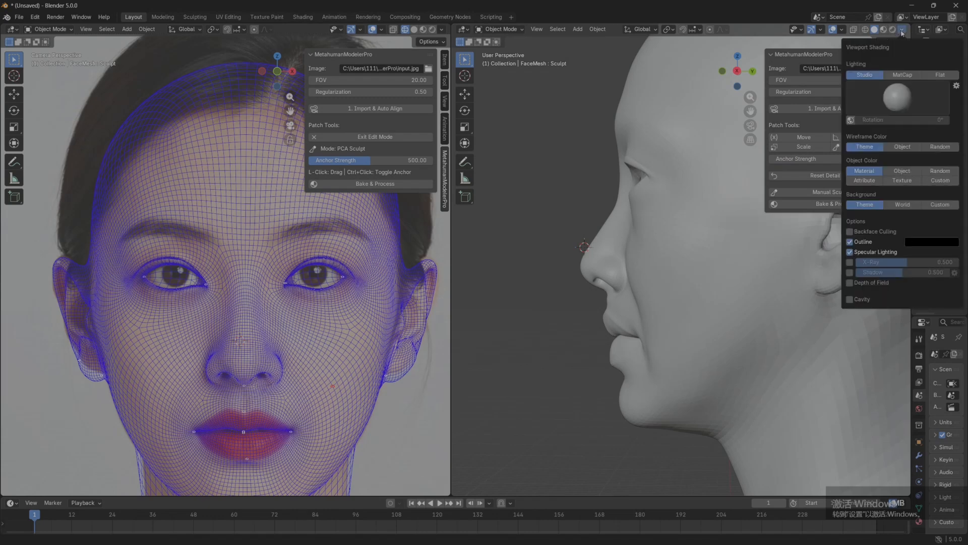
pyautogui.click(901, 146)
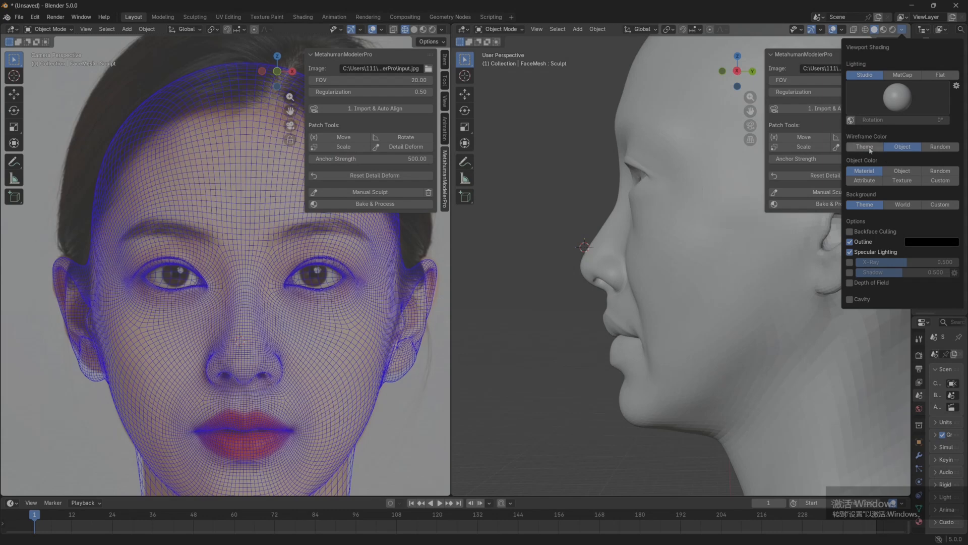
pyautogui.click(903, 76)
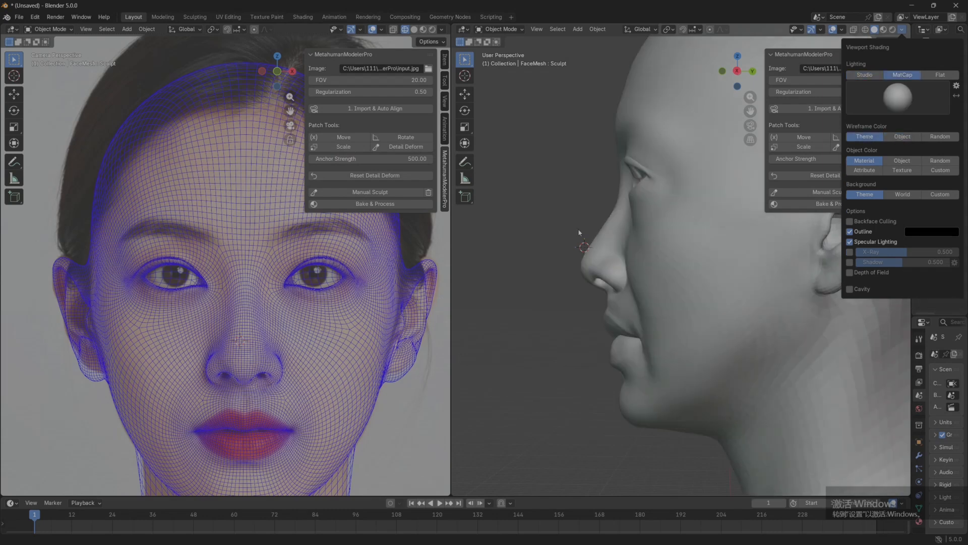
pyautogui.middleClick(698, 256)
pyautogui.moveTo(536, 201); pyautogui.dragTo(592, 287, button='middle')
pyautogui.scroll(2, 555, 275)
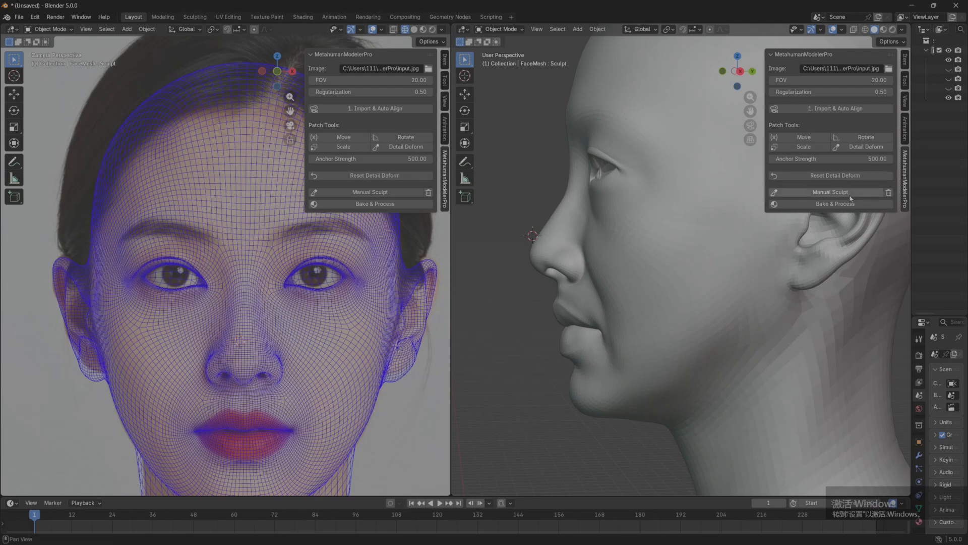
# Enter Manual Sculpt and smooth the cheek beside the nose wing on the head's left, with X symmetry.
pyautogui.click(831, 191)
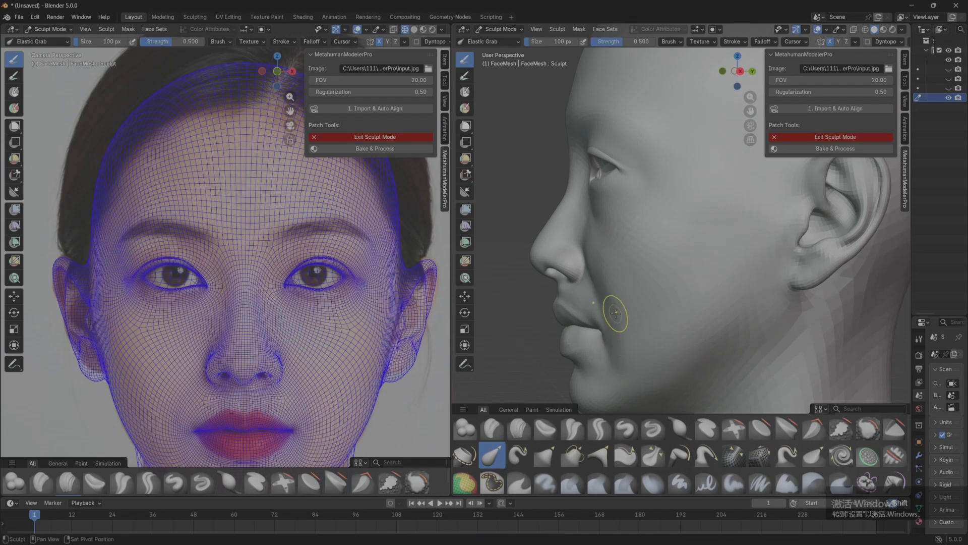
pyautogui.moveTo(597, 255); pyautogui.dragTo(587, 274, button='middle')
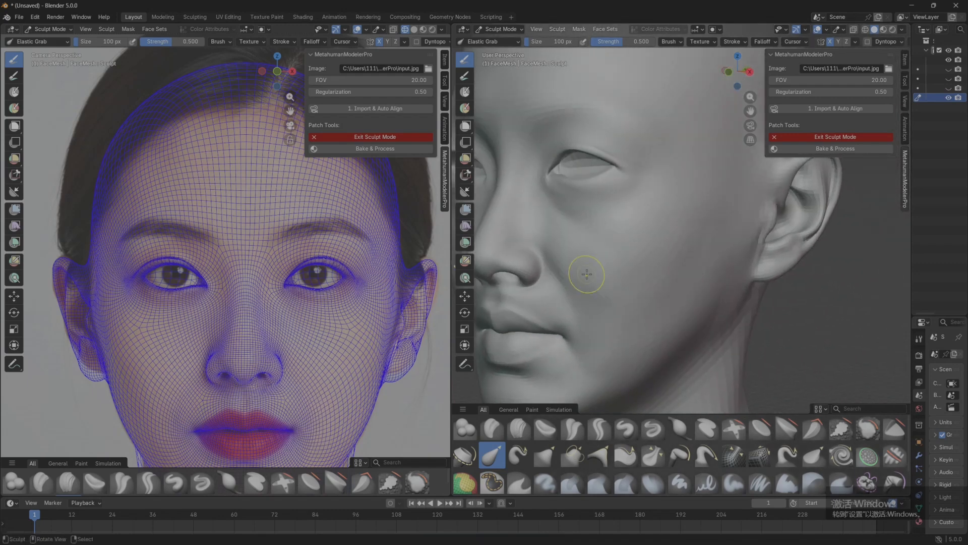
pyautogui.moveTo(587, 274)
pyautogui.keyDown('shift'); pyautogui.mouseDown()
pyautogui.moveTo(558, 255)
pyautogui.moveTo(555, 269)
pyautogui.mouseUp(); pyautogui.keyUp('shift')
pyautogui.keyDown('shift'); pyautogui.moveTo(556, 270); pyautogui.dragTo(585, 277); pyautogui.keyUp('shift')
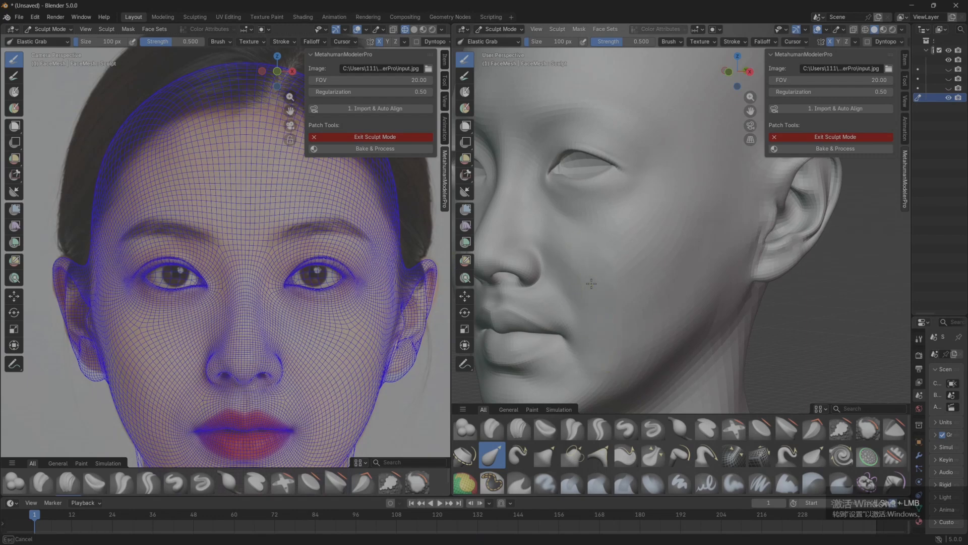
# Enlarge the brush to 191 px and smooth the cheek down to the mouth corner.
pyautogui.press('f')
pyautogui.click(626, 283)
pyautogui.moveTo(588, 259)
pyautogui.keyDown('shift'); pyautogui.mouseDown()
pyautogui.moveTo(615, 352)
pyautogui.moveTo(590, 342)
pyautogui.mouseUp(); pyautogui.keyUp('shift')
pyautogui.keyDown('shift'); pyautogui.moveTo(652, 234); pyautogui.dragTo(631, 265); pyautogui.keyUp('shift')
# Smooth the area between the nose and the upper lip, and compare the whole head with the portrait.
pyautogui.scroll(-3, 624, 272)
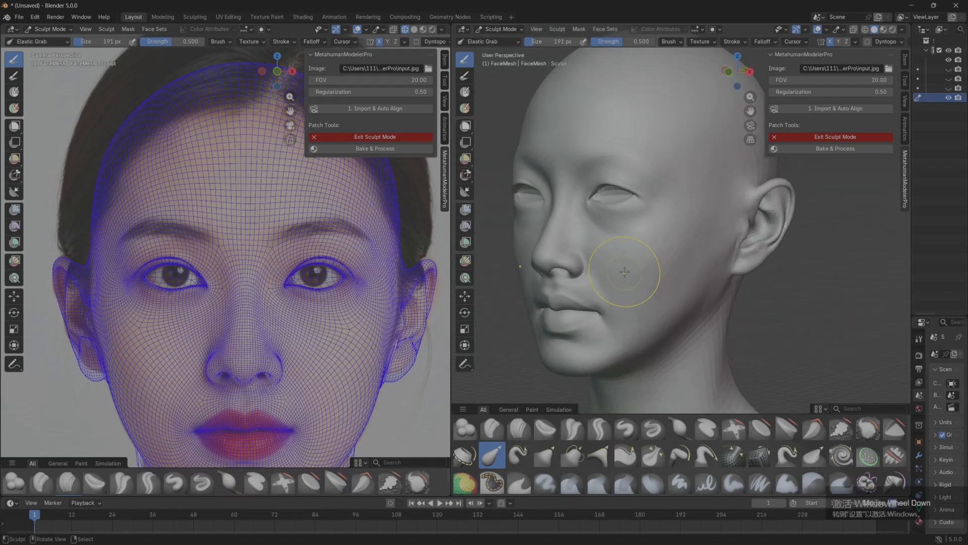
pyautogui.moveTo(625, 272)
pyautogui.mouseDown(button='middle')
pyautogui.moveTo(669, 282)
pyautogui.moveTo(657, 268)
pyautogui.moveTo(630, 314)
pyautogui.moveTo(623, 300)
pyautogui.moveTo(650, 298)
pyautogui.moveTo(632, 288)
pyautogui.mouseUp(button='middle')
pyautogui.scroll(-1, 655, 295)
pyautogui.scroll(1, 630, 300)
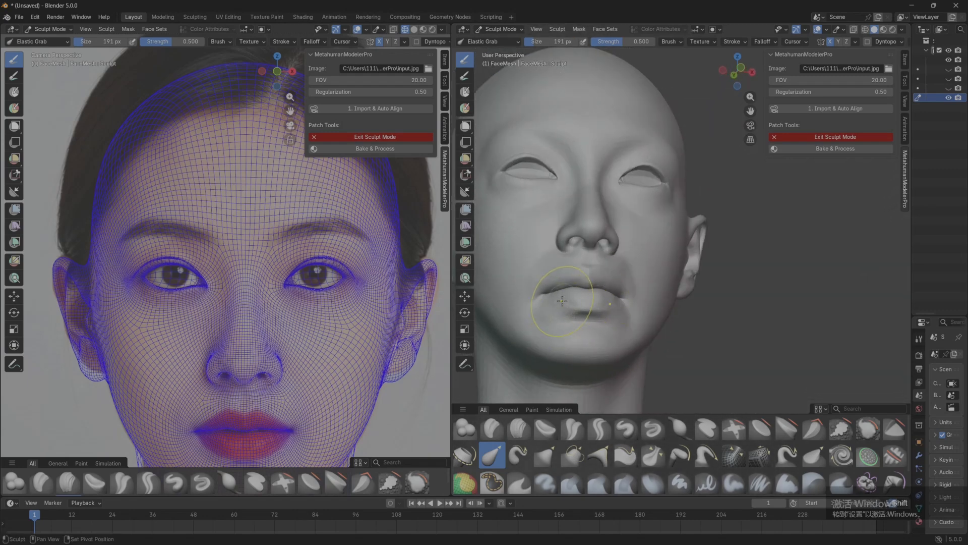
pyautogui.moveTo(562, 305); pyautogui.dragTo(582, 325, button='middle')
pyautogui.keyDown('shift'); pyautogui.moveTo(572, 286); pyautogui.dragTo(580, 283); pyautogui.keyUp('shift')
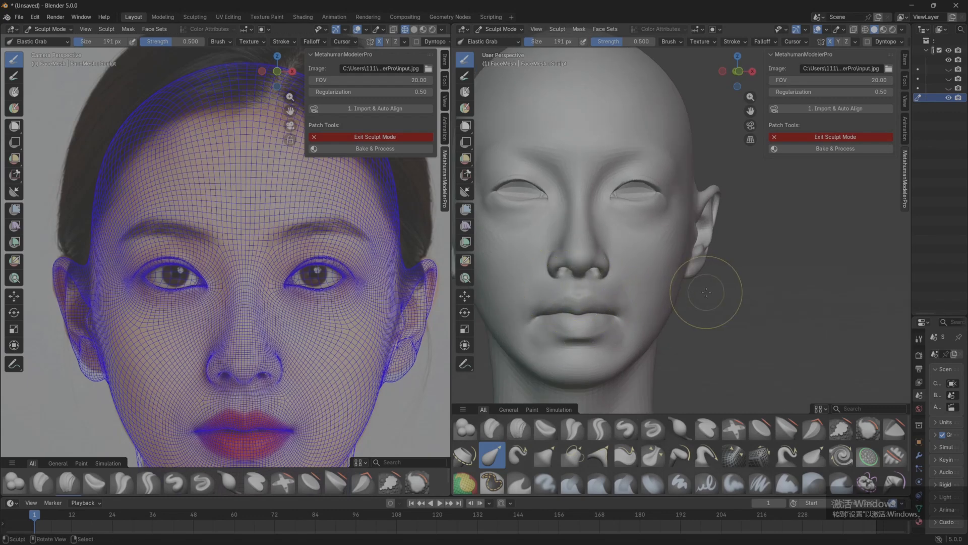
pyautogui.moveTo(692, 292)
pyautogui.mouseDown(button='middle')
pyautogui.moveTo(540, 297)
pyautogui.moveTo(759, 302)
pyautogui.moveTo(688, 310)
pyautogui.mouseUp(button='middle')
pyautogui.scroll(-2, 575, 296)
pyautogui.scroll(-2, 293, 322)
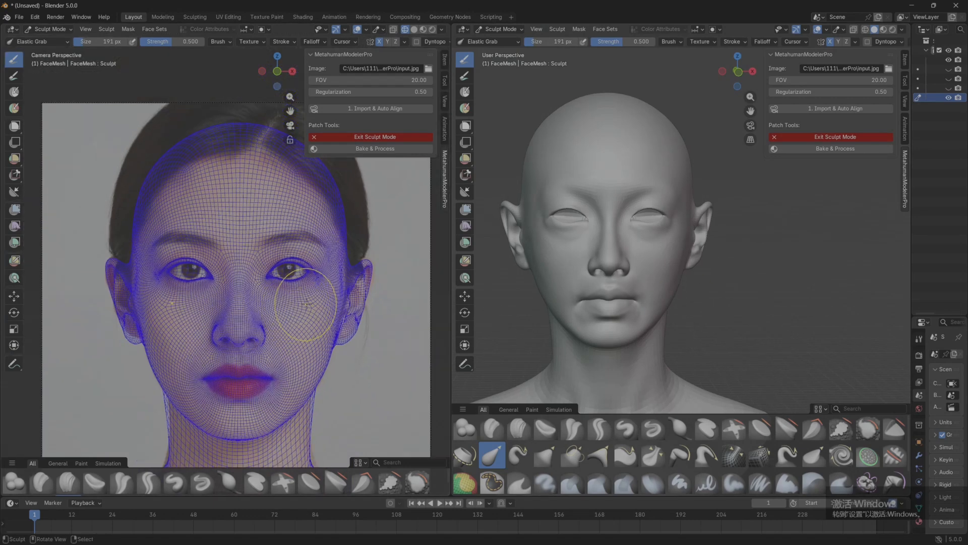
pyautogui.moveTo(618, 267)
pyautogui.mouseDown(button='middle')
pyautogui.moveTo(706, 273)
pyautogui.moveTo(621, 302)
pyautogui.moveTo(619, 275)
pyautogui.mouseUp(button='middle')
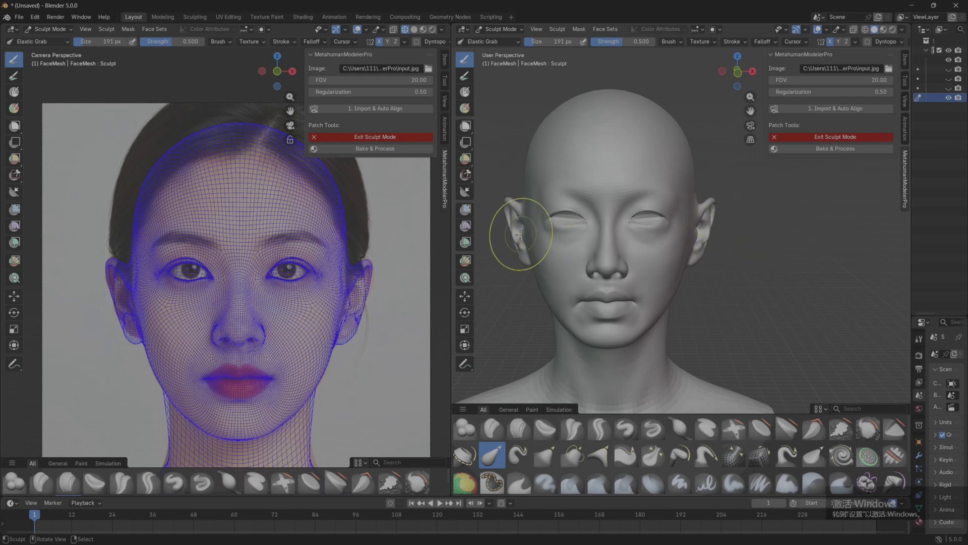
# Try pulling the side of the face in front of the ear with Elastic Grab, and undo the last stroke.
pyautogui.scroll(1, 435, 283)
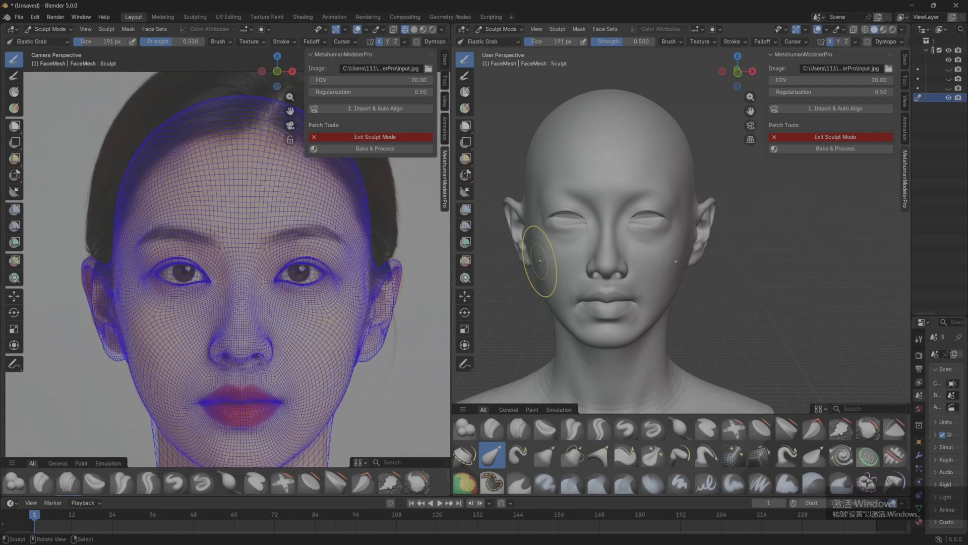
pyautogui.moveTo(525, 244); pyautogui.dragTo(513, 231)
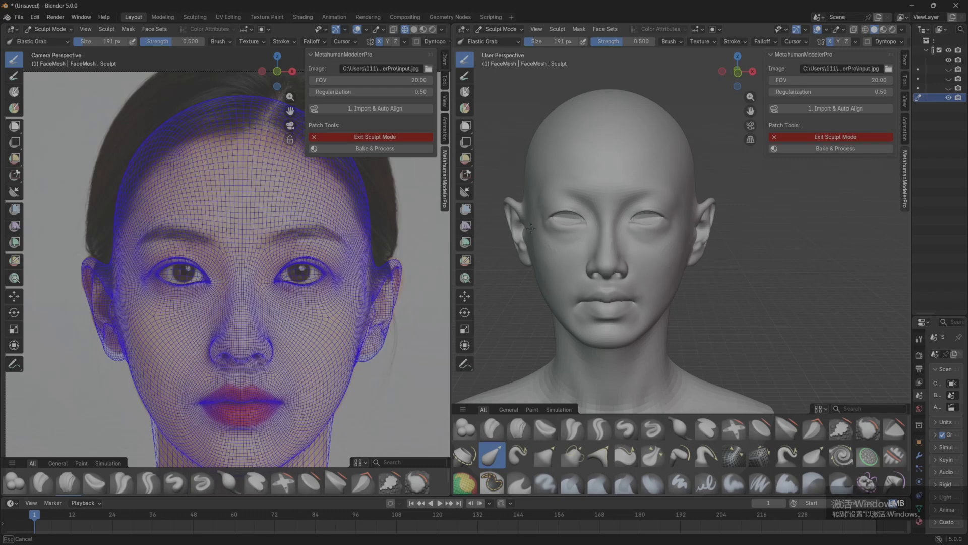
pyautogui.moveTo(533, 228); pyautogui.dragTo(530, 227)
pyautogui.hotkey('ctrl', 'z')
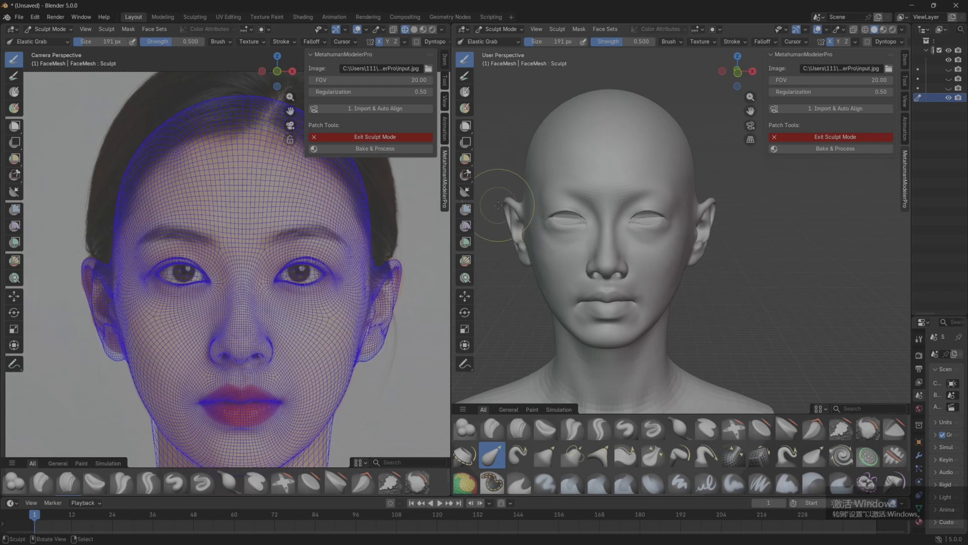
# Enlarge the Elastic Grab brush to 234 px, reshape the ear and the adjoining side of the head, and check the result.
pyautogui.press('f')
pyautogui.click(519, 249)
pyautogui.moveTo(509, 210); pyautogui.dragTo(509, 210)
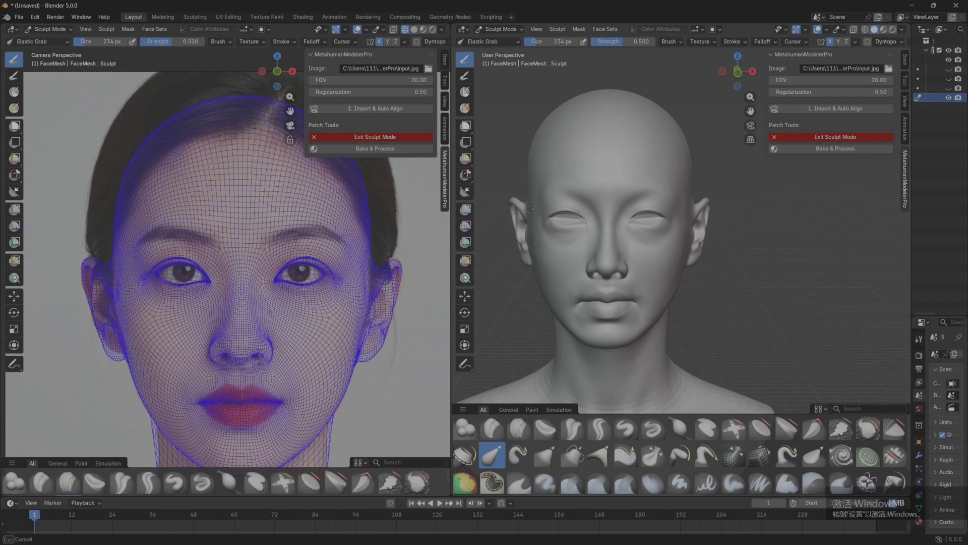
pyautogui.moveTo(529, 208); pyautogui.dragTo(506, 218)
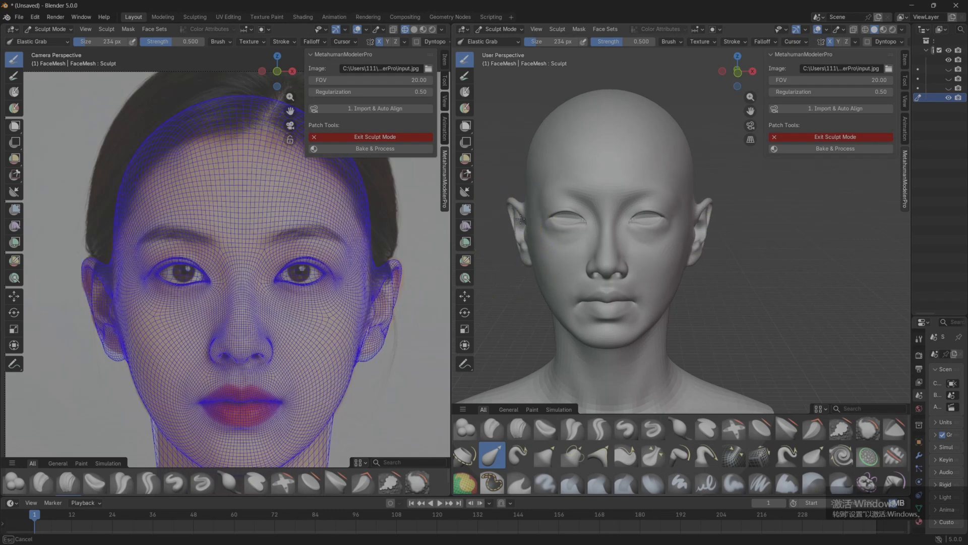
pyautogui.moveTo(521, 218); pyautogui.dragTo(519, 221)
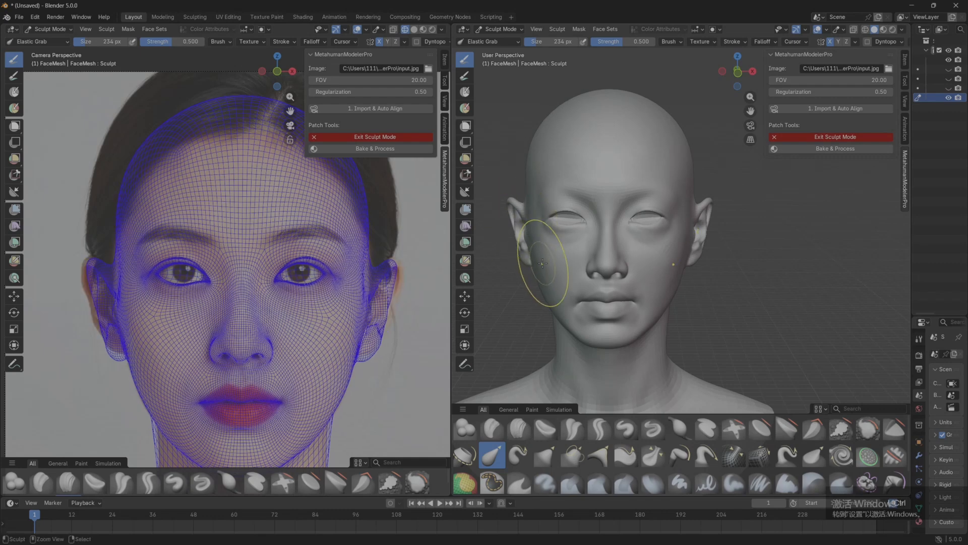
pyautogui.moveTo(542, 264)
pyautogui.mouseDown(button='middle')
pyautogui.moveTo(541, 255)
pyautogui.moveTo(566, 261)
pyautogui.mouseUp(button='middle')
pyautogui.scroll(-1, 328, 290)
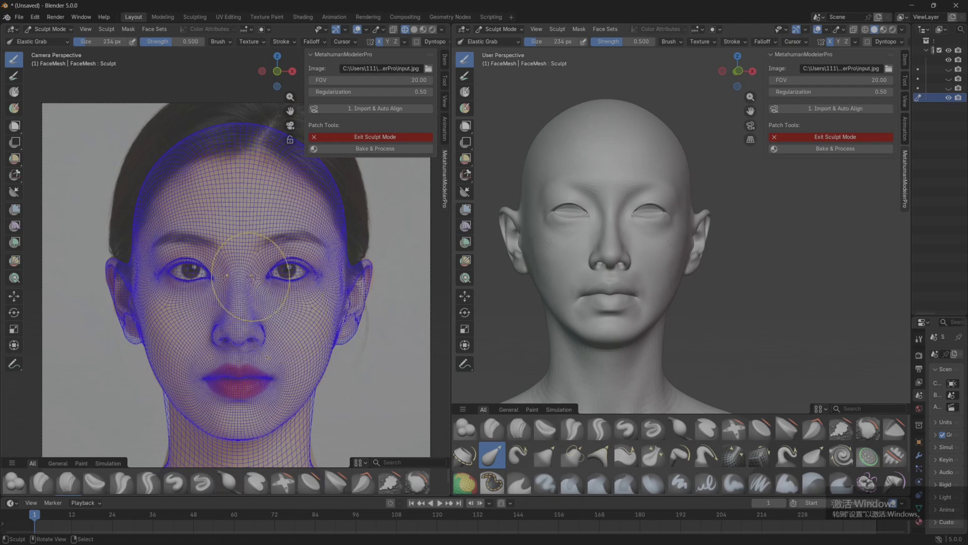
pyautogui.moveTo(774, 246)
pyautogui.mouseDown(button='middle')
pyautogui.moveTo(790, 243)
pyautogui.moveTo(761, 247)
pyautogui.moveTo(741, 207)
pyautogui.moveTo(708, 245)
pyautogui.moveTo(736, 242)
pyautogui.moveTo(716, 237)
pyautogui.moveTo(726, 227)
pyautogui.mouseUp(button='middle')
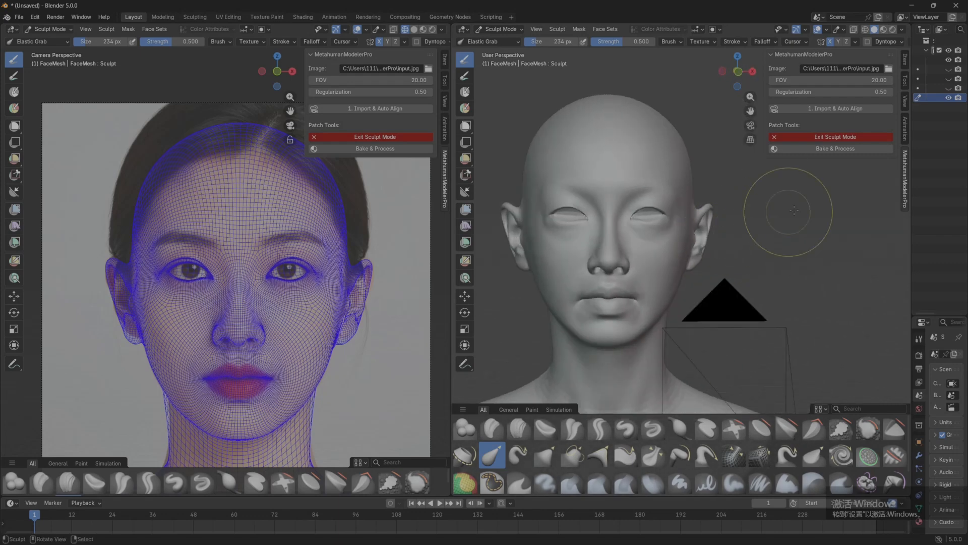
# Exit Manual Sculpt, deselect the face mesh and inspect the head from the front and in three-quarter view.
pyautogui.click(824, 136)
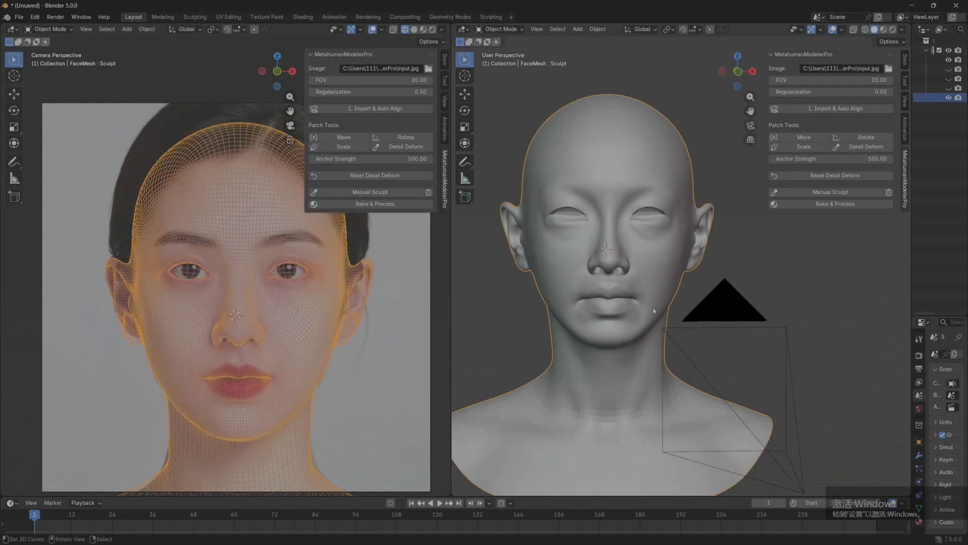
pyautogui.moveTo(653, 307); pyautogui.dragTo(662, 312, button='middle')
pyautogui.click(798, 298)
pyautogui.moveTo(655, 276); pyautogui.dragTo(666, 282, button='middle')
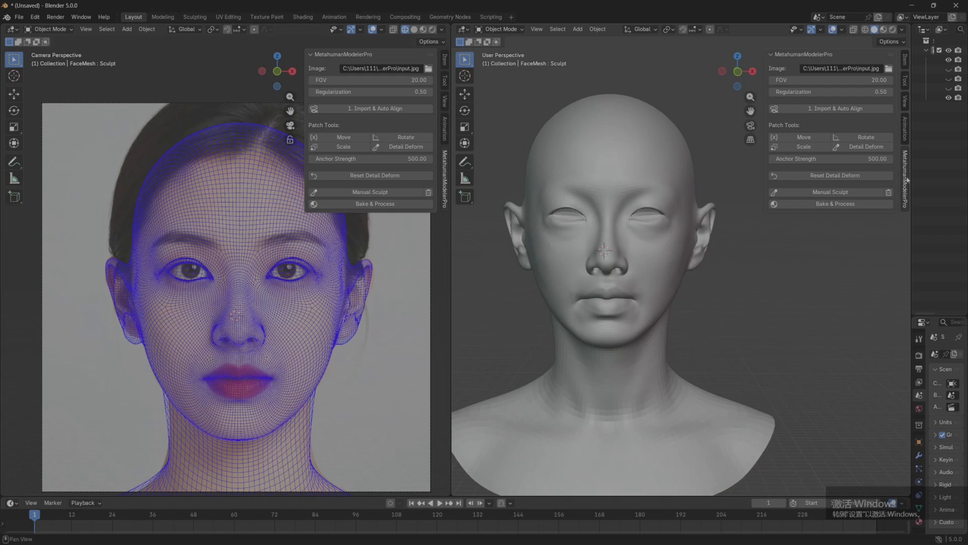
pyautogui.scroll(2, 571, 256)
pyautogui.moveTo(580, 272)
pyautogui.mouseDown(button='middle')
pyautogui.moveTo(586, 278)
pyautogui.moveTo(545, 256)
pyautogui.moveTo(612, 251)
pyautogui.mouseUp(button='middle')
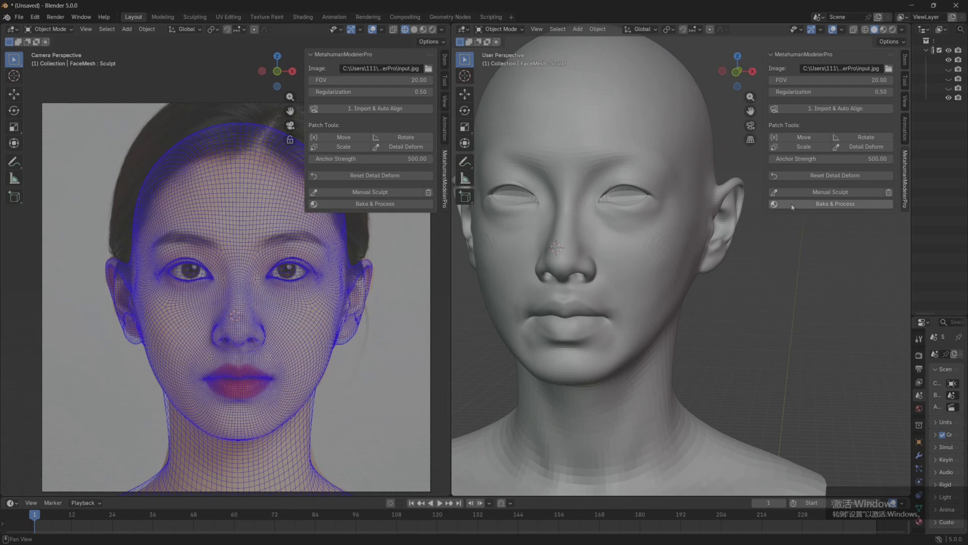
# Reset the manual sculpt layer and check the head's shape from the front.
pyautogui.click(890, 193)
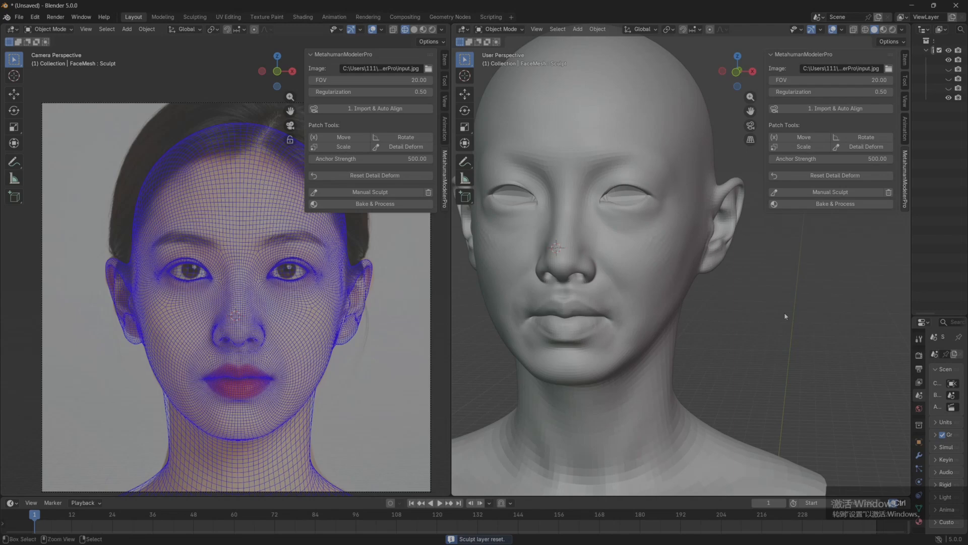
pyautogui.moveTo(785, 316); pyautogui.dragTo(708, 312, button='middle')
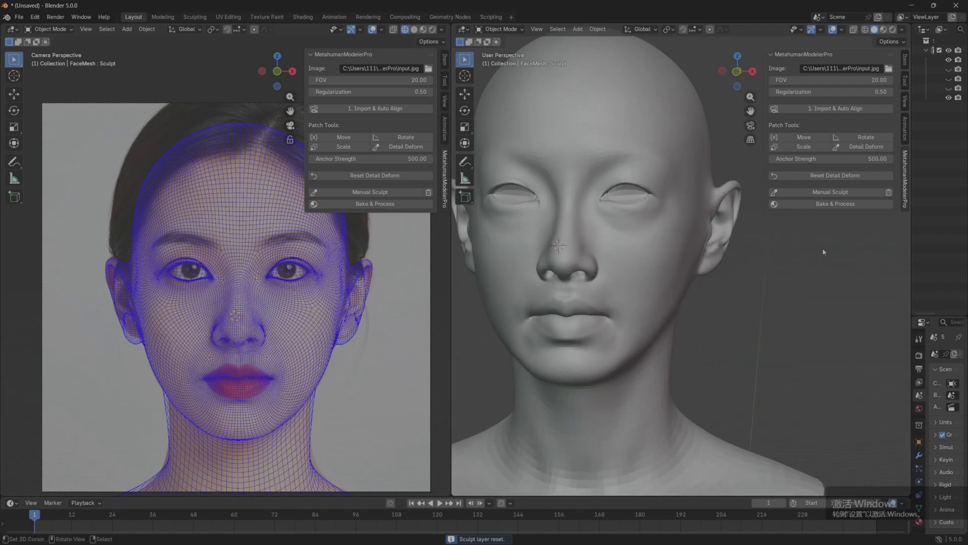
pyautogui.scroll(-1, 613, 271)
pyautogui.moveTo(612, 271); pyautogui.dragTo(611, 268, button='middle')
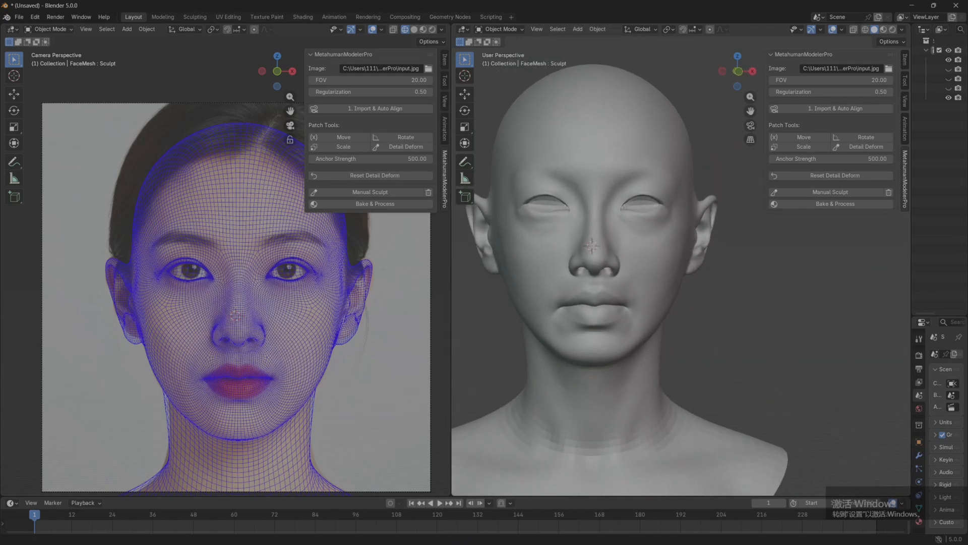
# Unhide FaceFit_Left_Eye, FaceFit_Right_Eye and FaceFit_Teeth, and select the teeth with the head seen from the side.
pyautogui.moveTo(912, 90); pyautogui.dragTo(821, 91)
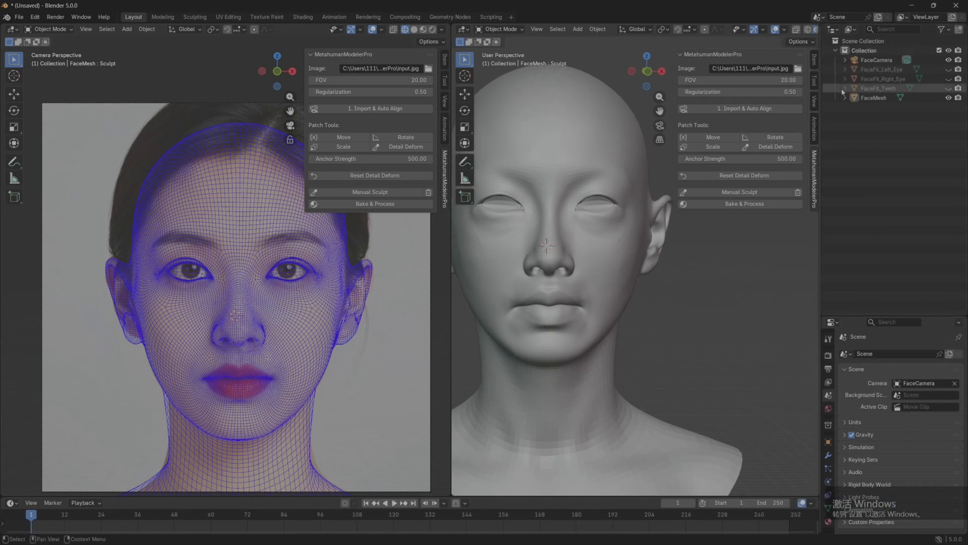
pyautogui.click(948, 70)
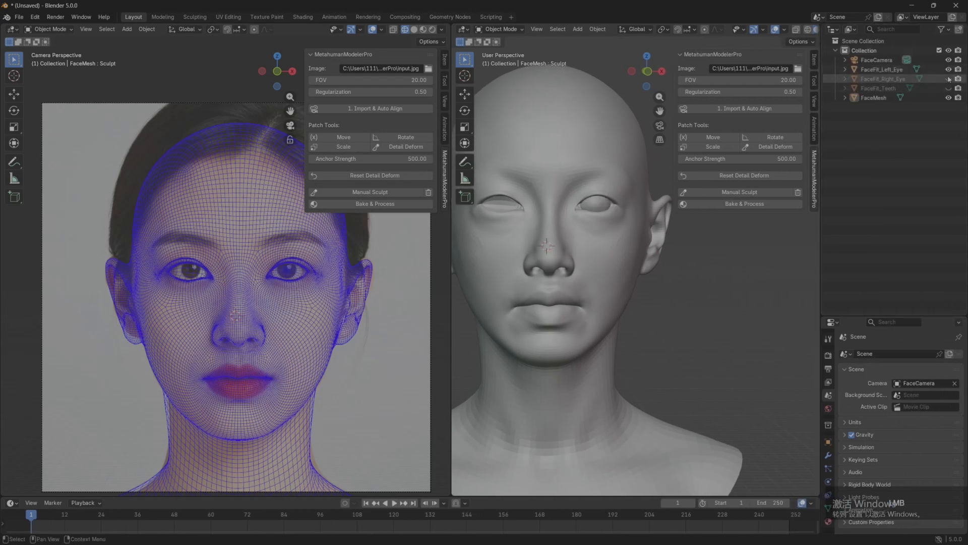
pyautogui.click(948, 79)
pyautogui.click(948, 89)
pyautogui.moveTo(635, 256); pyautogui.dragTo(726, 249, button='middle')
pyautogui.click(878, 88)
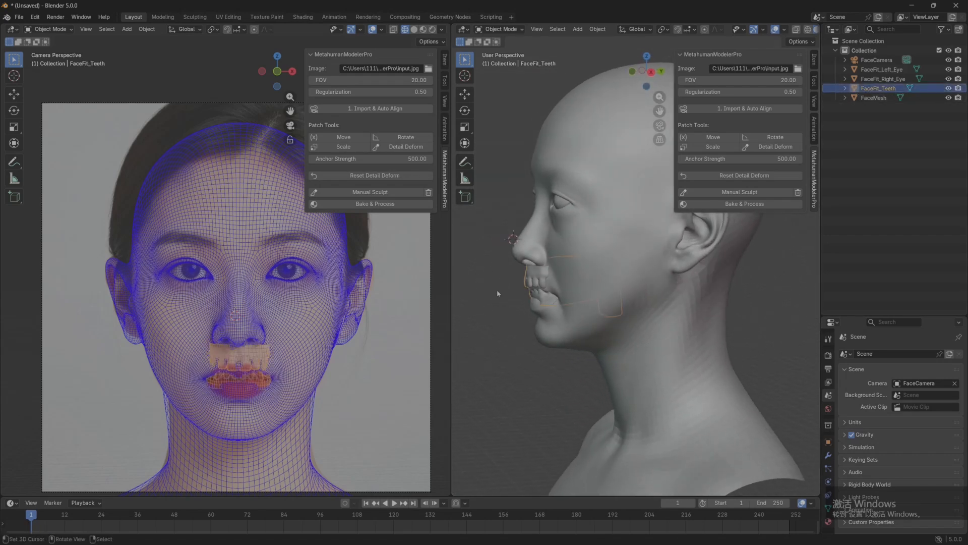
# Move the teeth about 7 mm down along Z and about 8 mm back along Y so they sit inside the mouth.
pyautogui.scroll(2, 499, 290)
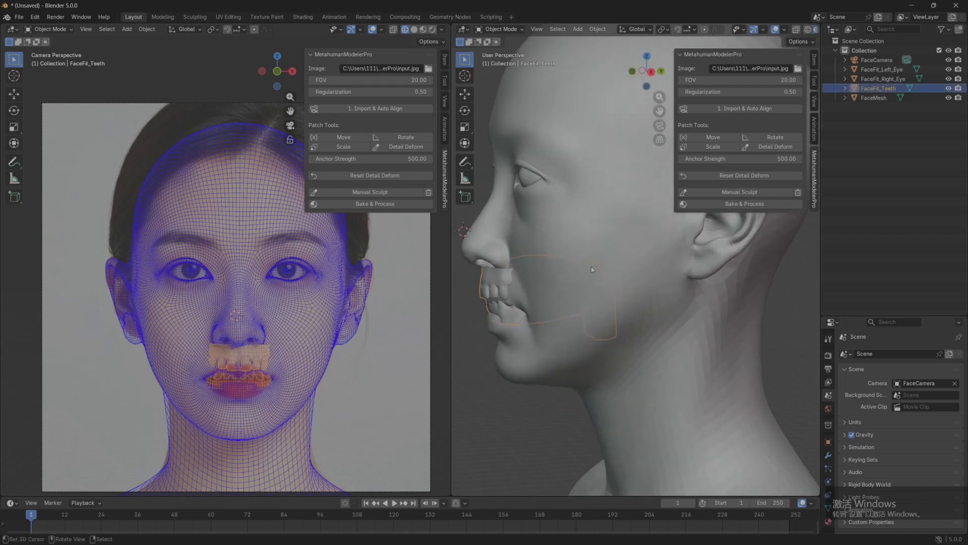
pyautogui.press('g')
pyautogui.press('z')
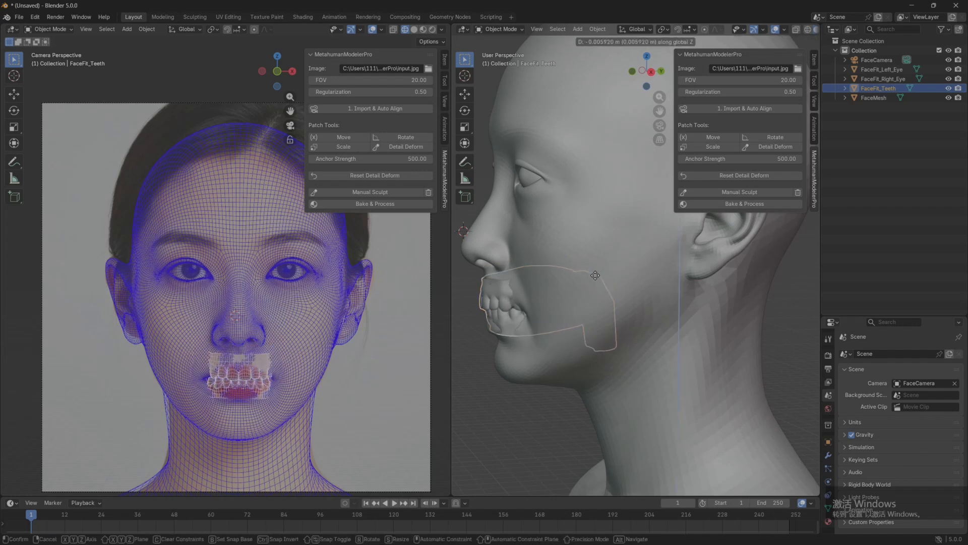
pyautogui.click(596, 279)
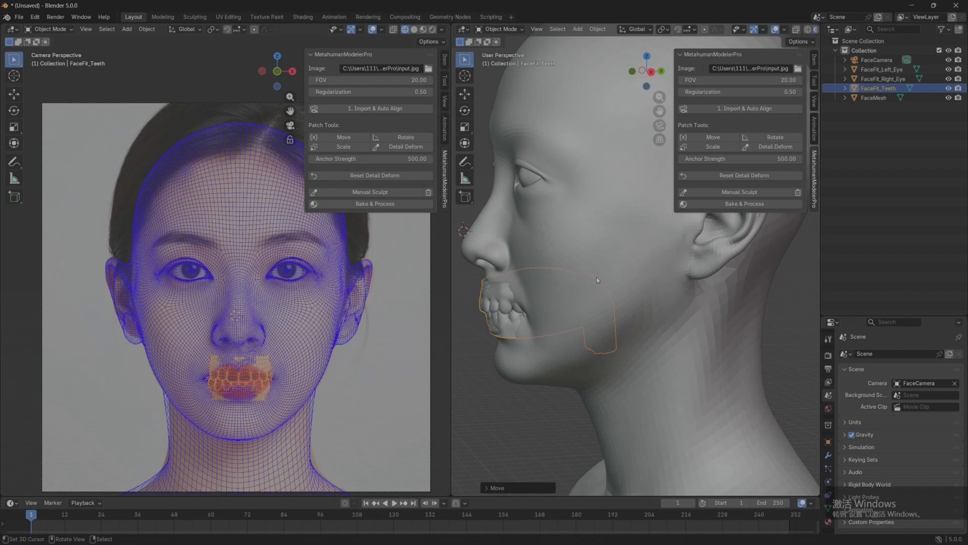
pyautogui.press('g')
pyautogui.press('y')
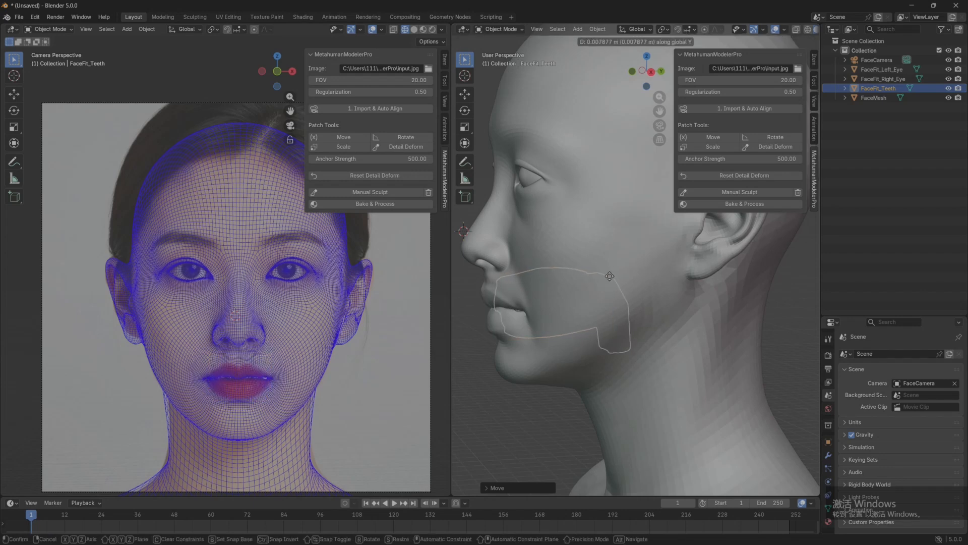
pyautogui.click(609, 275)
# Select both eyeballs and move them slightly forward along the Y axis toward the eyelids.
pyautogui.moveTo(567, 283); pyautogui.dragTo(484, 303, button='middle')
pyautogui.scroll(2, 605, 305)
pyautogui.click(584, 244)
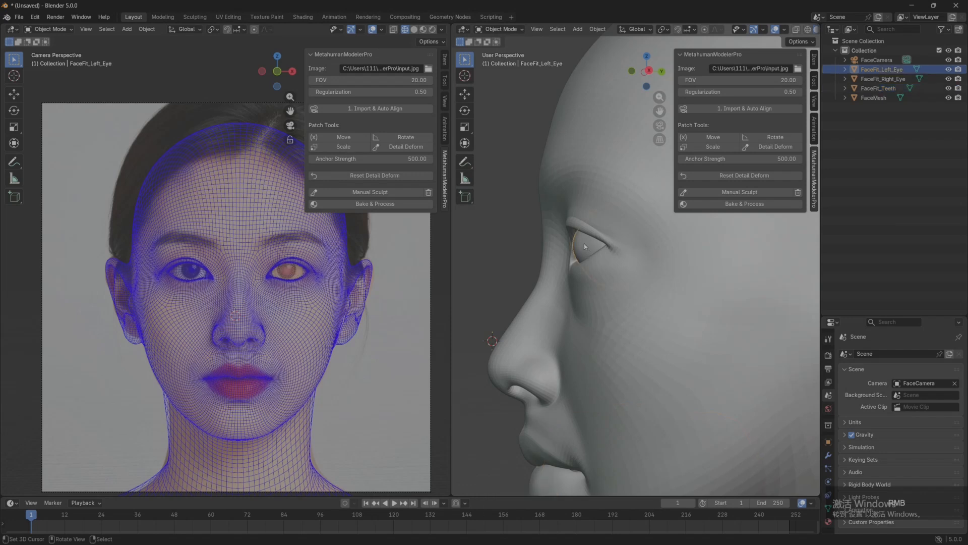
pyautogui.moveTo(584, 243); pyautogui.dragTo(660, 293, button='middle')
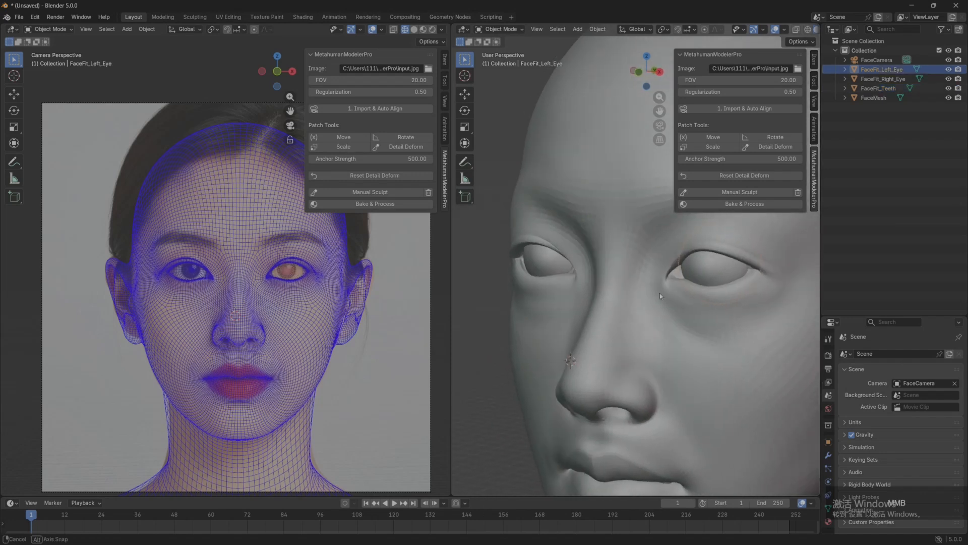
pyautogui.keyDown('shift'); pyautogui.click(540, 262); pyautogui.keyUp('shift')
pyautogui.moveTo(541, 263); pyautogui.dragTo(549, 302, button='middle')
pyautogui.press('g')
pyautogui.press('y')
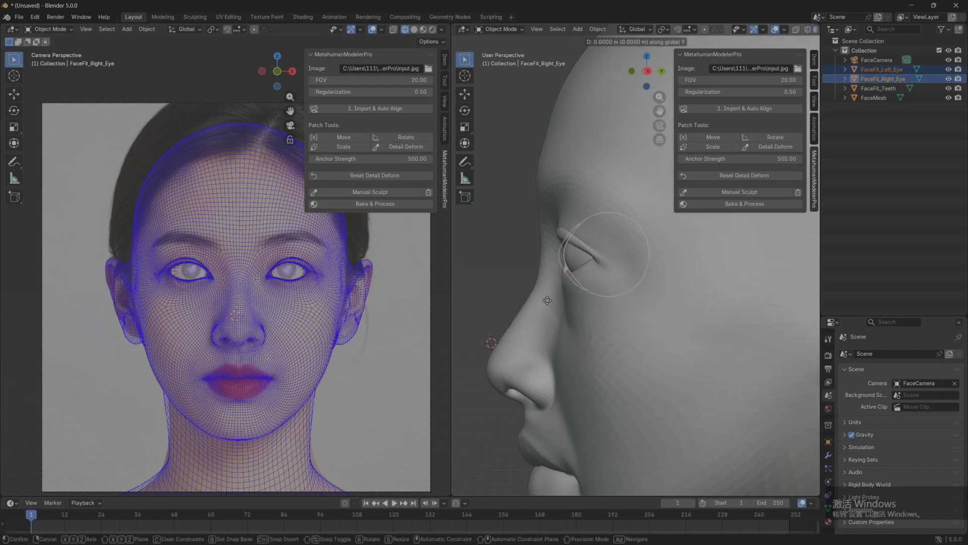
pyautogui.click(541, 300)
# Nudge both eyeballs back along the Y axis by about 0.4 mm to refine their fit behind the eyelids.
pyautogui.scroll(1, 524, 305)
pyautogui.moveTo(504, 308)
pyautogui.mouseDown(button='middle')
pyautogui.moveTo(616, 303)
pyautogui.moveTo(645, 333)
pyautogui.moveTo(507, 312)
pyautogui.mouseUp(button='middle')
pyautogui.press('g')
pyautogui.press('y')
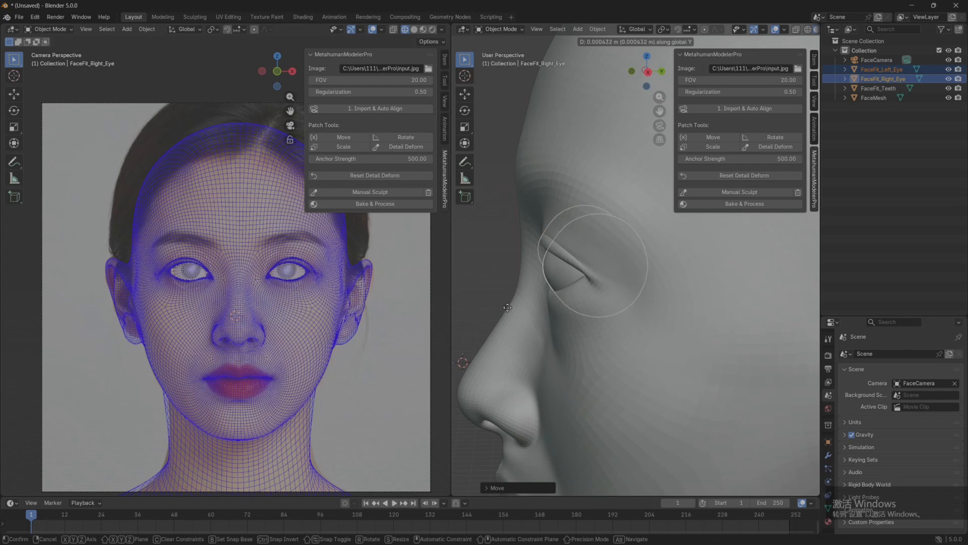
pyautogui.click(507, 308)
pyautogui.moveTo(507, 307); pyautogui.dragTo(613, 304, button='middle')
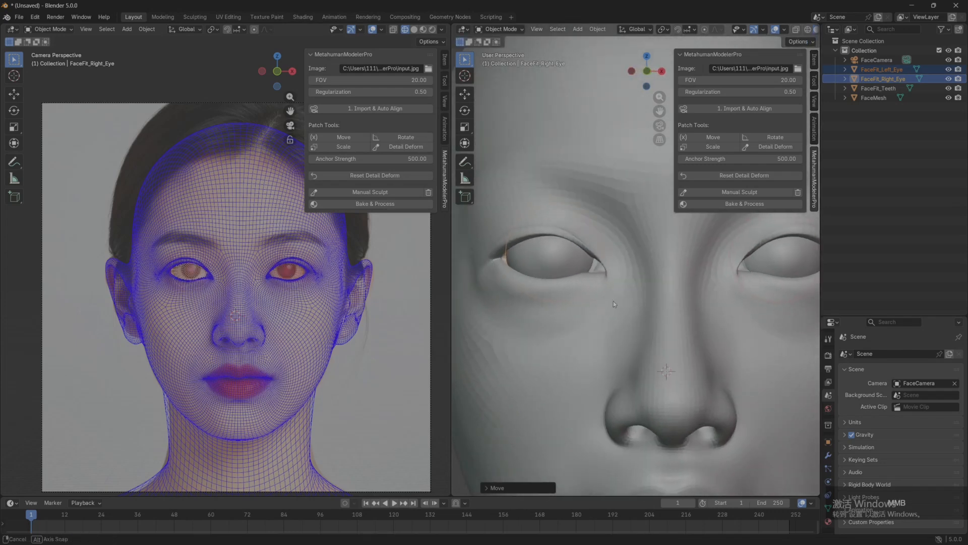
# Deselect all objects and widen the viewport with the solid-shaded head to view the whole face.
pyautogui.click(588, 325)
pyautogui.scroll(-3, 589, 326)
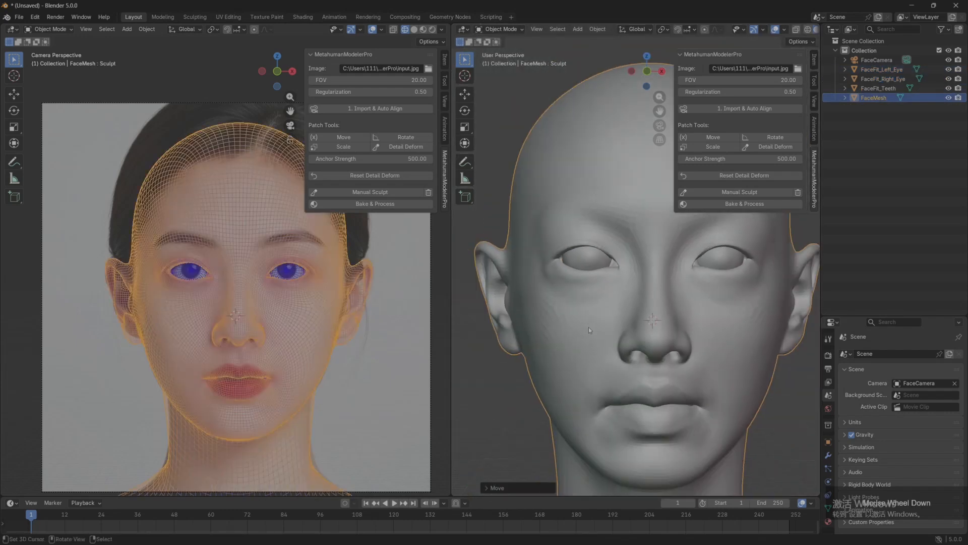
pyautogui.click(513, 373)
pyautogui.scroll(3, 512, 374)
pyautogui.moveTo(512, 373); pyautogui.dragTo(537, 357, button='middle')
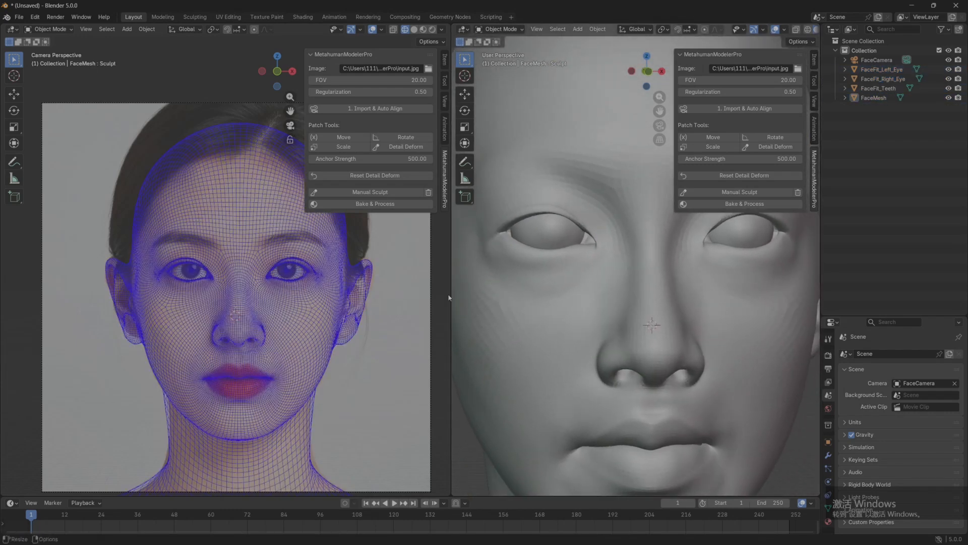
pyautogui.moveTo(451, 293); pyautogui.dragTo(323, 298)
pyautogui.moveTo(492, 328); pyautogui.dragTo(568, 333, button='middle')
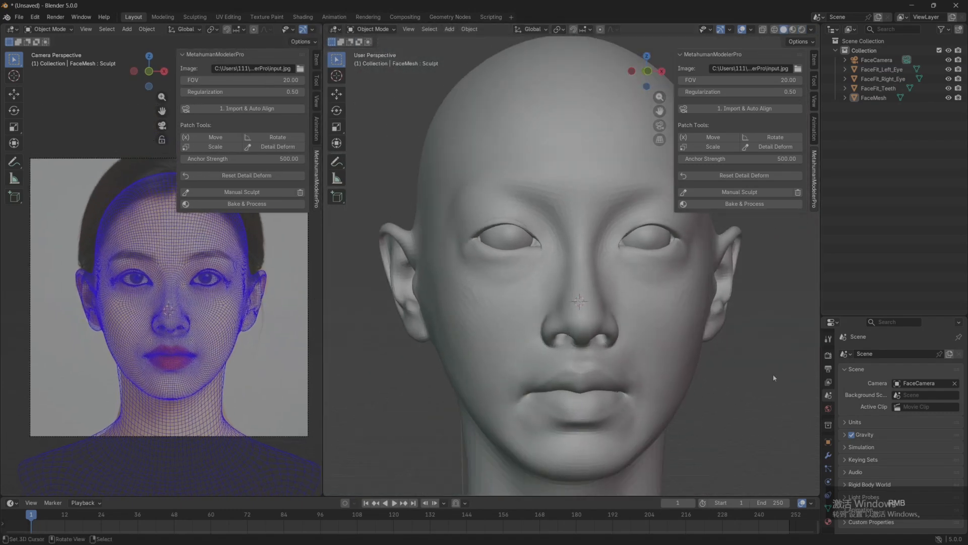
pyautogui.moveTo(774, 378); pyautogui.dragTo(676, 375, button='middle')
# Show the transform values of the eyeballs and apply the location of FaceFit_Right_Eye.
pyautogui.rightClick(497, 228)
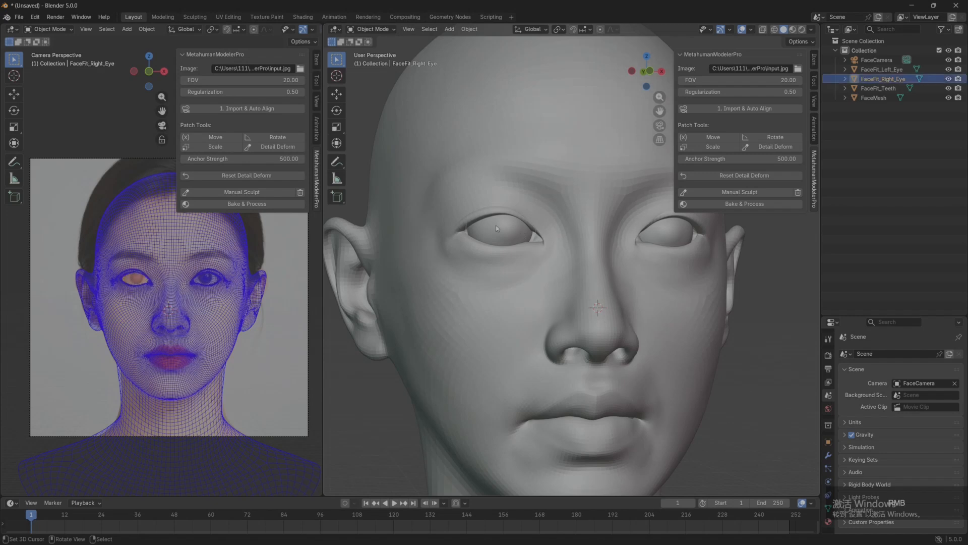
pyautogui.rightClick(665, 237)
pyautogui.click(813, 62)
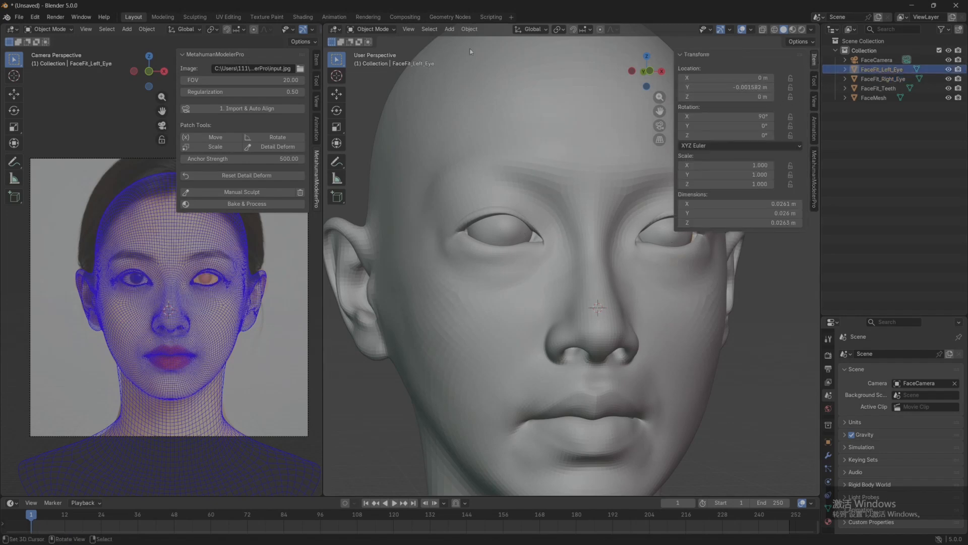
pyautogui.rightClick(498, 234)
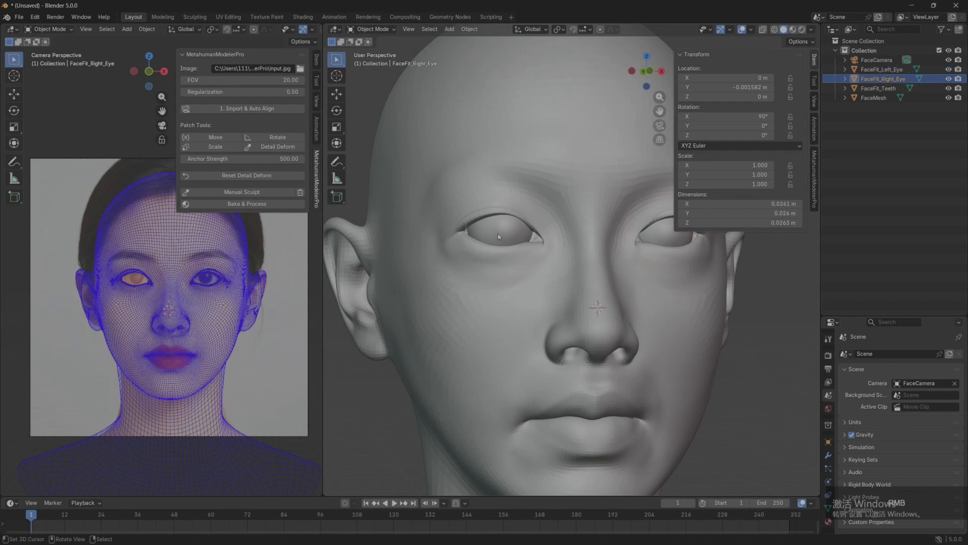
pyautogui.click(469, 30)
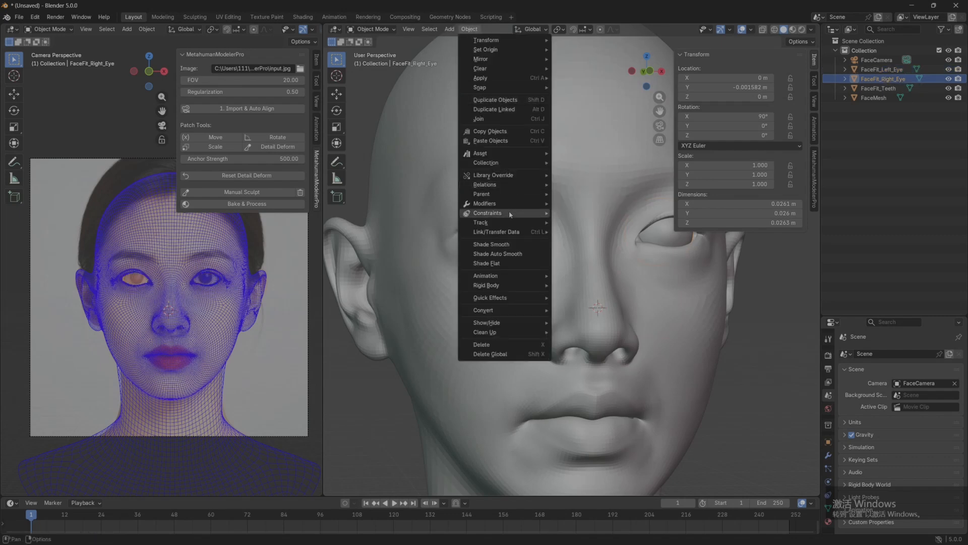
pyautogui.moveTo(501, 214)
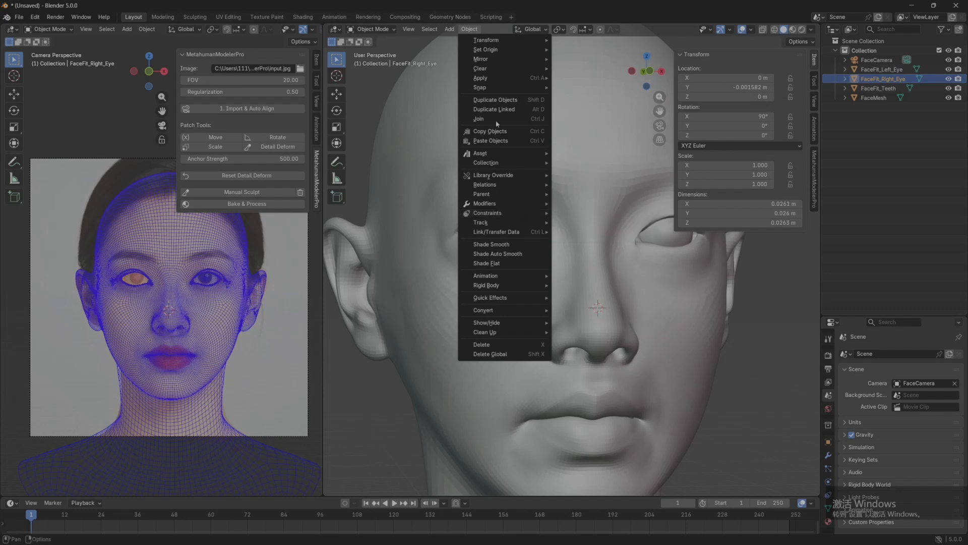
pyautogui.moveTo(530, 78)
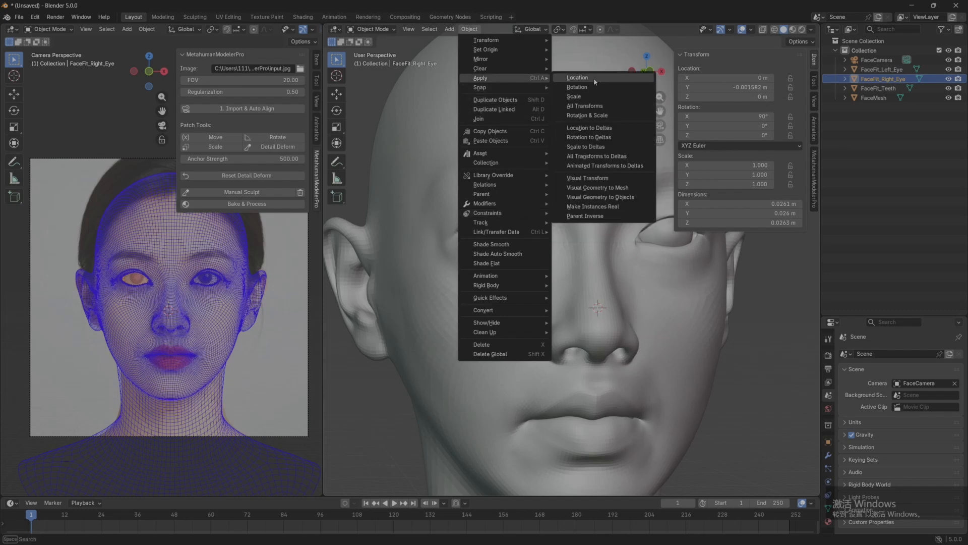
pyautogui.click(594, 78)
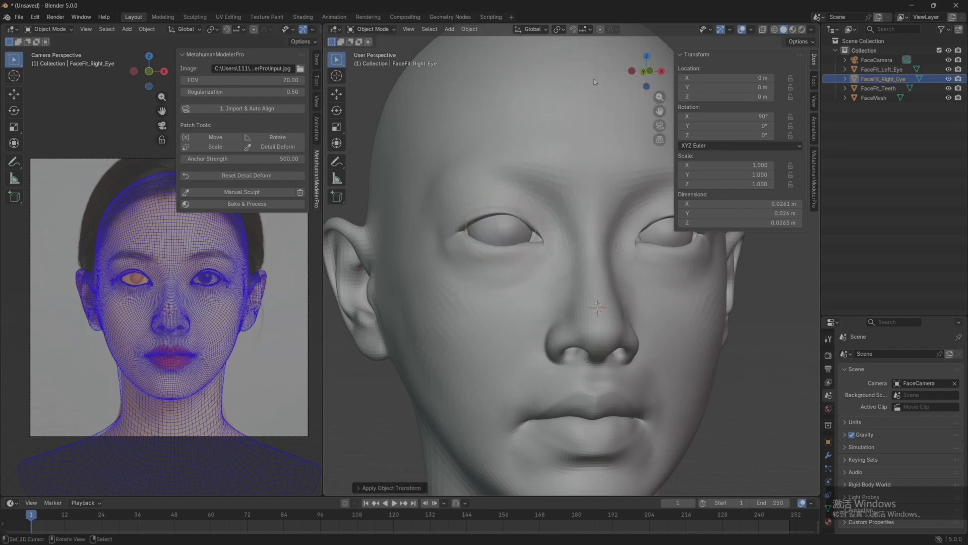
# Apply the location transform of FaceFit_Left_Eye.
pyautogui.click(880, 70)
pyautogui.click(469, 29)
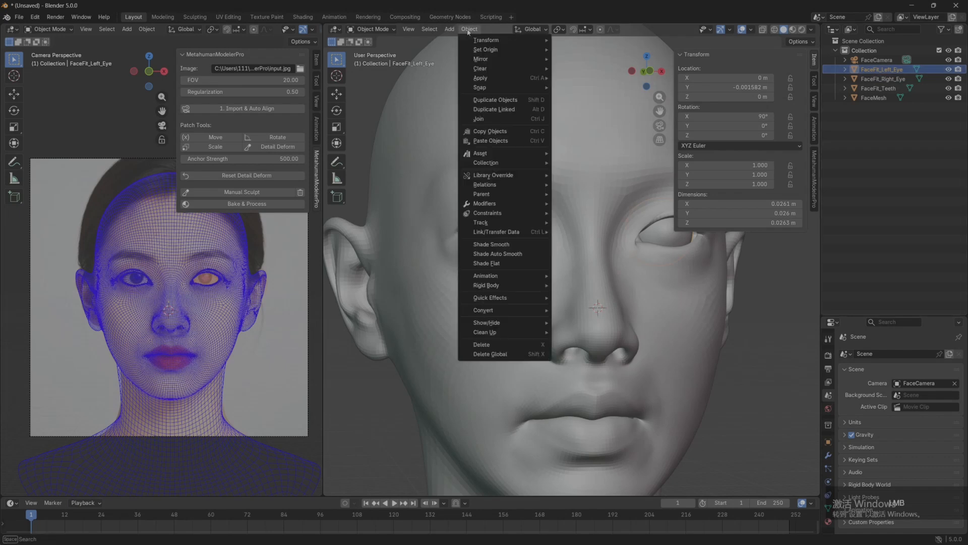
pyautogui.moveTo(489, 60)
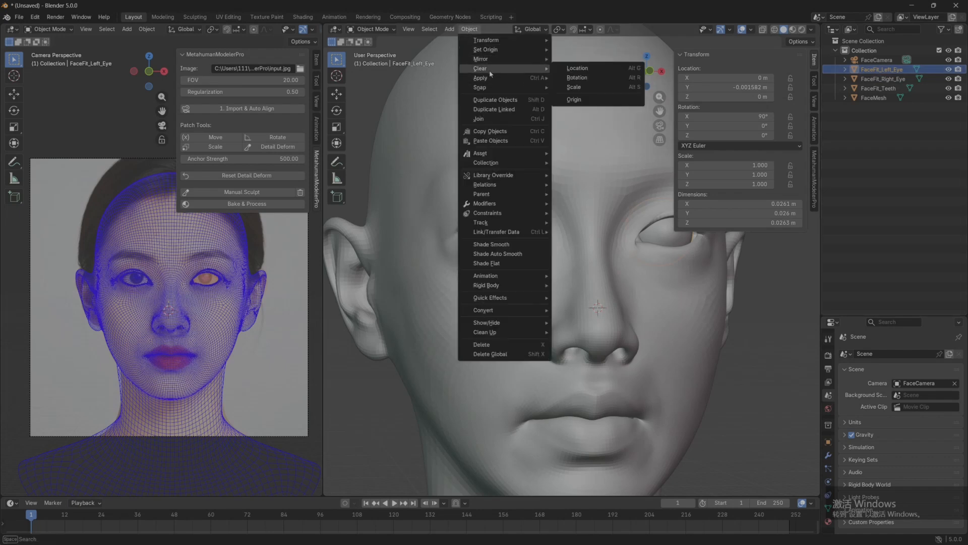
pyautogui.moveTo(481, 77)
pyautogui.click(585, 80)
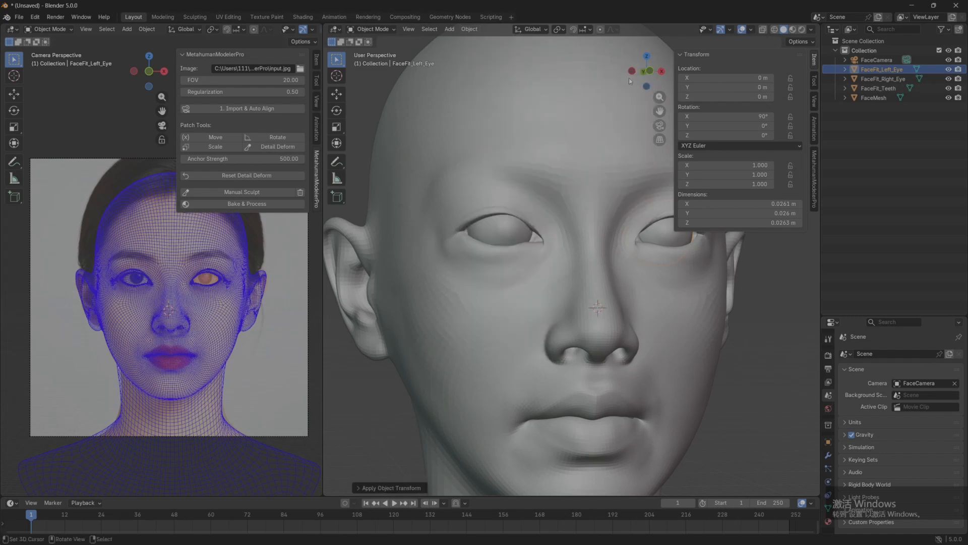
# Apply the location transform of FaceFit_Teeth.
pyautogui.click(875, 90)
pyautogui.click(469, 29)
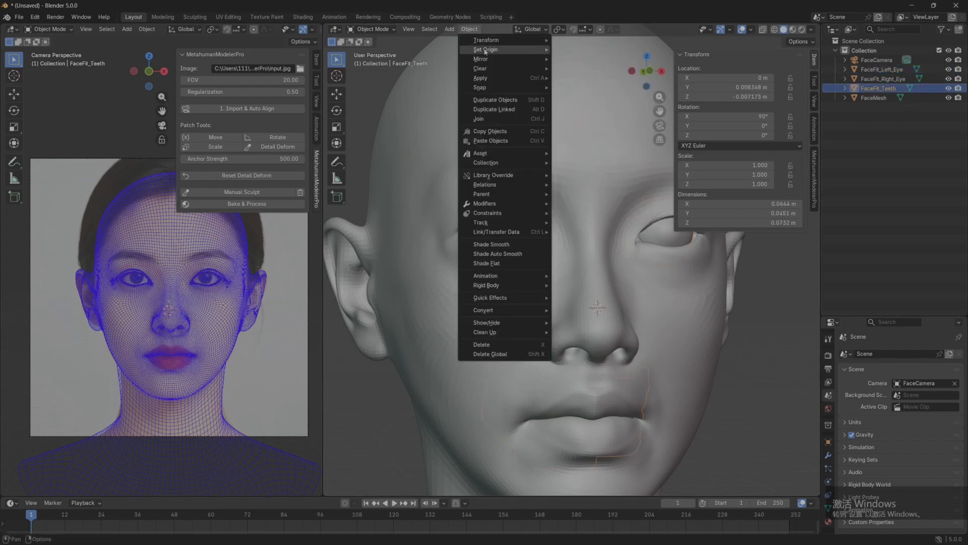
pyautogui.moveTo(509, 77)
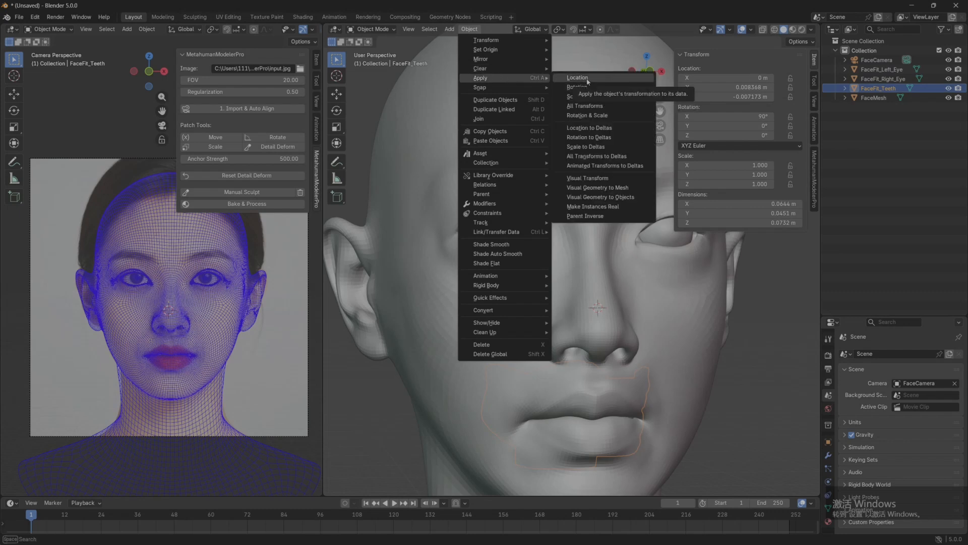
pyautogui.click(587, 80)
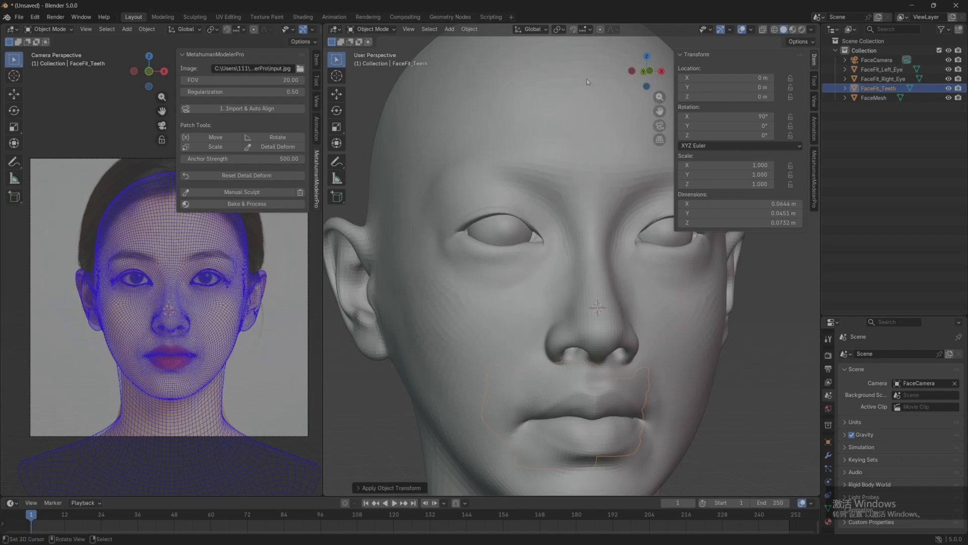
# Run MetahumanModelerPro's Bake & Process on the fitted head to project the photo onto the model.
pyautogui.click(873, 97)
pyautogui.scroll(-2, 552, 265)
pyautogui.moveTo(551, 264); pyautogui.dragTo(465, 286, button='middle')
pyautogui.click(816, 192)
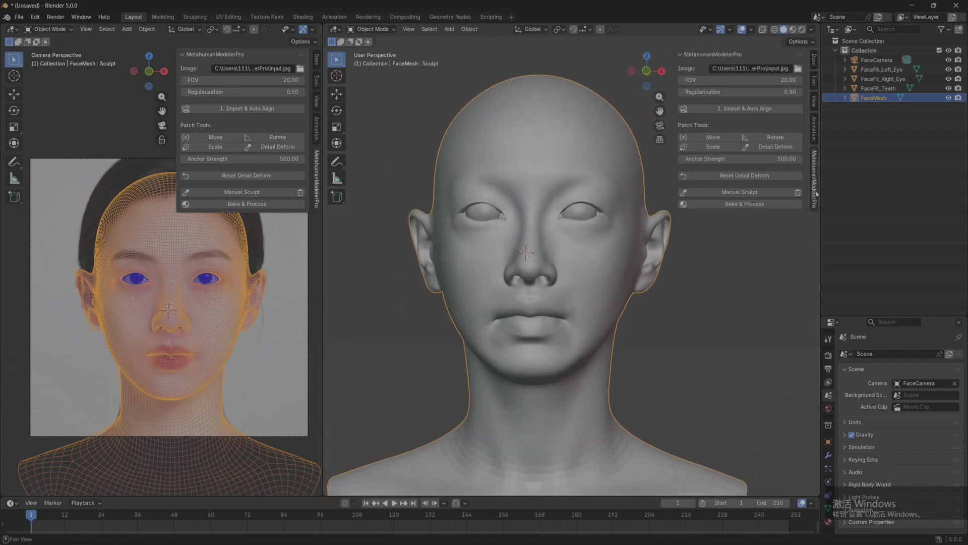
pyautogui.click(740, 235)
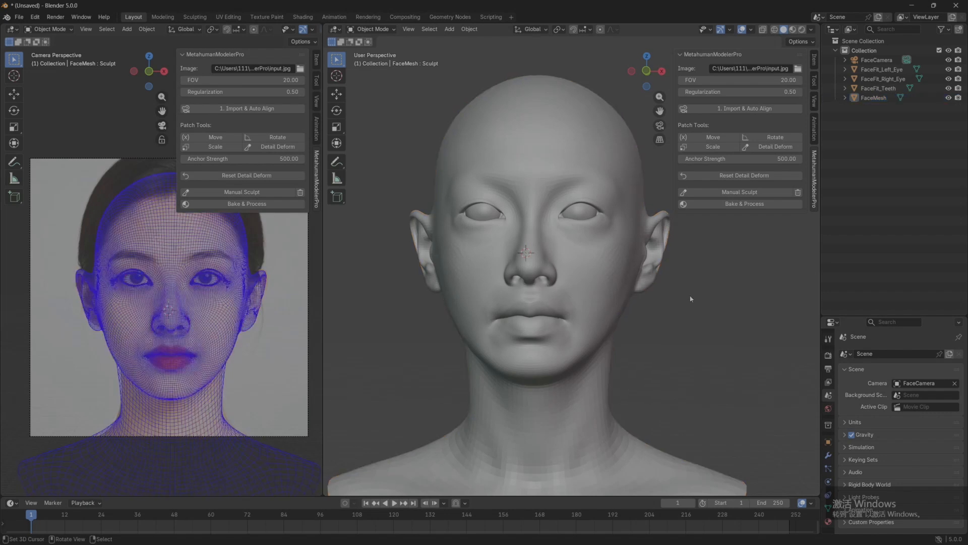
pyautogui.click(750, 208)
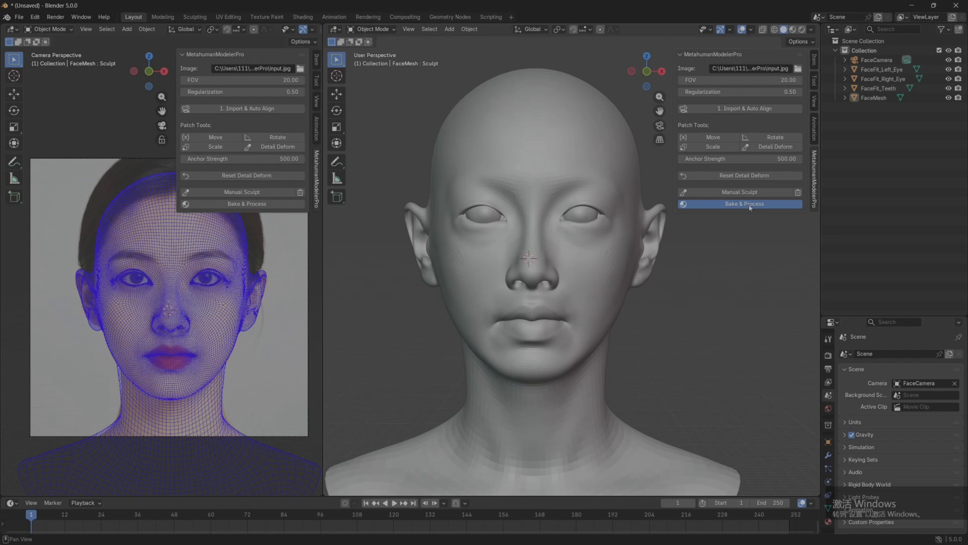
pyautogui.moveTo(732, 302); pyautogui.dragTo(671, 288, button='middle')
pyautogui.click(689, 286)
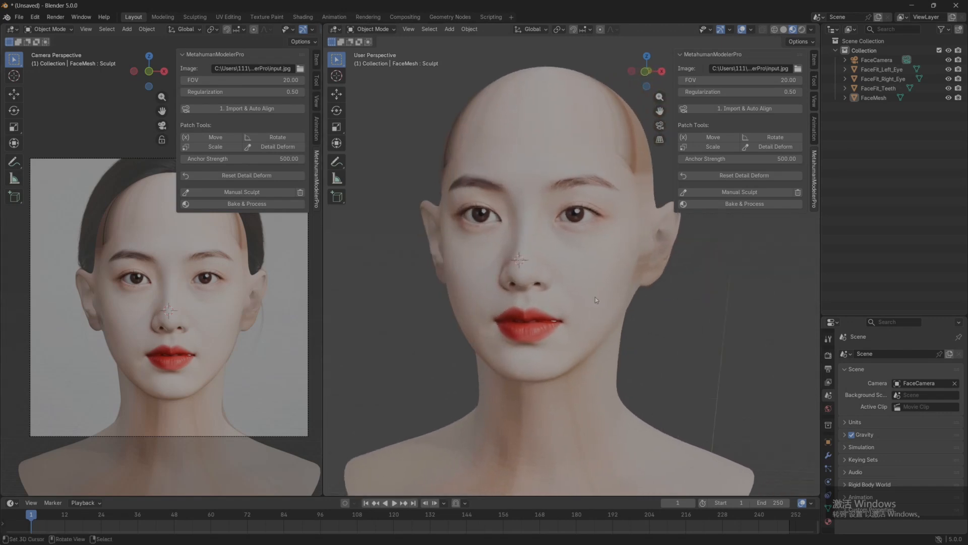
# Rotate the viewport's studio environment lighting to light the textured head from another direction.
pyautogui.moveTo(596, 297); pyautogui.dragTo(606, 297, button='middle')
pyautogui.click(811, 29)
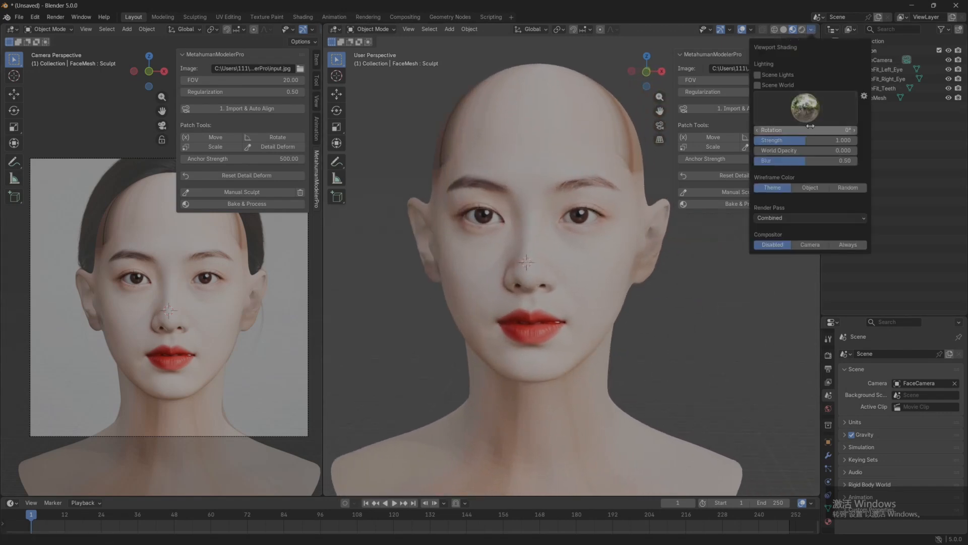
pyautogui.moveTo(788, 133); pyautogui.dragTo(853, 130)
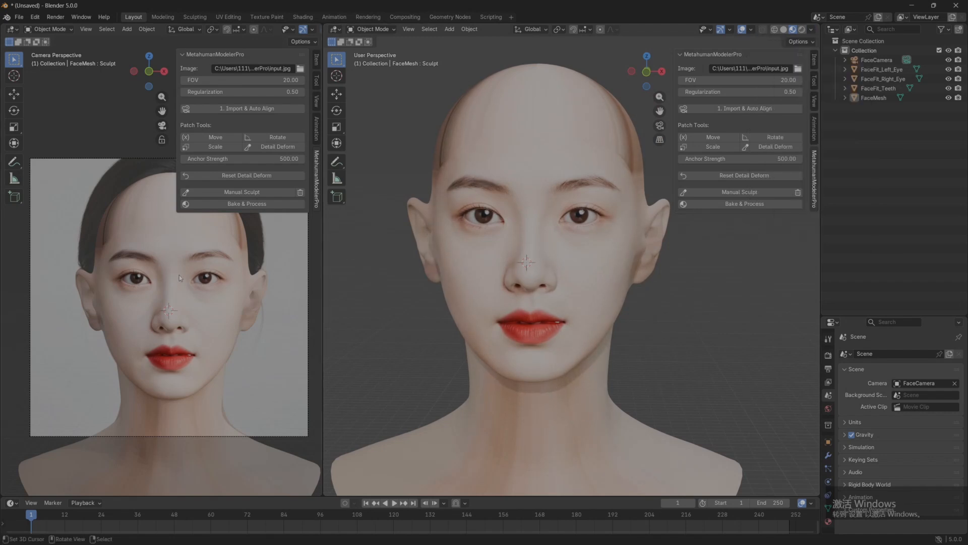
# Widen the camera viewport to about half of the 3D workspace and return it to the camera view.
pyautogui.moveTo(322, 141); pyautogui.dragTo(444, 143)
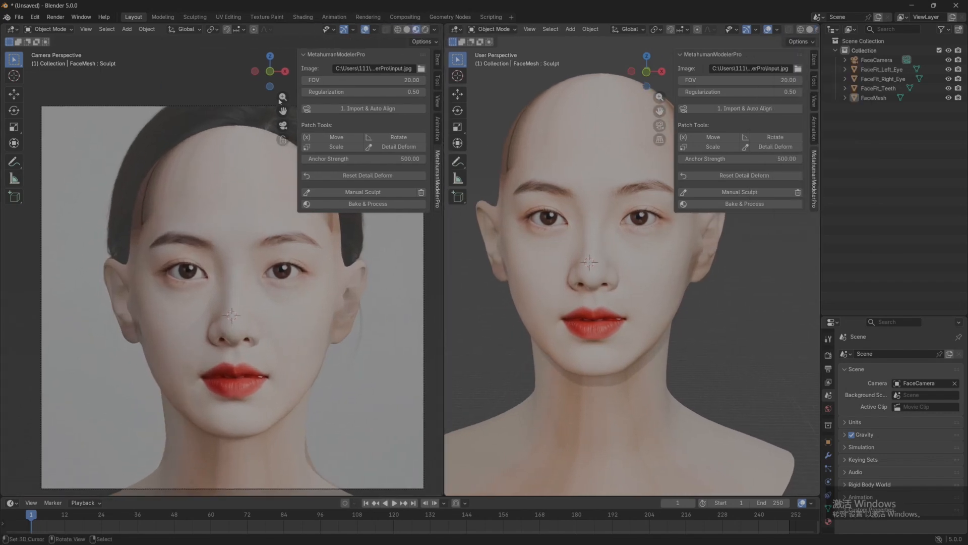
pyautogui.click(374, 31)
pyautogui.moveTo(256, 286); pyautogui.dragTo(253, 289, button='middle')
pyautogui.press('KP_0')
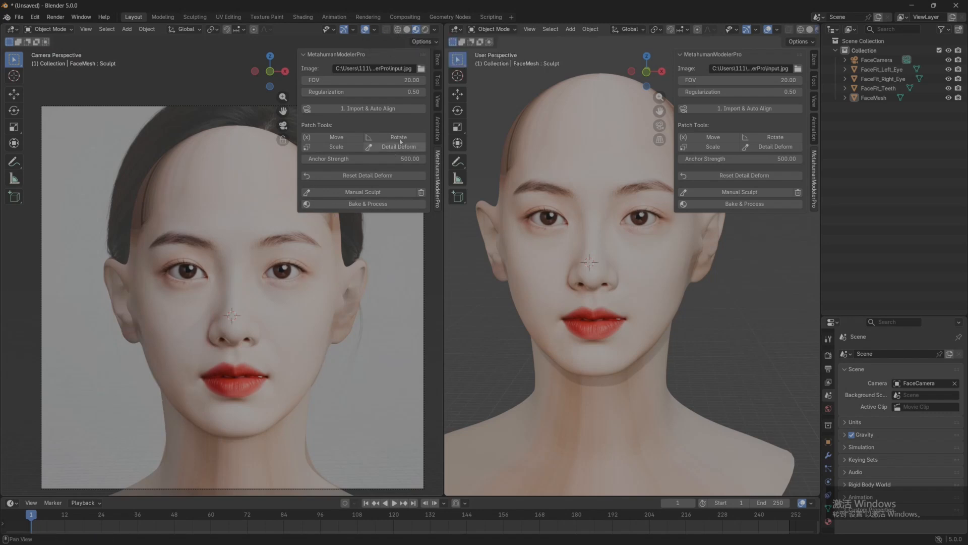
# Hide and show FaceMesh repeatedly to compare the textured head with the reference photo.
pyautogui.click(948, 98)
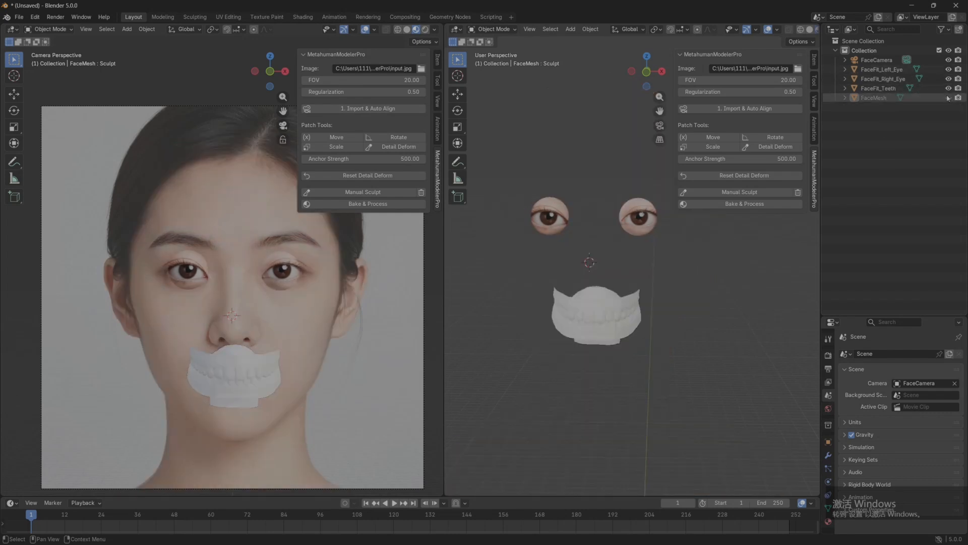
pyautogui.click(948, 98)
pyautogui.click(948, 98)
pyautogui.click(948, 98)
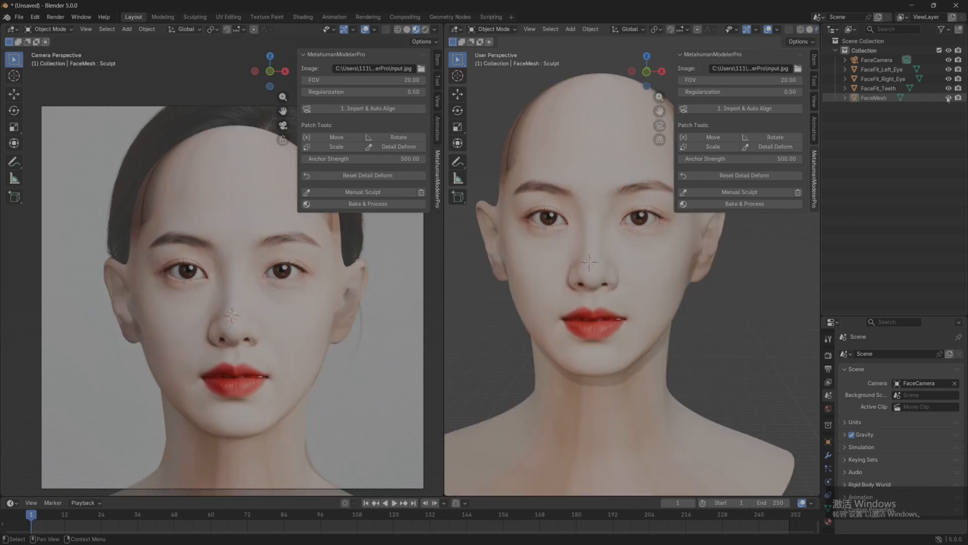
# Toggle FaceMesh's visibility in the camera view to check how its facial features line up with the photo underneath.
pyautogui.click(948, 98)
pyautogui.click(948, 98)
pyautogui.click(948, 98)
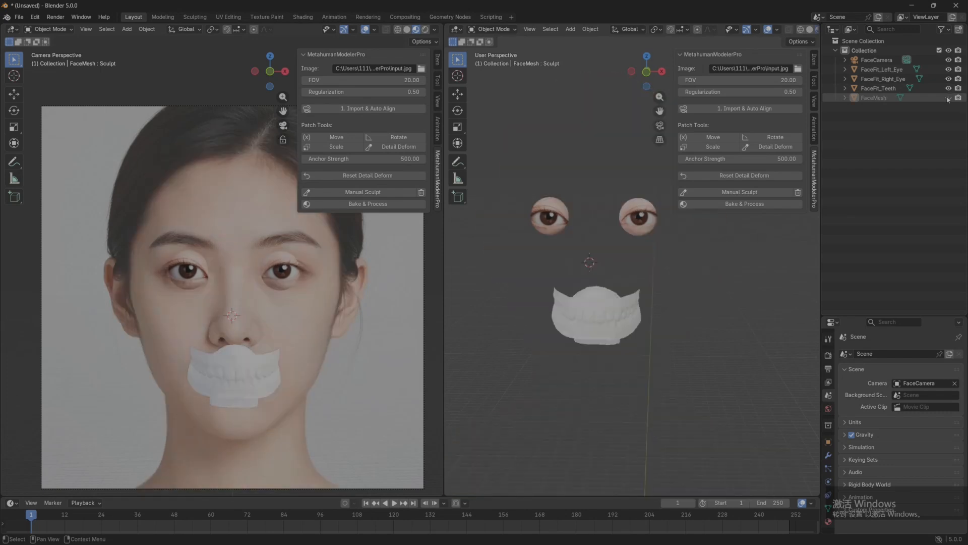
pyautogui.click(948, 98)
pyautogui.click(948, 98)
pyautogui.click(948, 97)
pyautogui.click(948, 98)
pyautogui.click(948, 98)
pyautogui.click(948, 98)
pyautogui.click(948, 97)
pyautogui.moveTo(269, 340); pyautogui.dragTo(274, 335, button='middle')
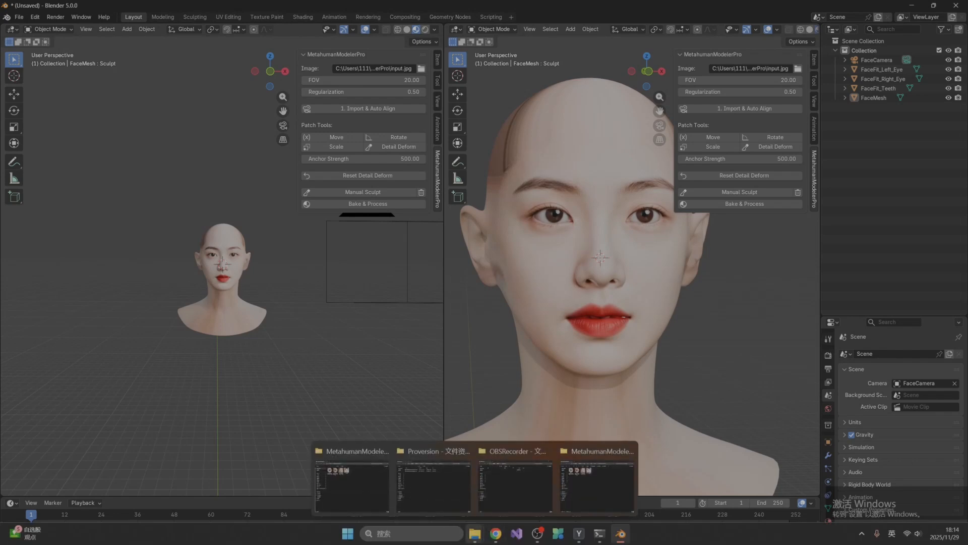
# Open input.jpg from the MetahumanModelerPro folder, then narrow its viewer window and place it next to the textured head.
pyautogui.click(475, 534)
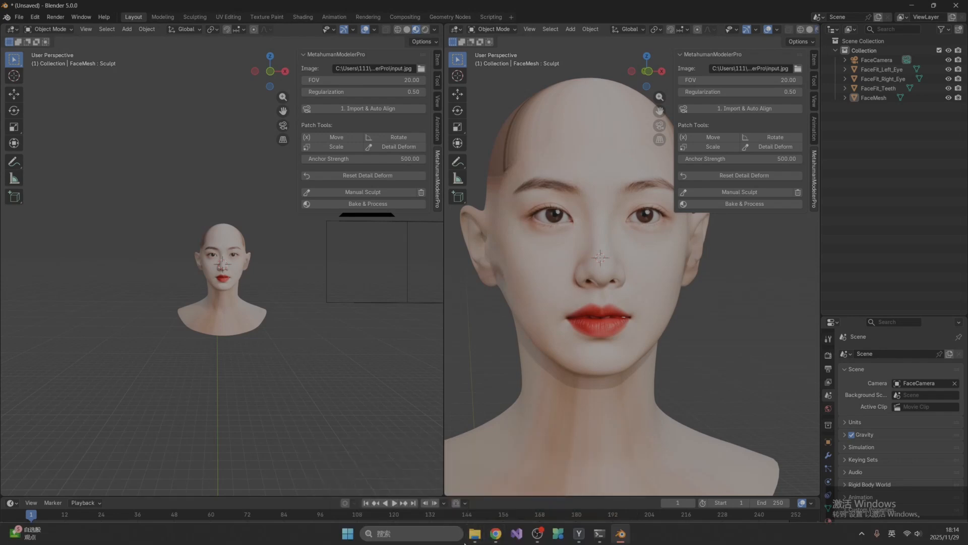
pyautogui.click(475, 538)
pyautogui.click(579, 469)
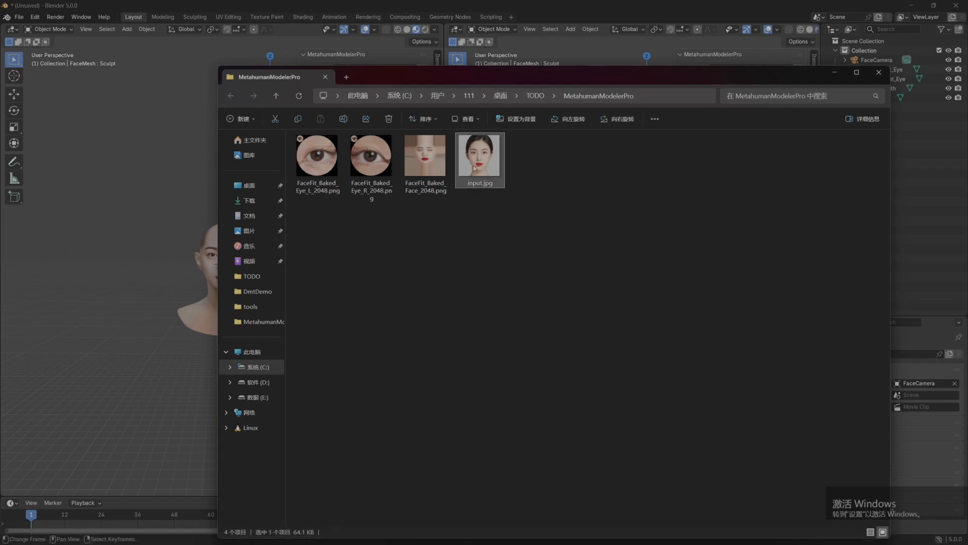
pyautogui.doubleClick(484, 184)
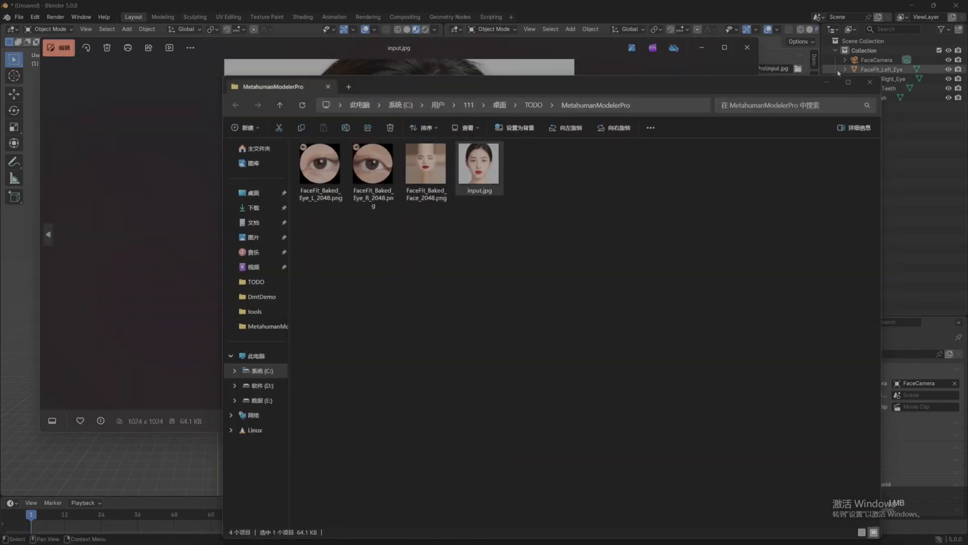
pyautogui.click(837, 70)
pyautogui.moveTo(476, 50); pyautogui.dragTo(277, 103)
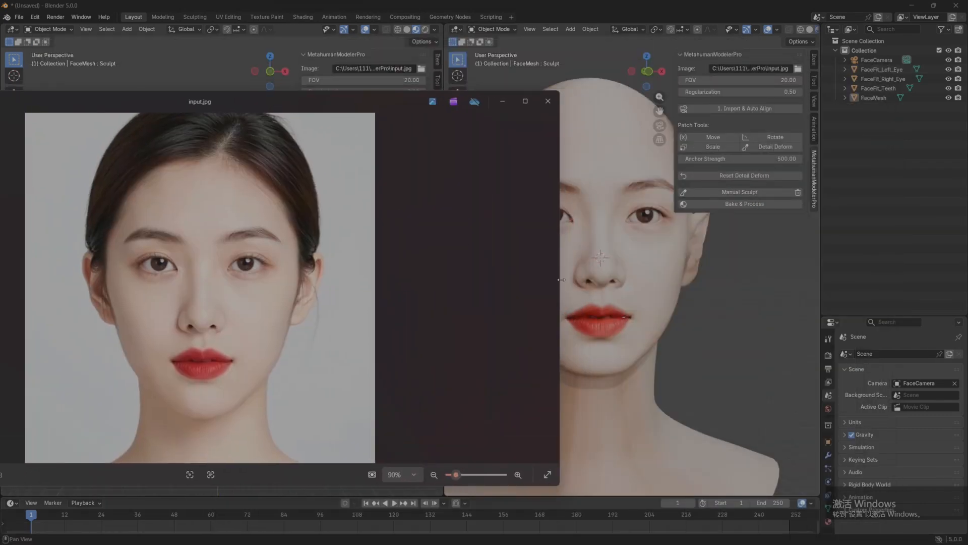
pyautogui.moveTo(561, 279); pyautogui.dragTo(333, 281)
pyautogui.moveTo(113, 110); pyautogui.dragTo(255, 94)
pyautogui.moveTo(564, 292); pyautogui.dragTo(557, 292, button='middle')
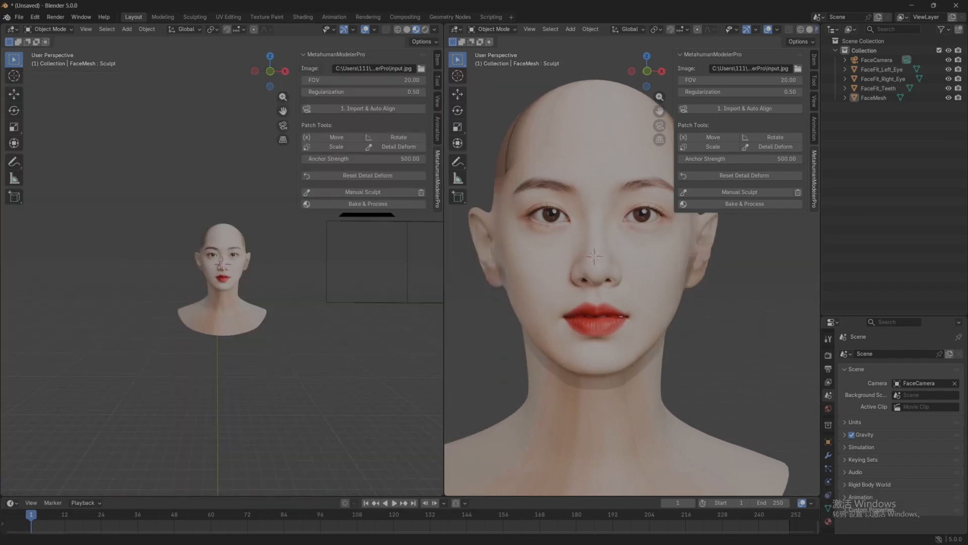
# Widen the viewport showing the head and bring the input.jpg window back beside it for comparison.
pyautogui.moveTo(443, 304); pyautogui.dragTo(237, 305)
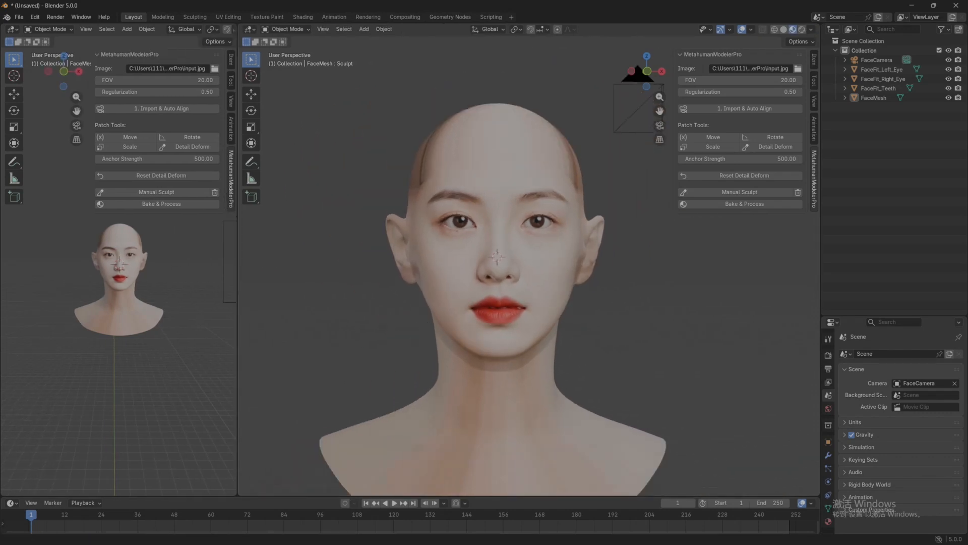
pyautogui.press('super')
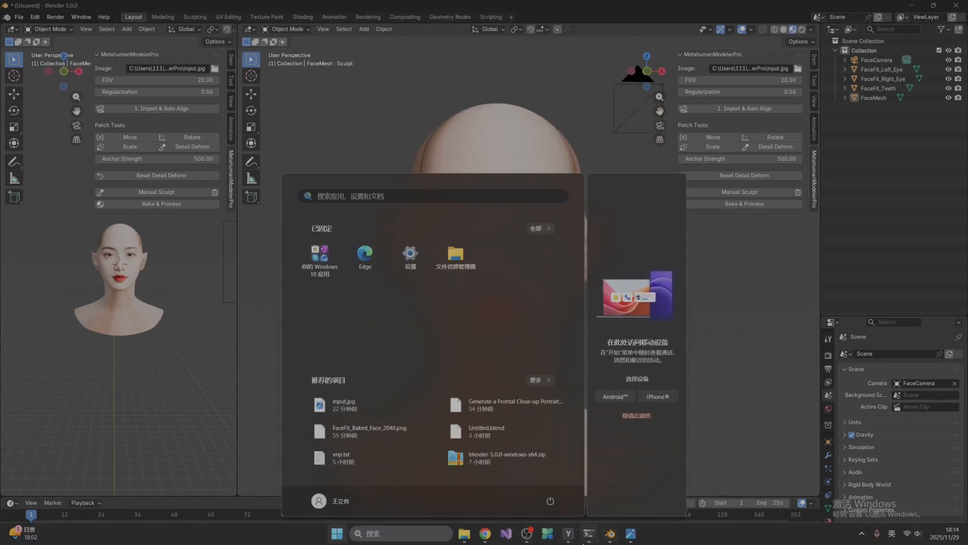
pyautogui.click(629, 535)
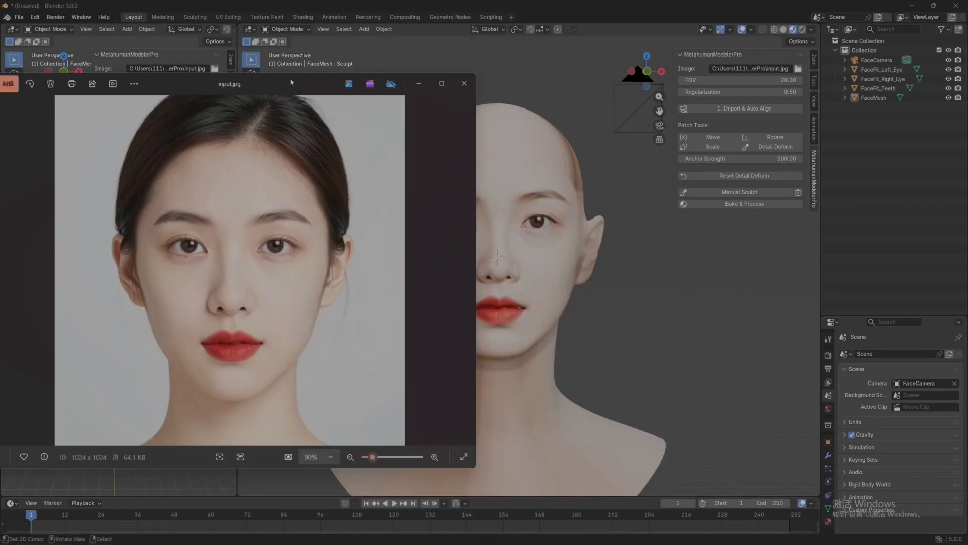
pyautogui.moveTo(291, 81); pyautogui.dragTo(200, 77)
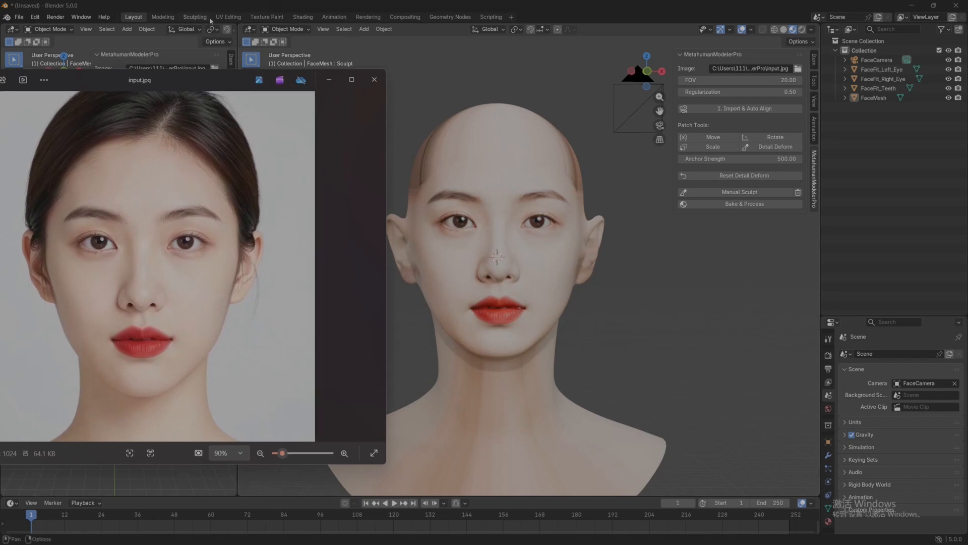
# Switch to the Texture Paint workspace and enlarge the image editor to inspect the lips in the baked face texture.
pyautogui.click(228, 17)
pyautogui.click(266, 16)
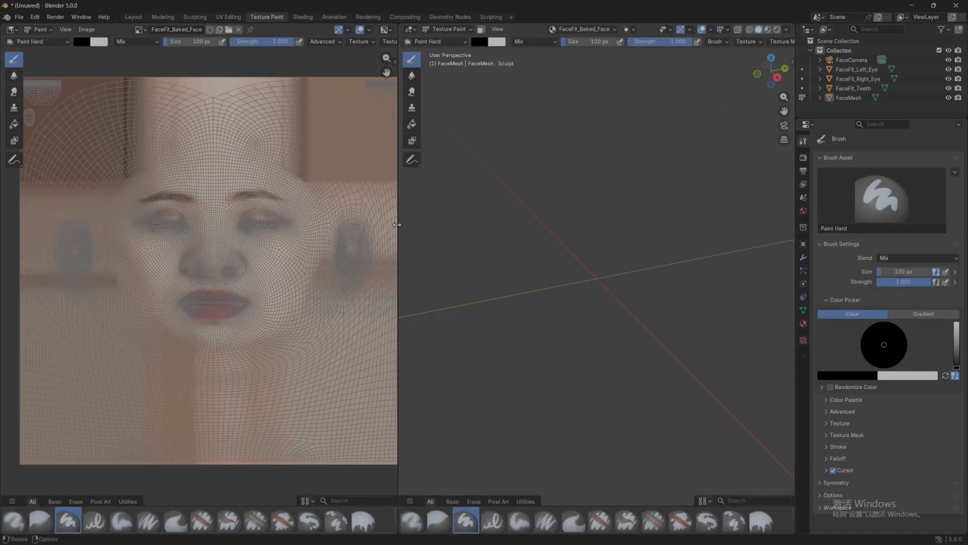
pyautogui.moveTo(397, 224); pyautogui.dragTo(592, 224)
pyautogui.scroll(6, 294, 272)
pyautogui.moveTo(330, 384); pyautogui.dragTo(300, 270, button='middle')
pyautogui.scroll(2, 302, 270)
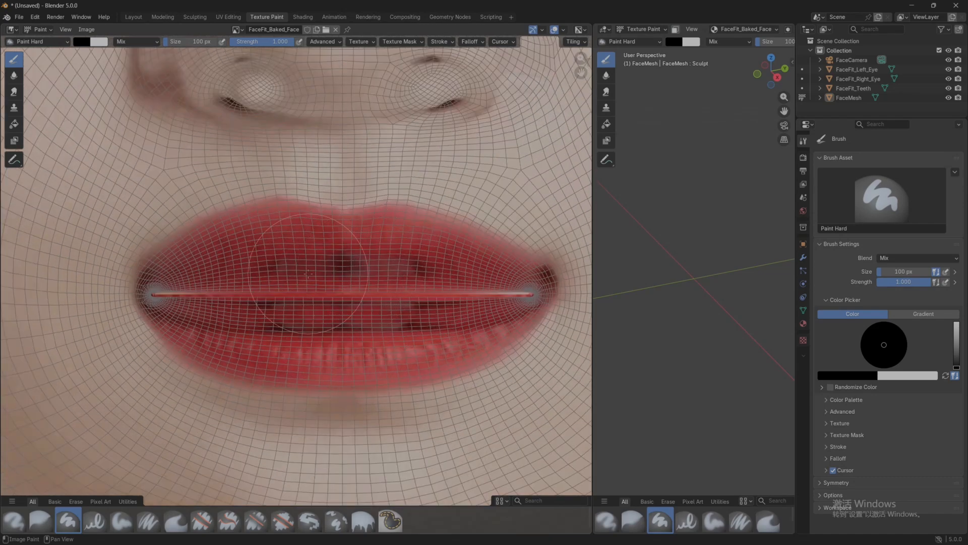
# Choose the Smear brush for texture painting and set its size to 62 px.
pyautogui.click(13, 91)
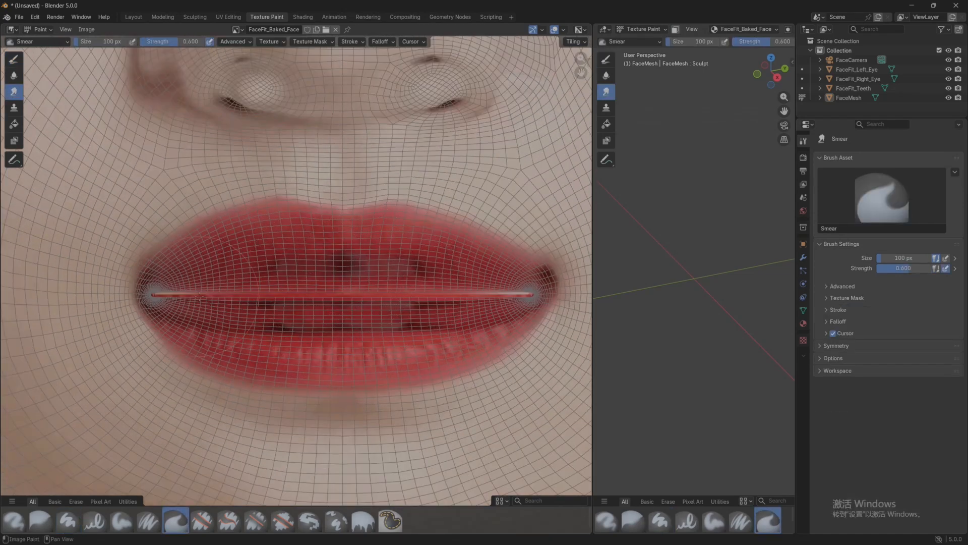
pyautogui.press('f')
pyautogui.click(173, 275)
pyautogui.scroll(-9, 218, 284)
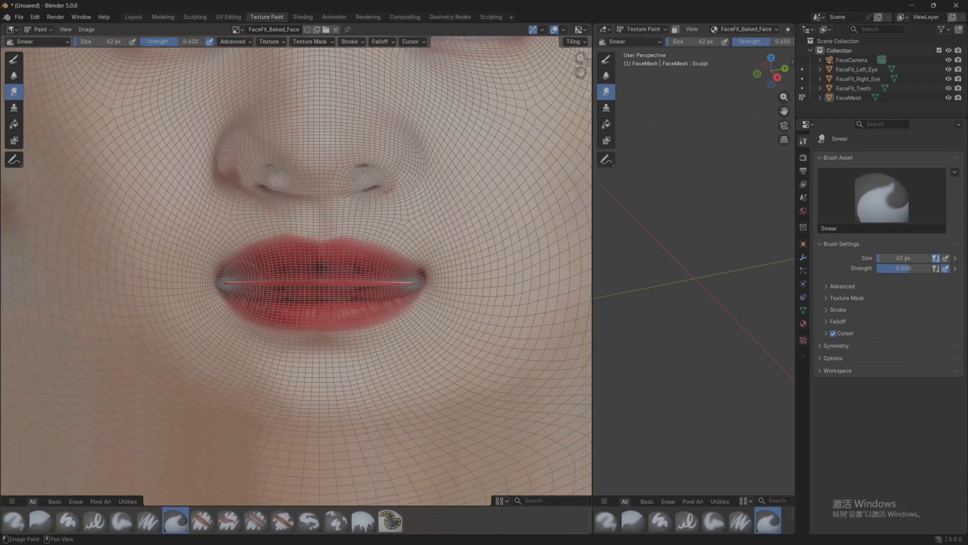
pyautogui.scroll(8, 187, 211)
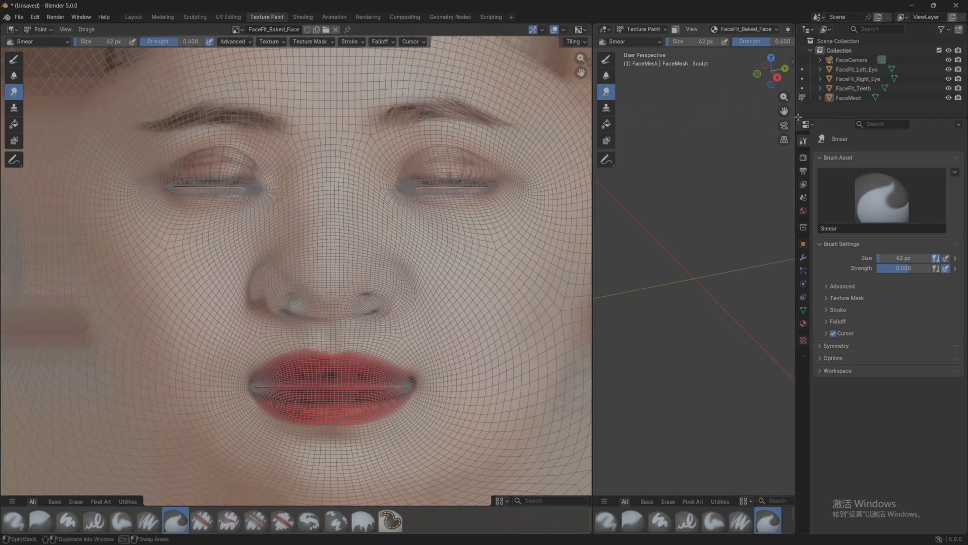
# Resize the workspace areas to give the 3D viewport more room beside the texture and widen the outliner and properties area.
pyautogui.moveTo(796, 113); pyautogui.dragTo(923, 117)
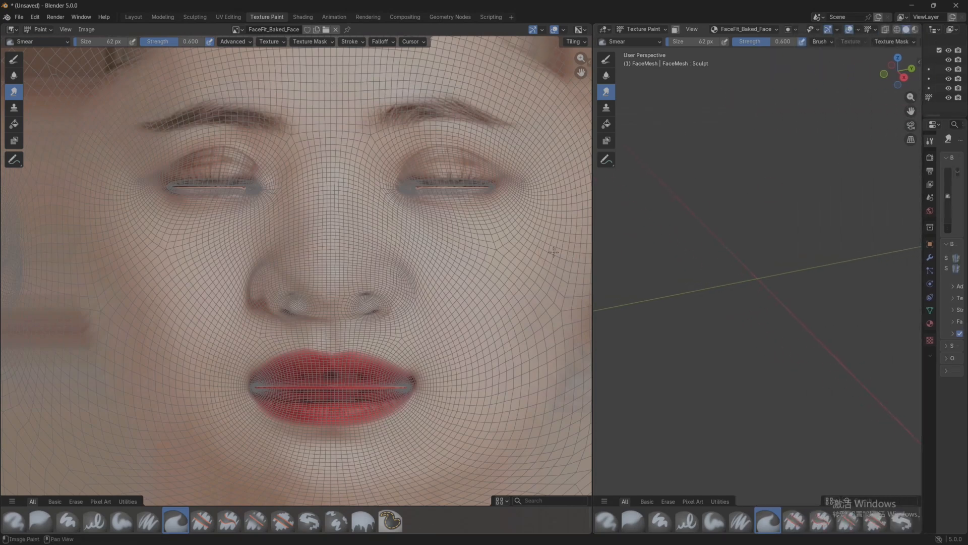
pyautogui.moveTo(596, 242); pyautogui.dragTo(443, 247)
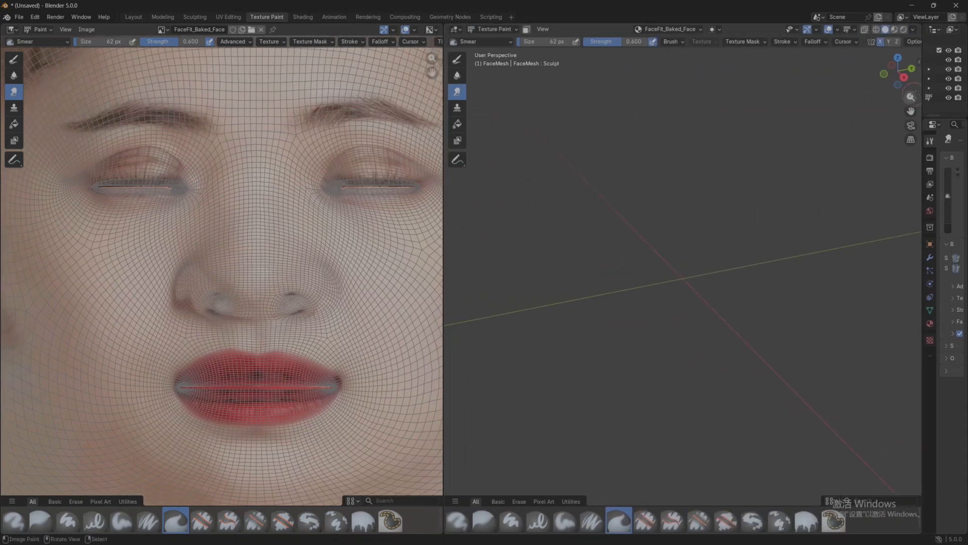
pyautogui.moveTo(923, 101); pyautogui.dragTo(739, 101)
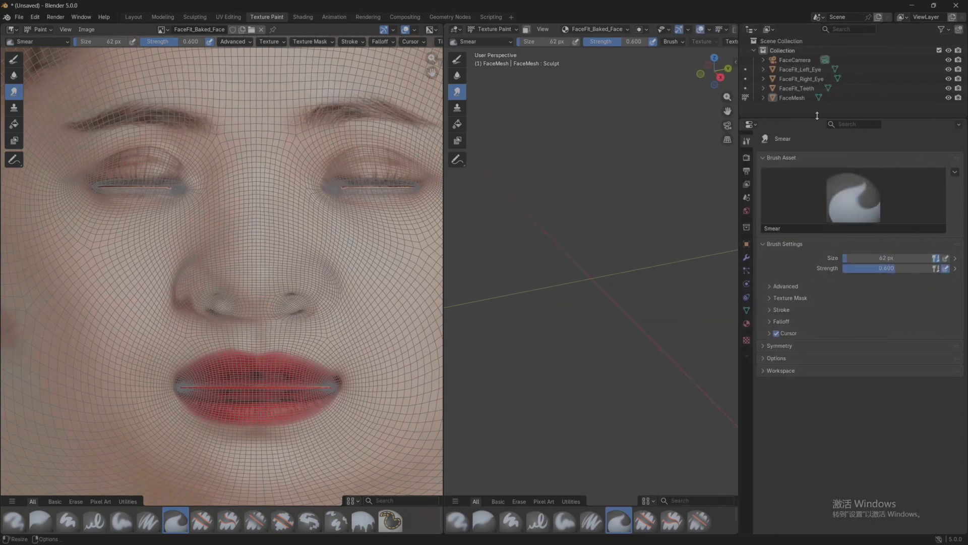
# Select FaceMesh and frame it in the 3D viewport from the front, close on the lips.
pyautogui.click(787, 98)
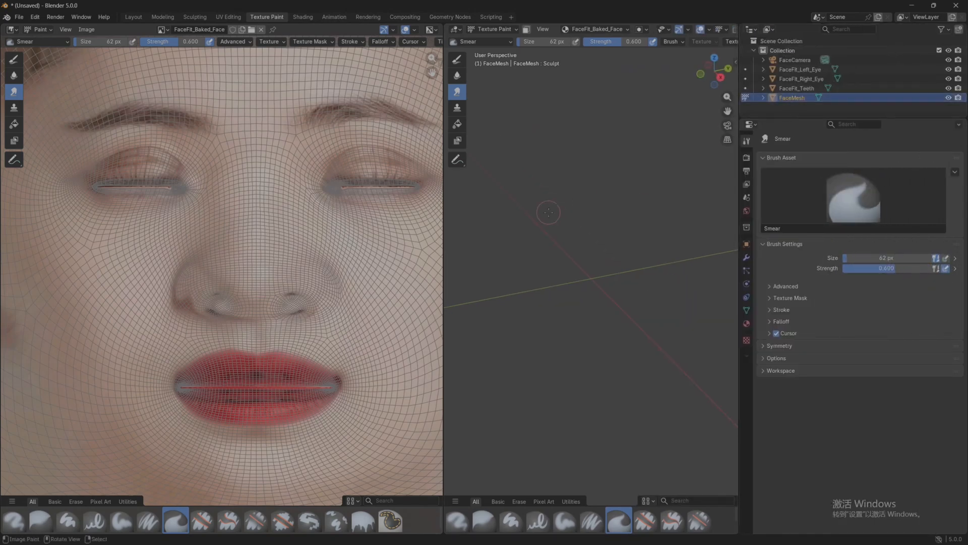
pyautogui.press('`')
pyautogui.click(614, 250)
pyautogui.scroll(-5, 564, 283)
pyautogui.moveTo(564, 283); pyautogui.dragTo(609, 262, button='middle')
pyautogui.scroll(5, 609, 262)
pyautogui.scroll(6, 609, 261)
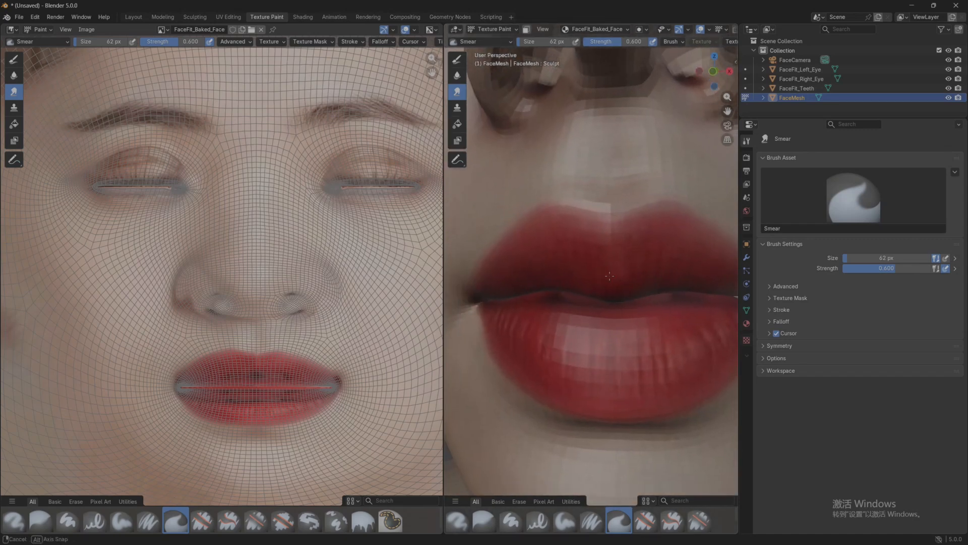
# Smear the texture along the seam between the lips and enlarge the brush to 120 px for the mouth corner.
pyautogui.moveTo(551, 242); pyautogui.dragTo(554, 242)
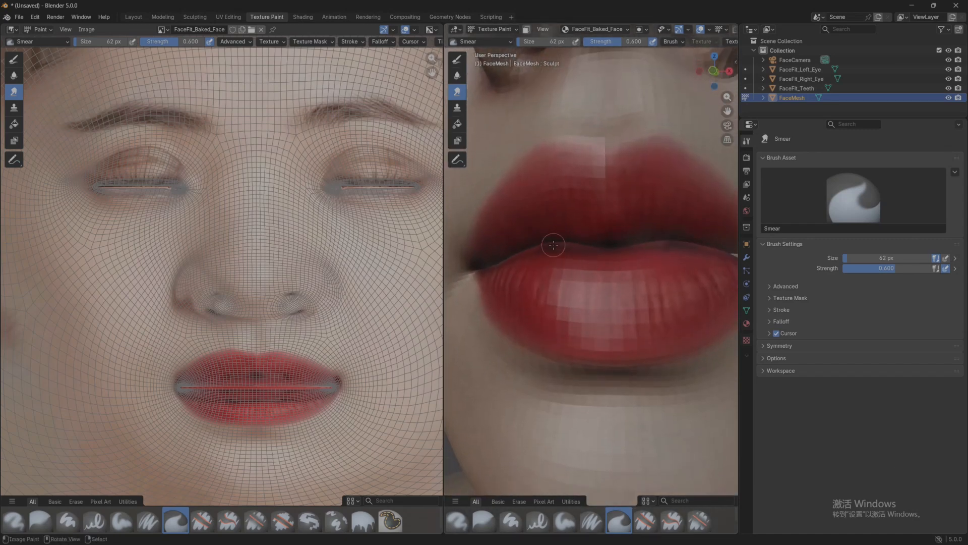
pyautogui.press('f')
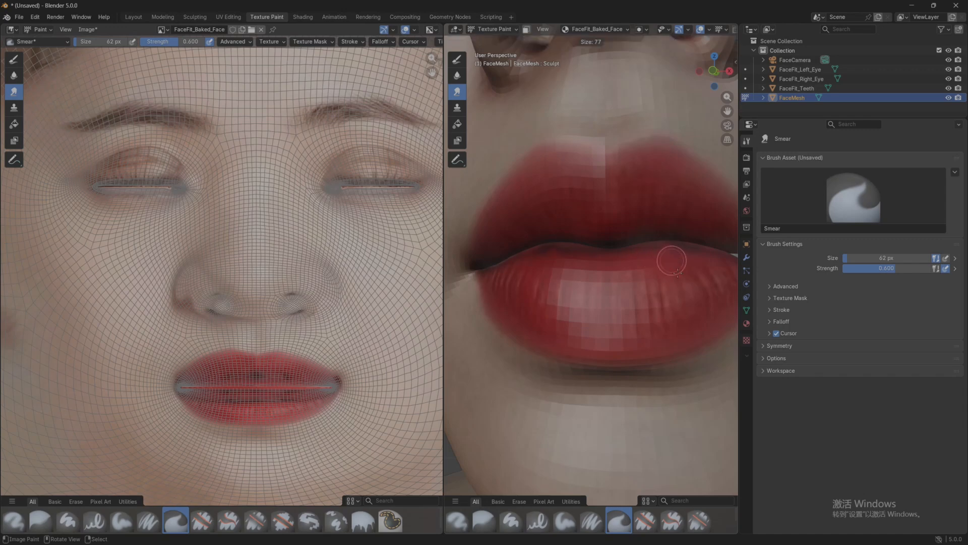
pyautogui.click(693, 309)
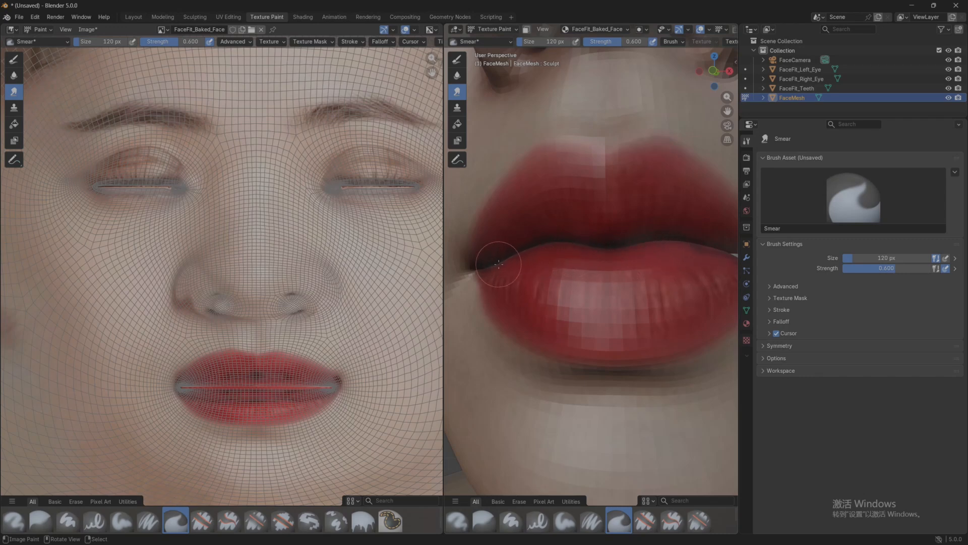
pyautogui.scroll(-3, 498, 263)
pyautogui.moveTo(499, 264); pyautogui.dragTo(597, 309, button='middle')
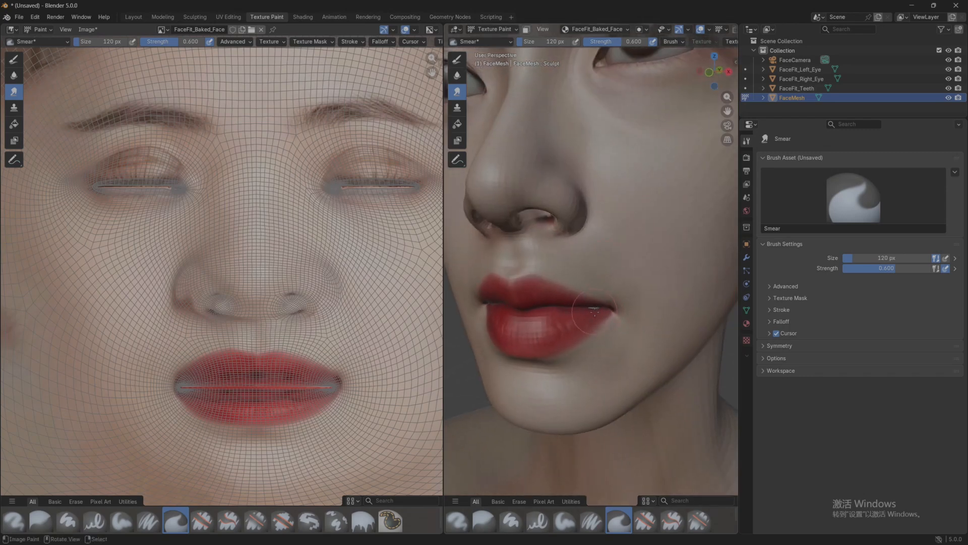
pyautogui.scroll(5, 595, 307)
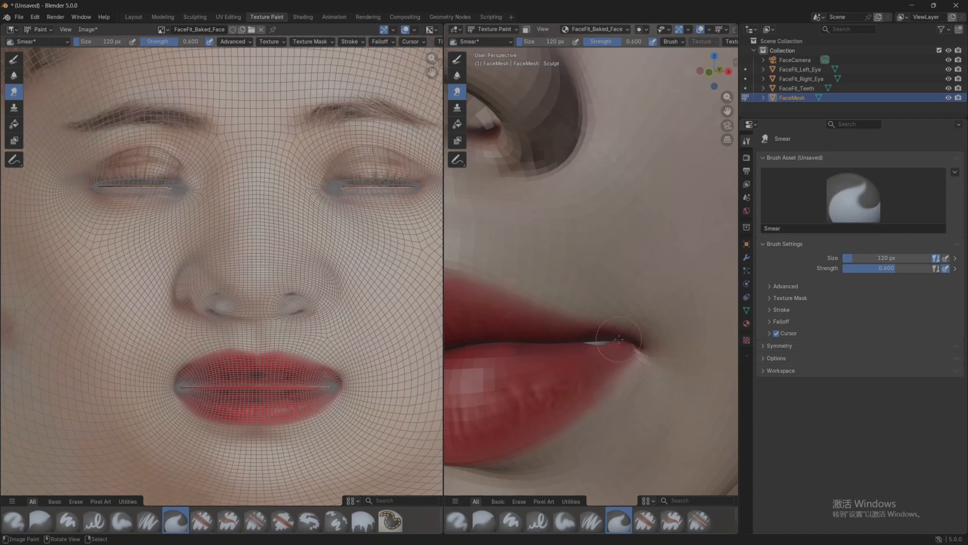
# Smear the skin texture around the head's right eye, from the inner corner along the lower eyelid to the outer corner.
pyautogui.scroll(-6, 627, 344)
pyautogui.moveTo(554, 295); pyautogui.dragTo(587, 273, button='middle')
pyautogui.scroll(5, 559, 251)
pyautogui.scroll(5, 560, 250)
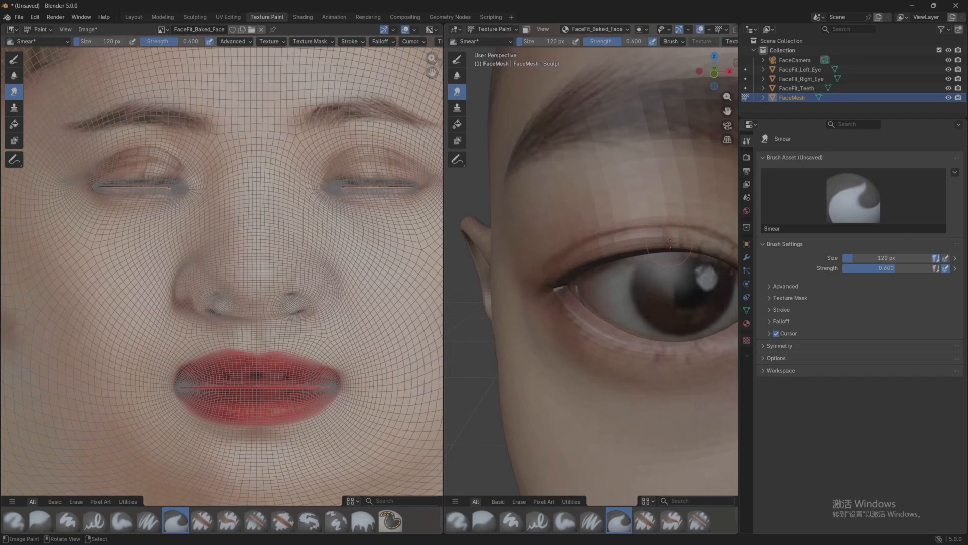
pyautogui.moveTo(687, 244)
pyautogui.keyDown('shift'); pyautogui.mouseDown(button='middle')
pyautogui.moveTo(520, 282)
pyautogui.moveTo(540, 267)
pyautogui.moveTo(605, 286)
pyautogui.mouseUp(button='middle'); pyautogui.keyUp('shift')
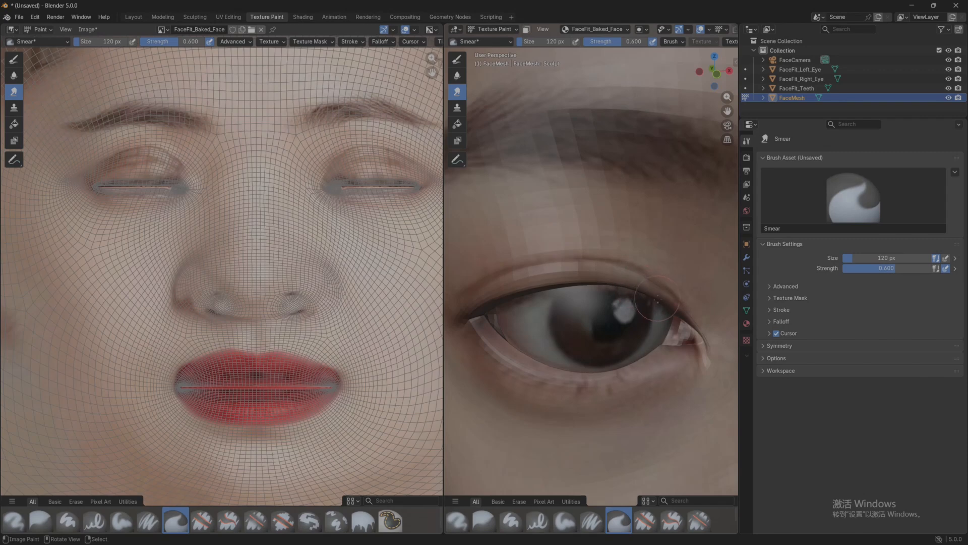
pyautogui.moveTo(692, 342); pyautogui.dragTo(586, 382)
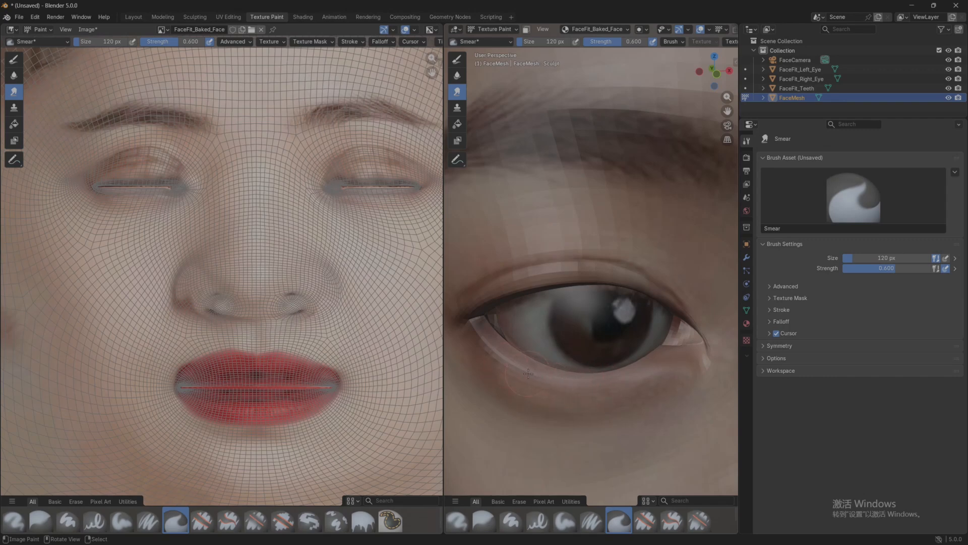
pyautogui.moveTo(519, 370); pyautogui.dragTo(467, 316)
pyautogui.scroll(-6, 519, 323)
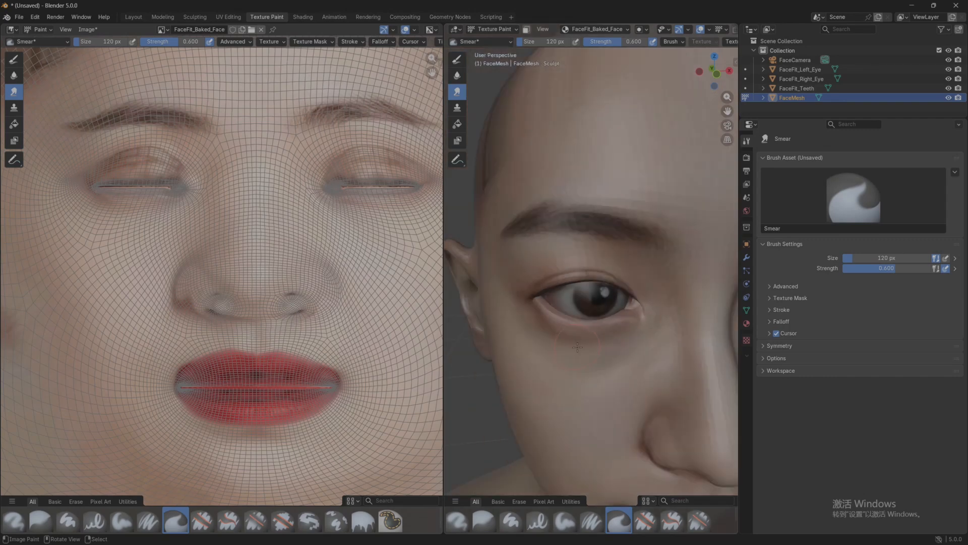
# Smear the skin texture along the upper eyelid of the head's left eye toward its outer corner.
pyautogui.moveTo(613, 339); pyautogui.dragTo(575, 302, button='middle')
pyautogui.scroll(4, 570, 300)
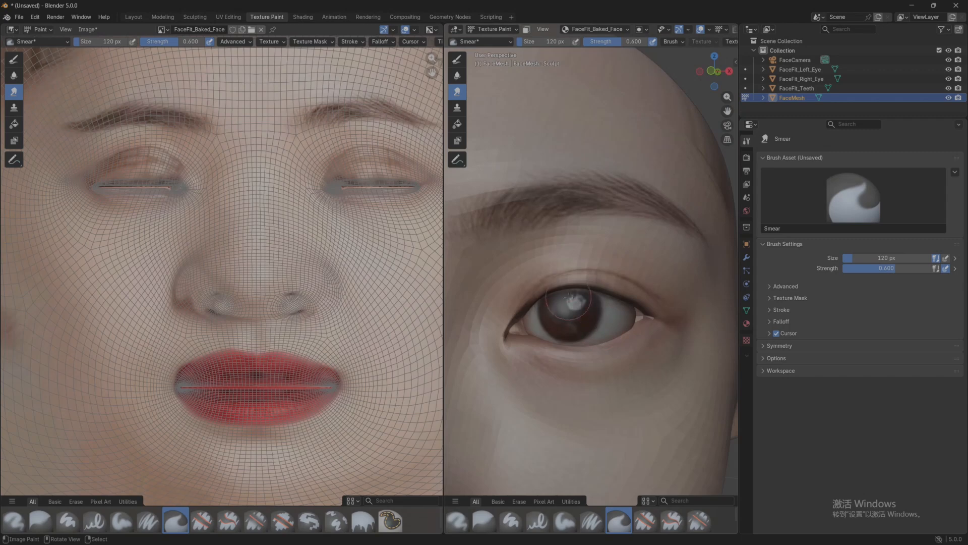
pyautogui.moveTo(555, 292); pyautogui.dragTo(554, 289)
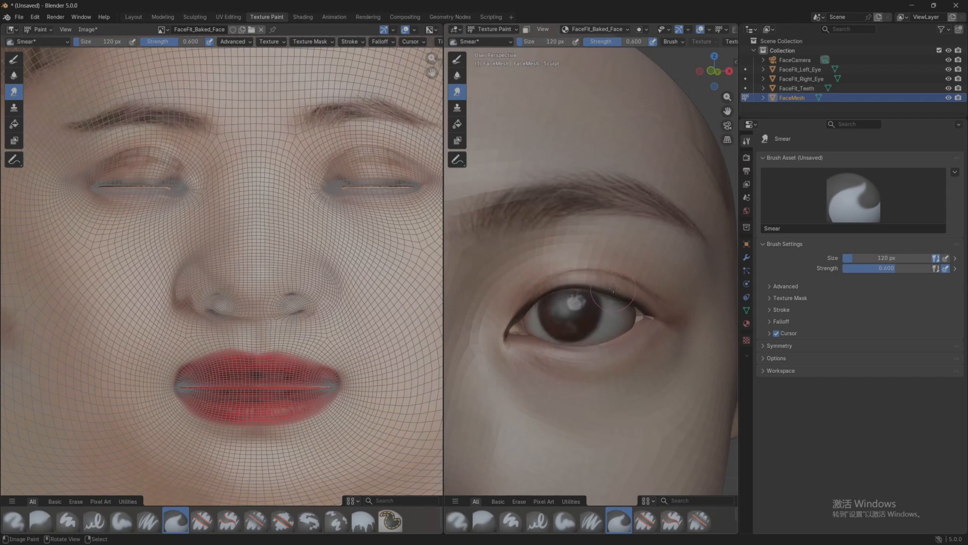
pyautogui.moveTo(613, 288); pyautogui.dragTo(636, 299)
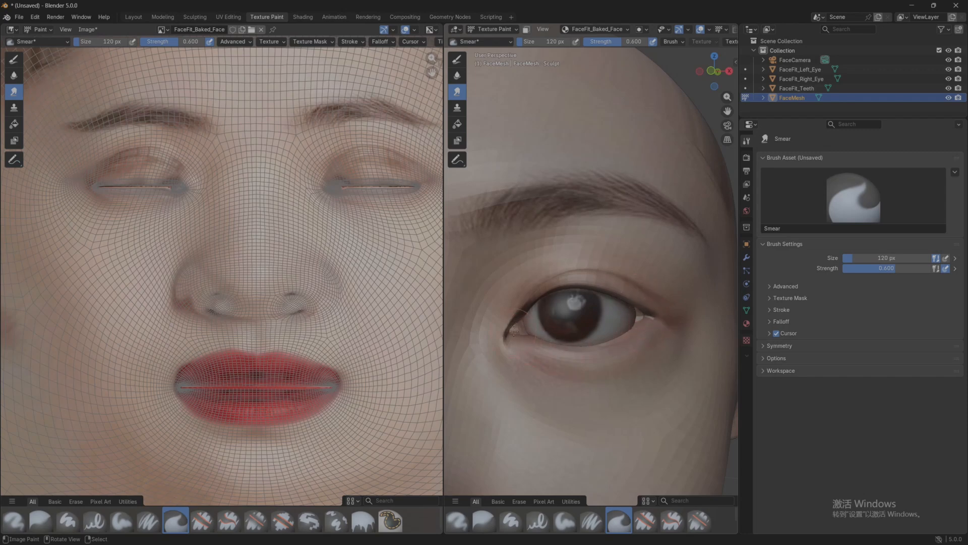
# Examine the baked texture under the chin, along the jaw and neck, and on both sides of the head.
pyautogui.scroll(-7, 562, 323)
pyautogui.moveTo(562, 323); pyautogui.dragTo(582, 267, button='middle')
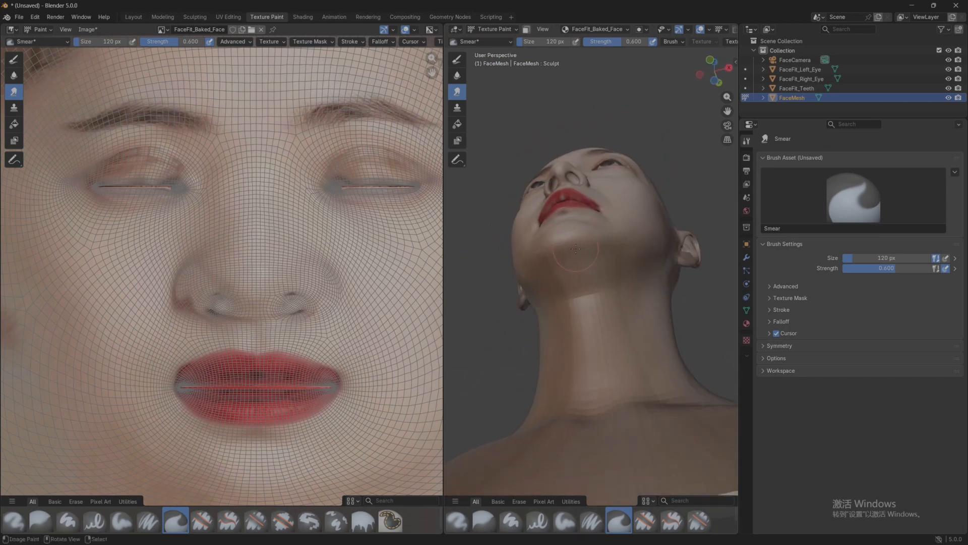
pyautogui.scroll(4, 582, 267)
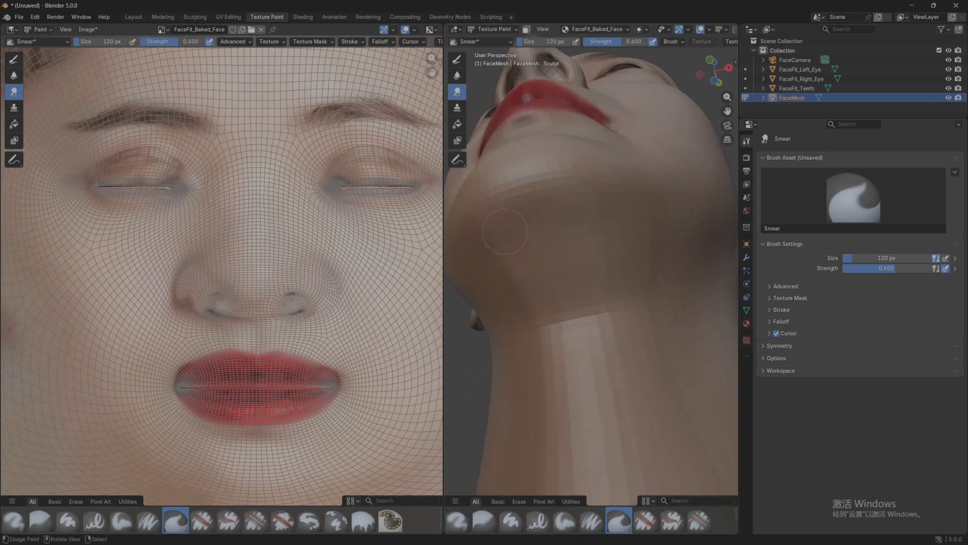
pyautogui.moveTo(504, 232); pyautogui.dragTo(595, 274, button='middle')
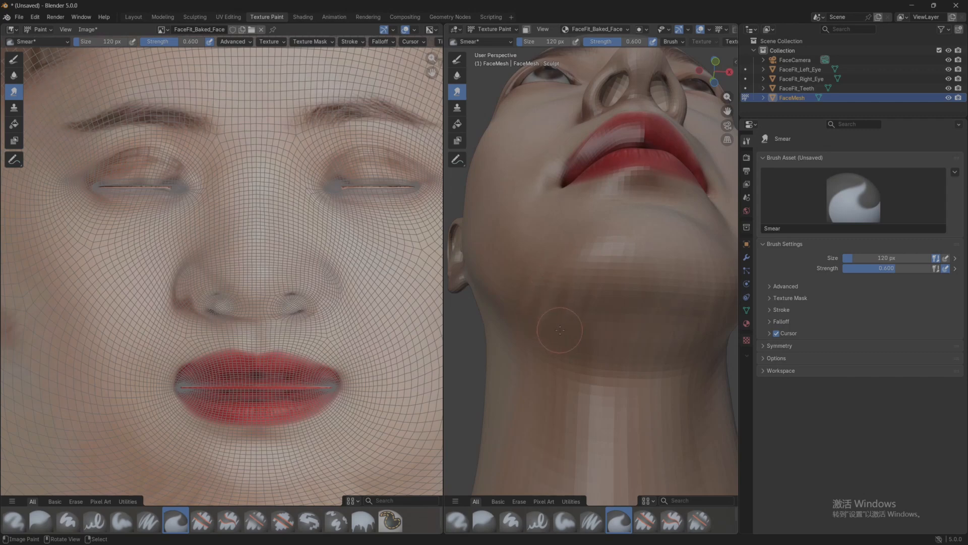
pyautogui.scroll(-3, 560, 330)
pyautogui.moveTo(560, 330); pyautogui.dragTo(464, 378, button='middle')
pyautogui.scroll(2, 564, 312)
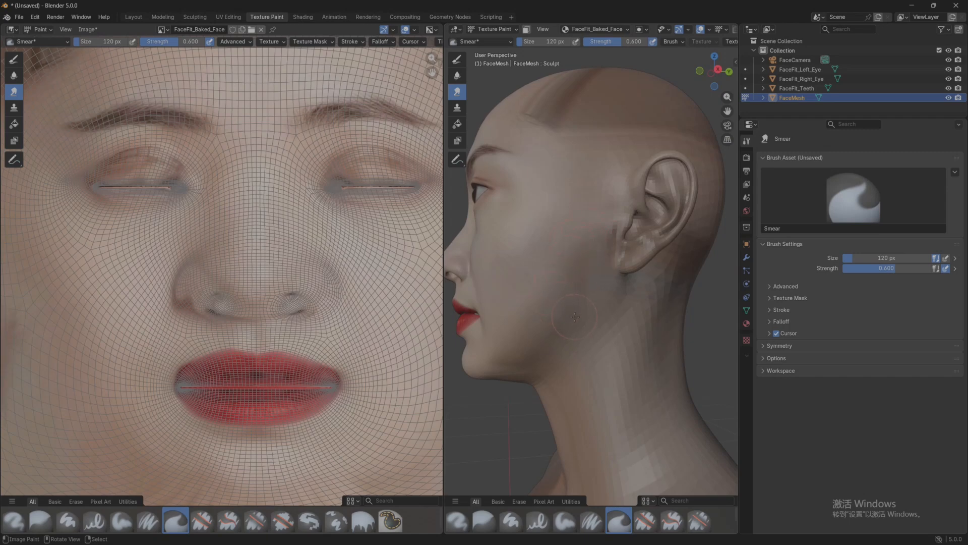
pyautogui.moveTo(575, 316); pyautogui.dragTo(686, 302, button='middle')
pyautogui.scroll(3, 610, 275)
pyautogui.moveTo(610, 275); pyautogui.dragTo(587, 283, button='middle')
pyautogui.scroll(3, 581, 283)
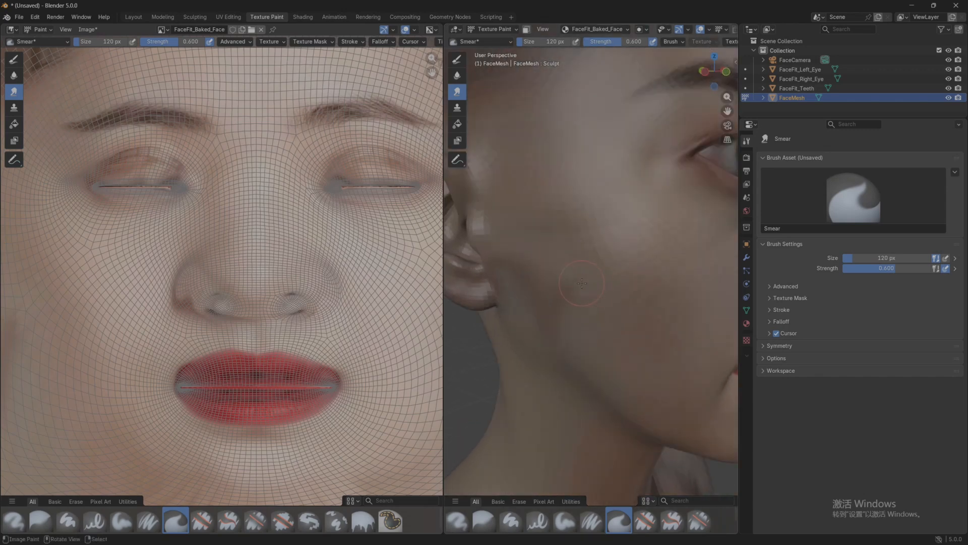
pyautogui.scroll(-5, 550, 312)
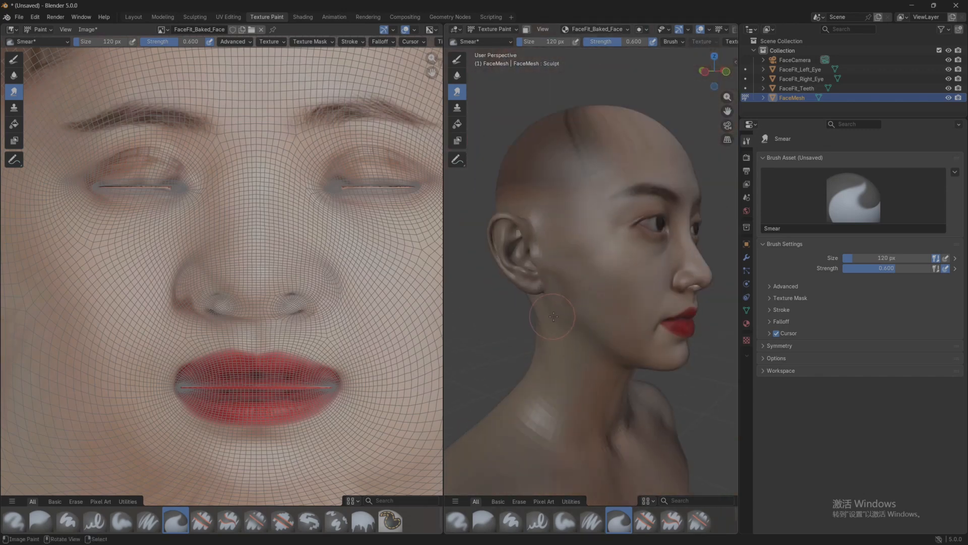
# Set the Smear strength to 0.906 and smear light forehead skin into the dark hairline area on the head's right side.
pyautogui.moveTo(564, 153)
pyautogui.mouseDown()
pyautogui.moveTo(587, 171)
pyautogui.moveTo(594, 164)
pyautogui.mouseUp()
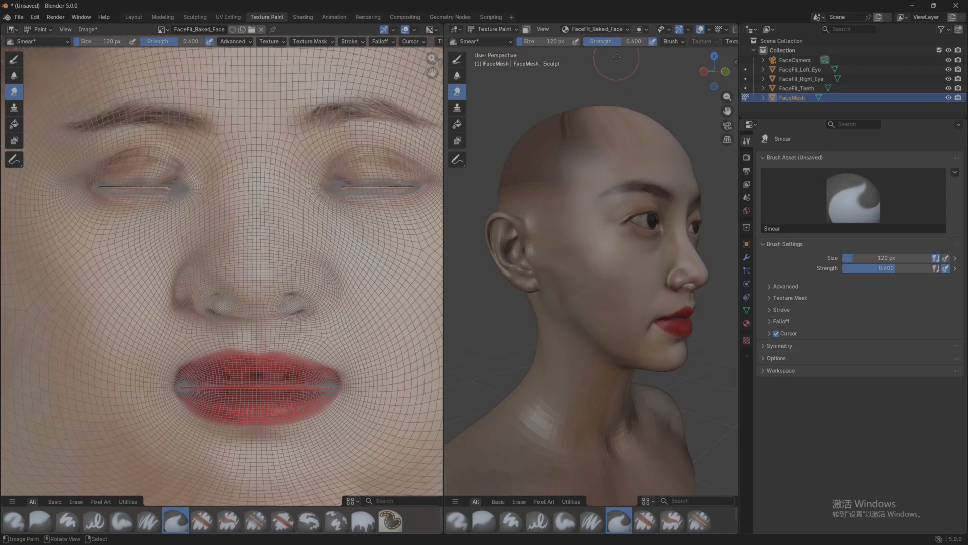
pyautogui.moveTo(620, 41); pyautogui.dragTo(638, 42)
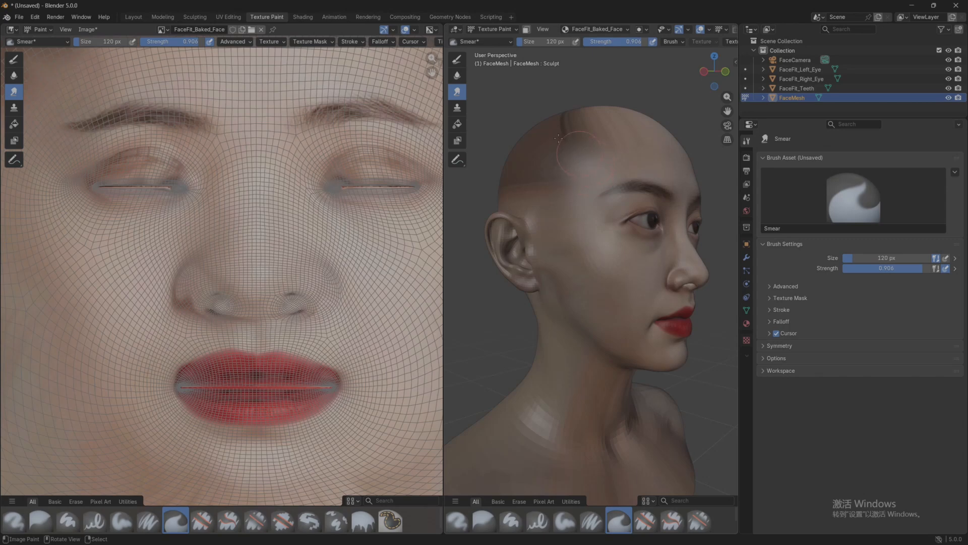
pyautogui.moveTo(579, 154)
pyautogui.mouseDown()
pyautogui.moveTo(557, 123)
pyautogui.moveTo(556, 151)
pyautogui.moveTo(539, 150)
pyautogui.mouseUp()
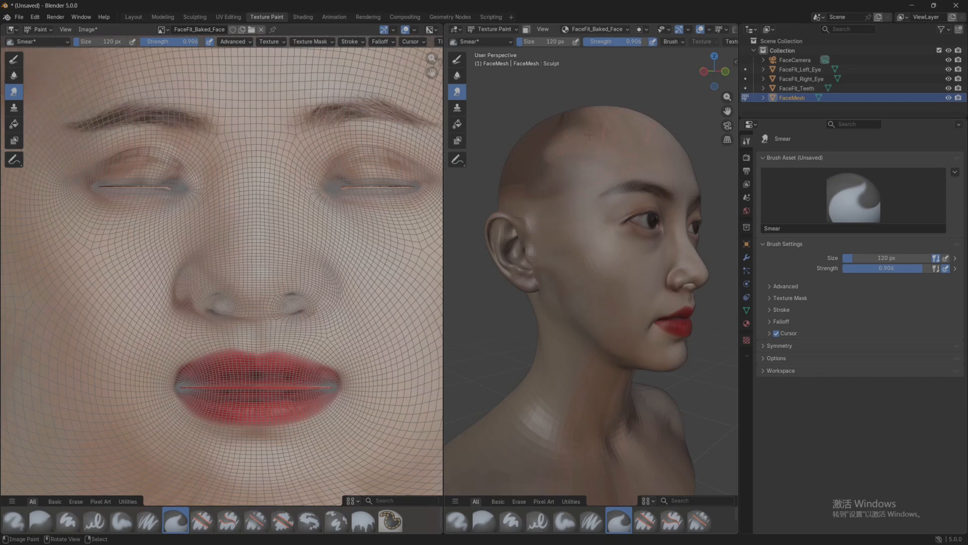
pyautogui.moveTo(557, 134); pyautogui.dragTo(575, 286, button='middle')
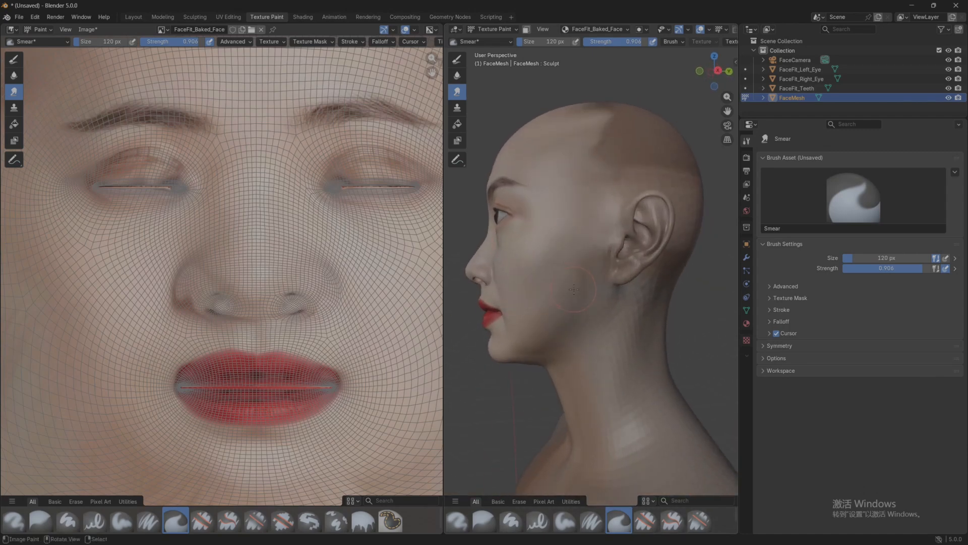
pyautogui.scroll(3, 573, 289)
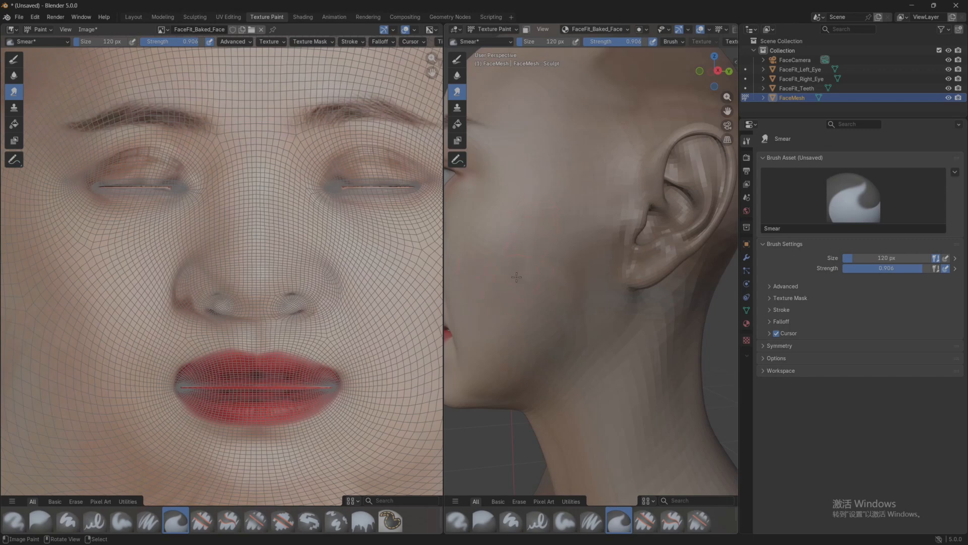
pyautogui.scroll(-5, 542, 281)
pyautogui.moveTo(542, 281)
pyautogui.mouseDown(button='middle')
pyautogui.moveTo(632, 293)
pyautogui.moveTo(634, 268)
pyautogui.moveTo(586, 278)
pyautogui.mouseUp(button='middle')
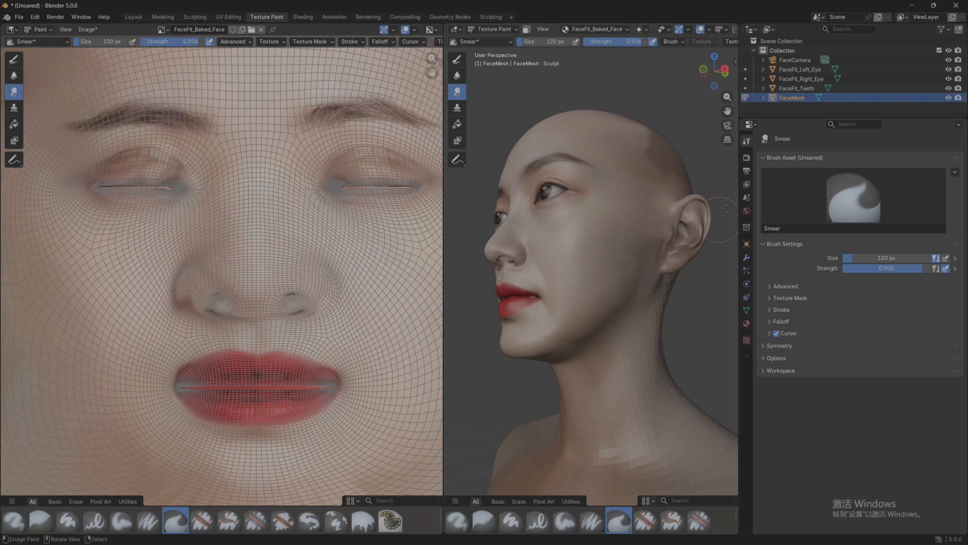
# In the Layout workspace, move FaceFit_Teeth about 0.001 m back along the global Y axis, working in side view.
pyautogui.click(797, 88)
pyautogui.moveTo(585, 226)
pyautogui.mouseDown(button='middle')
pyautogui.moveTo(549, 226)
pyautogui.moveTo(653, 261)
pyautogui.mouseUp(button='middle')
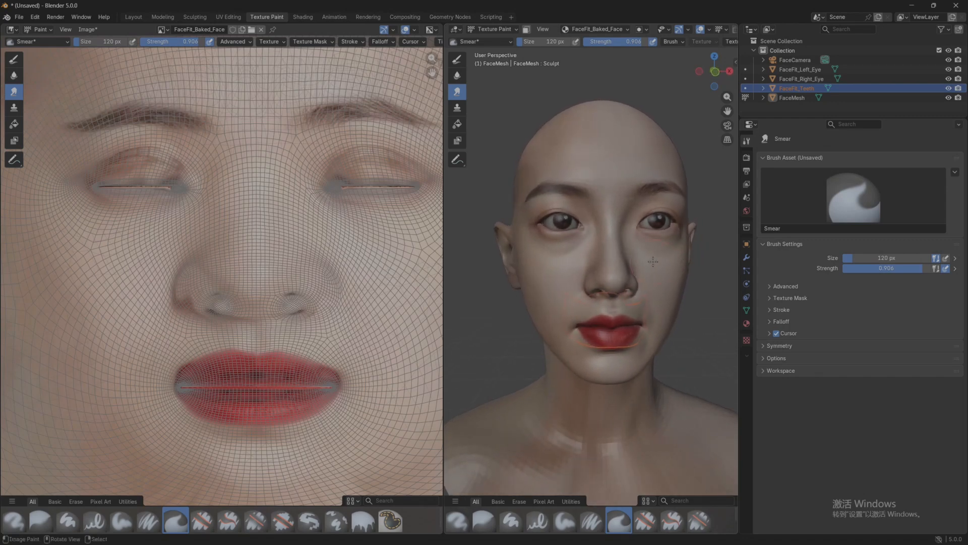
pyautogui.rightClick(626, 82)
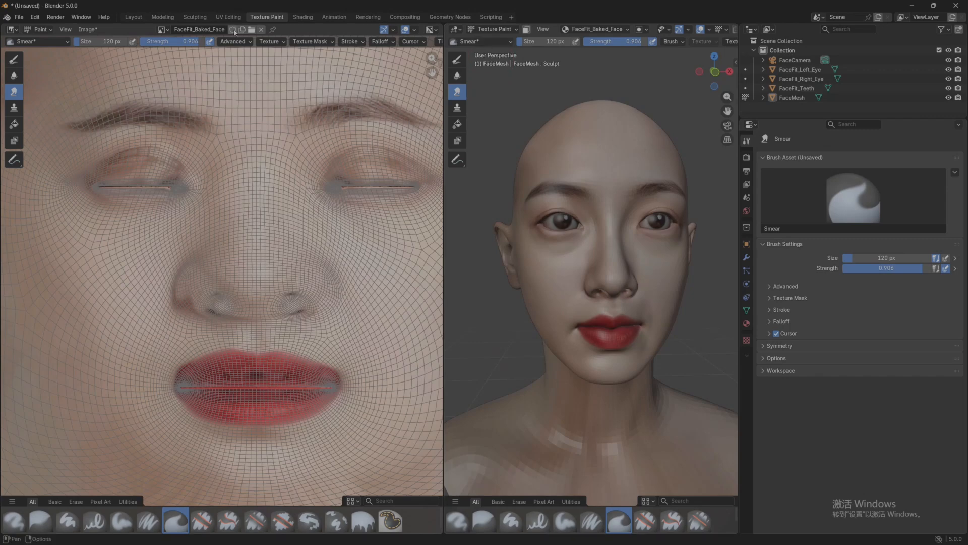
pyautogui.click(130, 18)
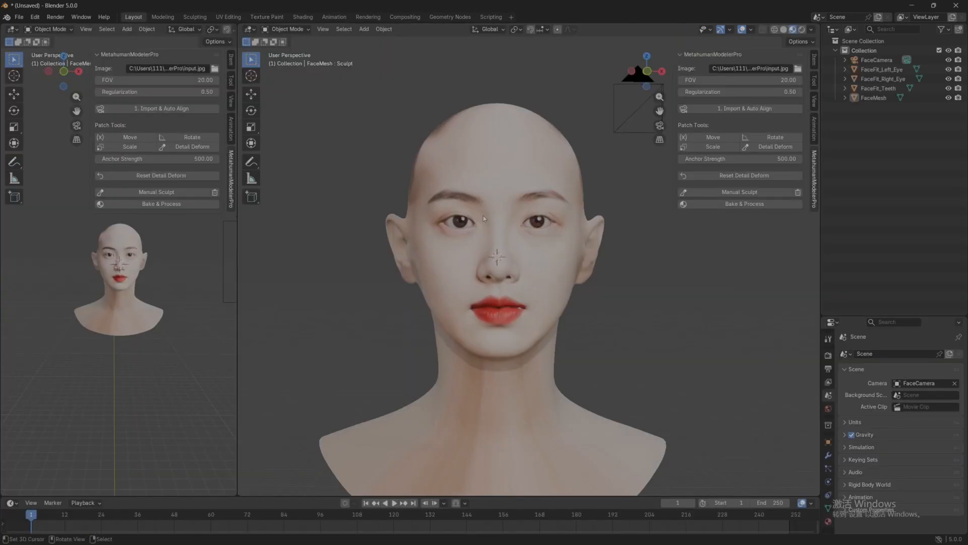
pyautogui.scroll(5, 612, 231)
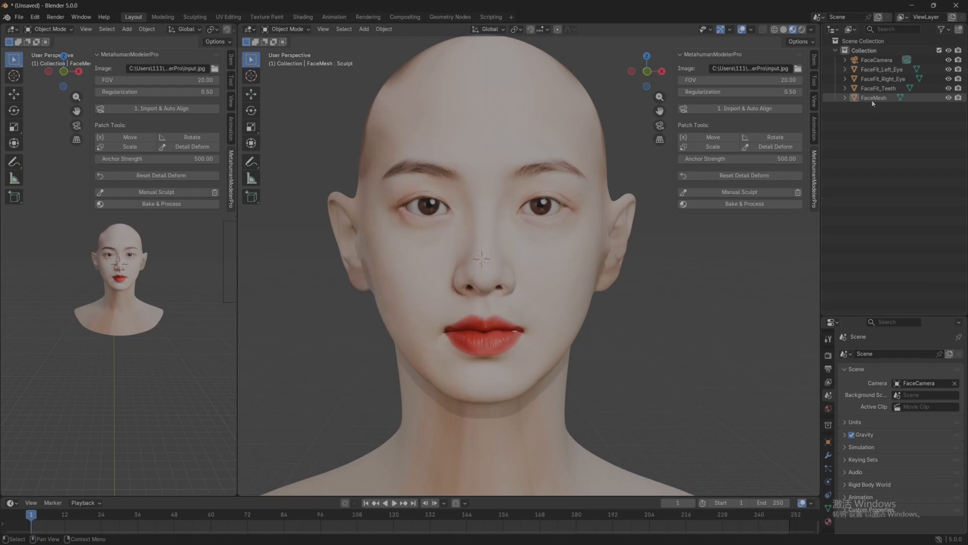
pyautogui.click(877, 88)
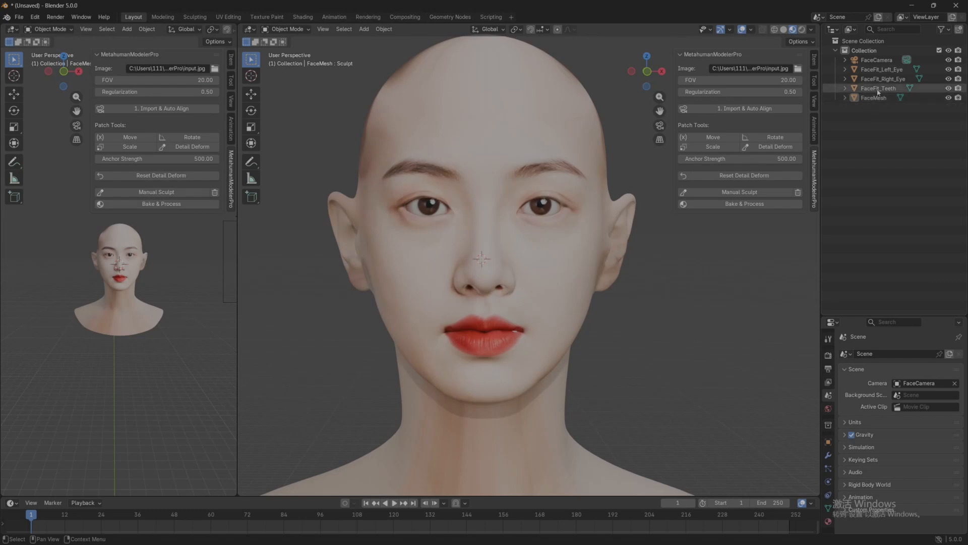
pyautogui.press('s')
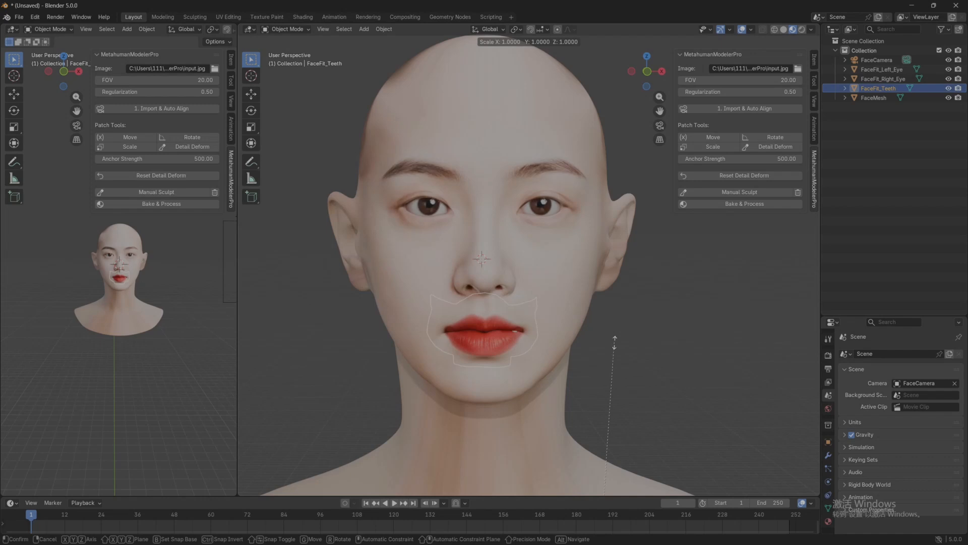
pyautogui.press('Escape')
pyautogui.moveTo(614, 343); pyautogui.dragTo(482, 343, button='middle')
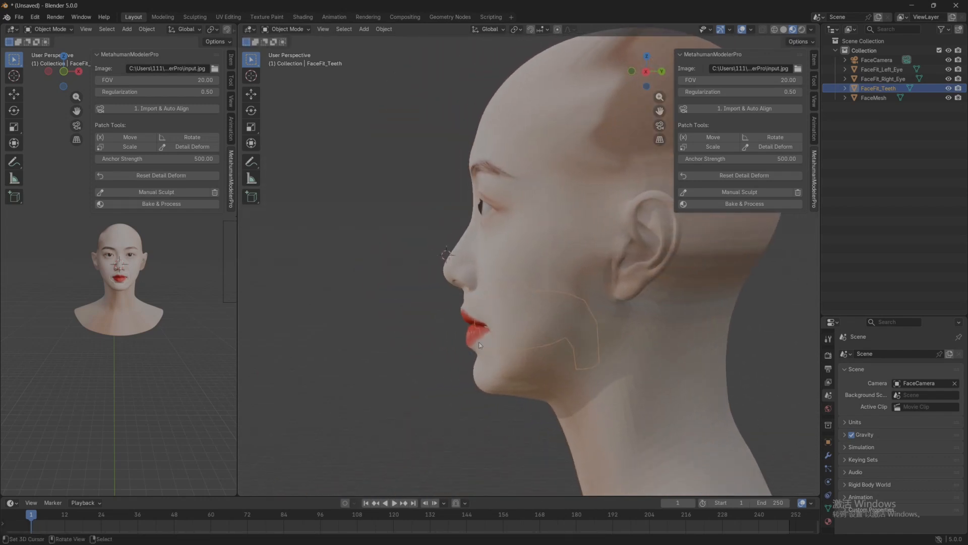
pyautogui.press('g')
pyautogui.press('y')
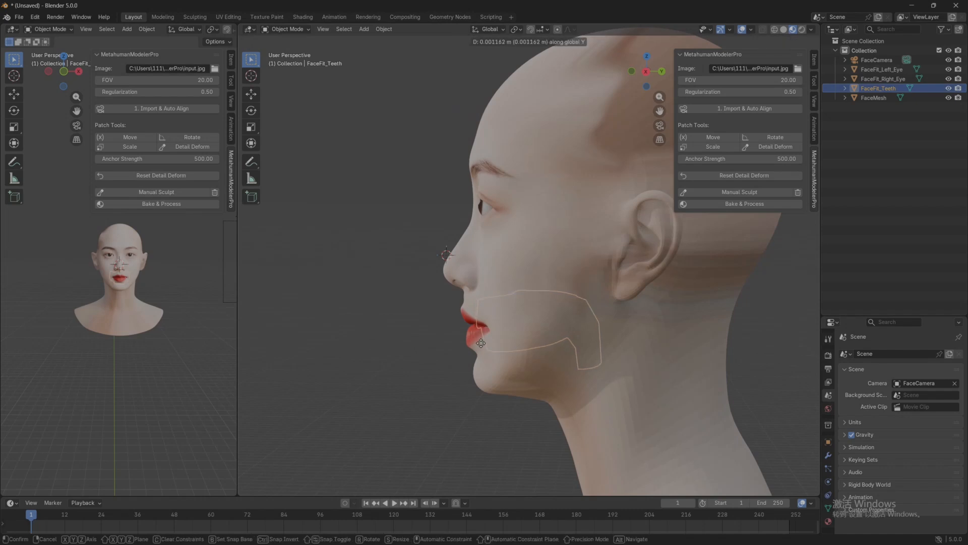
pyautogui.click(480, 343)
# Select FaceMesh and return to the Texture Paint workspace, with the 3D view close on the mouth corner.
pyautogui.moveTo(452, 349); pyautogui.dragTo(551, 353, button='middle')
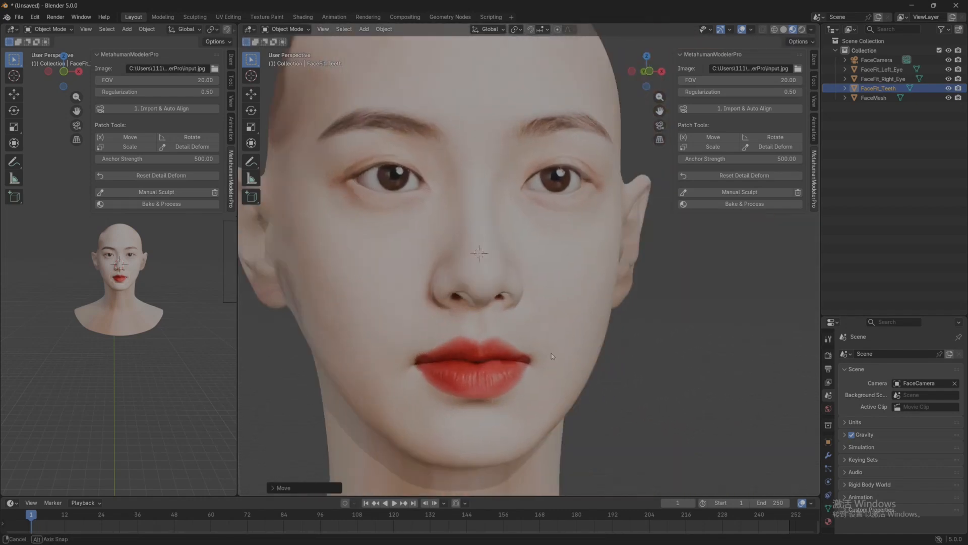
pyautogui.scroll(5, 529, 338)
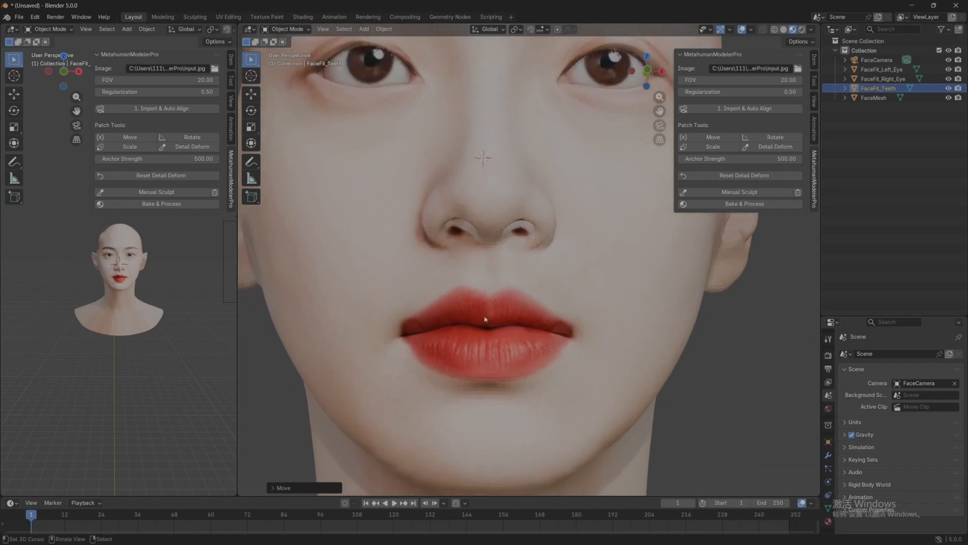
pyautogui.click(485, 319)
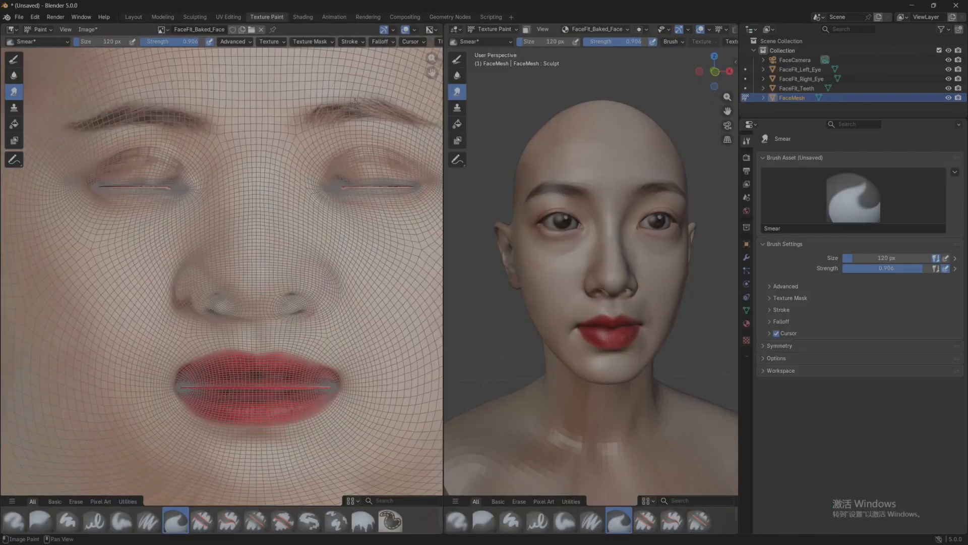
pyautogui.click(277, 18)
pyautogui.scroll(8, 510, 305)
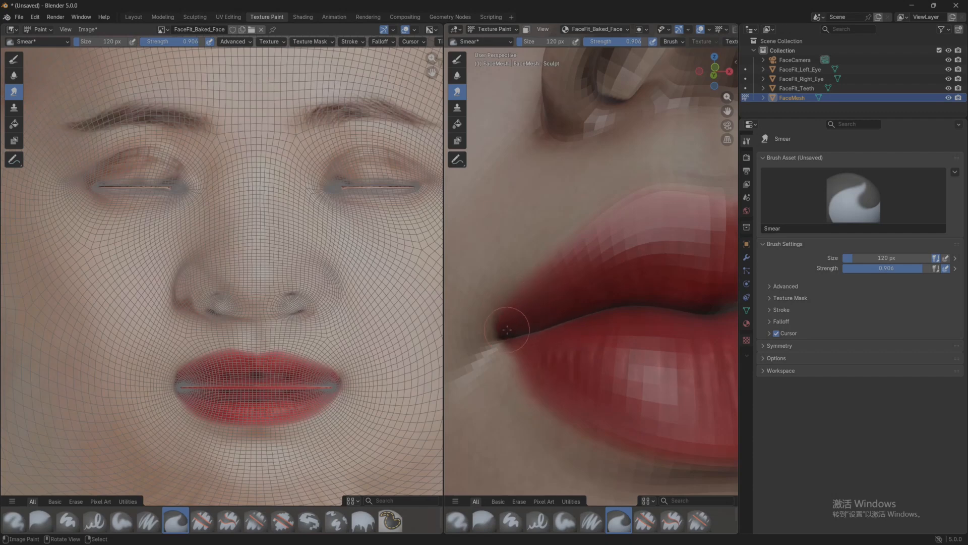
pyautogui.scroll(-2, 528, 332)
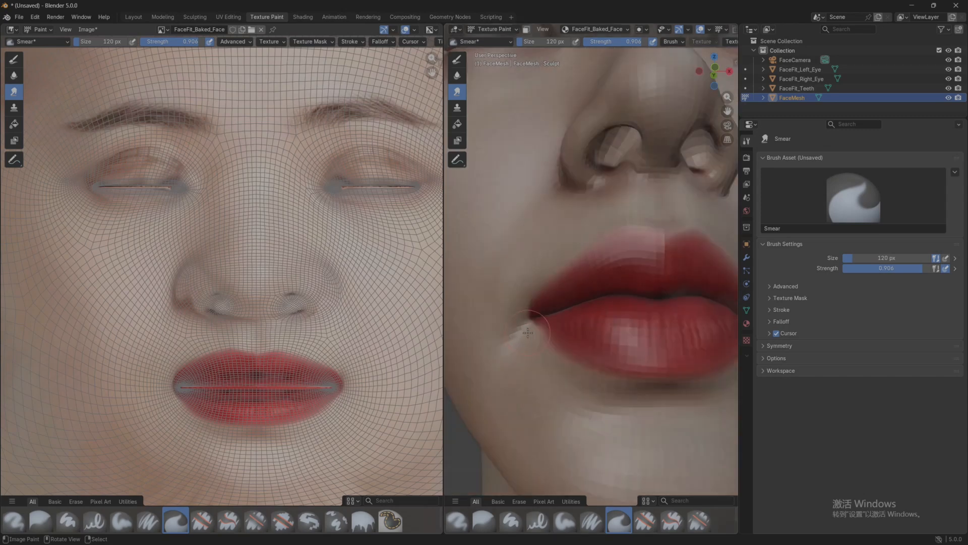
pyautogui.scroll(-2, 528, 332)
pyautogui.moveTo(595, 314); pyautogui.dragTo(529, 320, button='middle')
pyautogui.scroll(4, 529, 320)
pyautogui.moveTo(494, 348)
pyautogui.keyDown('shift'); pyautogui.mouseDown(button='middle')
pyautogui.moveTo(621, 297)
pyautogui.moveTo(592, 278)
pyautogui.mouseUp(button='middle'); pyautogui.keyUp('shift')
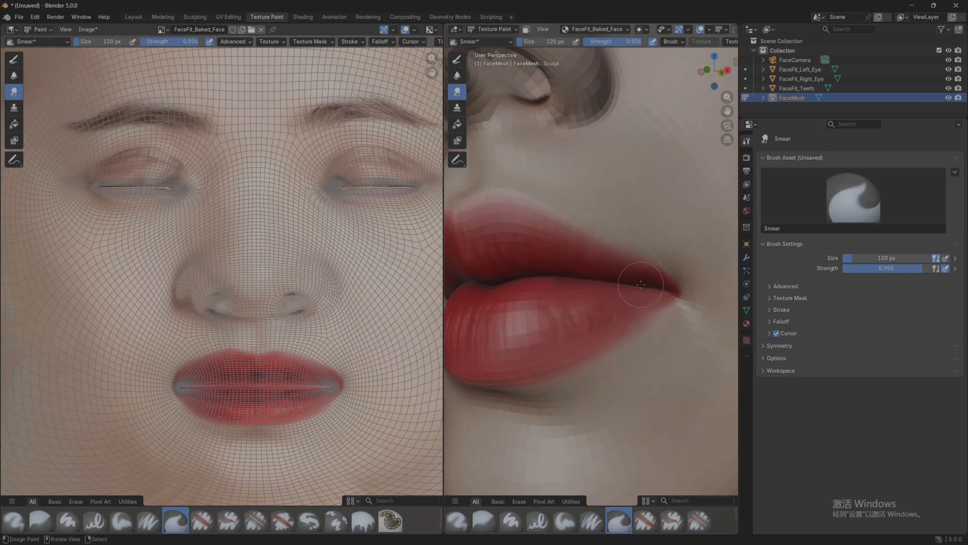
# Reduce the Smear brush to 46 px and smear out the dark spots on the upper lip in the 2D texture image.
pyautogui.scroll(2, 250, 292)
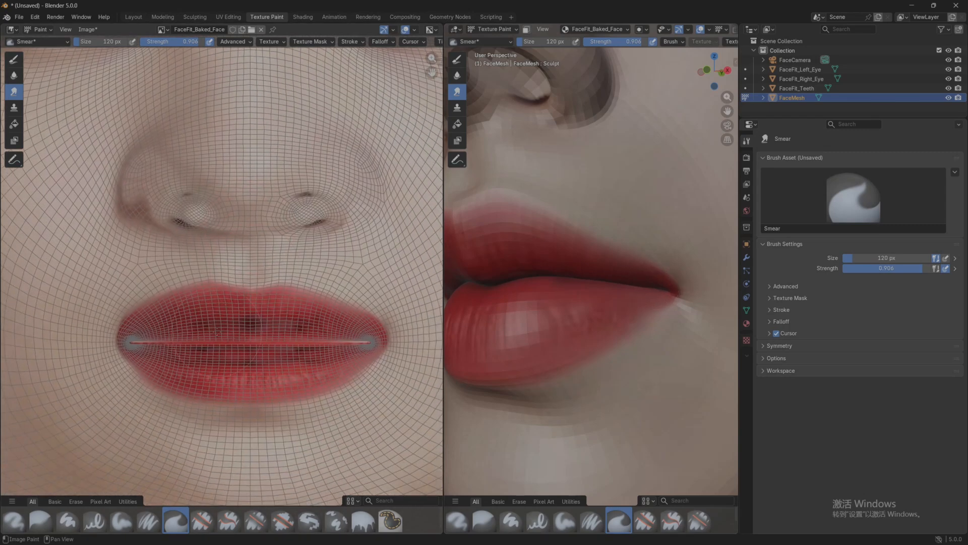
pyautogui.scroll(5, 217, 332)
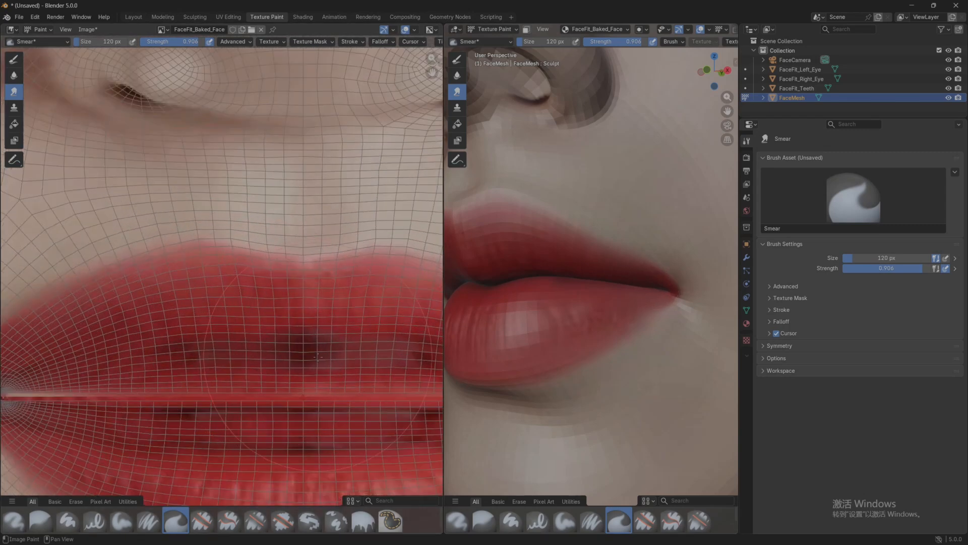
pyautogui.press('f')
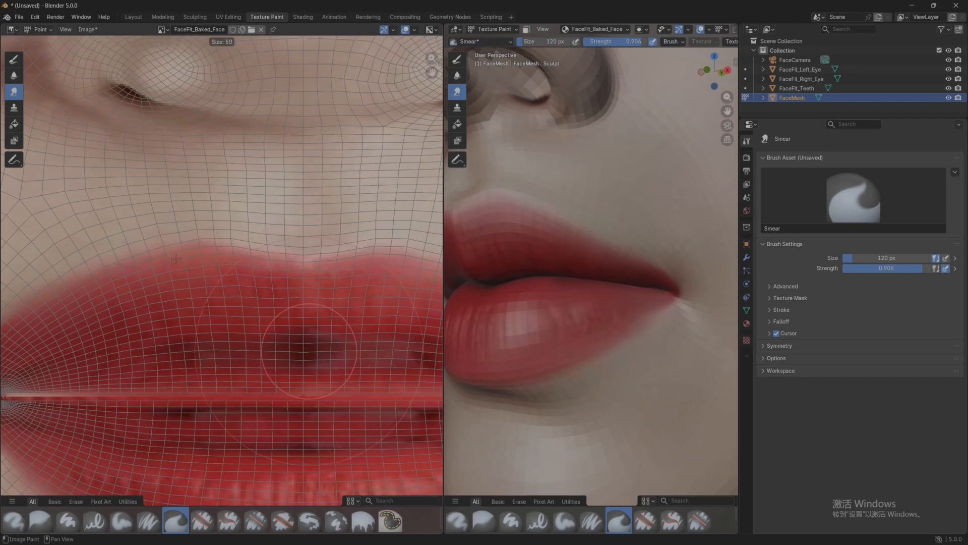
pyautogui.click(325, 362)
pyautogui.moveTo(310, 337)
pyautogui.mouseDown()
pyautogui.moveTo(316, 354)
pyautogui.moveTo(238, 362)
pyautogui.mouseUp()
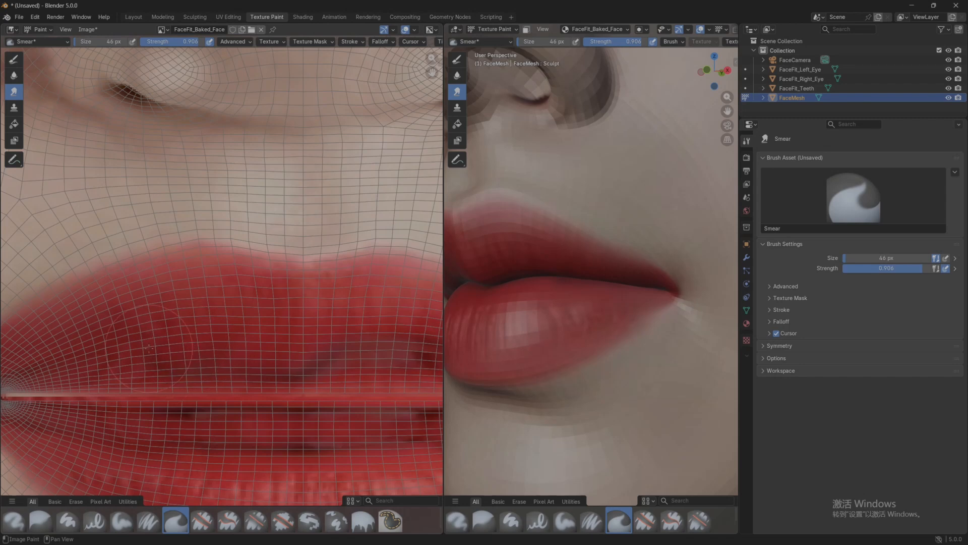
pyautogui.moveTo(326, 364); pyautogui.dragTo(298, 384)
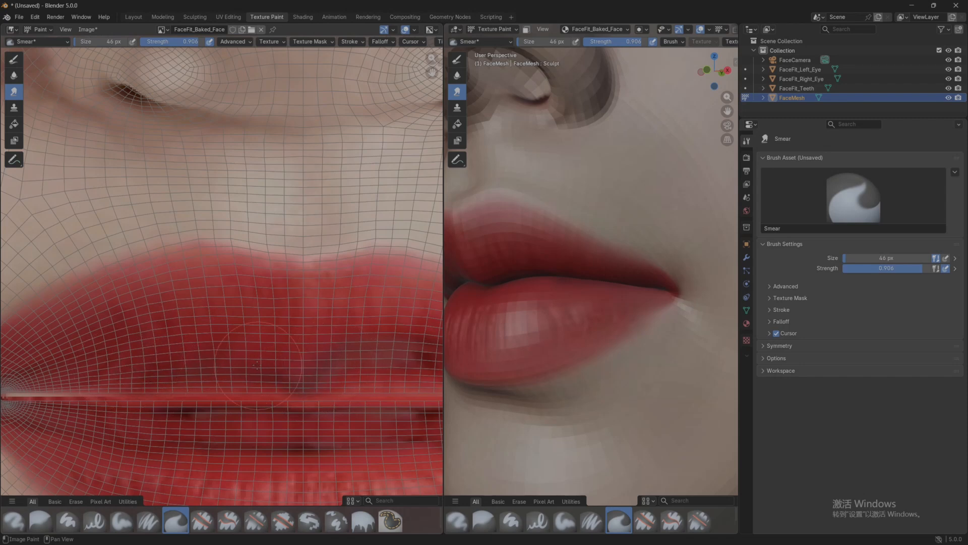
pyautogui.moveTo(257, 361); pyautogui.dragTo(179, 354, button='middle')
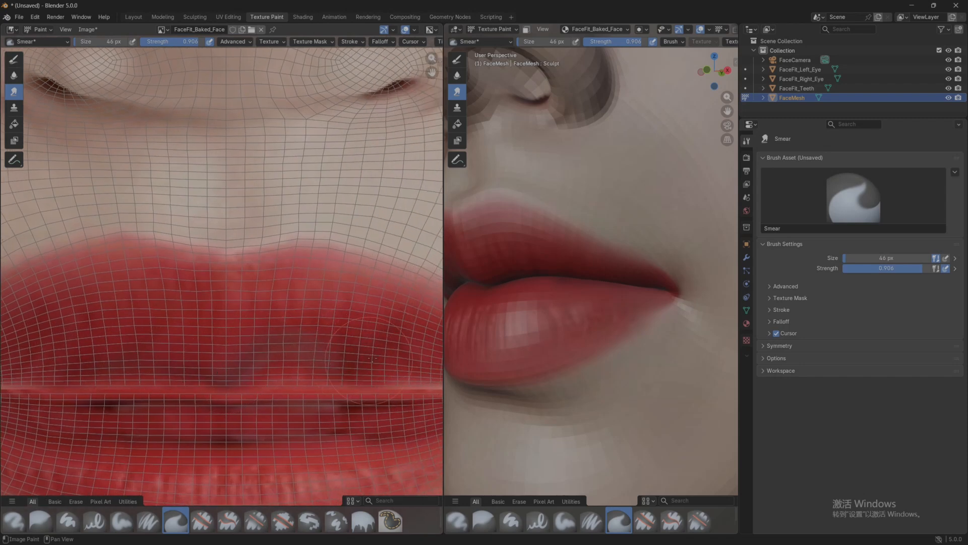
# Smear out the dark spots along the lower lip, just below the mouth seam, in the 2D texture image.
pyautogui.moveTo(252, 430); pyautogui.dragTo(247, 390, button='middle')
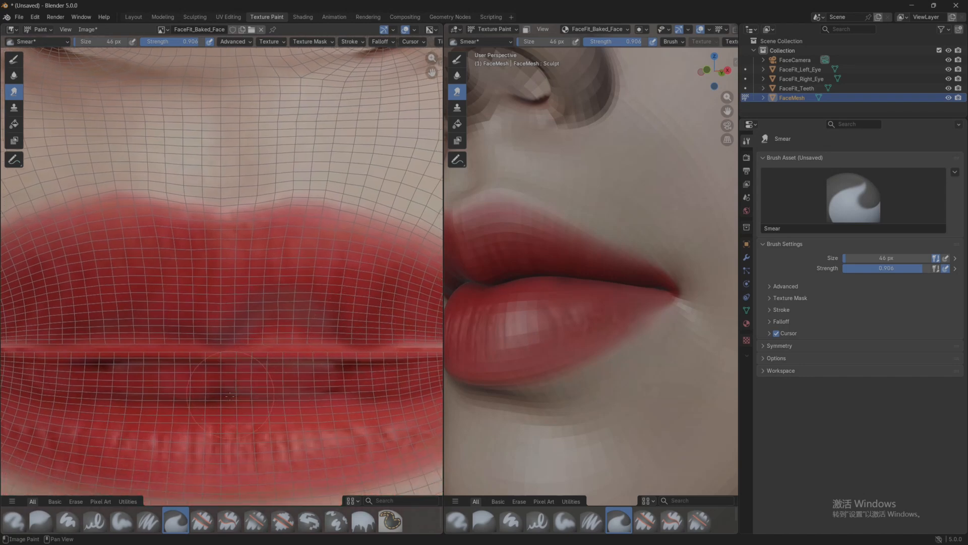
pyautogui.moveTo(230, 395); pyautogui.dragTo(159, 376)
pyautogui.moveTo(103, 402); pyautogui.dragTo(141, 356, button='middle')
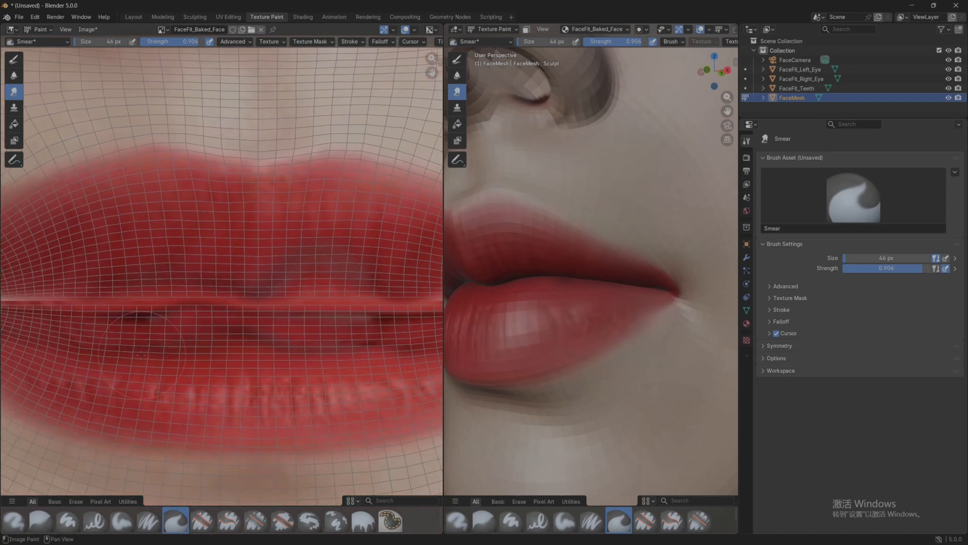
pyautogui.moveTo(89, 337)
pyautogui.mouseDown()
pyautogui.moveTo(126, 348)
pyautogui.moveTo(295, 331)
pyautogui.mouseUp()
pyautogui.moveTo(353, 340); pyautogui.dragTo(318, 348, button='middle')
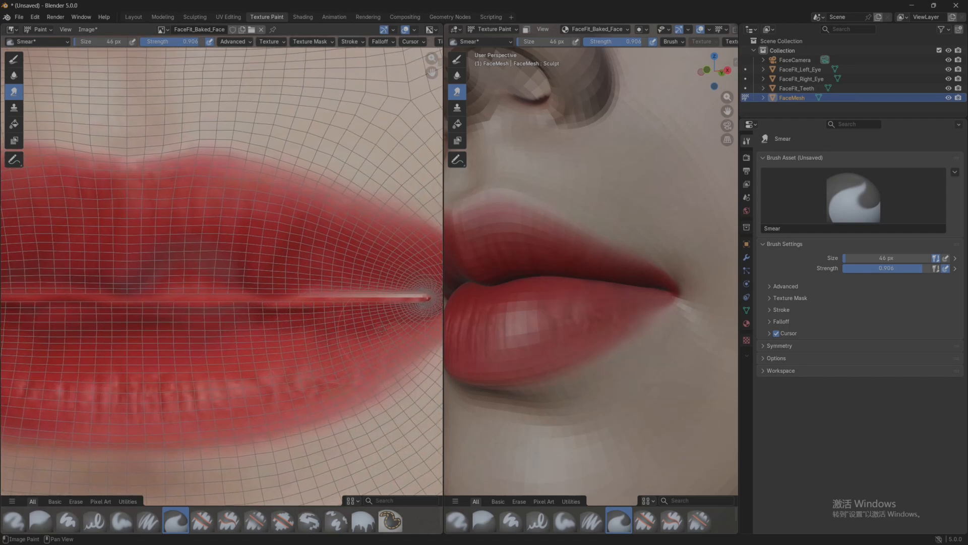
# Smear the lower lip's texture toward the mouth corner in the 2D texture image.
pyautogui.moveTo(382, 329); pyautogui.dragTo(419, 315)
pyautogui.scroll(-5, 335, 330)
pyautogui.moveTo(282, 324); pyautogui.dragTo(292, 324, button='middle')
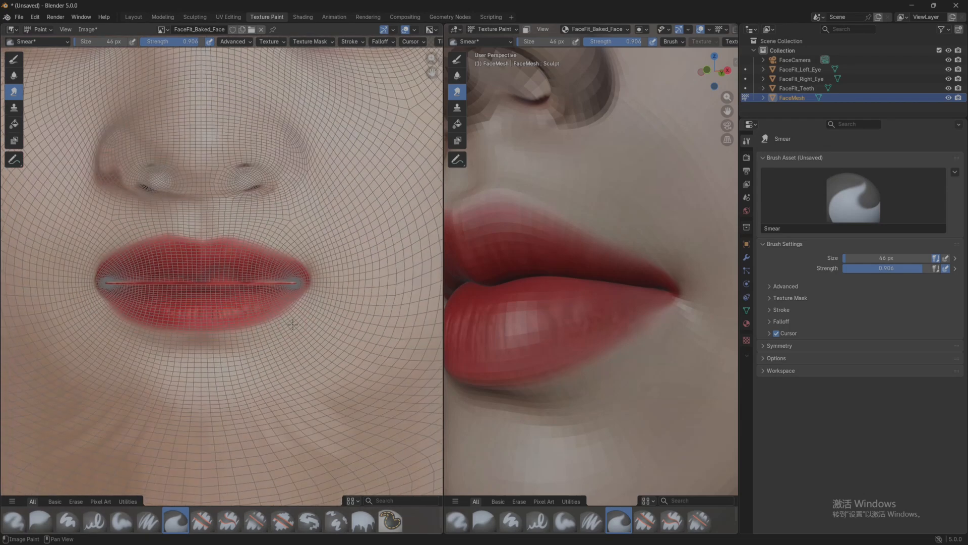
# Smear out the dark patch on the upper eyelid at the closed eye's inner corner in the 2D texture image.
pyautogui.scroll(-3, 272, 297)
pyautogui.moveTo(192, 147); pyautogui.dragTo(233, 302, button='middle')
pyautogui.scroll(6, 233, 301)
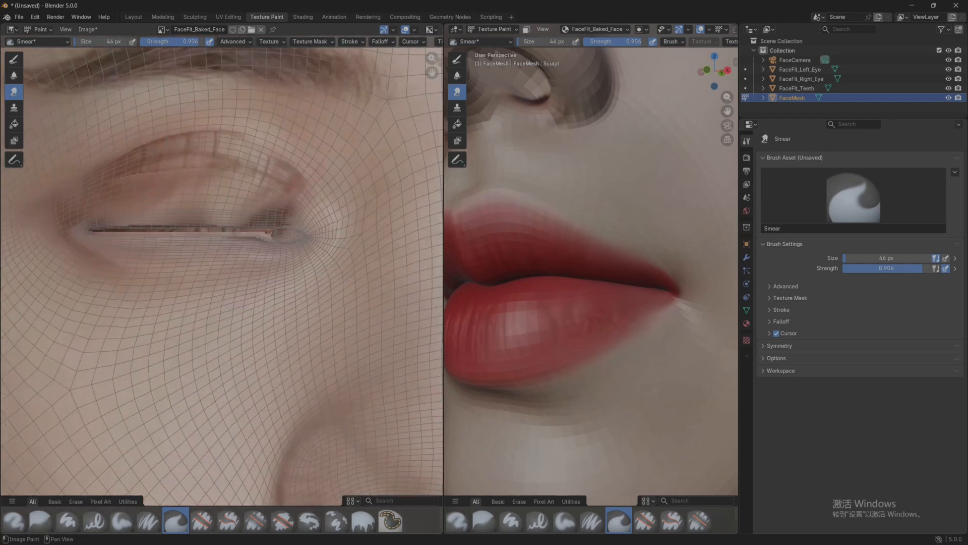
pyautogui.moveTo(314, 184); pyautogui.dragTo(315, 222, button='middle')
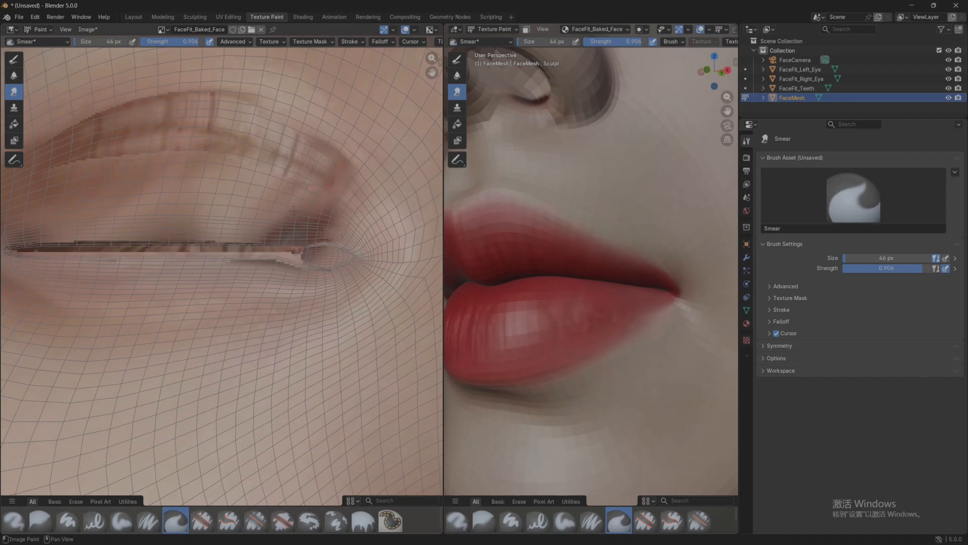
pyautogui.moveTo(294, 210); pyautogui.dragTo(281, 235)
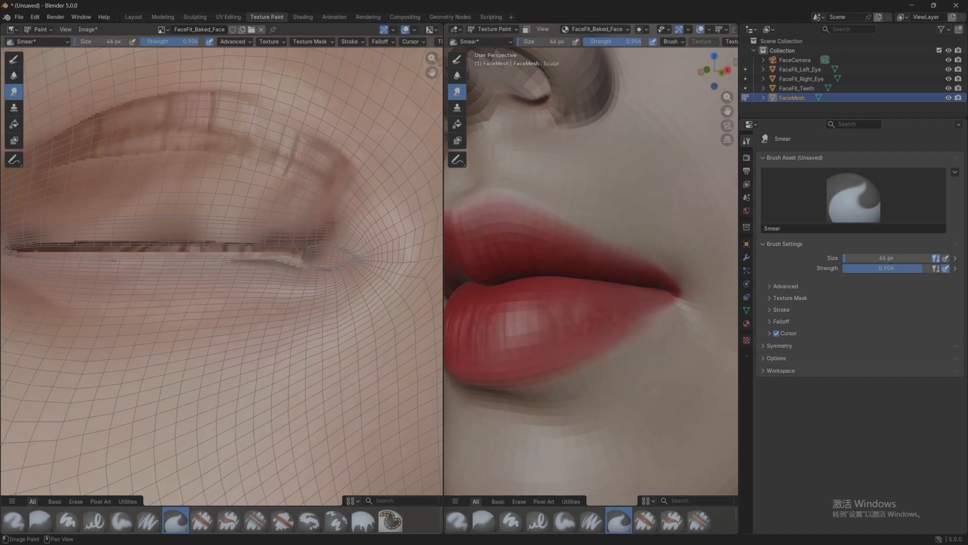
pyautogui.scroll(-6, 211, 267)
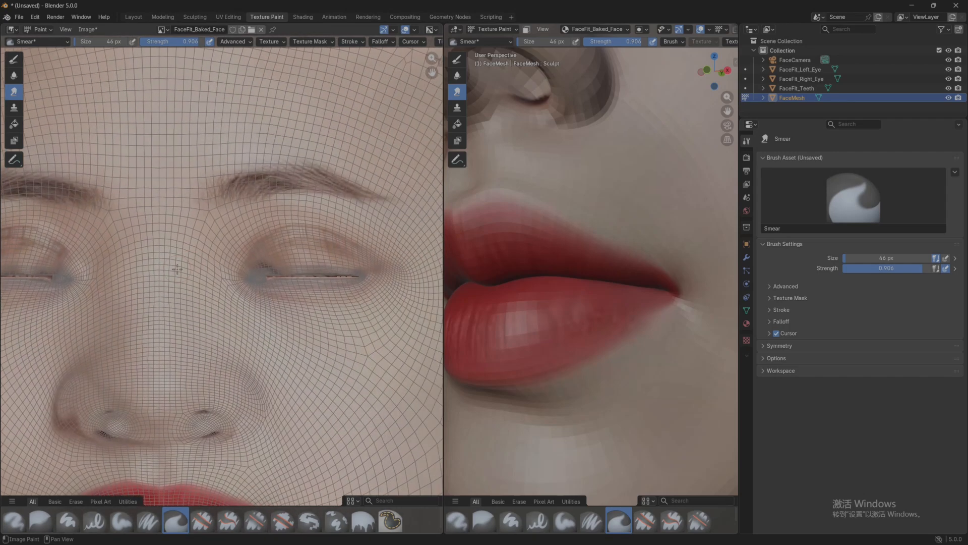
pyautogui.scroll(-2, 366, 261)
# Examine the textured eyes, nose and lips from the front in the Layout workspace, and return to the Texture Paint workspace.
pyautogui.scroll(-8, 586, 252)
pyautogui.moveTo(670, 277); pyautogui.dragTo(648, 265, button='middle')
pyautogui.scroll(1, 632, 280)
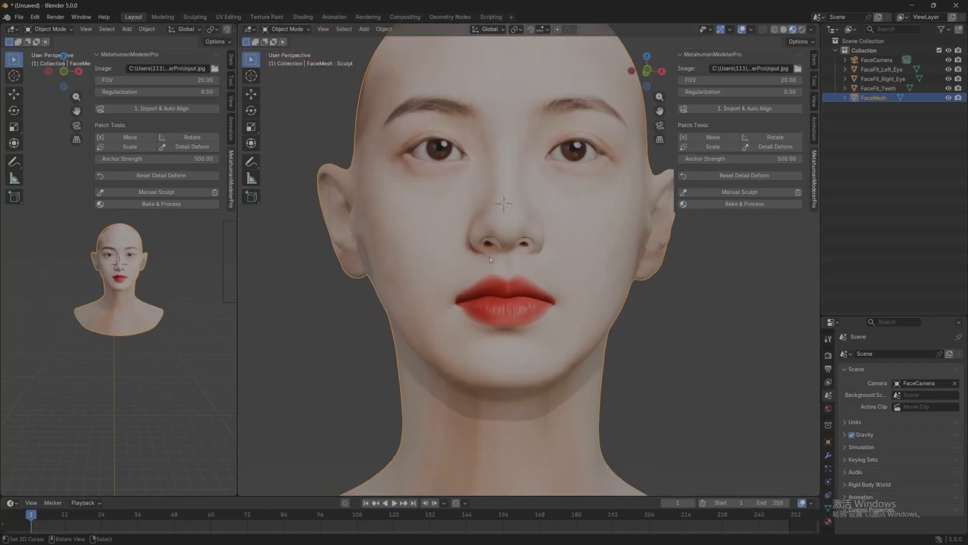
pyautogui.moveTo(490, 260); pyautogui.dragTo(475, 235, button='middle')
pyautogui.scroll(2, 488, 222)
pyautogui.scroll(1, 474, 232)
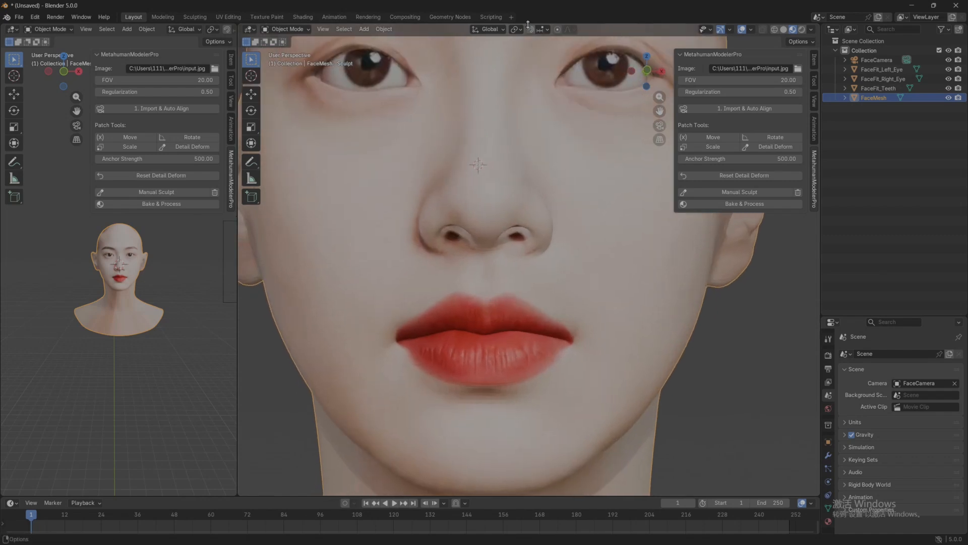
pyautogui.click(272, 20)
# Enlarge the Smear brush to 156 px and smear the light rim along the nostril wing's outer edge on the 3D head.
pyautogui.scroll(4, 567, 267)
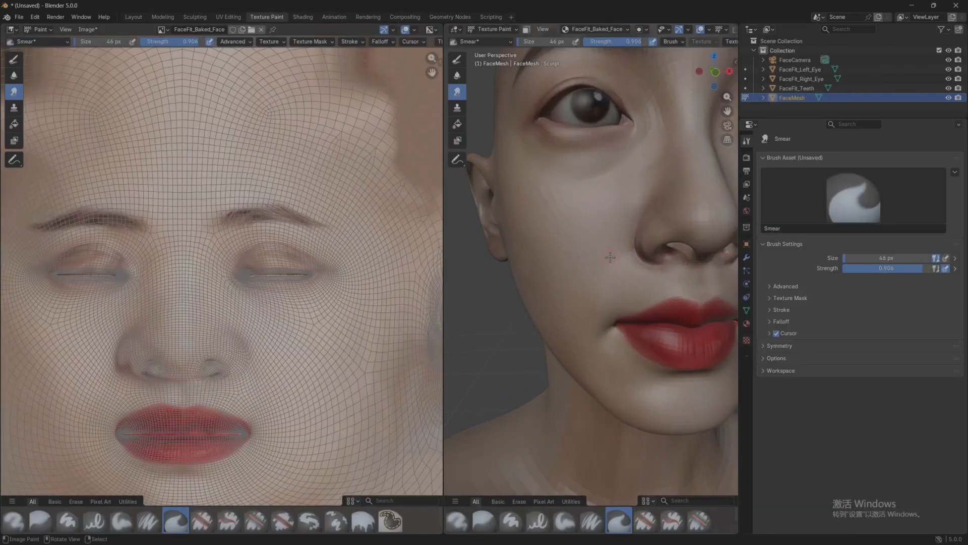
pyautogui.moveTo(572, 267)
pyautogui.mouseDown(button='middle')
pyautogui.moveTo(575, 255)
pyautogui.moveTo(567, 277)
pyautogui.moveTo(642, 296)
pyautogui.mouseUp(button='middle')
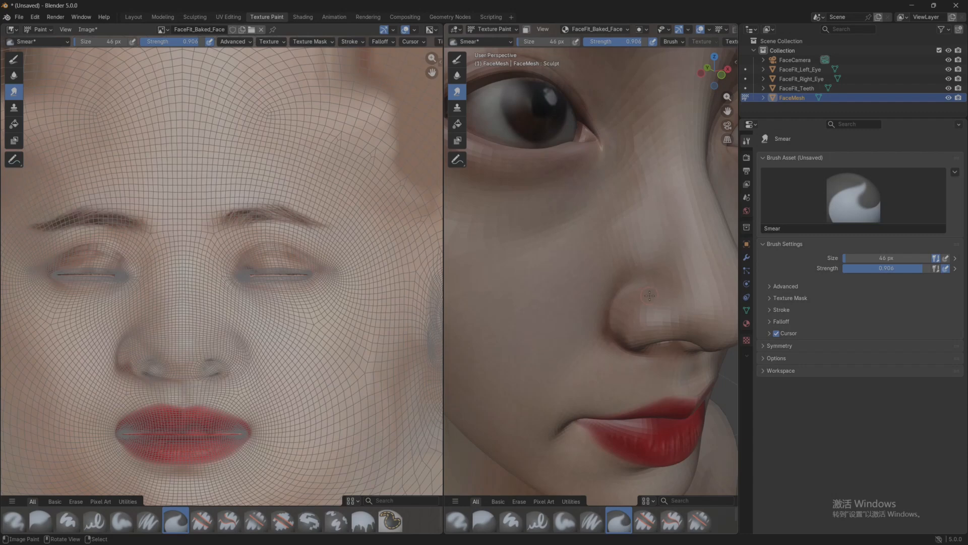
pyautogui.press('f')
pyautogui.click(645, 308)
pyautogui.press('f')
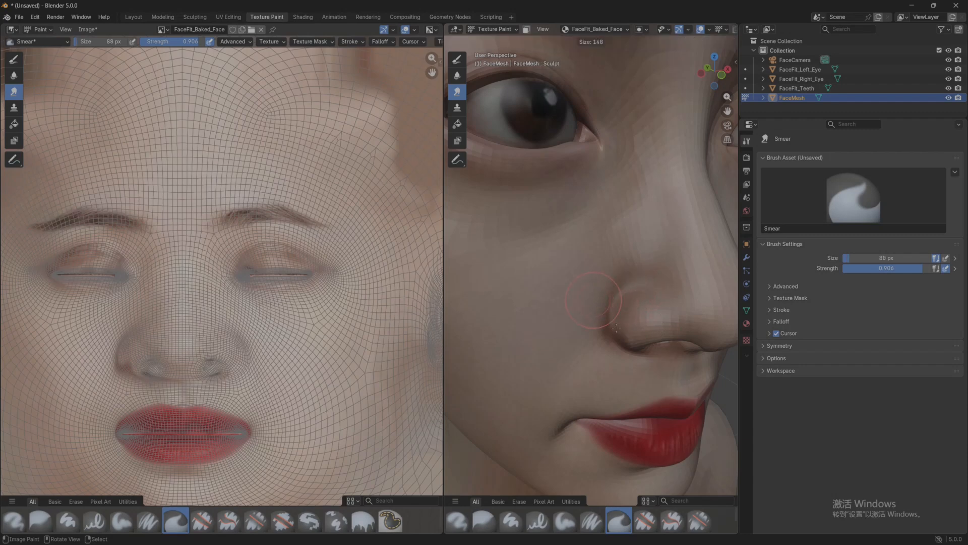
pyautogui.click(612, 301)
pyautogui.moveTo(618, 301)
pyautogui.mouseDown(button='middle')
pyautogui.moveTo(635, 233)
pyautogui.moveTo(605, 353)
pyautogui.moveTo(651, 356)
pyautogui.mouseUp(button='middle')
pyautogui.scroll(5, 635, 232)
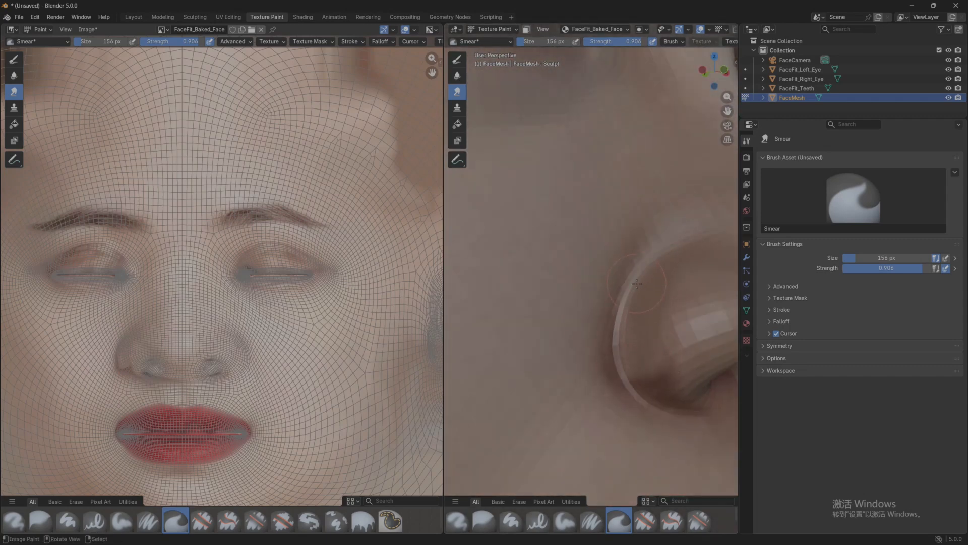
pyautogui.moveTo(609, 328)
pyautogui.mouseDown()
pyautogui.moveTo(631, 378)
pyautogui.moveTo(686, 399)
pyautogui.mouseUp()
# Smear the texture around the same nostril's opening on the 3D head, seen from below.
pyautogui.moveTo(686, 399); pyautogui.dragTo(618, 353, button='middle')
pyautogui.scroll(-3, 617, 353)
pyautogui.keyDown('shift'); pyautogui.moveTo(564, 255); pyautogui.dragTo(587, 325, button='middle'); pyautogui.keyUp('shift')
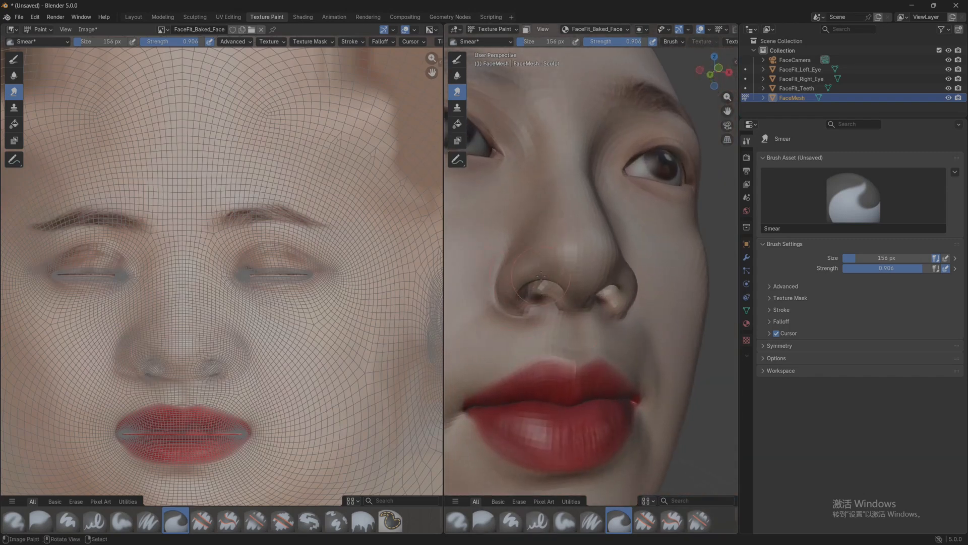
pyautogui.moveTo(541, 276)
pyautogui.mouseDown()
pyautogui.moveTo(522, 295)
pyautogui.moveTo(557, 298)
pyautogui.mouseUp()
pyautogui.moveTo(560, 291); pyautogui.dragTo(488, 321, button='middle')
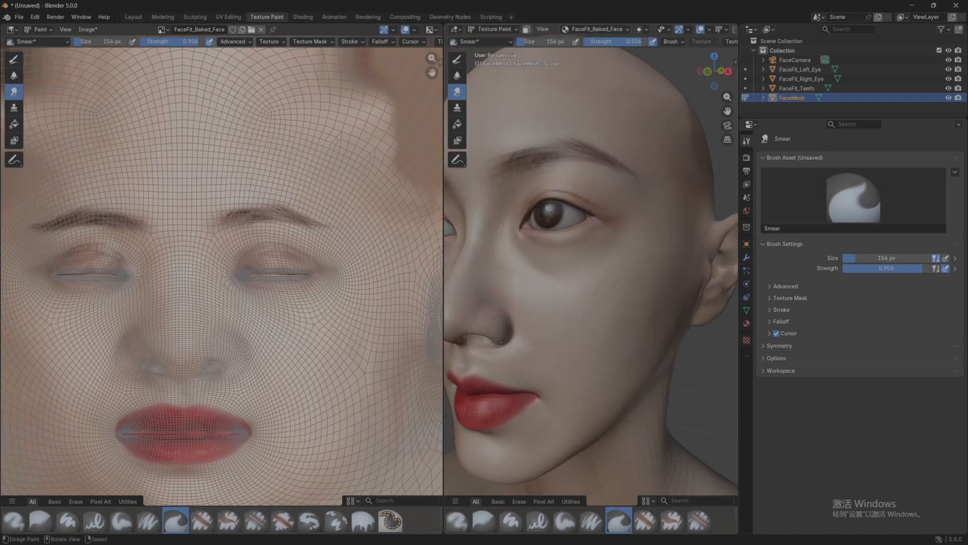
# Smear the skin texture over the nostril wing and down the side of the nose to blend the shading.
pyautogui.scroll(3, 413, 340)
pyautogui.moveTo(510, 353); pyautogui.dragTo(580, 304, button='middle')
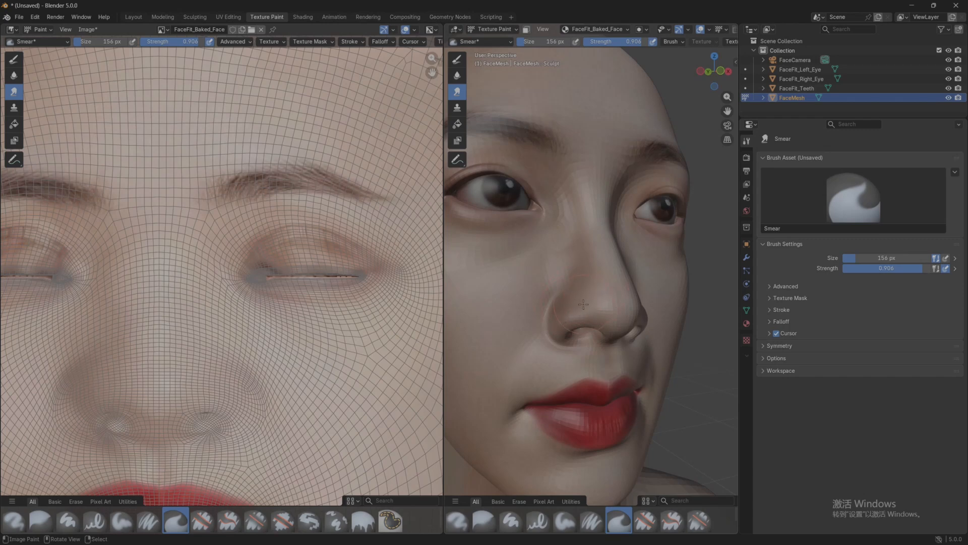
pyautogui.moveTo(568, 308); pyautogui.dragTo(561, 309)
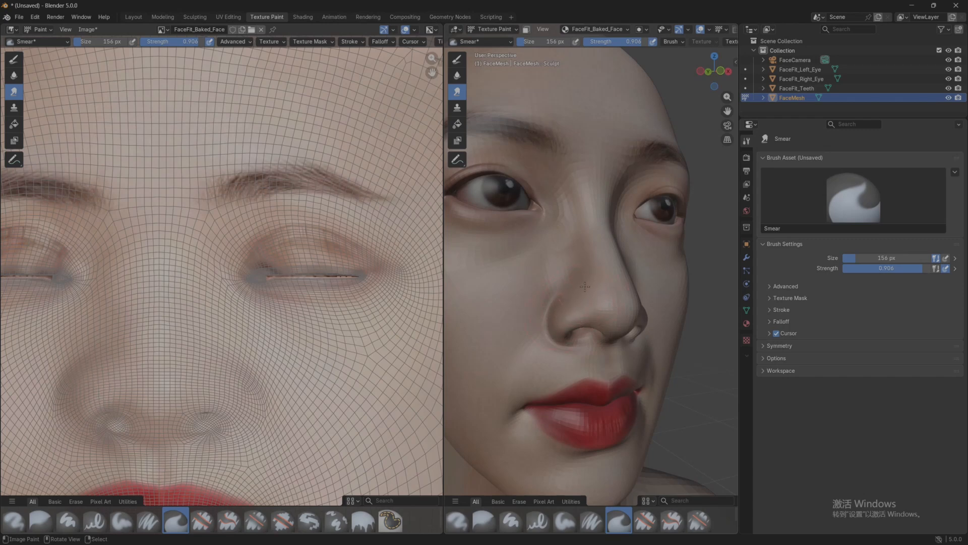
pyautogui.moveTo(574, 254)
pyautogui.mouseDown()
pyautogui.moveTo(577, 276)
pyautogui.moveTo(544, 328)
pyautogui.moveTo(563, 331)
pyautogui.moveTo(544, 329)
pyautogui.mouseUp()
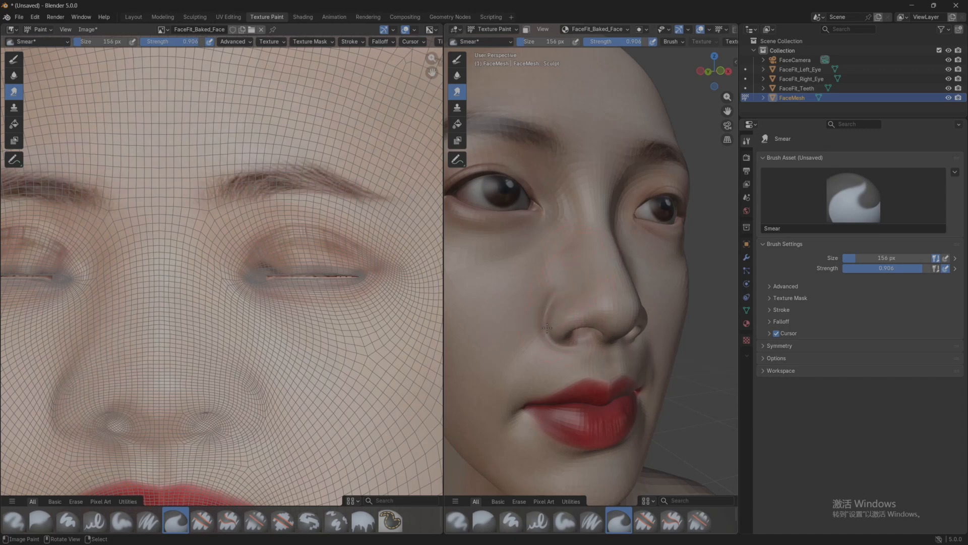
pyautogui.scroll(-2, 613, 341)
pyautogui.moveTo(613, 341); pyautogui.dragTo(578, 338, button='middle')
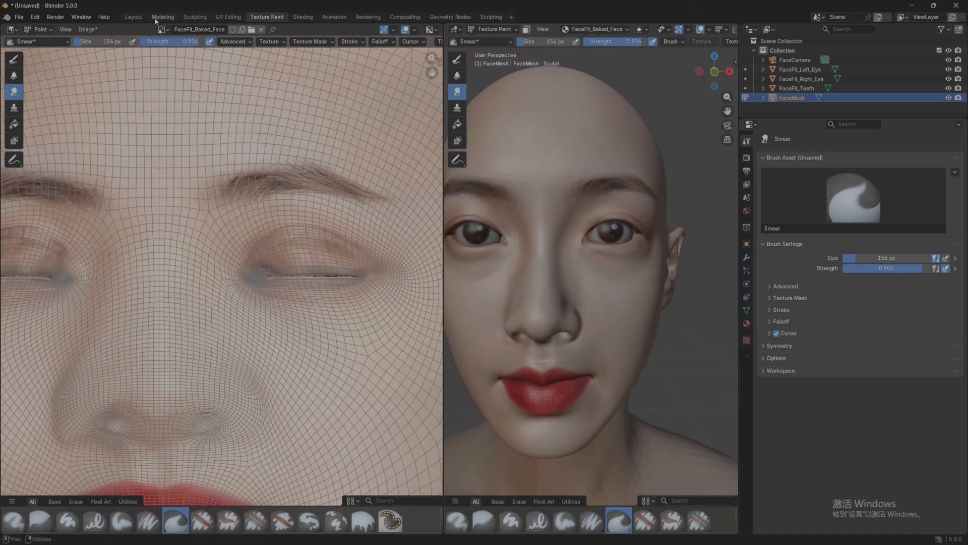
# Check the head in the Layout workspace and show the whole FaceFit_Baked_Face image in the UV Editing workspace.
pyautogui.click(135, 17)
pyautogui.scroll(-3, 535, 300)
pyautogui.moveTo(522, 300)
pyautogui.mouseDown(button='middle')
pyautogui.moveTo(622, 277)
pyautogui.moveTo(567, 297)
pyautogui.moveTo(440, 287)
pyautogui.moveTo(497, 292)
pyautogui.moveTo(543, 275)
pyautogui.moveTo(514, 298)
pyautogui.moveTo(497, 294)
pyautogui.moveTo(510, 292)
pyautogui.mouseUp(button='middle')
pyautogui.click(222, 17)
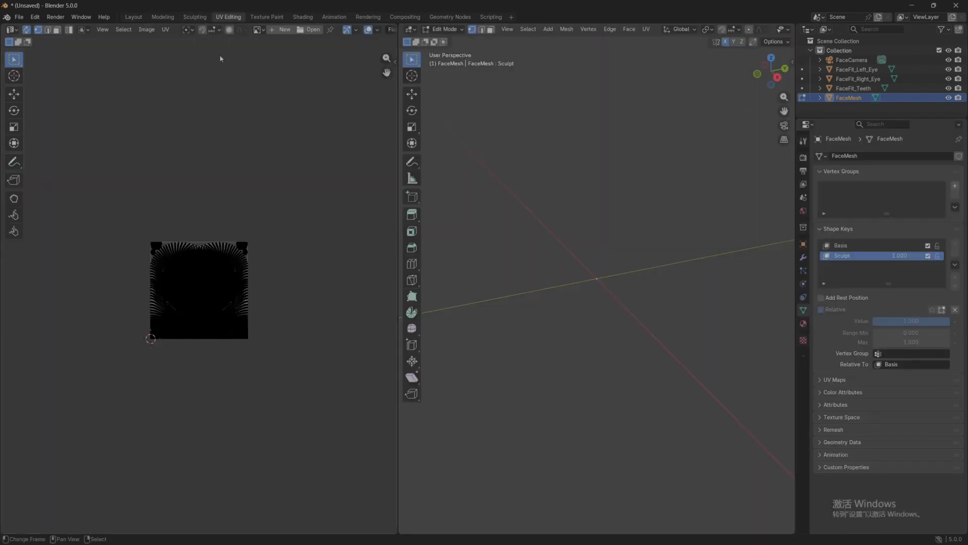
pyautogui.click(258, 30)
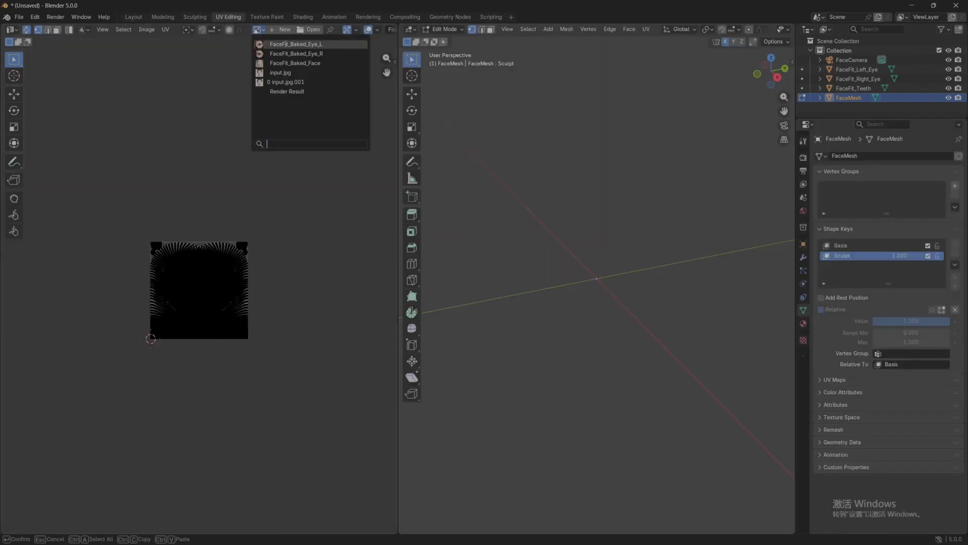
pyautogui.click(287, 63)
pyautogui.press('Home')
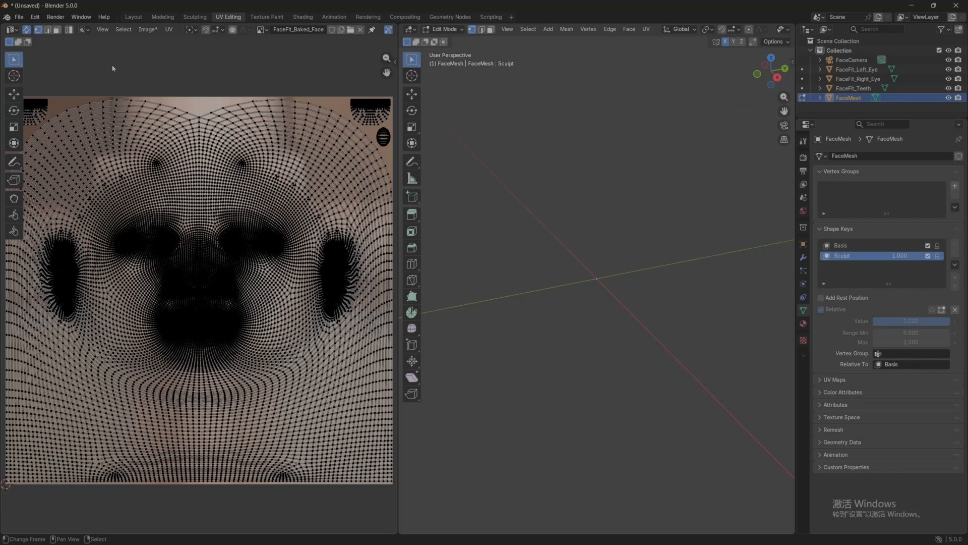
# Save the face texture under the new name FaceFit_Baked_Face_2048Texture.png in the MetahumanModelerPro folder, as an RGBA PNG.
pyautogui.click(148, 29)
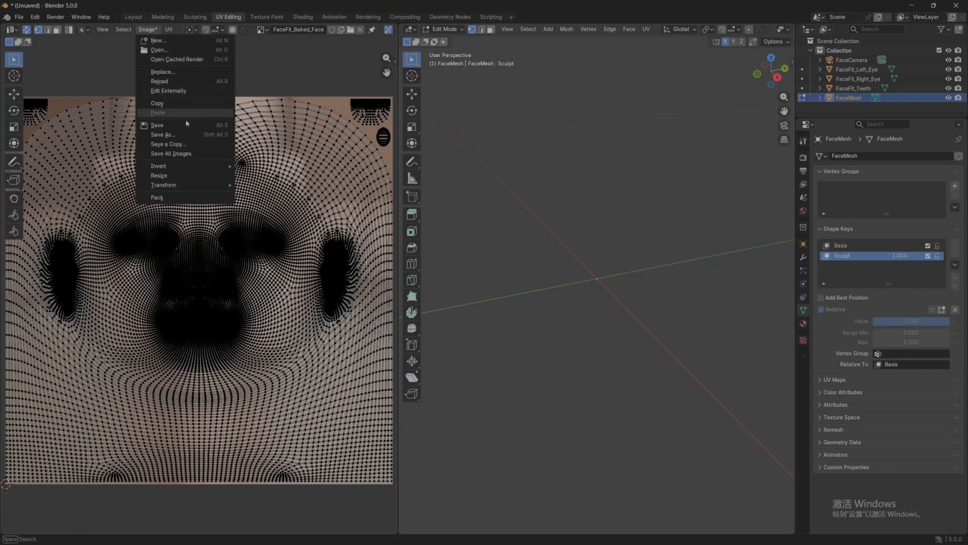
pyautogui.click(180, 134)
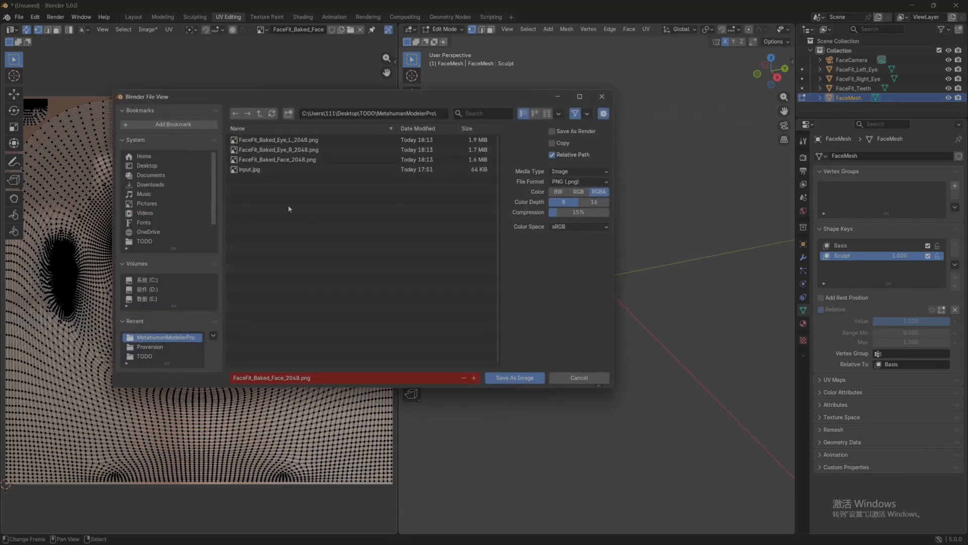
pyautogui.click(271, 378)
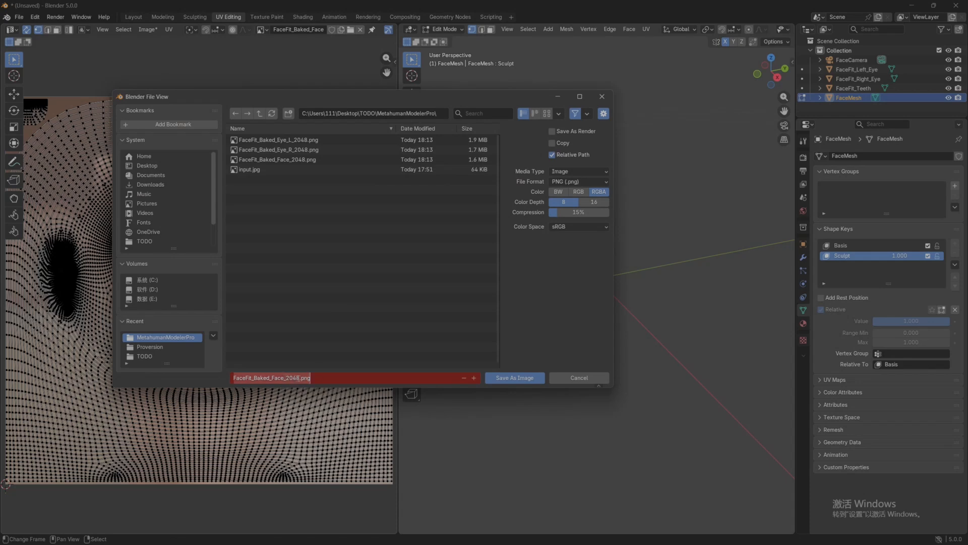
pyautogui.moveTo(301, 377); pyautogui.dragTo(281, 378)
pyautogui.click(304, 378)
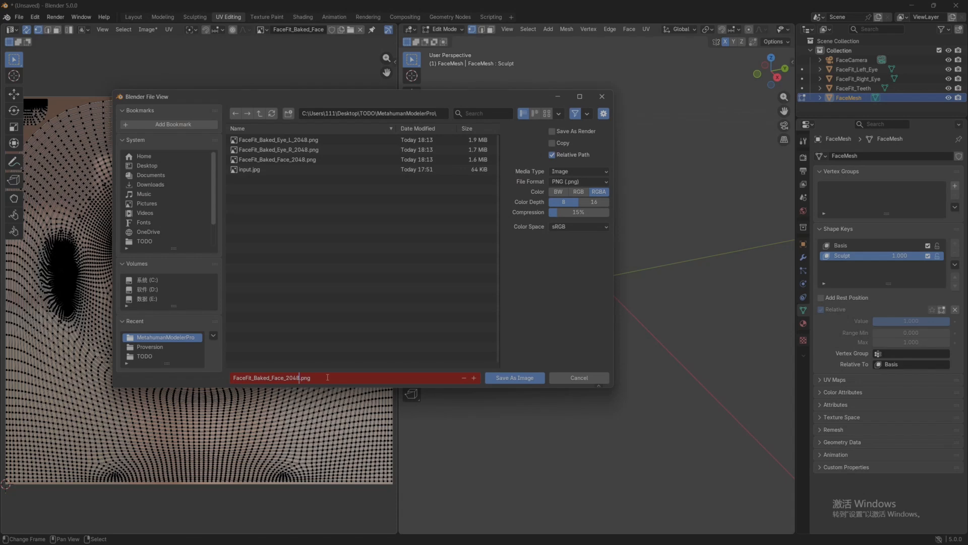
pyautogui.write('Y')
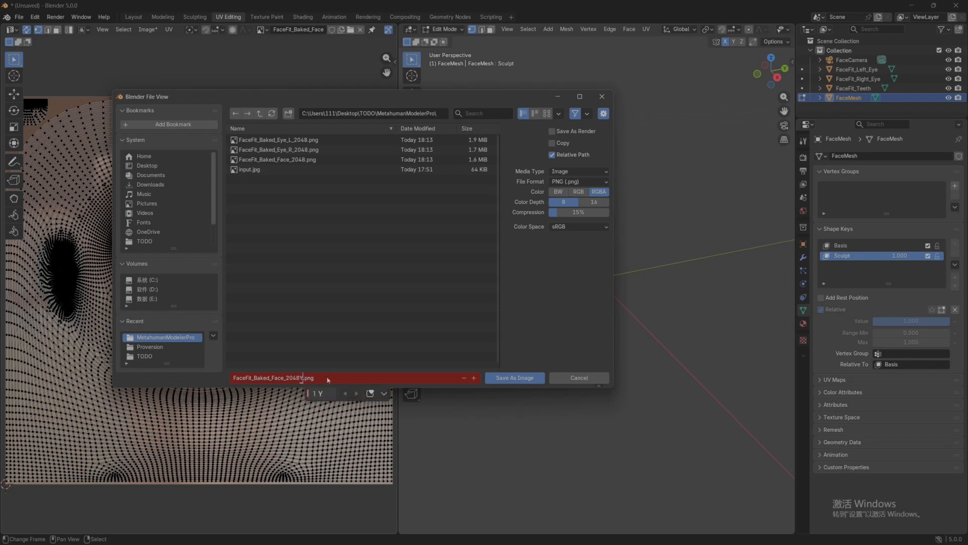
pyautogui.press('BackSpace')
pyautogui.write('texture')
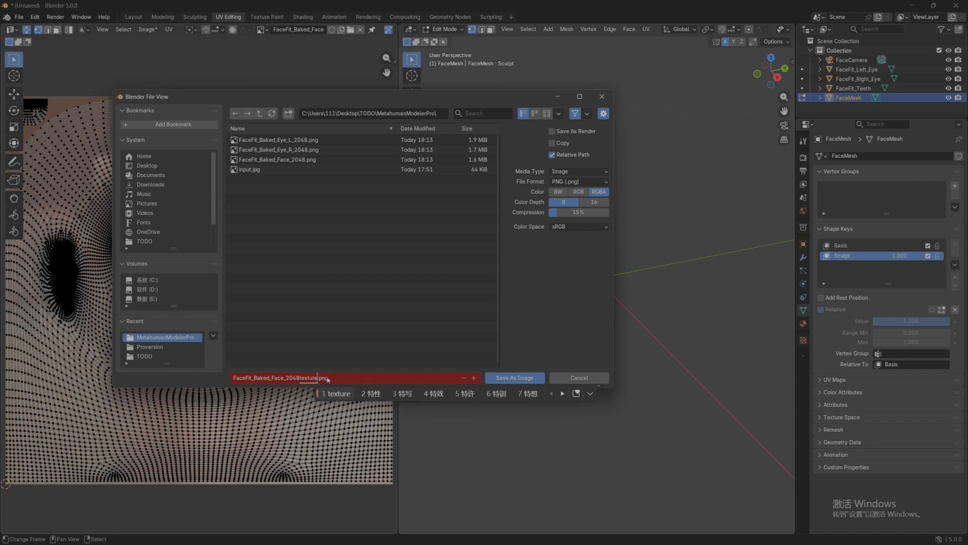
pyautogui.press('space')
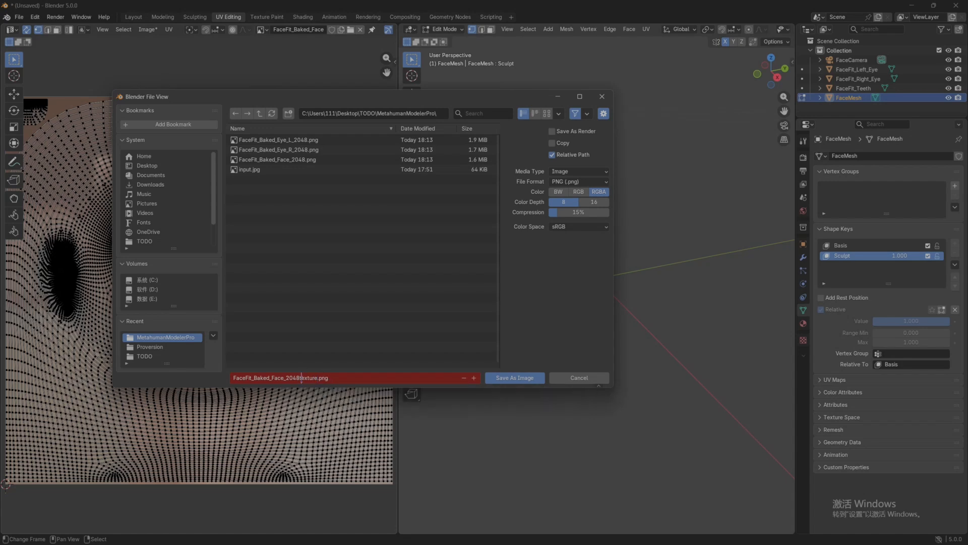
pyautogui.write('T')
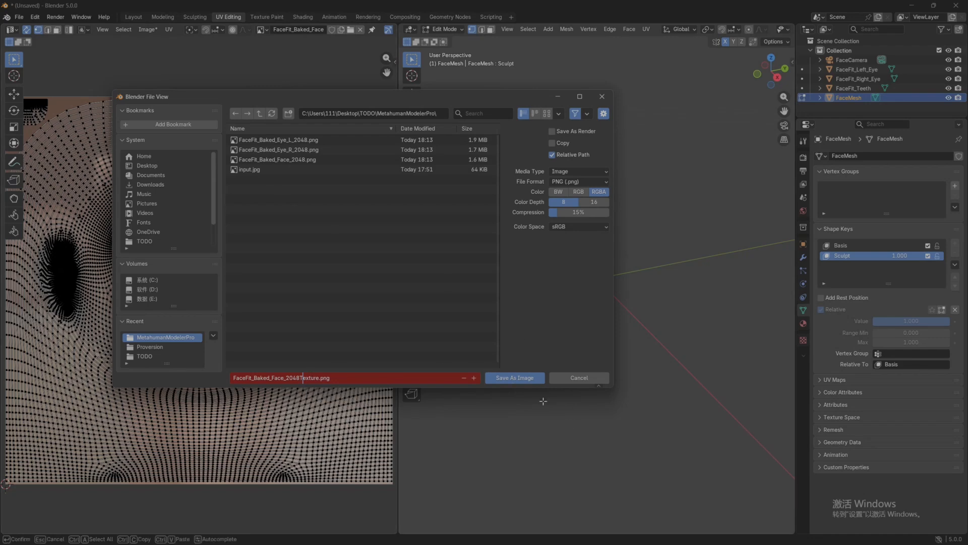
pyautogui.click(523, 378)
pyautogui.click(524, 378)
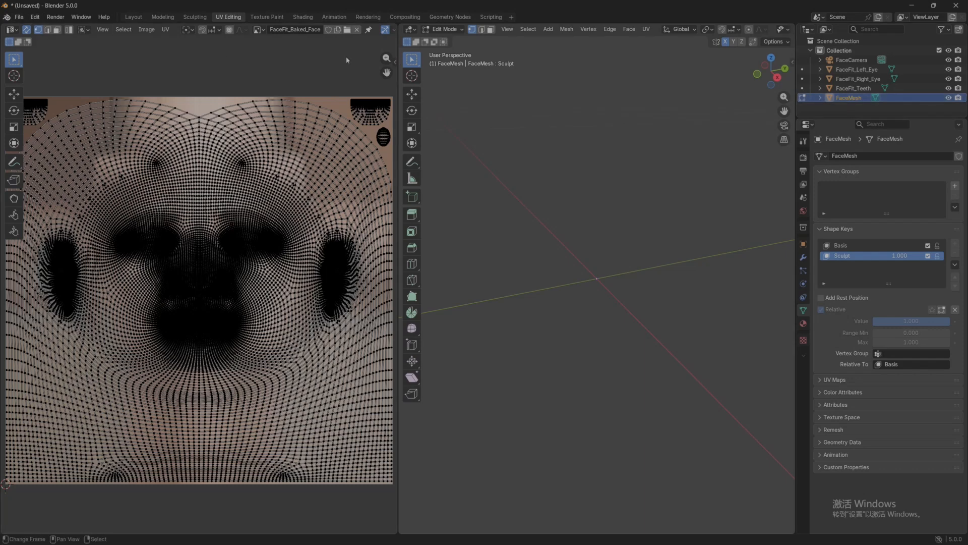
# Return to the Layout workspace, view the head from the front and undo the last move.
pyautogui.click(134, 16)
pyautogui.moveTo(452, 171); pyautogui.dragTo(501, 180, button='middle')
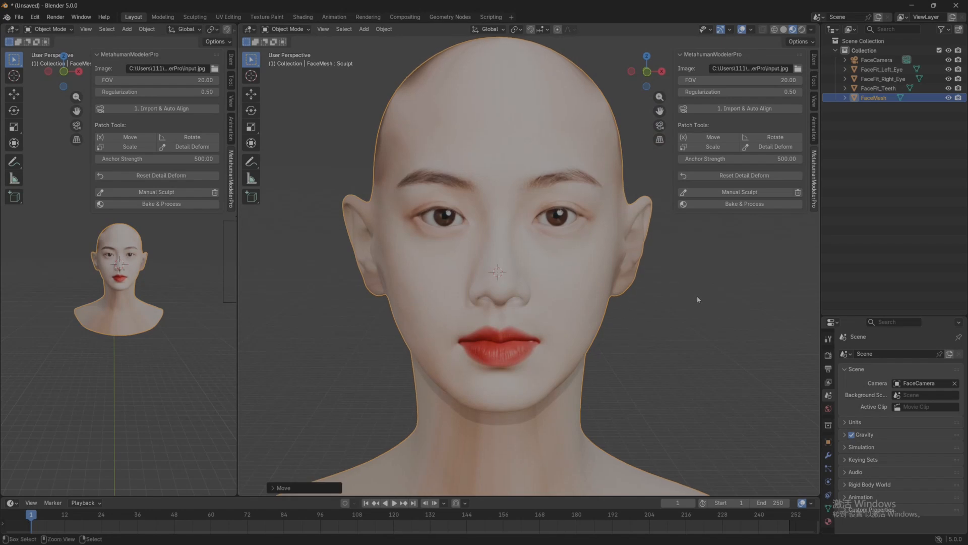
pyautogui.hotkey('ctrl', 'z')
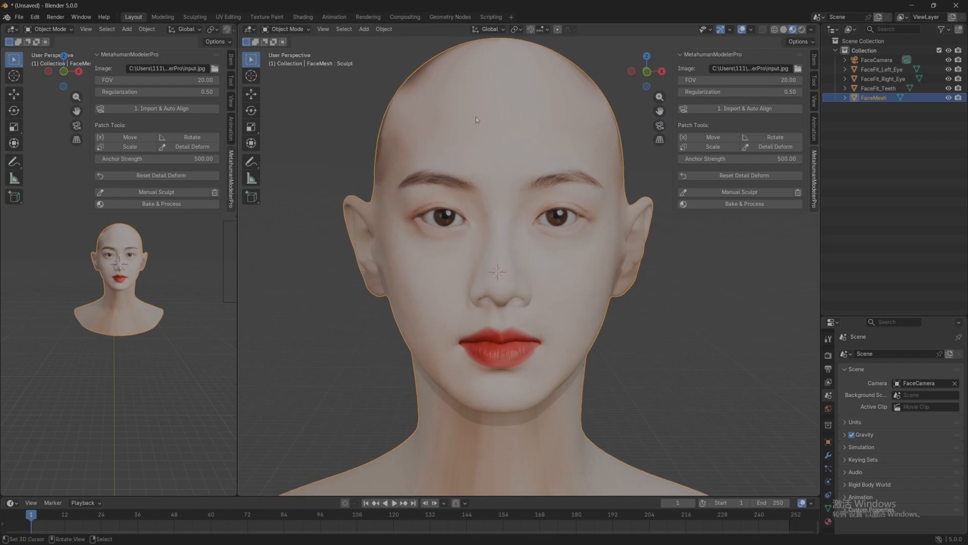
# Start a Wavefront OBJ export of FaceMesh in the Desktop\TODO\MetahumanModelerPro folder and name the file face.obj.
pyautogui.click(20, 17)
pyautogui.click(21, 17)
pyautogui.click(20, 17)
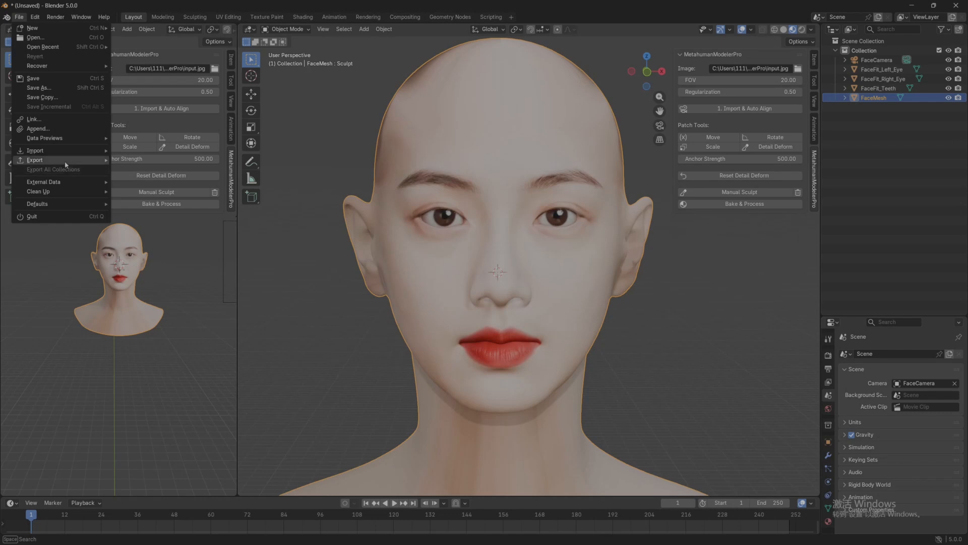
pyautogui.moveTo(63, 159)
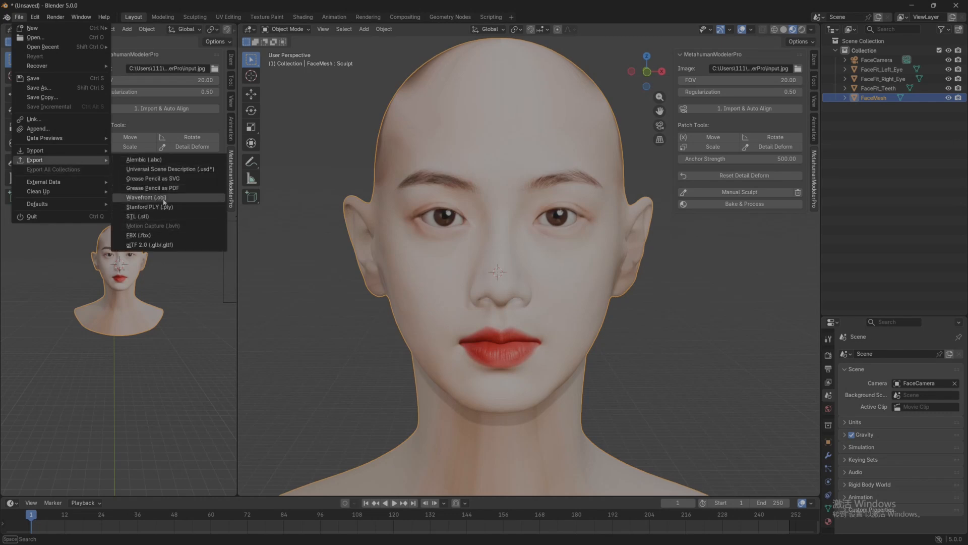
pyautogui.click(149, 198)
pyautogui.click(164, 167)
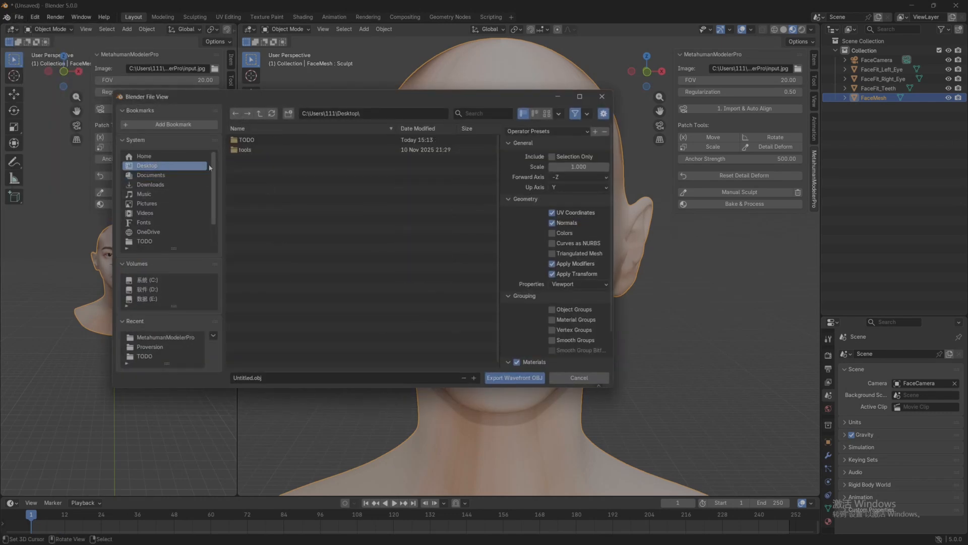
pyautogui.doubleClick(251, 140)
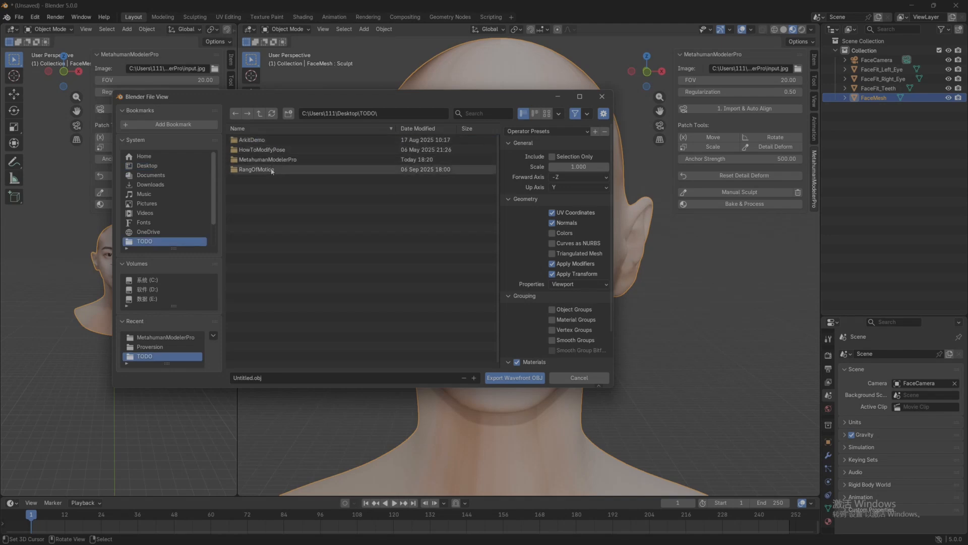
pyautogui.doubleClick(298, 160)
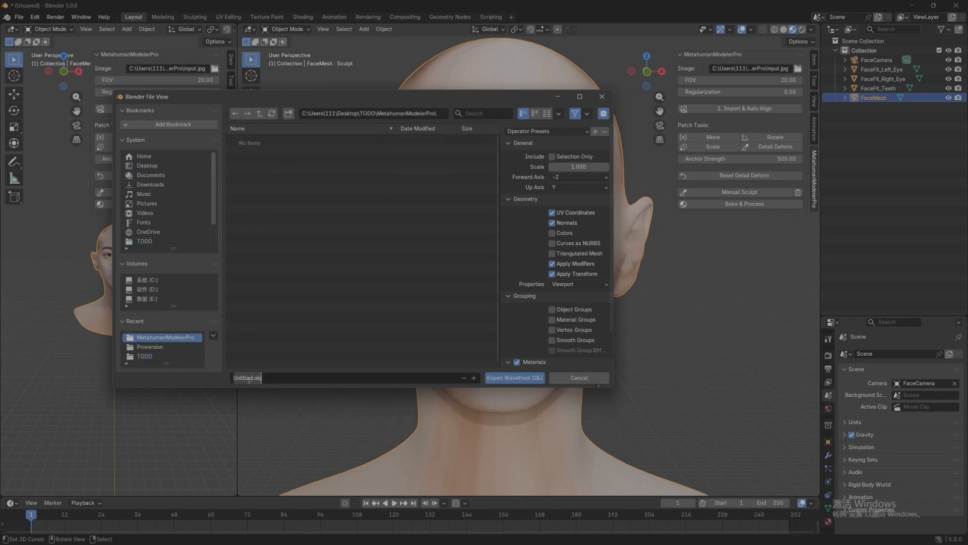
pyautogui.write('face')
# Restrict the export to the selection only, exclude materials, and export face.obj.
pyautogui.scroll(-3, 533, 253)
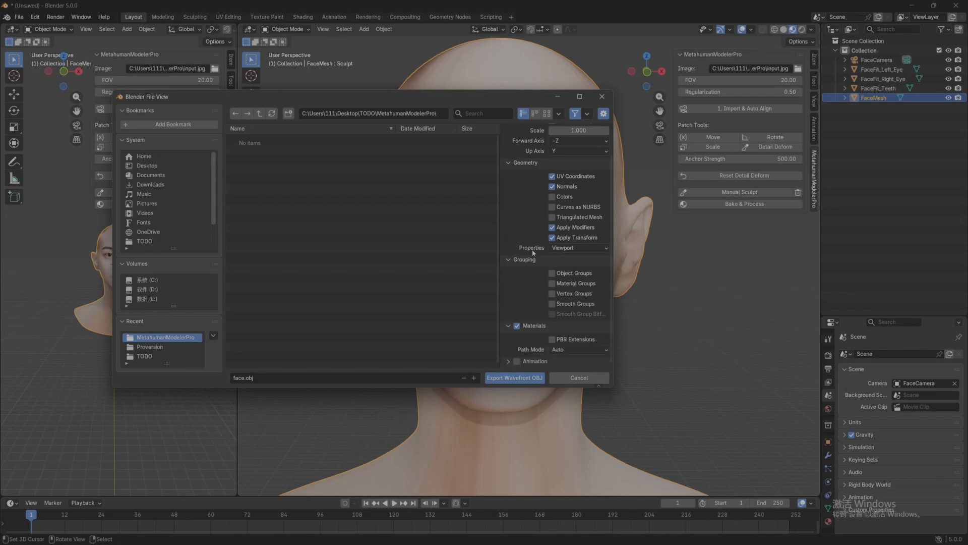
pyautogui.scroll(3, 534, 261)
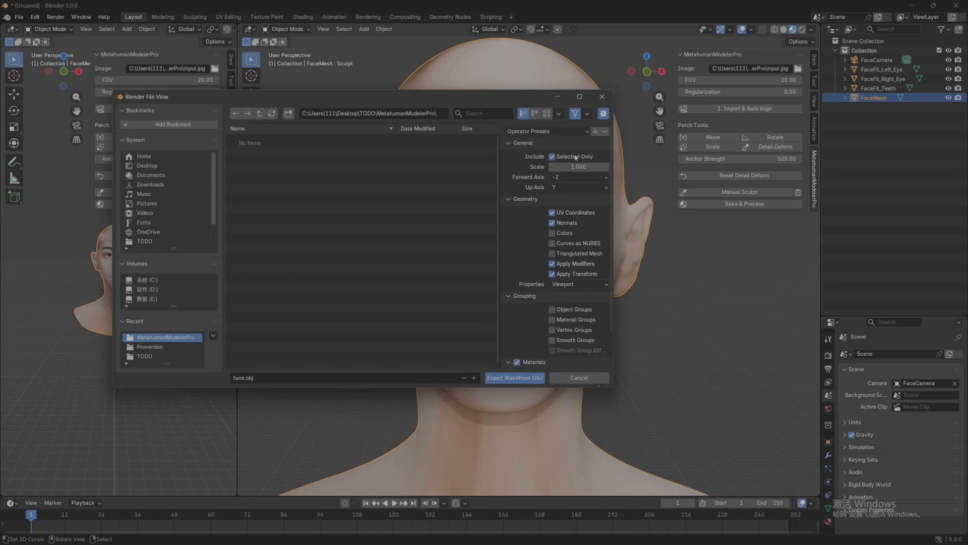
pyautogui.scroll(-3, 536, 281)
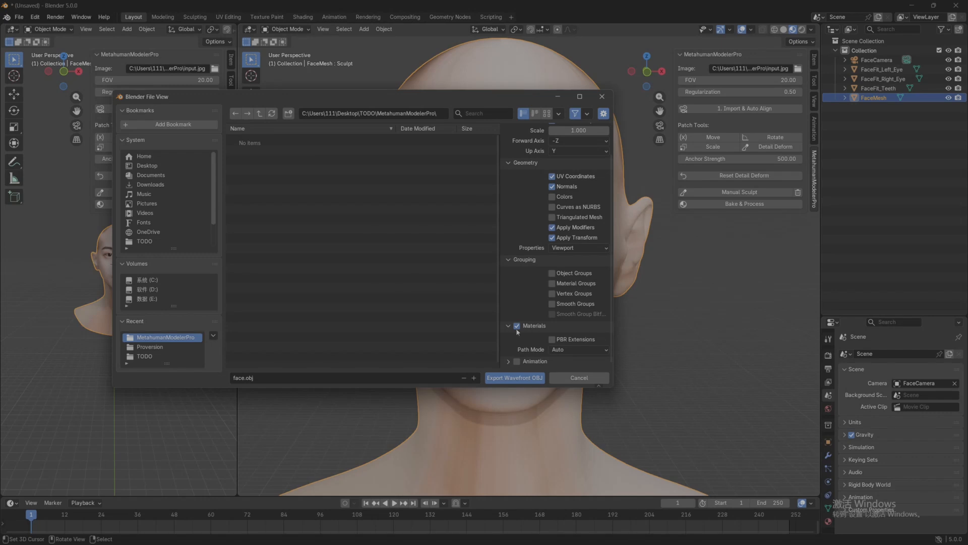
pyautogui.click(517, 327)
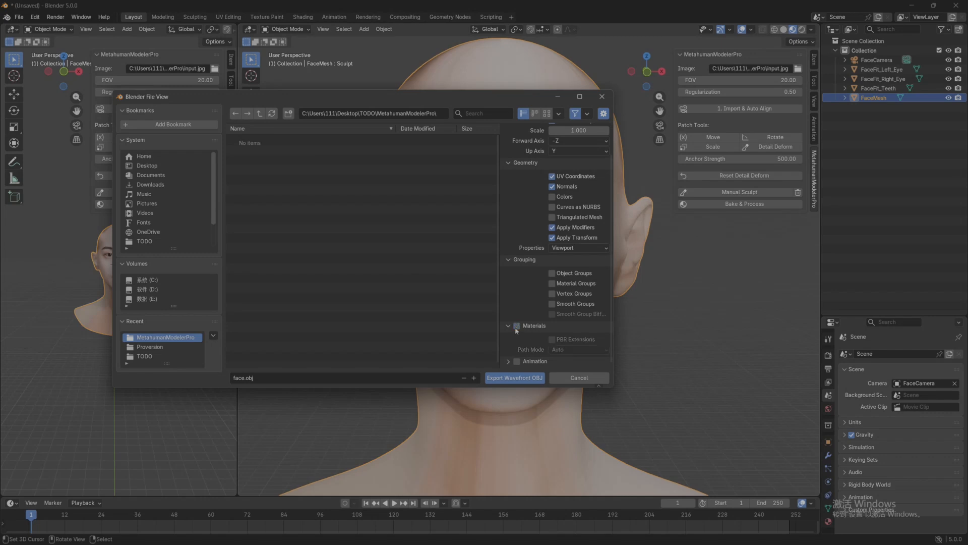
pyautogui.click(516, 379)
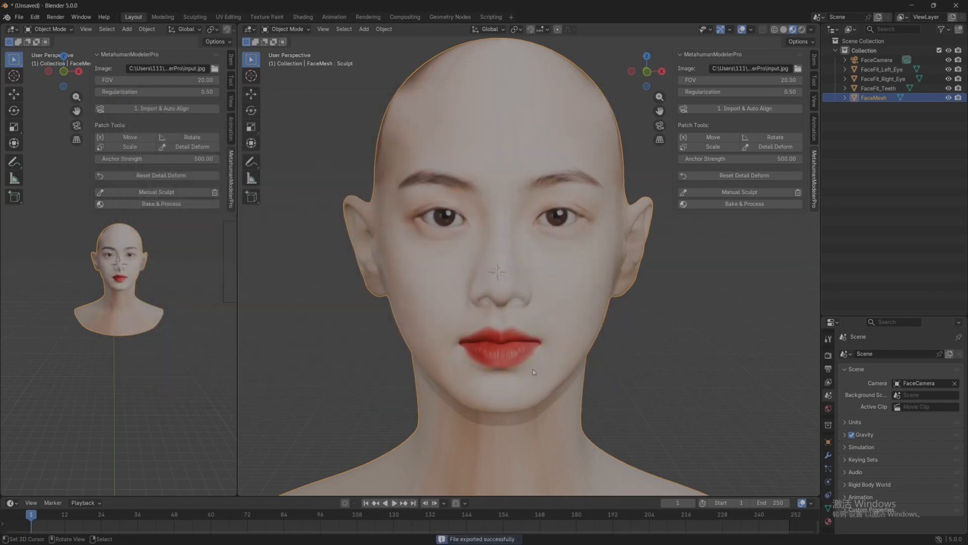
# Export only the FaceFit_Teeth object as teeth.obj in the MetahumanModelerPro folder.
pyautogui.click(878, 88)
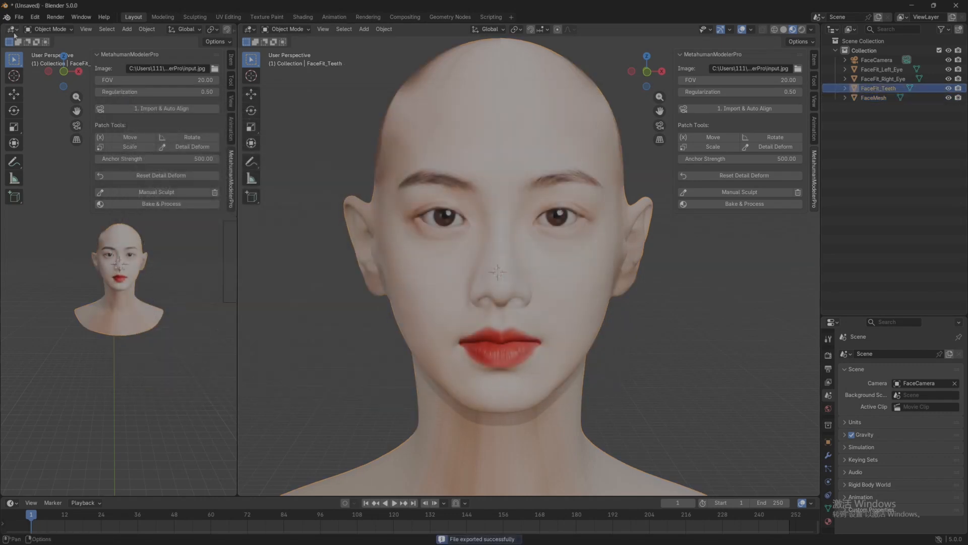
pyautogui.click(19, 16)
pyautogui.moveTo(45, 160)
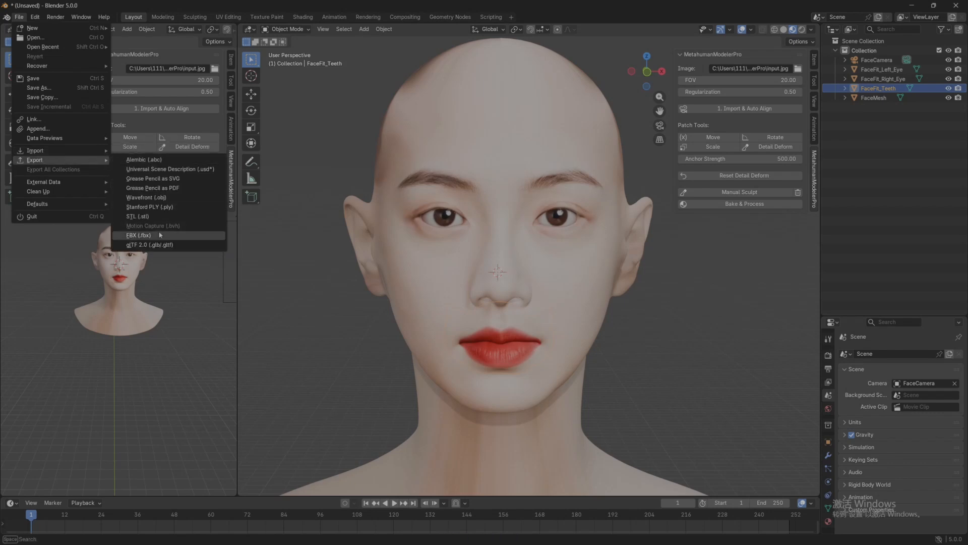
pyautogui.click(152, 197)
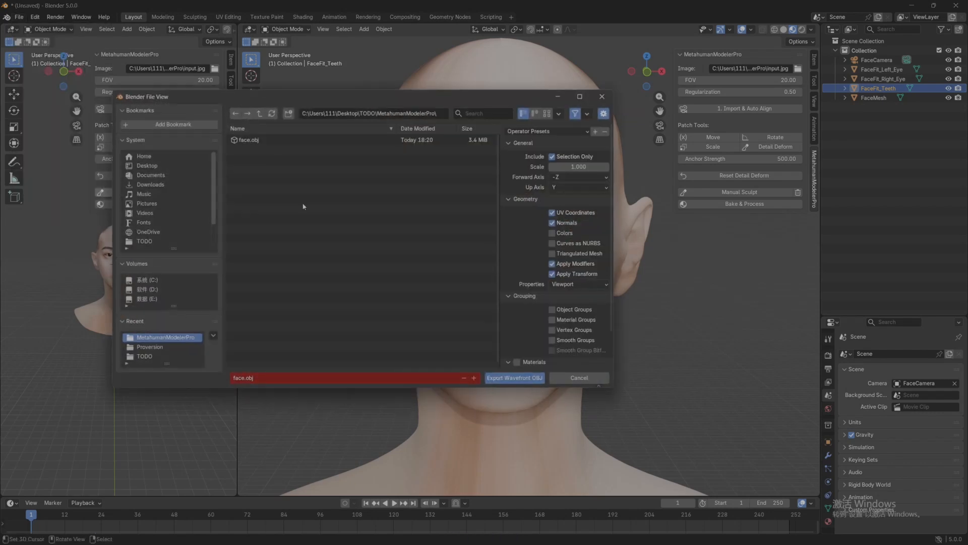
pyautogui.doubleClick(239, 378)
pyautogui.write('teeth')
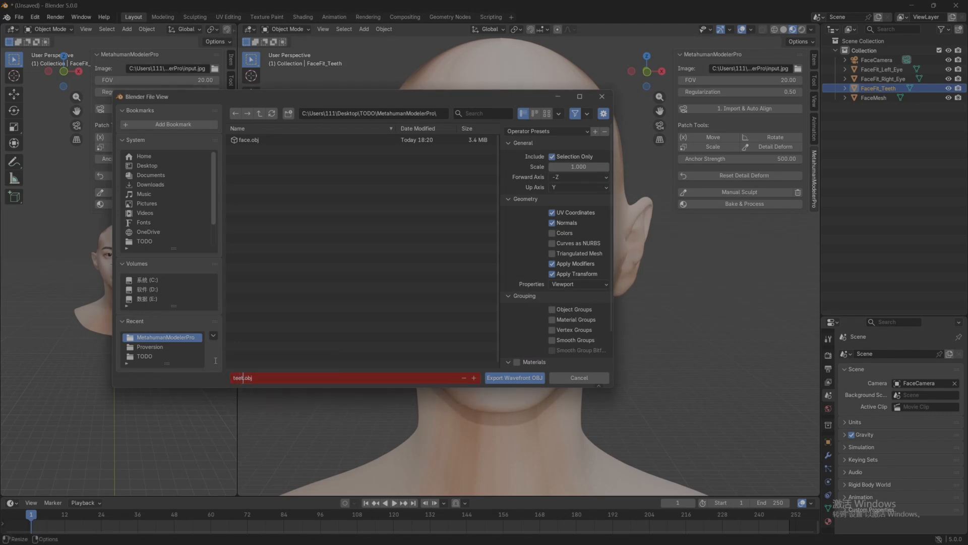
pyautogui.click(525, 382)
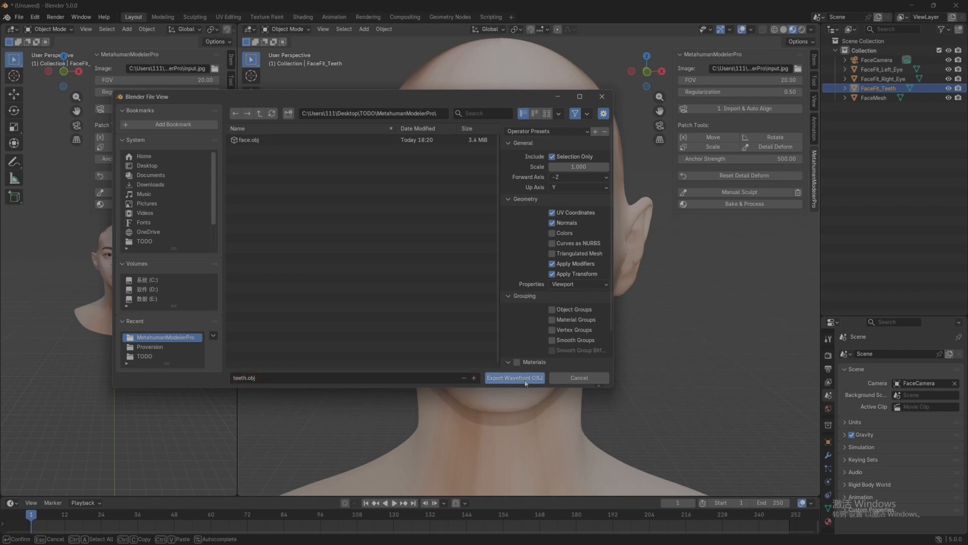
pyautogui.click(525, 383)
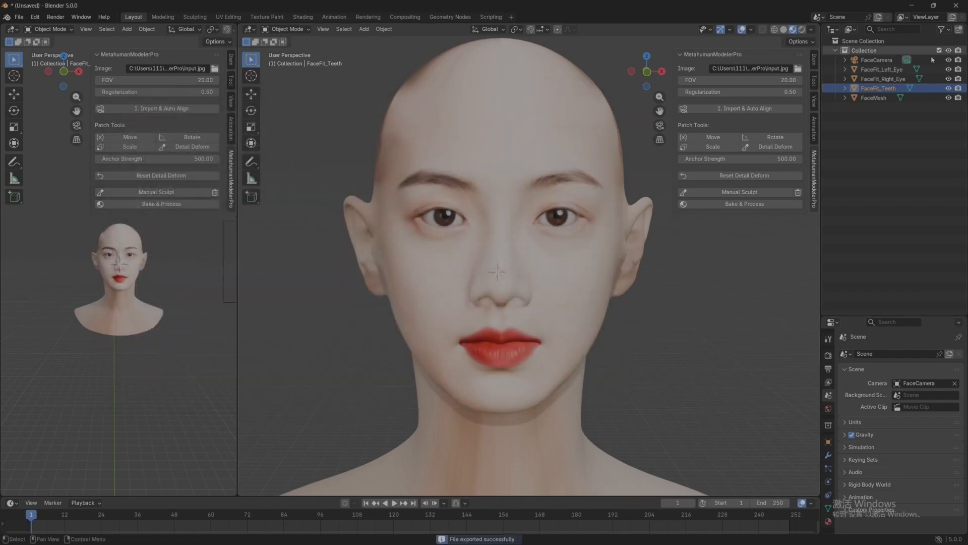
# Export only the FaceFit_Right_Eye object as right_eye.obj in the MetahumanModelerPro folder.
pyautogui.click(883, 79)
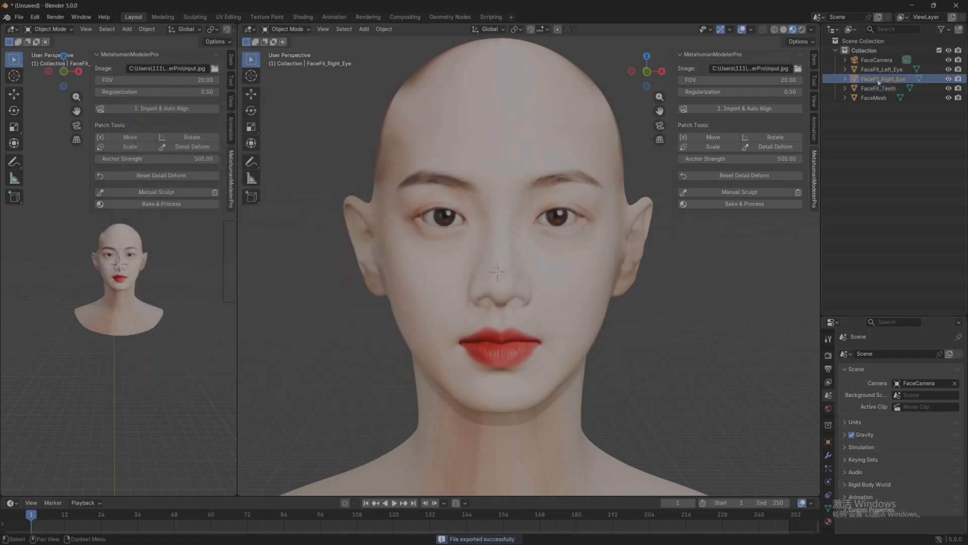
pyautogui.click(19, 17)
pyautogui.moveTo(51, 158)
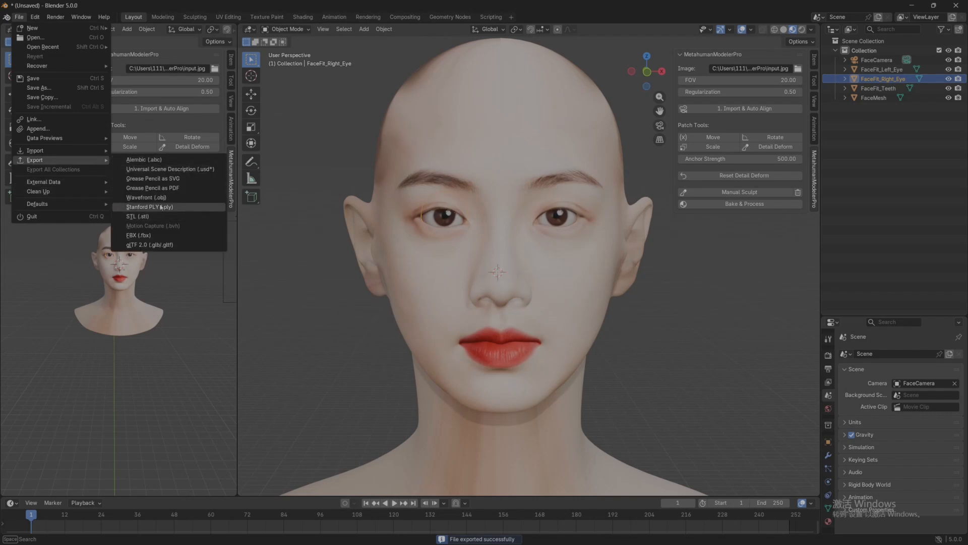
pyautogui.click(142, 197)
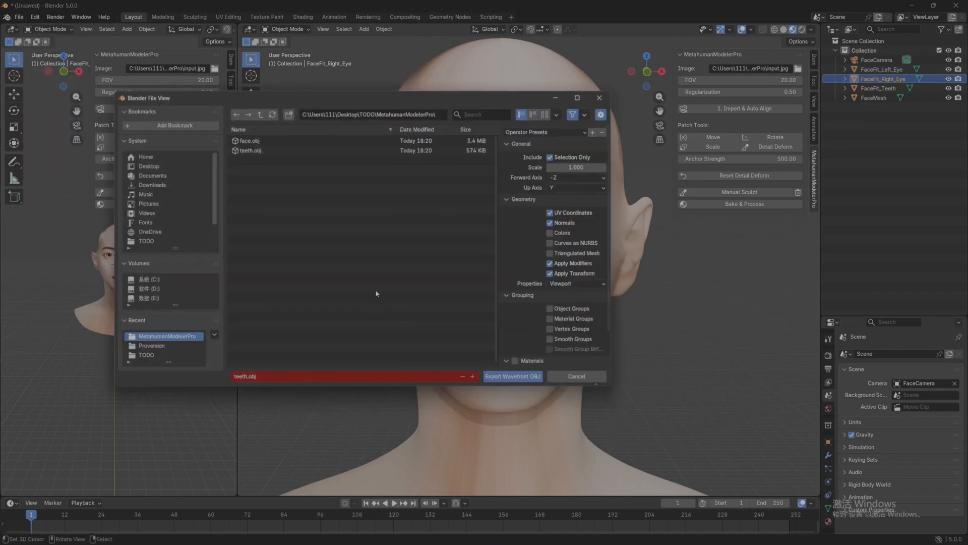
pyautogui.click(235, 379)
pyautogui.moveTo(246, 377); pyautogui.dragTo(249, 377)
pyautogui.write('right')
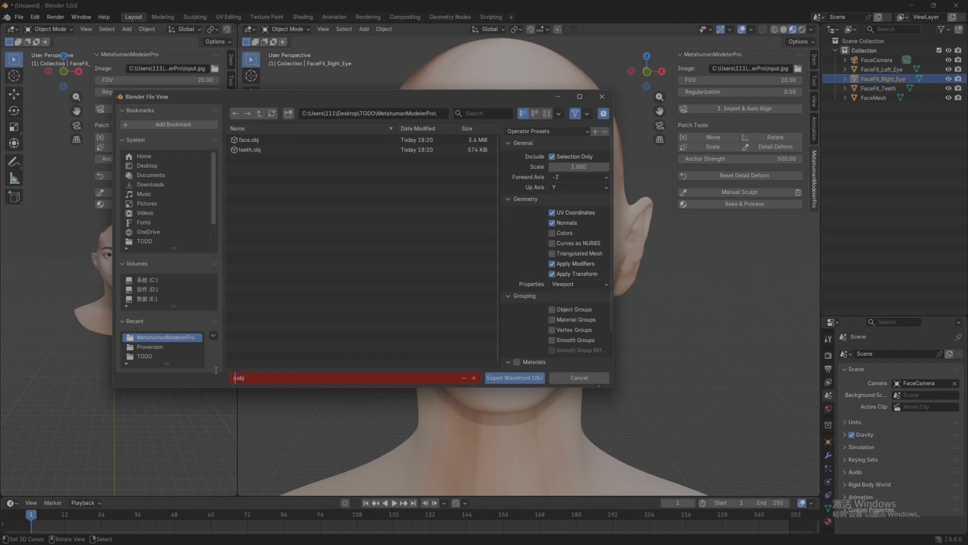
pyautogui.write('_eye')
pyautogui.press('Return')
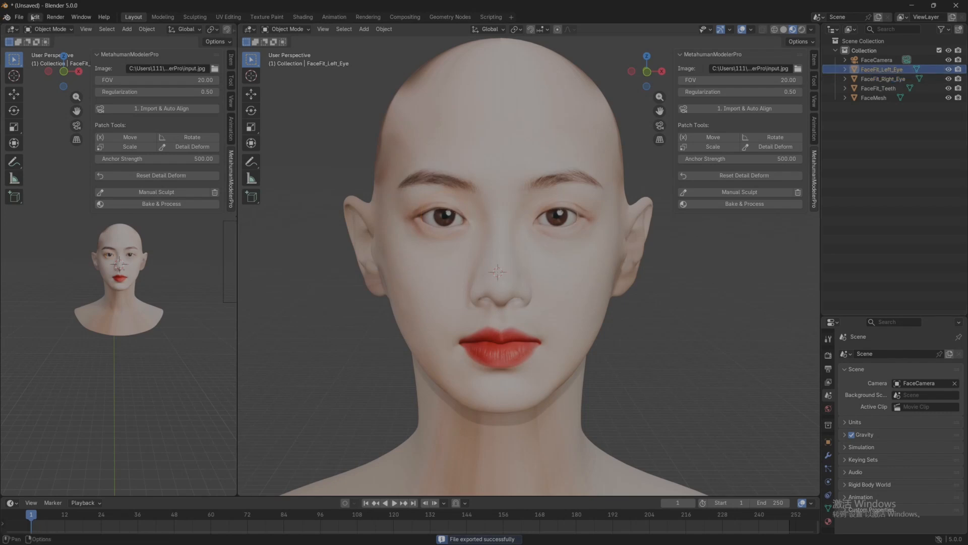
# Export only the FaceFit_Left_Eye object as left_eye.obj in the MetahumanModelerPro folder.
pyautogui.click(19, 17)
pyautogui.moveTo(35, 160)
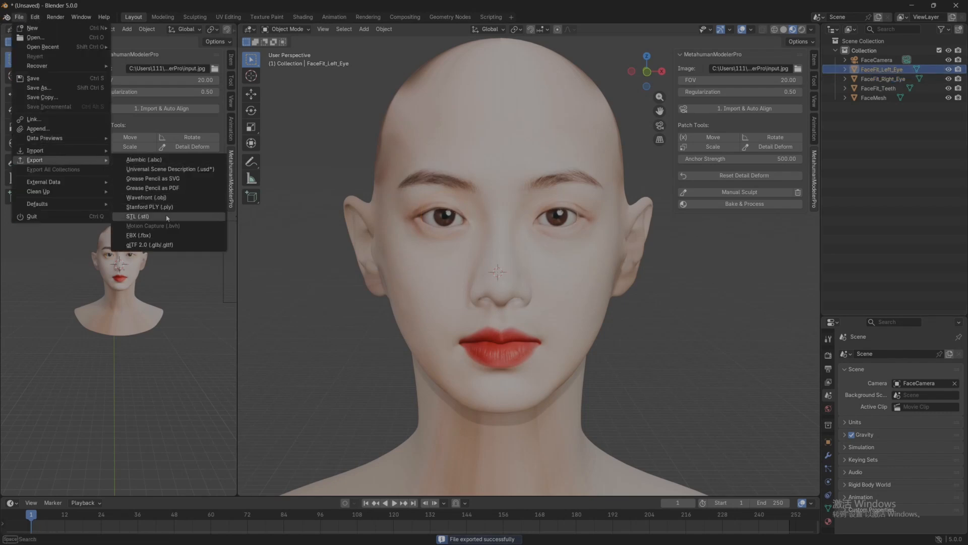
pyautogui.click(146, 197)
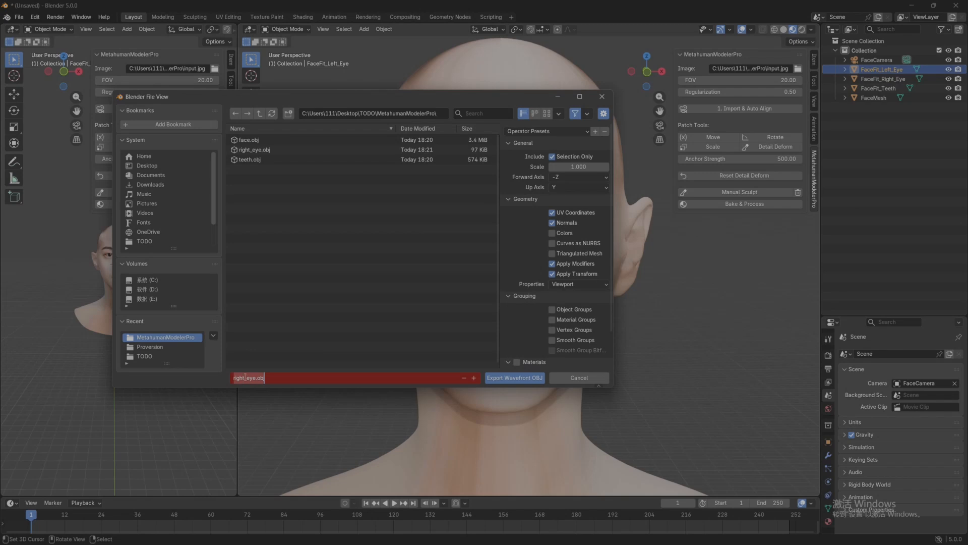
pyautogui.moveTo(245, 377); pyautogui.dragTo(234, 365)
pyautogui.write('left')
pyautogui.click(522, 378)
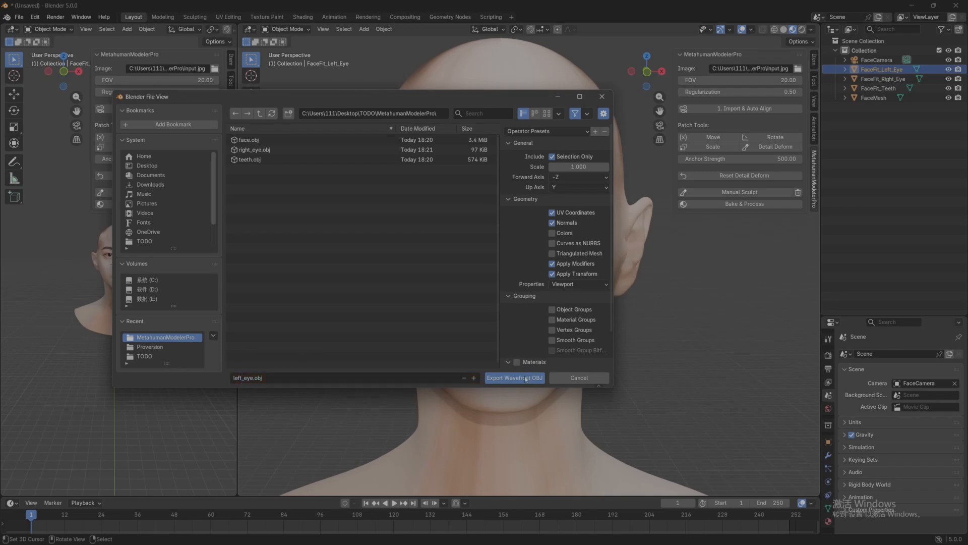
# Import face.obj from the Desktop\TODO\MetahumanModelerPro folder back into the scene as a Wavefront OBJ.
pyautogui.moveTo(475, 306); pyautogui.dragTo(599, 329, button='middle')
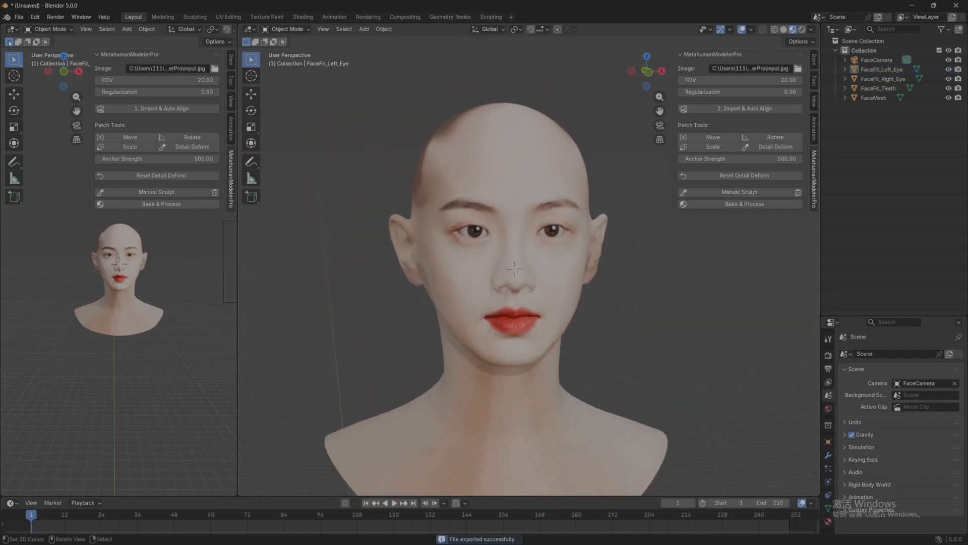
pyautogui.click(19, 16)
pyautogui.moveTo(63, 151)
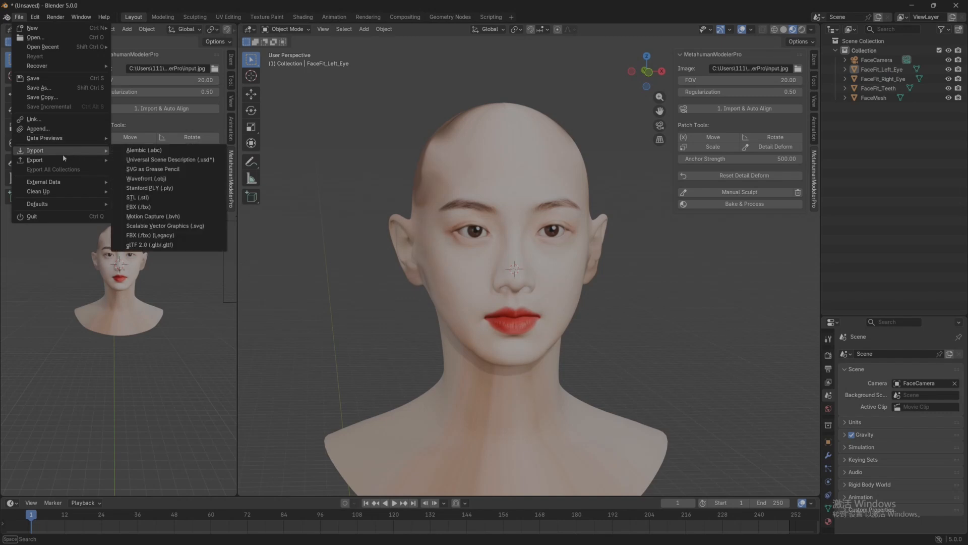
pyautogui.click(168, 180)
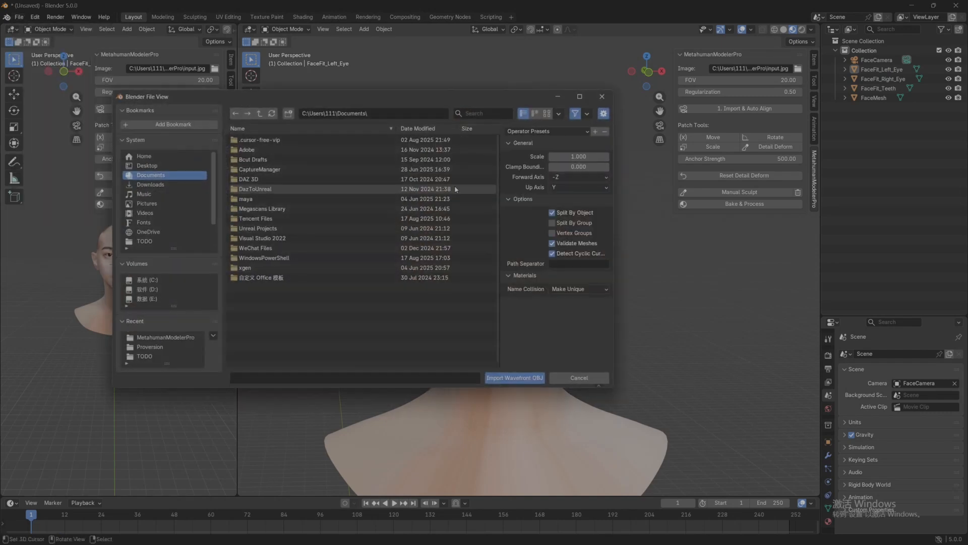
pyautogui.click(147, 165)
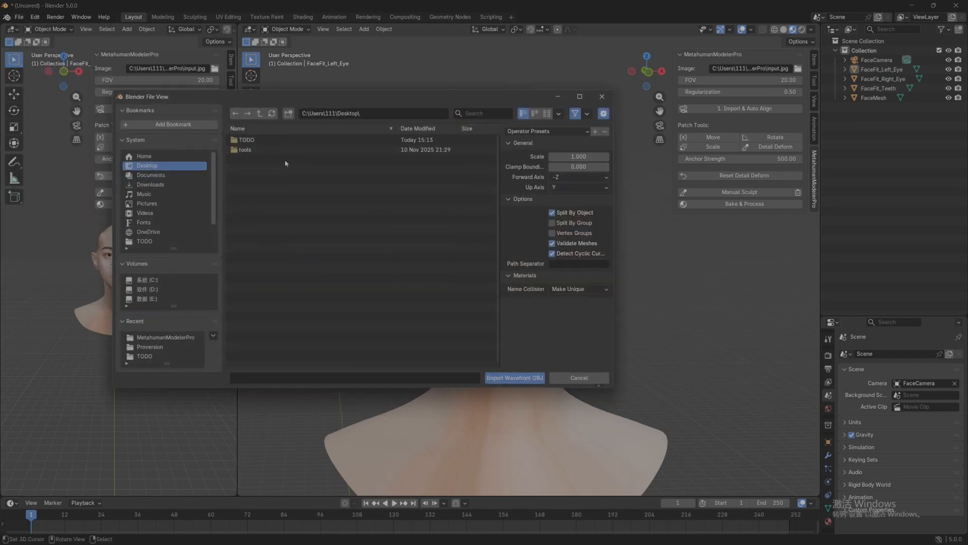
pyautogui.doubleClick(258, 149)
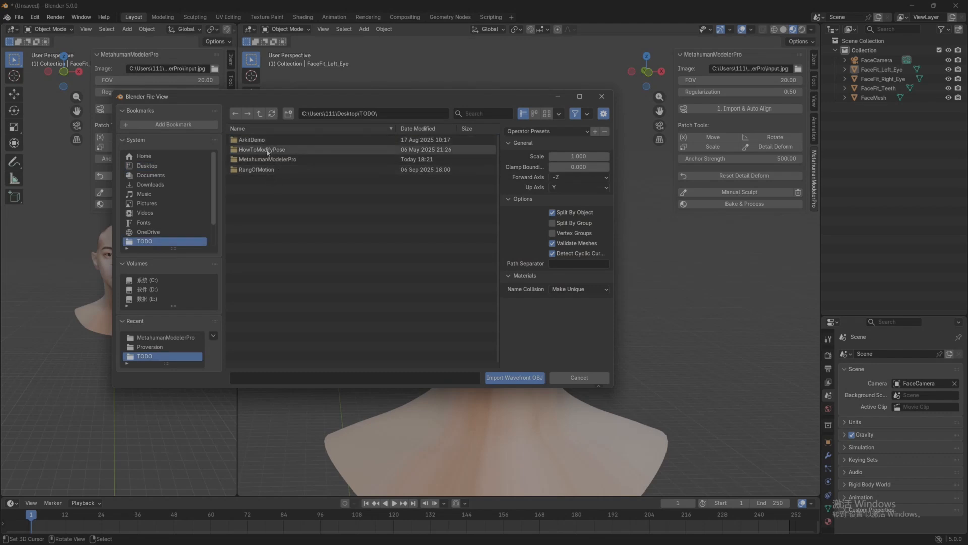
pyautogui.doubleClick(276, 160)
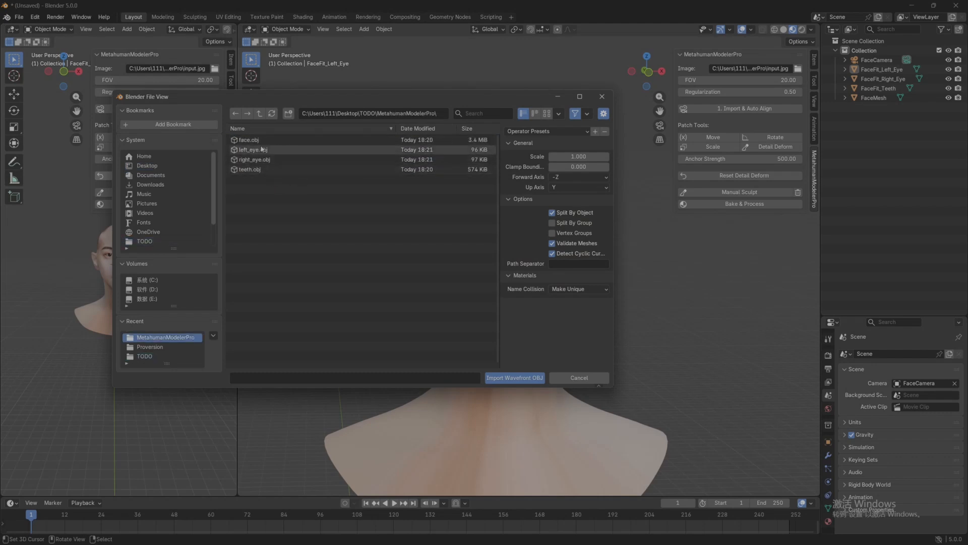
pyautogui.click(246, 140)
pyautogui.click(513, 378)
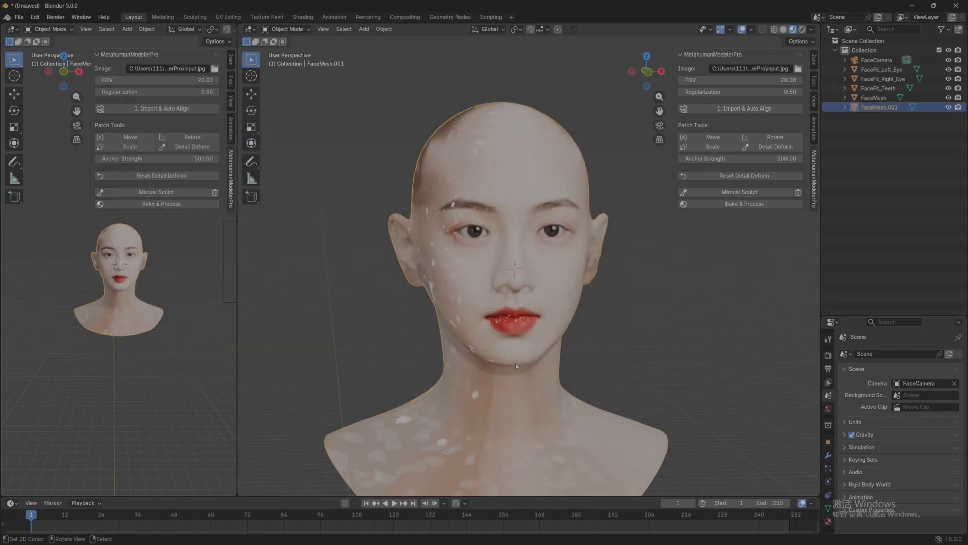
# Hide the original FaceMesh in the viewport and compare it with the imported head.
pyautogui.moveTo(509, 374); pyautogui.dragTo(484, 343, button='middle')
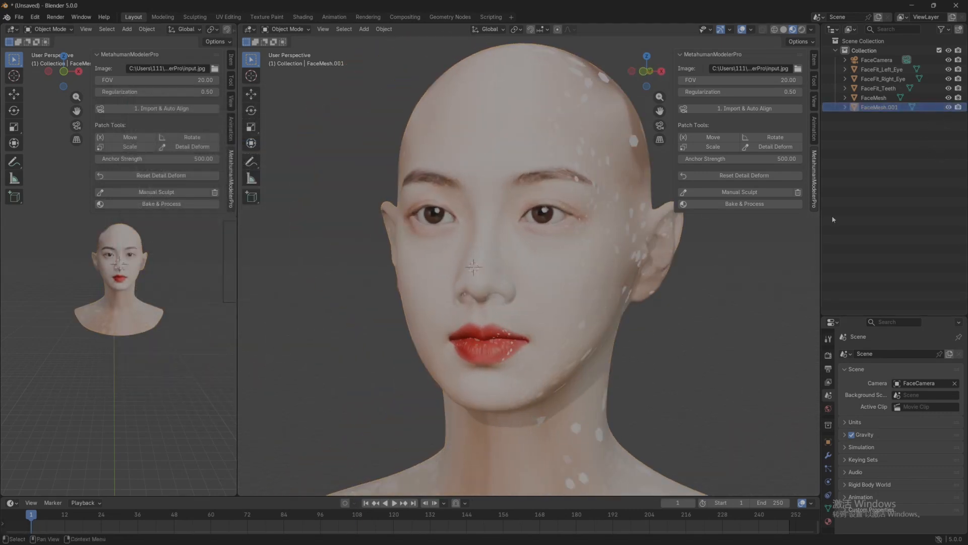
pyautogui.moveTo(726, 302); pyautogui.dragTo(682, 321, button='middle')
pyautogui.click(949, 98)
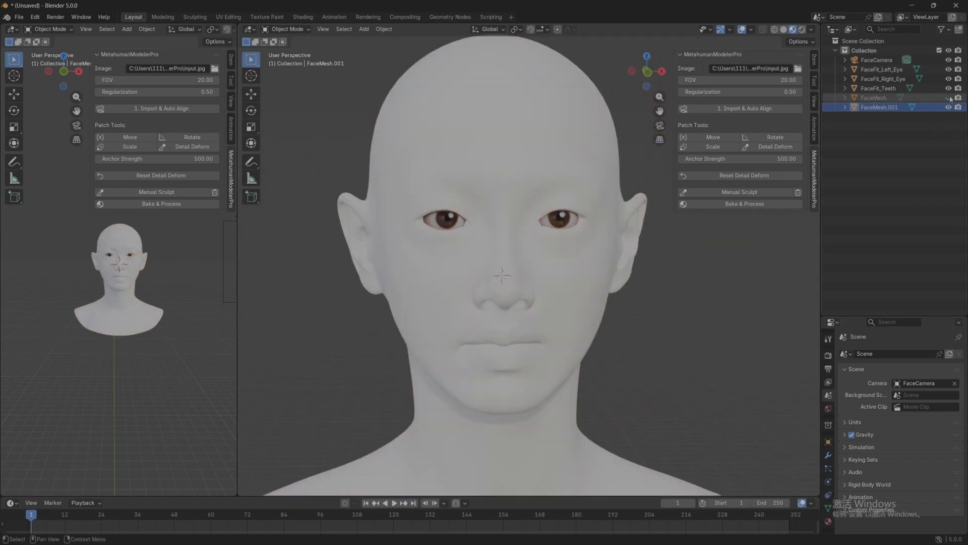
pyautogui.click(949, 97)
pyautogui.click(950, 97)
pyautogui.moveTo(499, 298); pyautogui.dragTo(482, 295, button='middle')
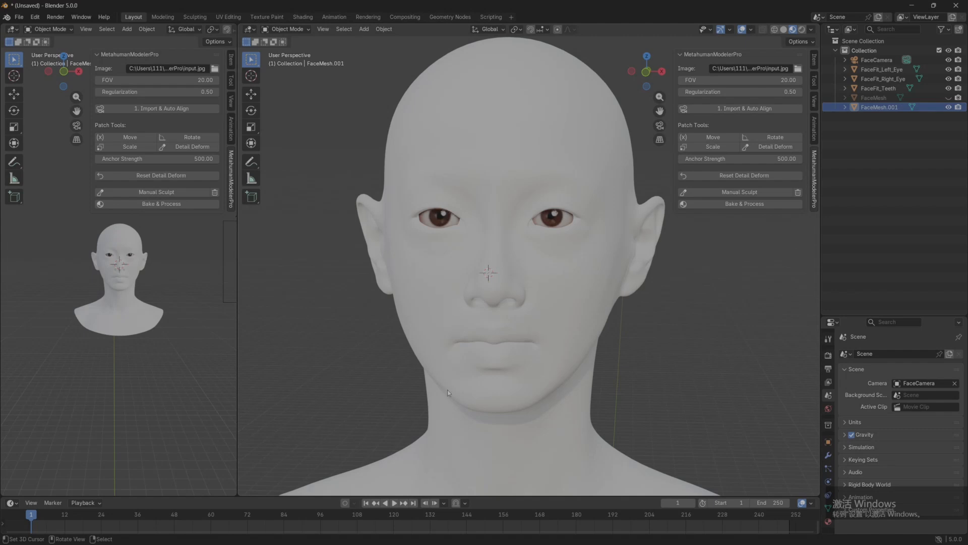
pyautogui.moveTo(453, 533)
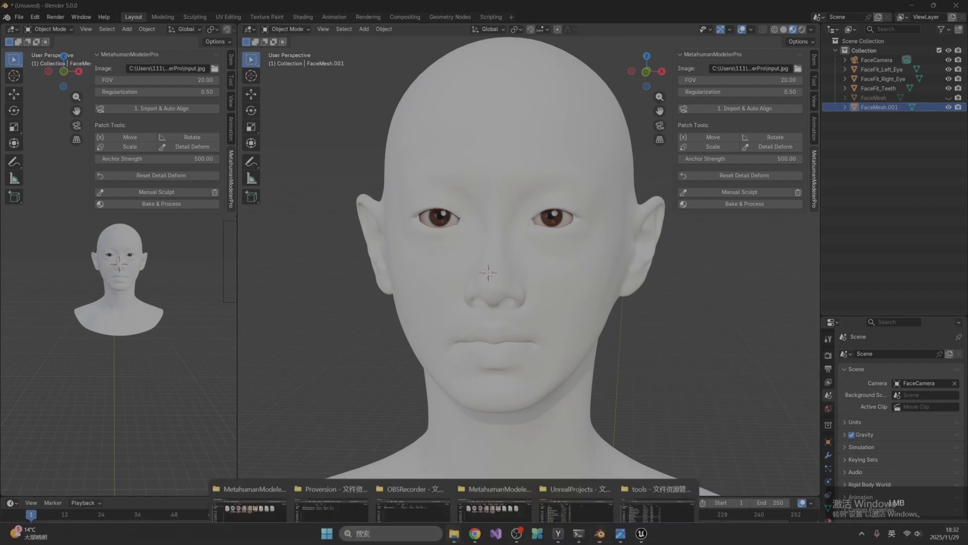
# Open FaceFit_Baked_Face_2048Texture.png from the MetahumanModelerPro folder and compare it with the original FaceFit_Baked_Face_2048.png bake.
pyautogui.click(477, 488)
pyautogui.doubleClick(532, 171)
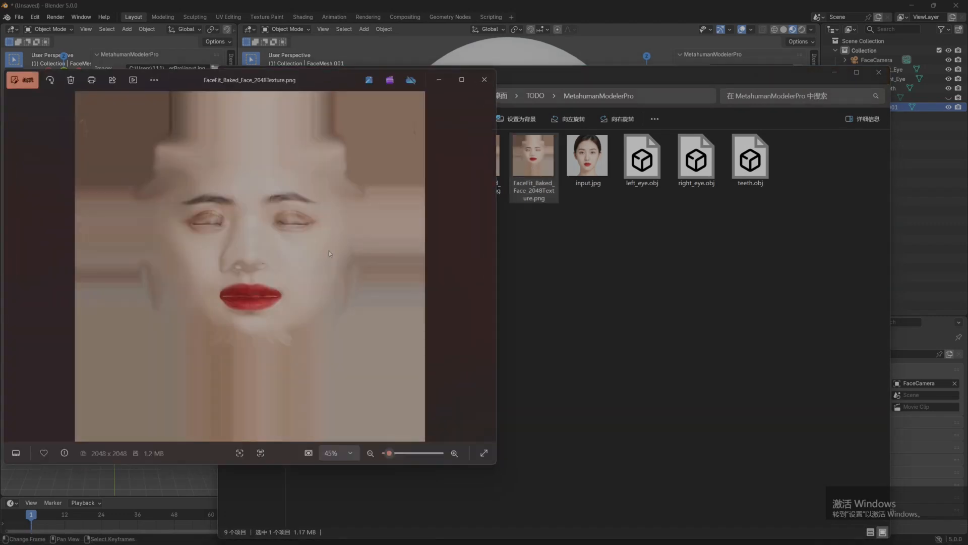
pyautogui.moveTo(337, 78); pyautogui.dragTo(361, 72)
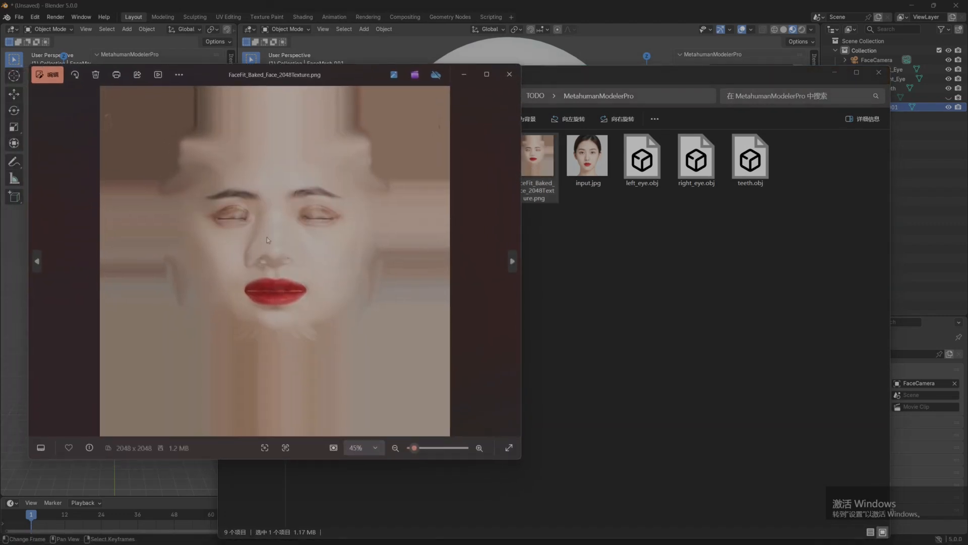
pyautogui.click(36, 261)
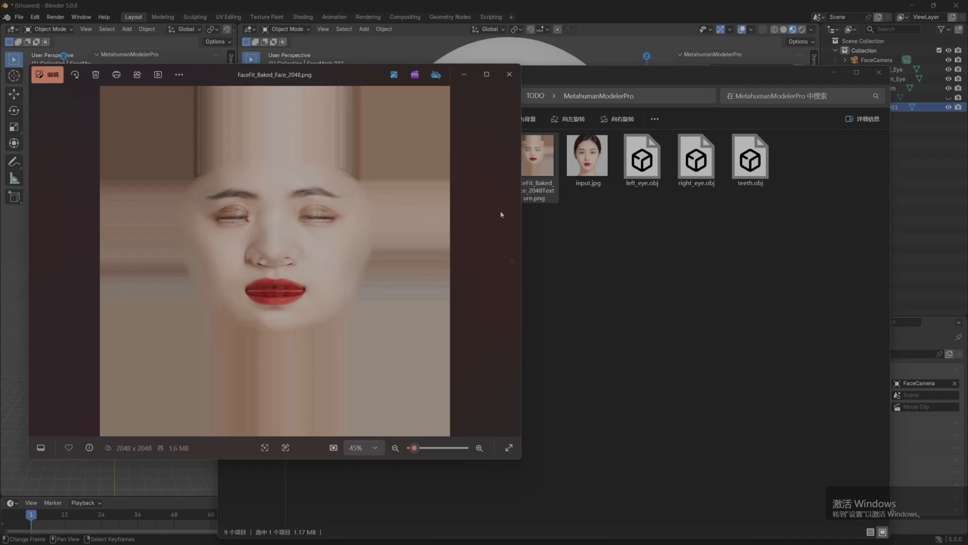
pyautogui.click(511, 261)
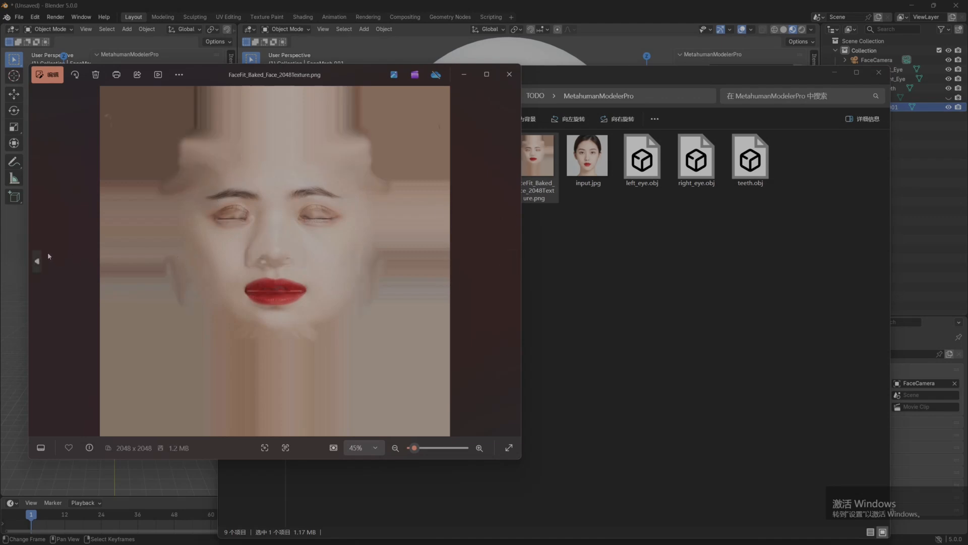
pyautogui.click(40, 258)
pyautogui.click(512, 260)
pyautogui.scroll(-3, 265, 286)
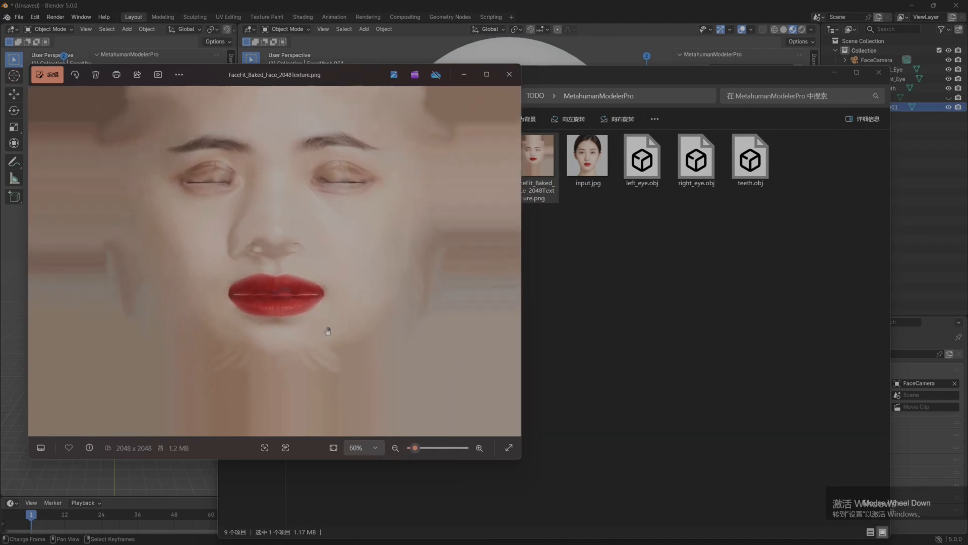
pyautogui.scroll(-2, 328, 330)
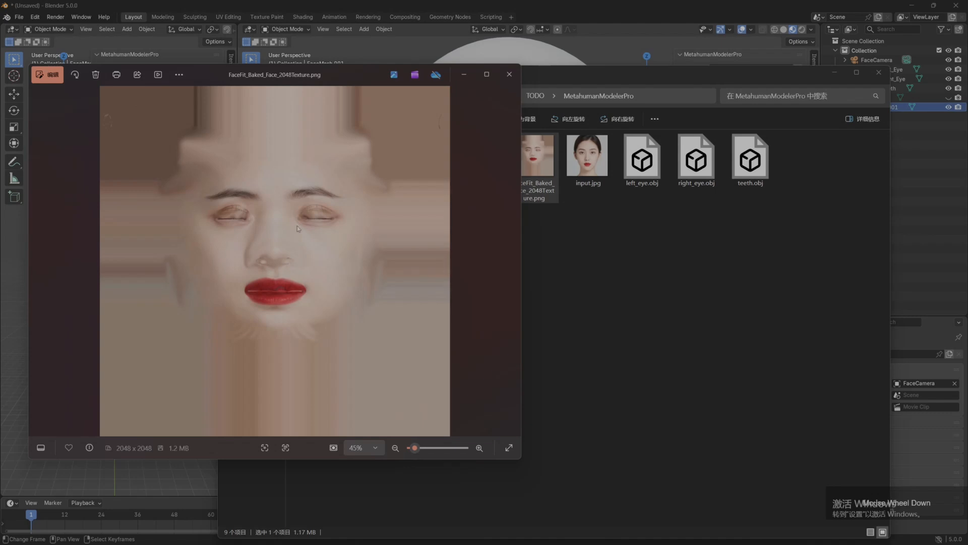
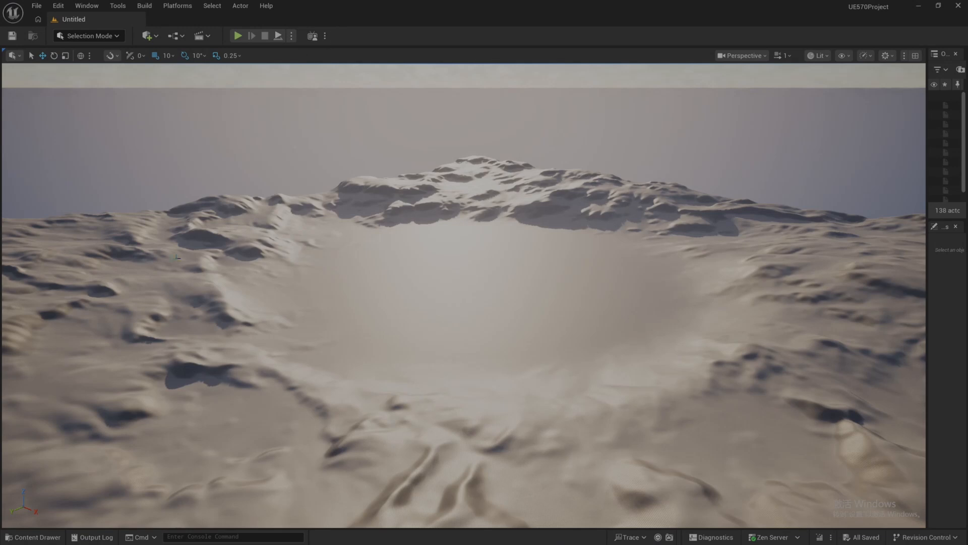
# In Unreal Engine, search the project's plugins for Metahuman and check which MetaHuman plugins are enabled.
pyautogui.click(45, 537)
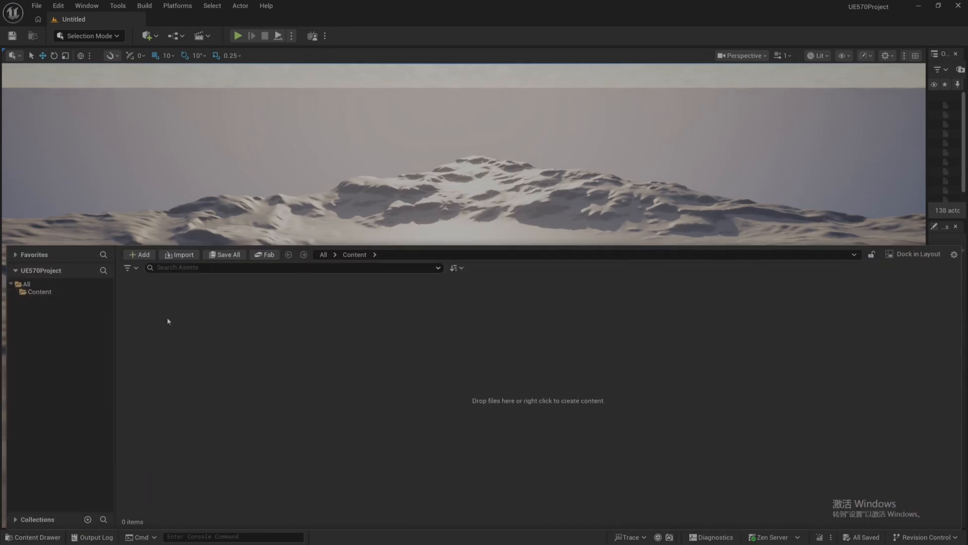
pyautogui.click(58, 6)
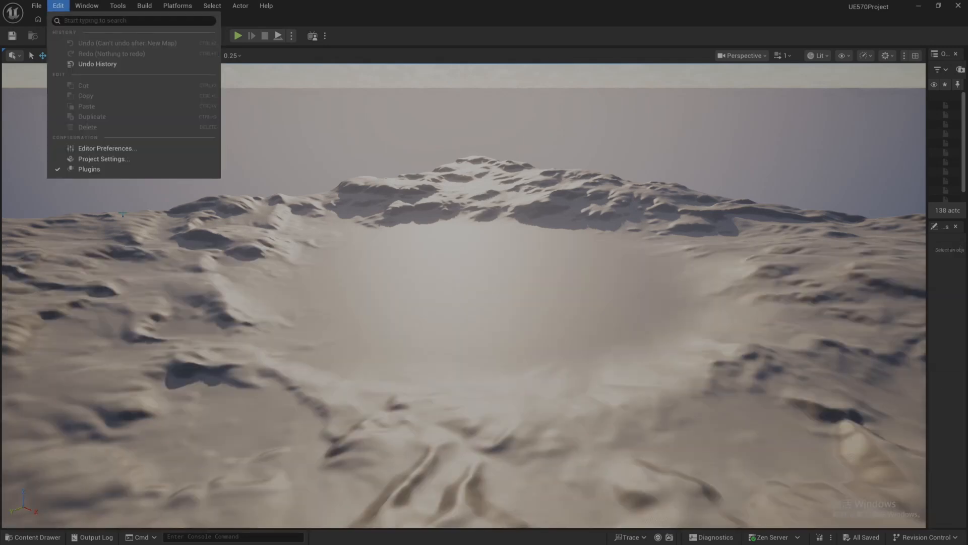
pyautogui.click(95, 171)
pyautogui.click(327, 101)
pyautogui.write('Metahuman')
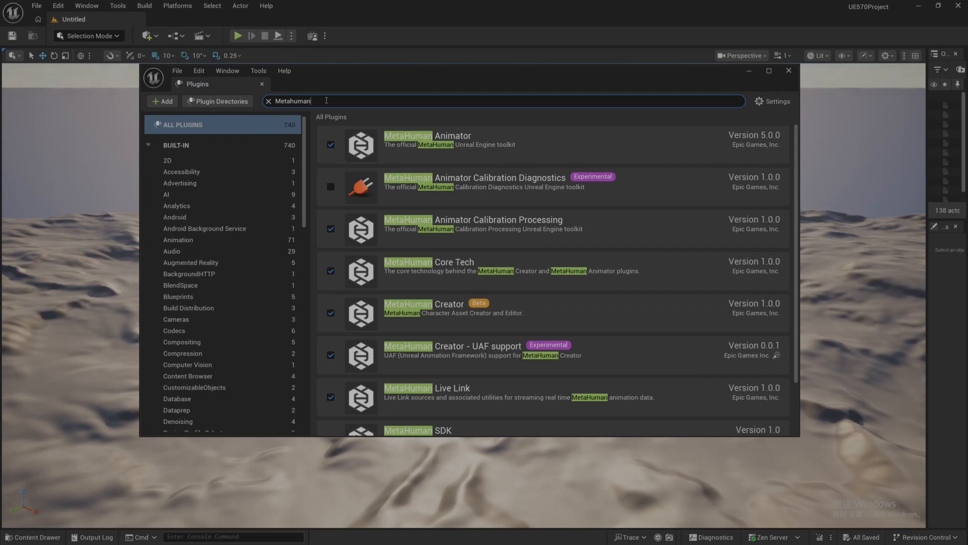
pyautogui.scroll(-3, 657, 135)
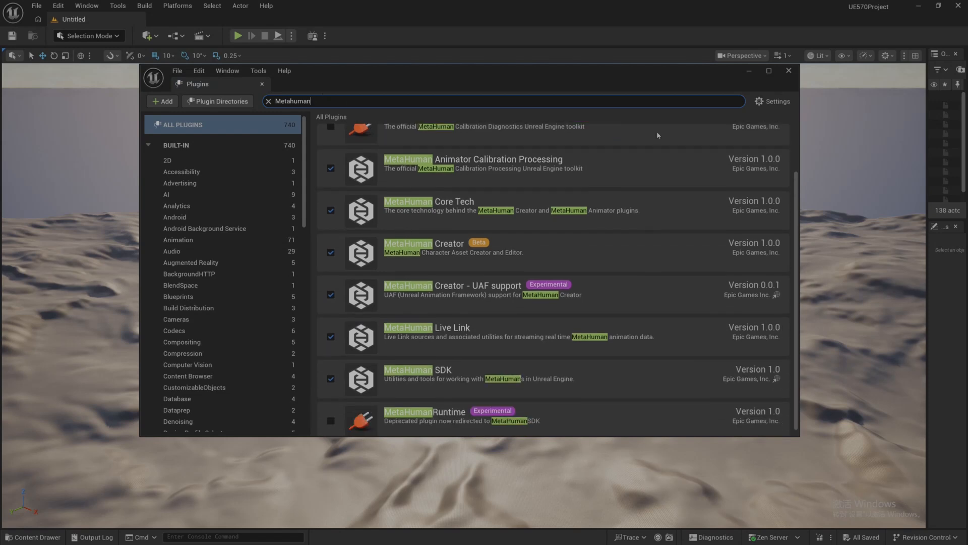
pyautogui.click(788, 70)
# Create a MetaHuman Character asset named Demo in the Content folder.
pyautogui.click(35, 537)
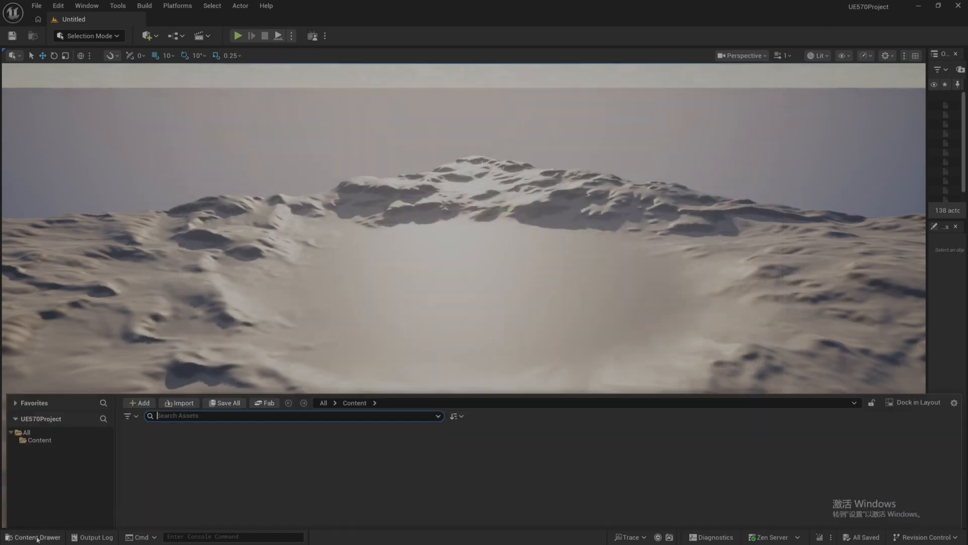
pyautogui.rightClick(183, 344)
pyautogui.moveTo(242, 404)
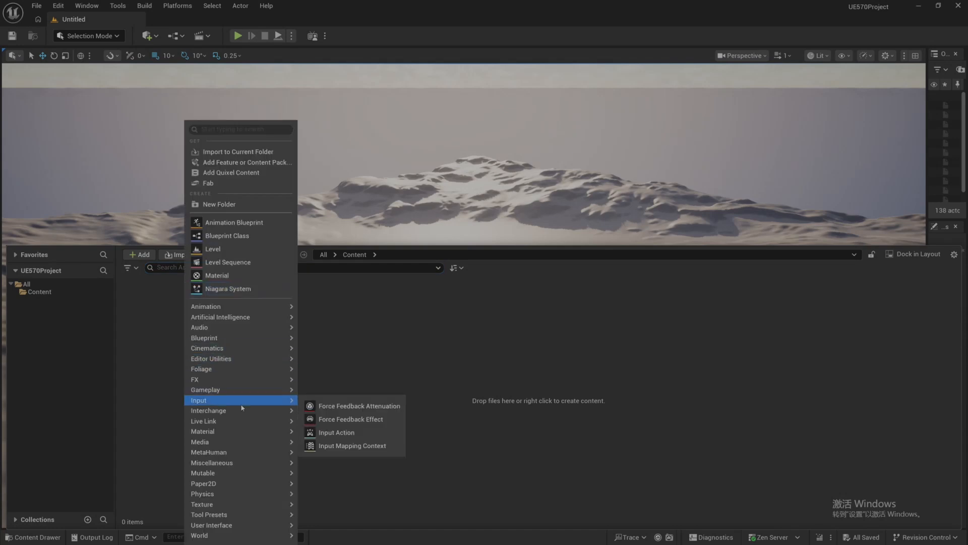
pyautogui.moveTo(243, 452)
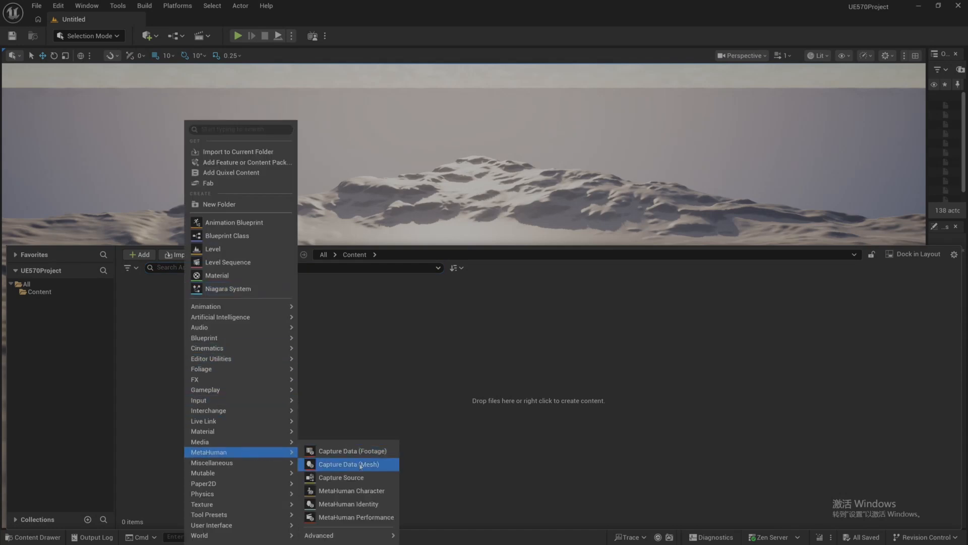
pyautogui.click(353, 490)
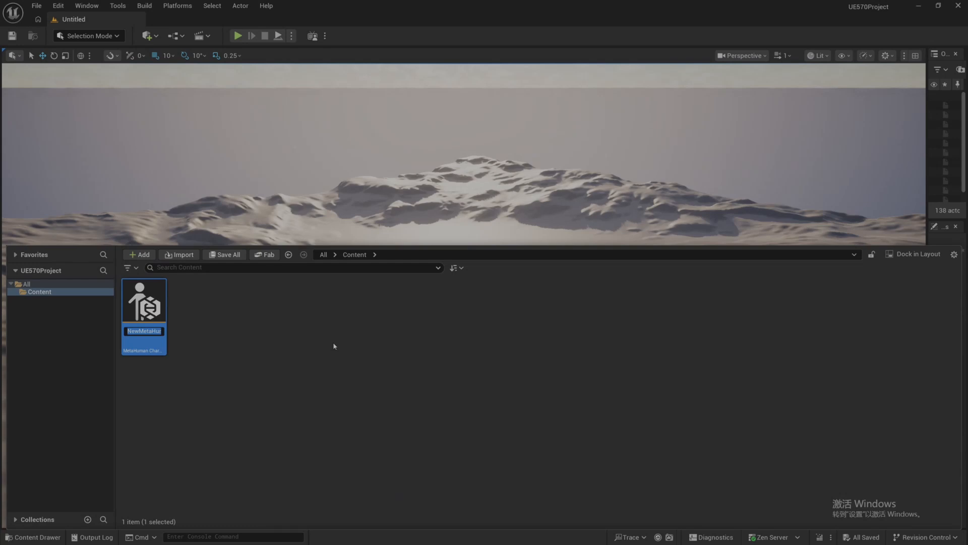
pyautogui.write('Demo')
pyautogui.press('Return')
# Import FaceFit_Baked_Face_2048Texture.png from the MetahumanModelerPro folder into the project's Content folder.
pyautogui.press('super')
pyautogui.moveTo(453, 538)
pyautogui.click(495, 485)
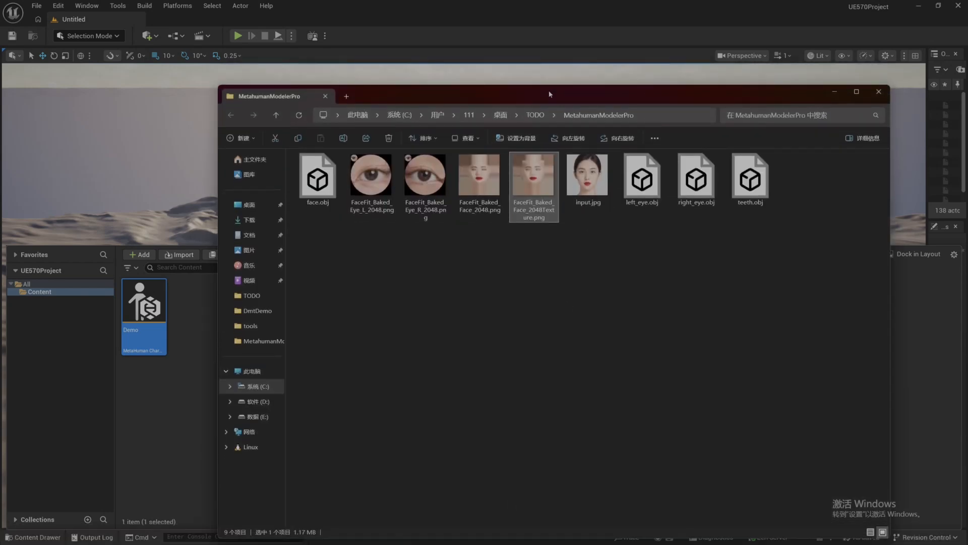
pyautogui.moveTo(647, 89); pyautogui.dragTo(819, 92)
pyautogui.moveTo(706, 192); pyautogui.dragTo(208, 372)
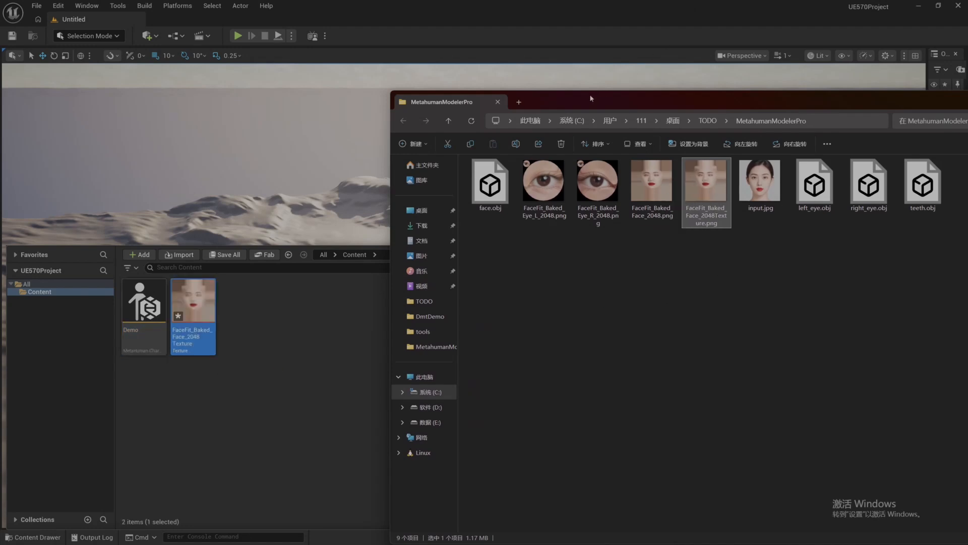
# Import face.obj from the MetahumanModelerPro folder into Content using the default Assets pipeline settings.
pyautogui.moveTo(589, 100); pyautogui.dragTo(489, 105)
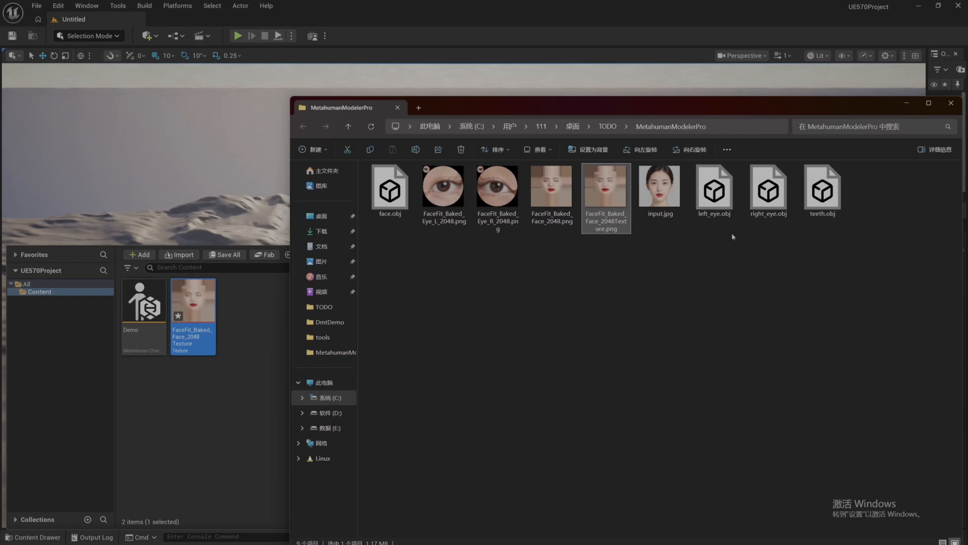
pyautogui.moveTo(397, 201); pyautogui.dragTo(246, 350)
pyautogui.moveTo(490, 103); pyautogui.dragTo(656, 307)
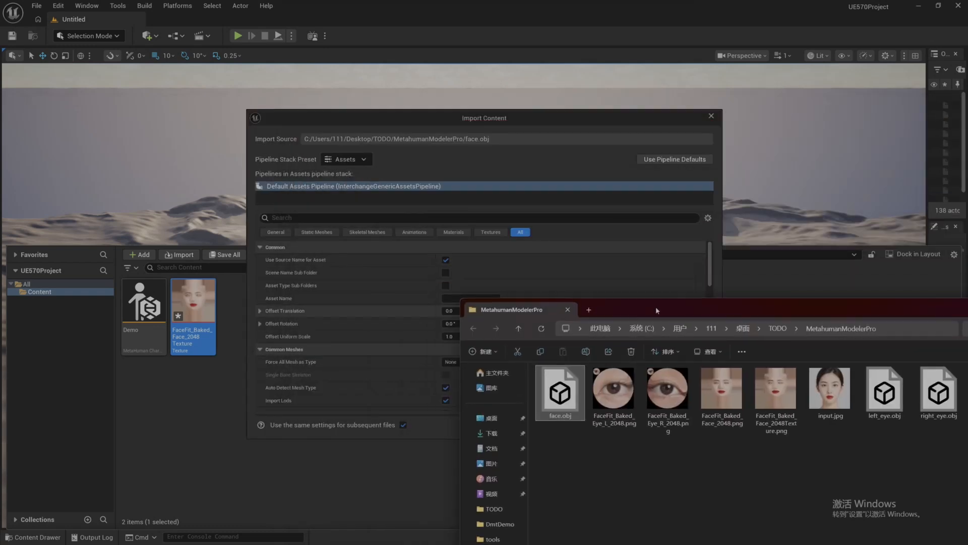
pyautogui.moveTo(521, 126); pyautogui.dragTo(486, 94)
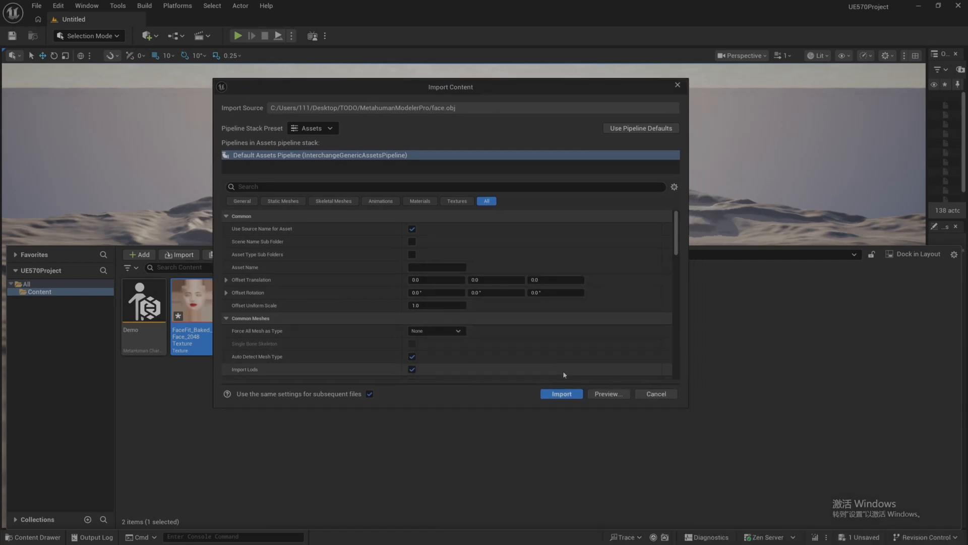
pyautogui.click(558, 393)
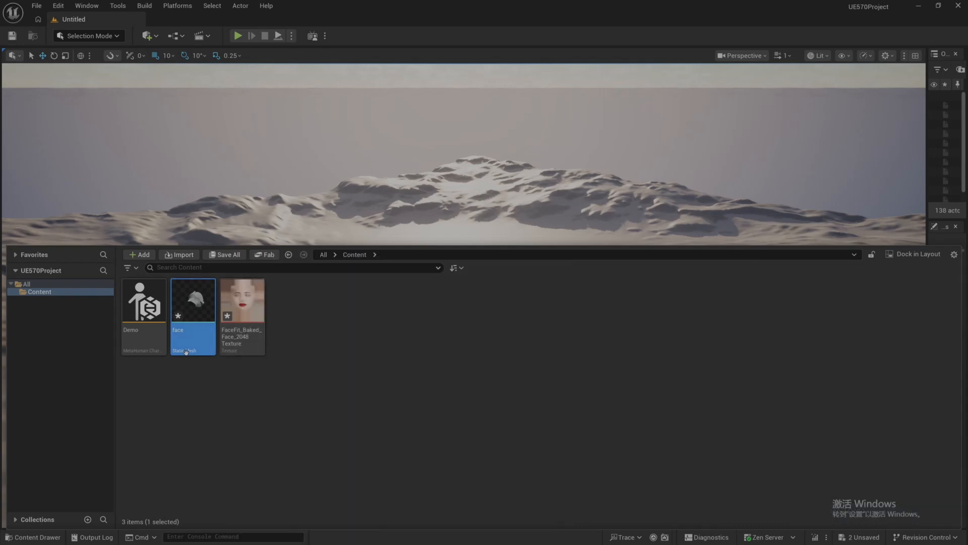
# Save the imported face mesh and baked face texture assets.
pyautogui.click(233, 328)
pyautogui.keyDown('ctrl'); pyautogui.click(210, 330); pyautogui.keyUp('ctrl')
pyautogui.hotkey('ctrl', 's')
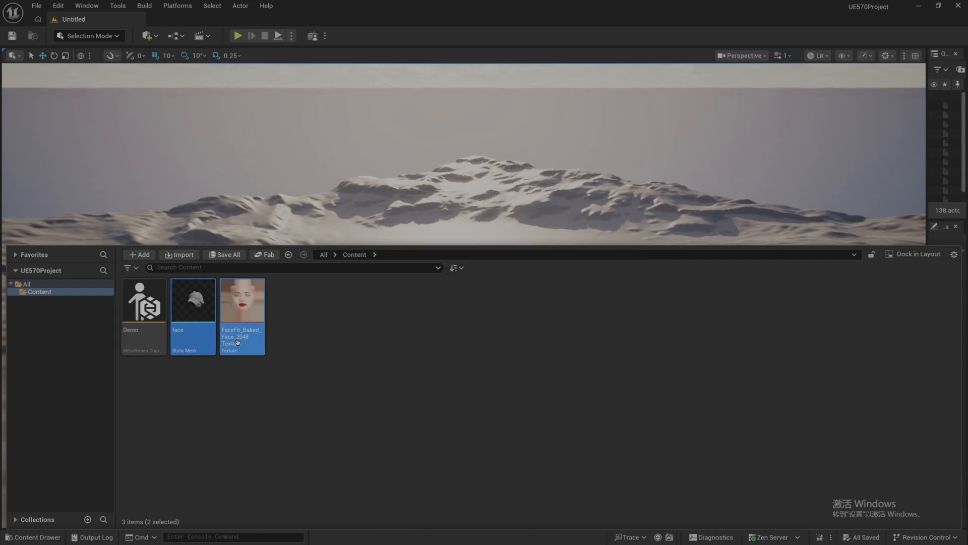
# Open the Demo character in a docked, full-size editor and enable the missing project settings.
pyautogui.doubleClick(143, 302)
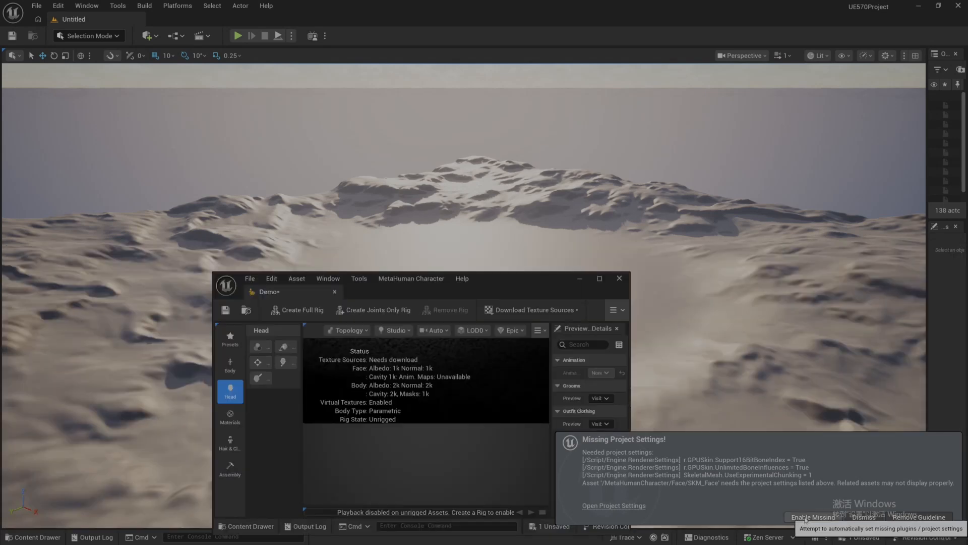
pyautogui.click(809, 516)
pyautogui.moveTo(522, 286); pyautogui.dragTo(543, 4)
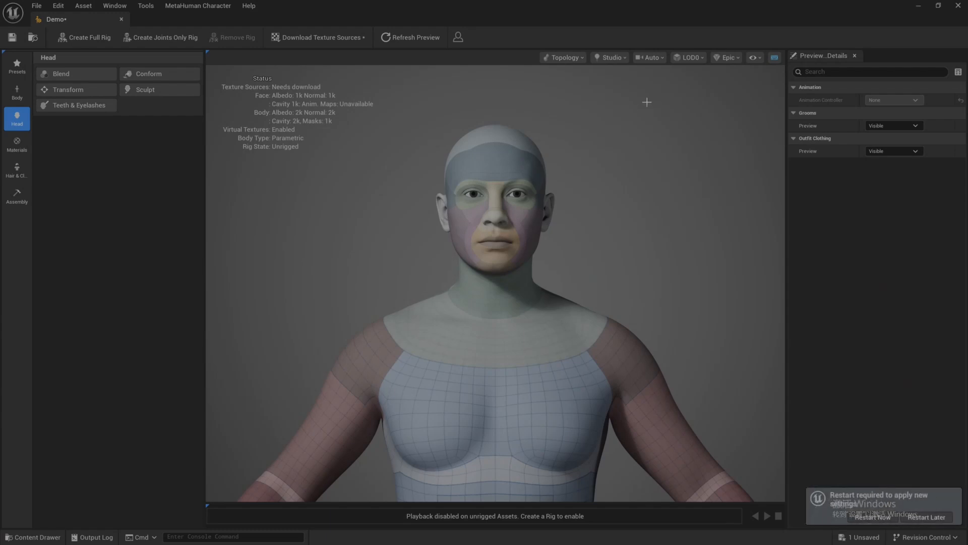
# Switch the character's preview material to Skin.
pyautogui.click(622, 59)
pyautogui.click(563, 57)
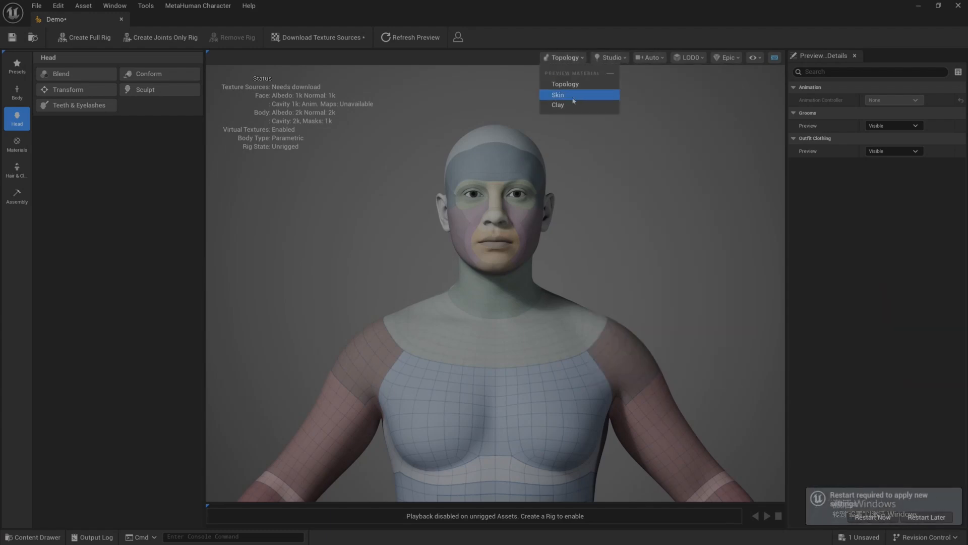
pyautogui.click(572, 96)
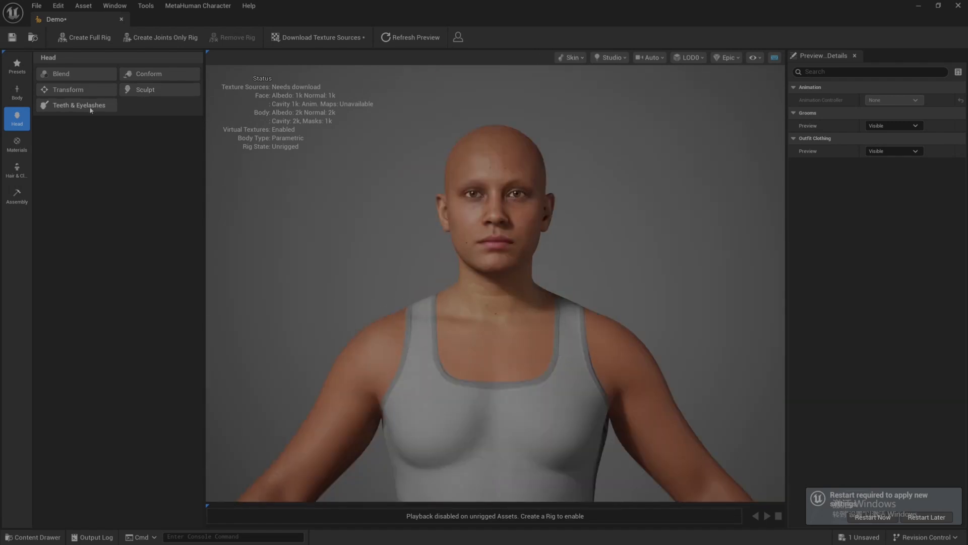
# Conform the Demo character's head from a template, using the face mesh with Scaling Rotation Translation alignment.
pyautogui.click(161, 76)
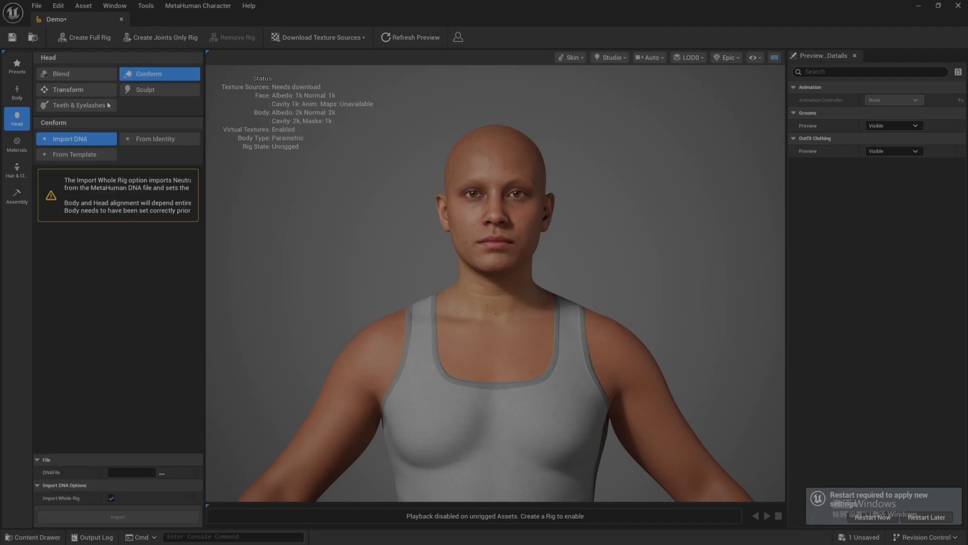
pyautogui.click(80, 154)
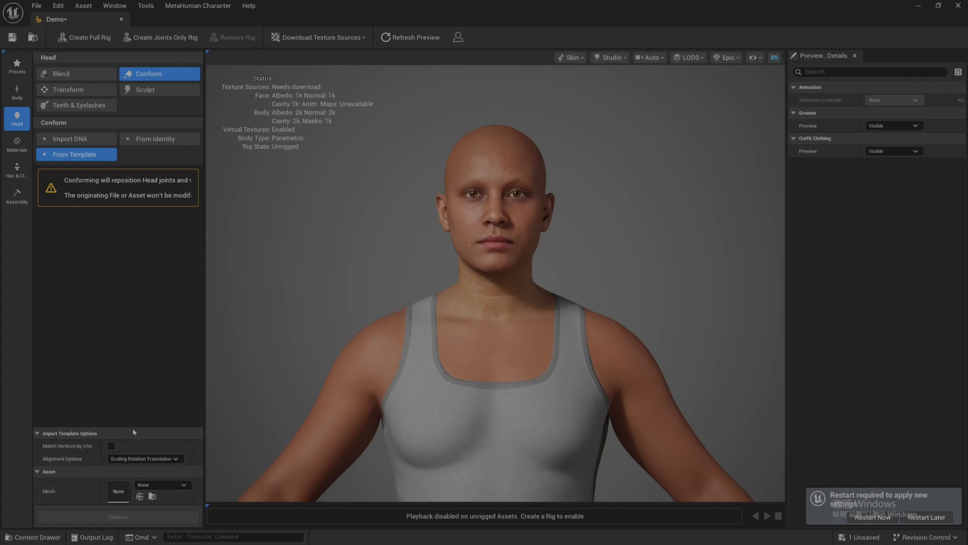
pyautogui.click(174, 485)
pyautogui.click(176, 368)
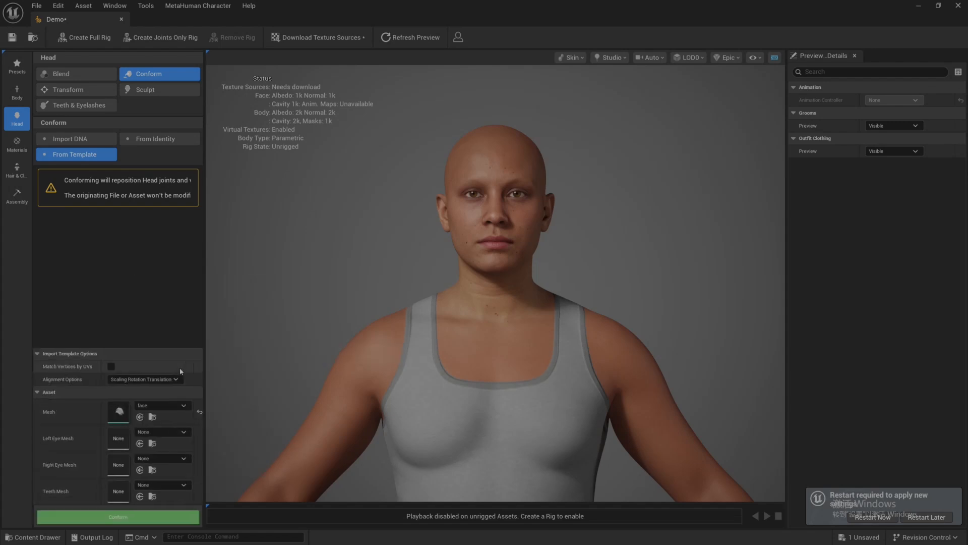
pyautogui.click(141, 518)
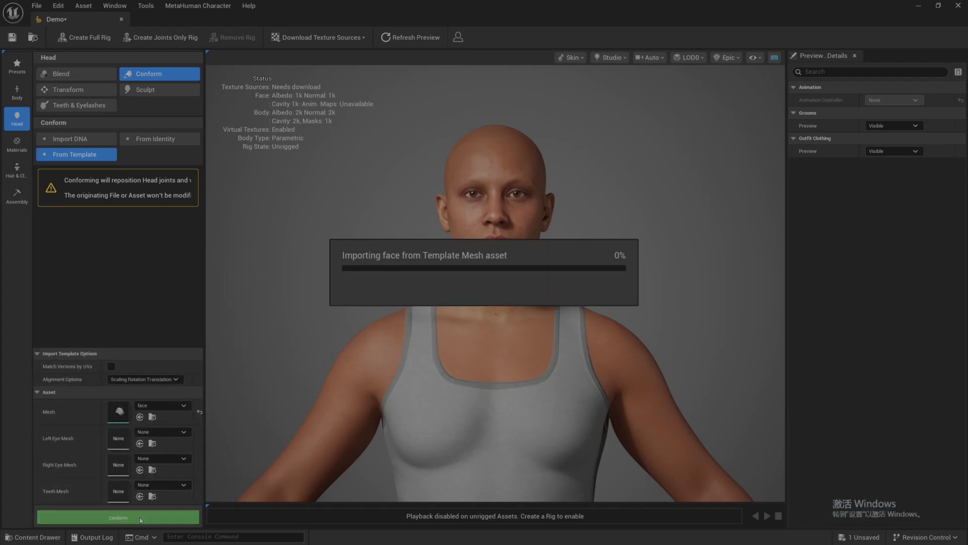
# Examine the conformed head from the front and side, and look closely at the eye area.
pyautogui.scroll(3, 479, 275)
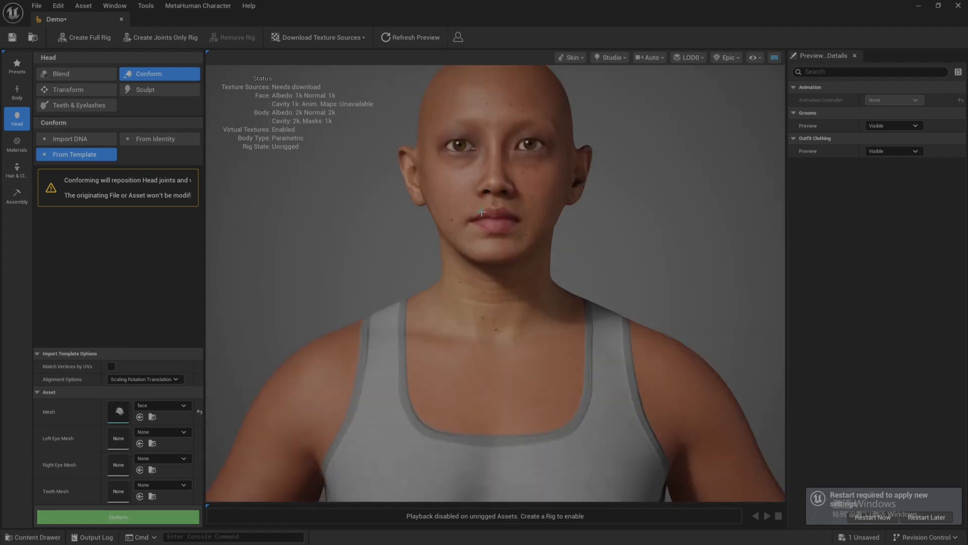
pyautogui.moveTo(439, 208); pyautogui.dragTo(512, 194)
pyautogui.scroll(3, 459, 219)
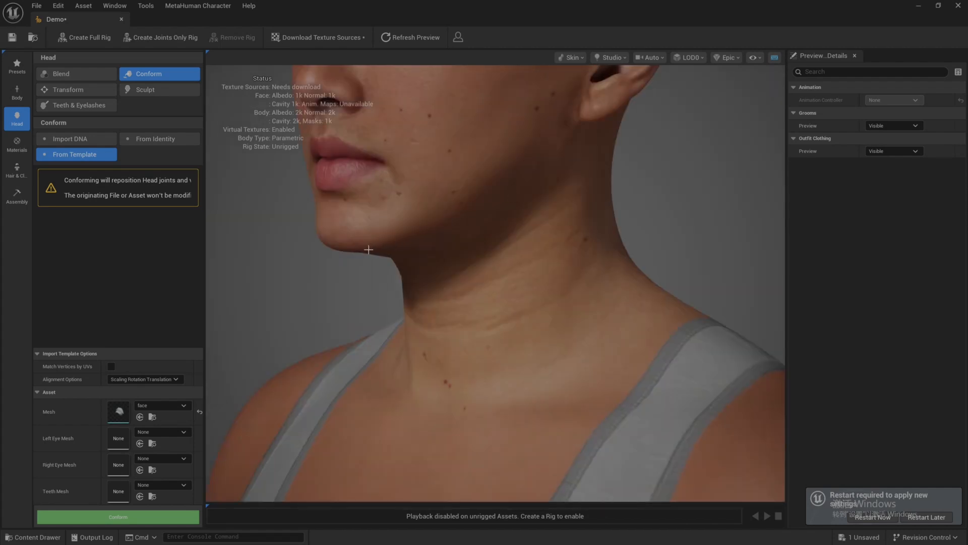
pyautogui.moveTo(368, 250); pyautogui.dragTo(413, 251)
pyautogui.scroll(-5, 396, 234)
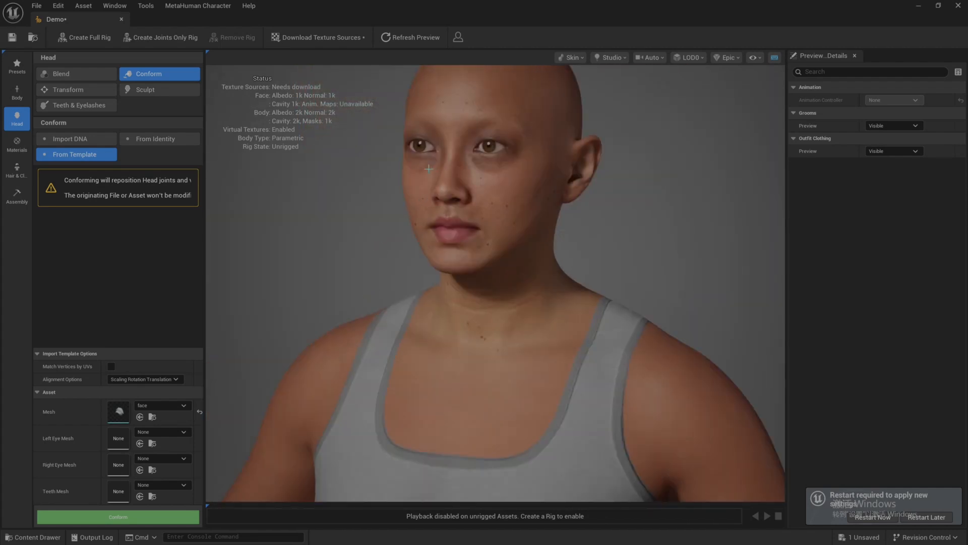
pyautogui.moveTo(429, 169); pyautogui.dragTo(405, 162)
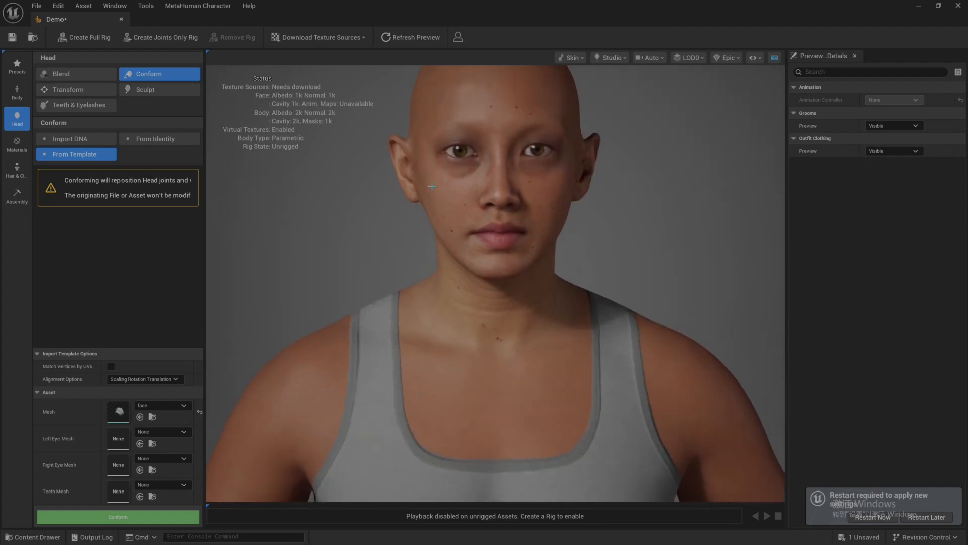
pyautogui.moveTo(432, 187); pyautogui.dragTo(466, 234, button='middle')
pyautogui.scroll(8, 465, 234)
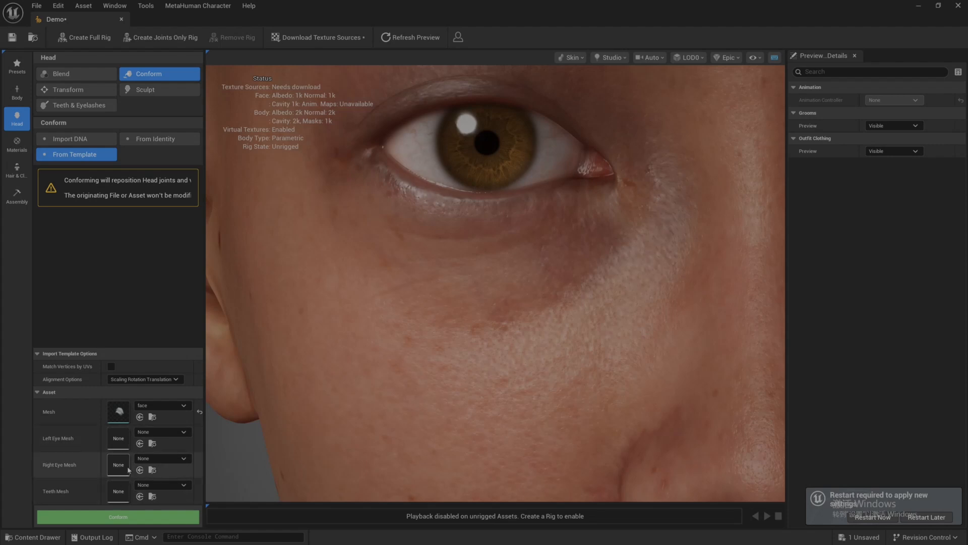
# Enable the texture override in the character's skin material settings and collapse the Accents and Freckles sections.
pyautogui.scroll(-8, 542, 295)
pyautogui.moveTo(542, 295); pyautogui.dragTo(438, 295, button='middle')
pyautogui.moveTo(504, 321); pyautogui.dragTo(504, 298, button='middle')
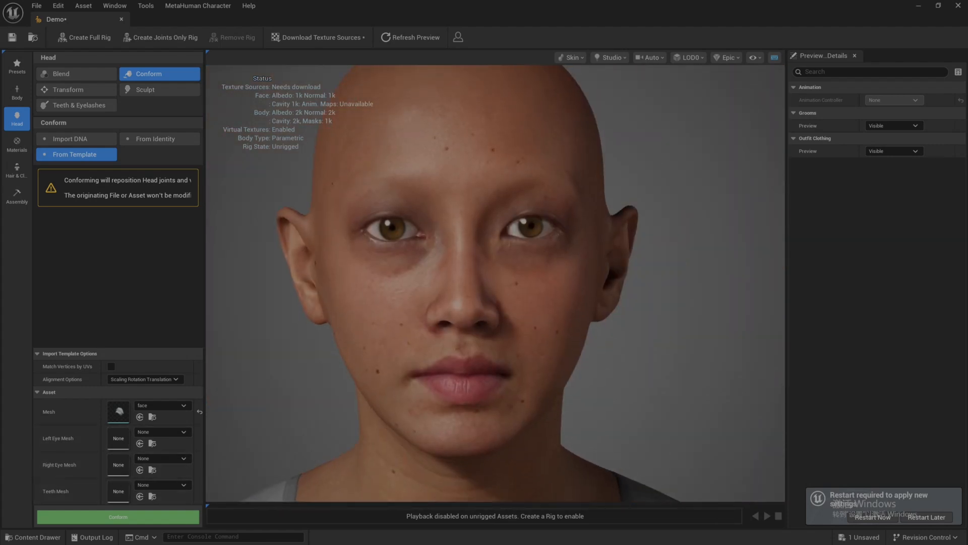
pyautogui.moveTo(504, 298); pyautogui.dragTo(469, 297)
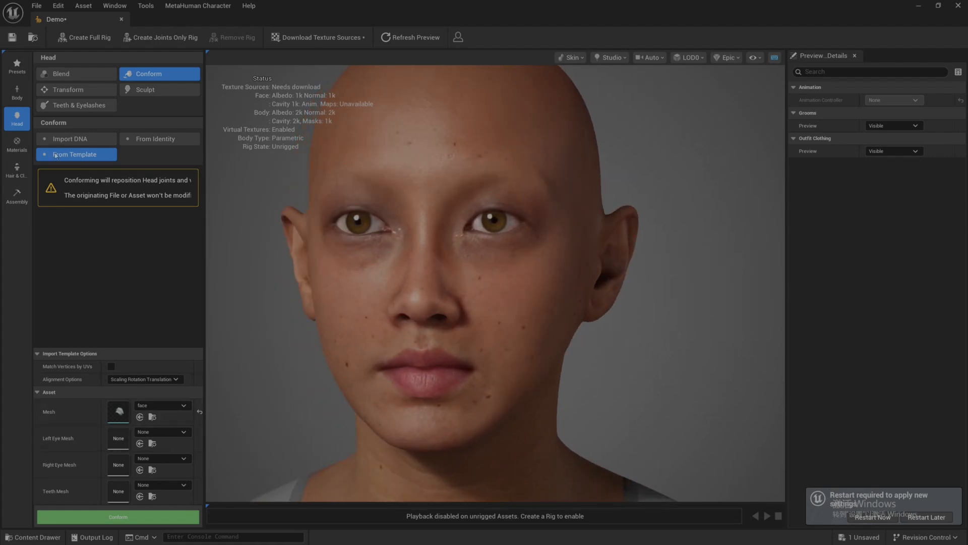
pyautogui.click(17, 150)
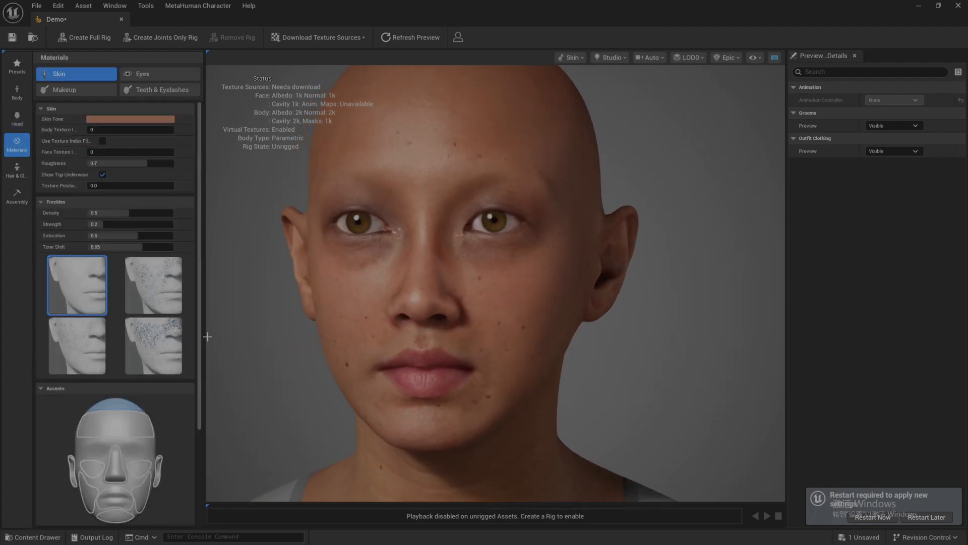
pyautogui.scroll(-3, 204, 412)
pyautogui.scroll(-5, 146, 474)
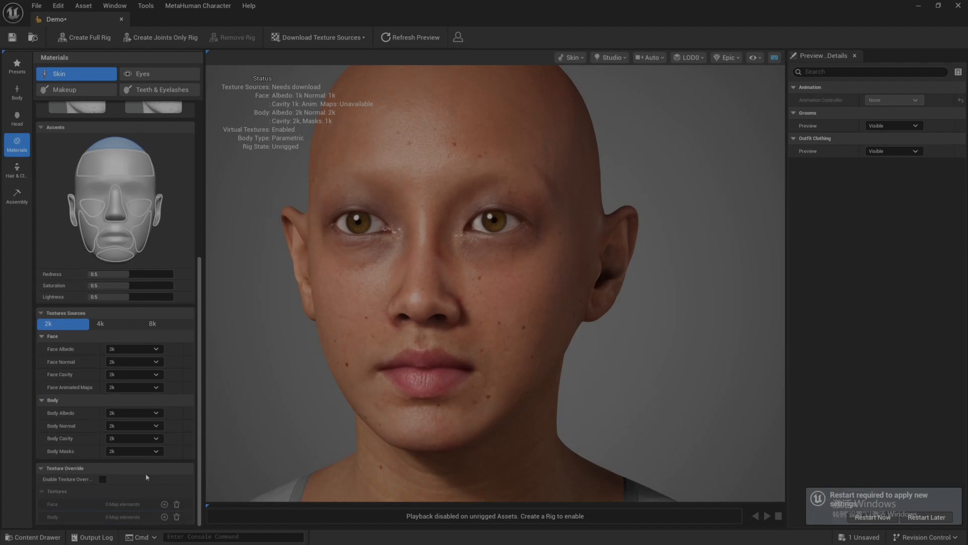
pyautogui.click(102, 479)
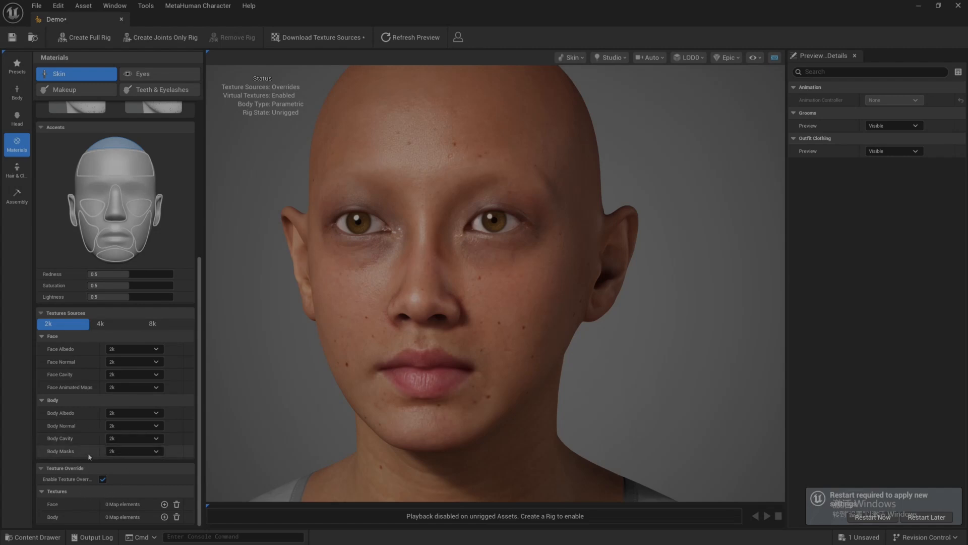
pyautogui.click(41, 129)
pyautogui.click(41, 112)
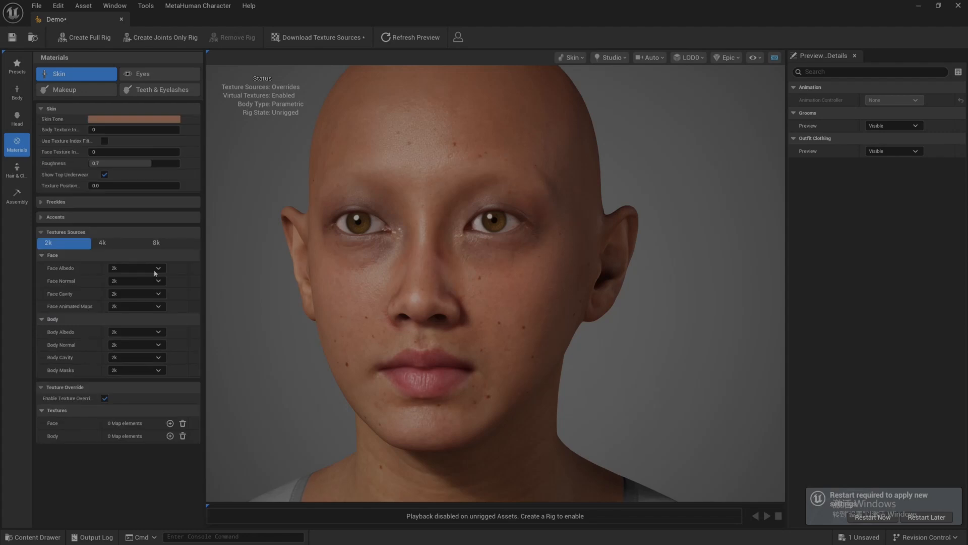
# Add a Base Color override for the face using the FaceFit_Baked_Face_2048Texture map.
pyautogui.click(170, 423)
pyautogui.click(162, 437)
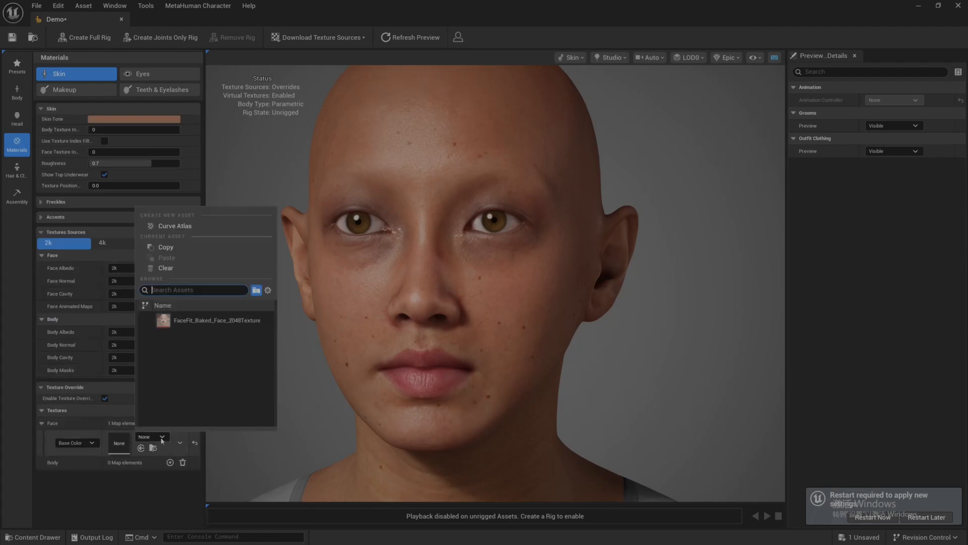
pyautogui.click(197, 321)
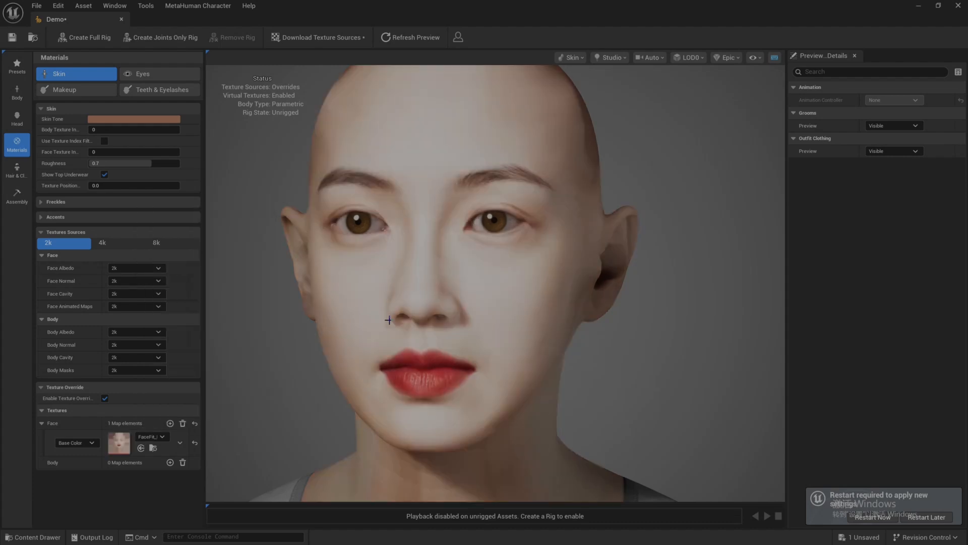
# Examine the textured face close up and from a distance, comparing its colour with the neck and shoulders.
pyautogui.scroll(-3, 389, 320)
pyautogui.moveTo(366, 329); pyautogui.dragTo(411, 297)
pyautogui.scroll(5, 377, 331)
pyautogui.scroll(-3, 393, 328)
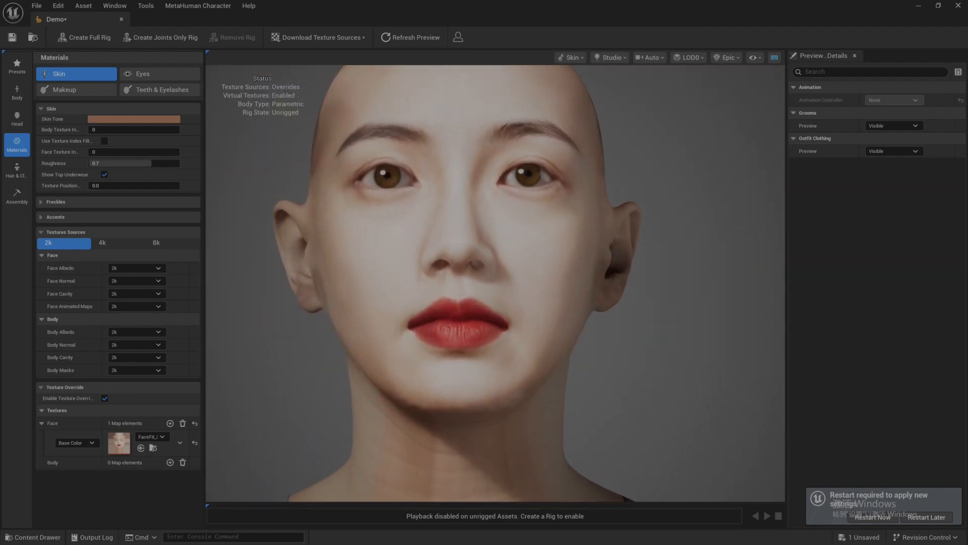
pyautogui.scroll(-5, 424, 324)
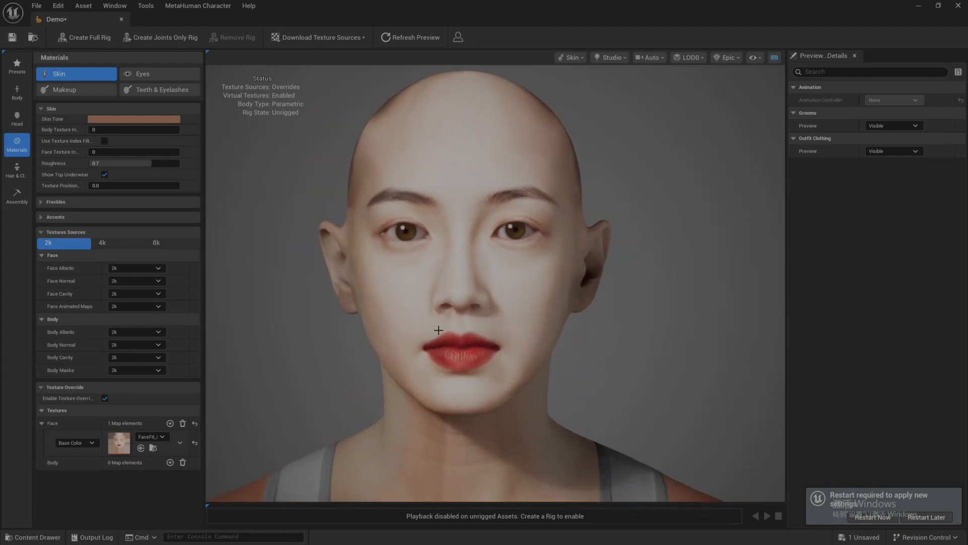
pyautogui.scroll(-5, 438, 330)
pyautogui.scroll(3, 428, 335)
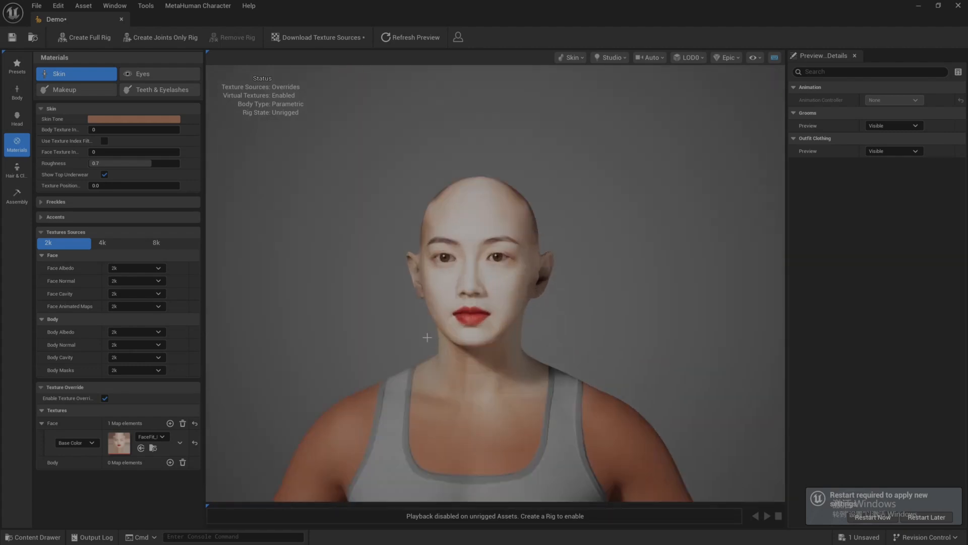
pyautogui.scroll(4, 419, 338)
pyautogui.scroll(-3, 420, 338)
pyautogui.moveTo(420, 338)
pyautogui.mouseDown()
pyautogui.moveTo(479, 338)
pyautogui.moveTo(406, 335)
pyautogui.mouseUp()
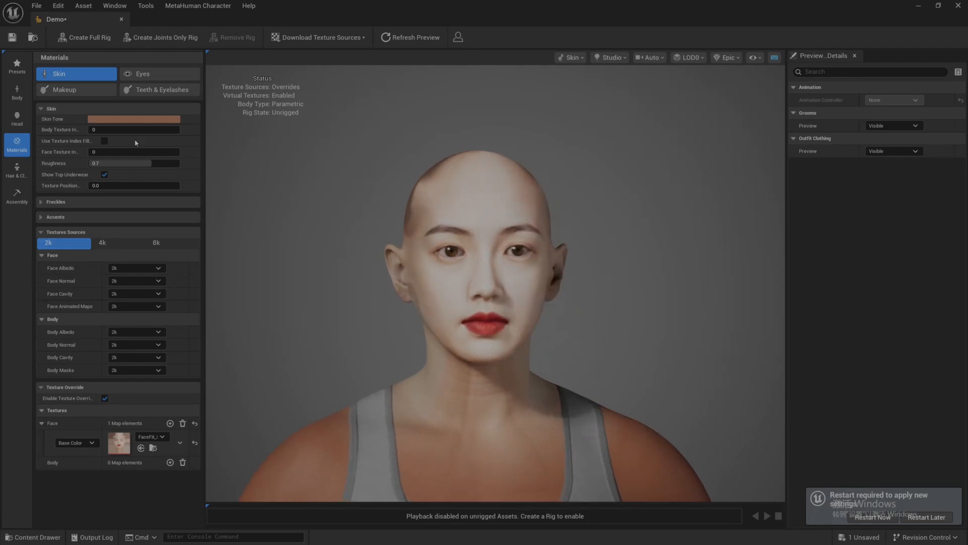
# Lighten the character's skin tone to U 0.0 and V 1.0.
pyautogui.click(156, 121)
pyautogui.moveTo(250, 171); pyautogui.dragTo(164, 195)
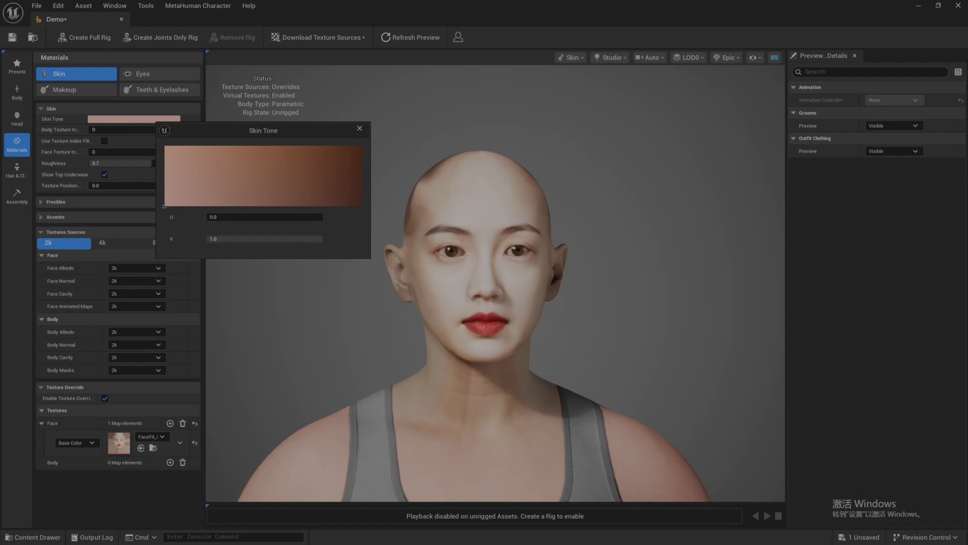
pyautogui.click(362, 133)
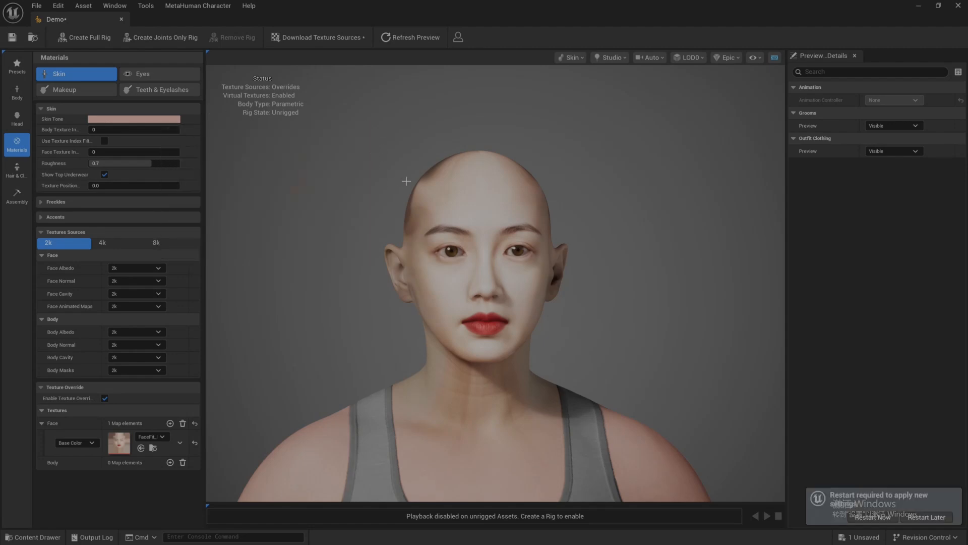
# Inspect the face texture up close and preview the head under the Fireside lighting.
pyautogui.moveTo(407, 182); pyautogui.dragTo(376, 180)
pyautogui.scroll(5, 402, 201)
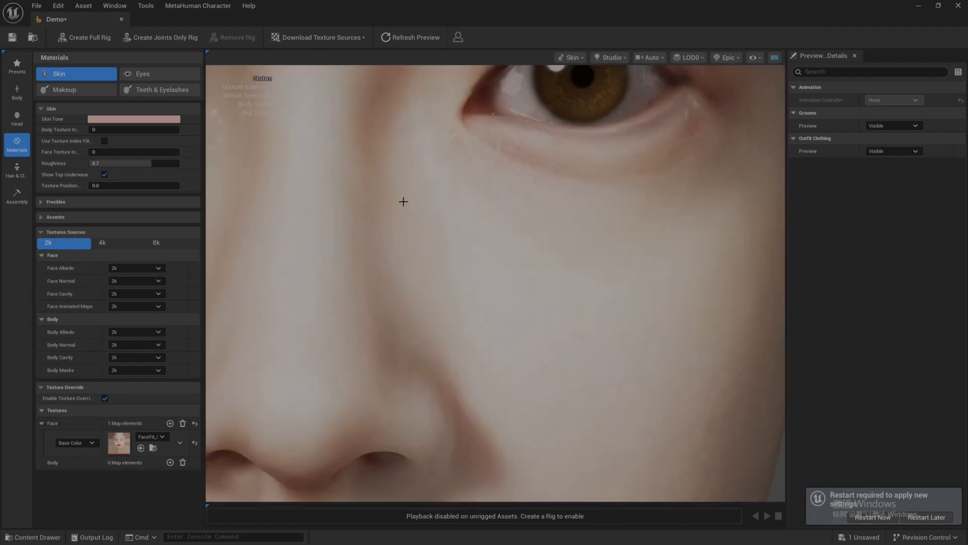
pyautogui.scroll(-5, 402, 201)
pyautogui.moveTo(396, 225); pyautogui.dragTo(428, 218)
pyautogui.click(612, 58)
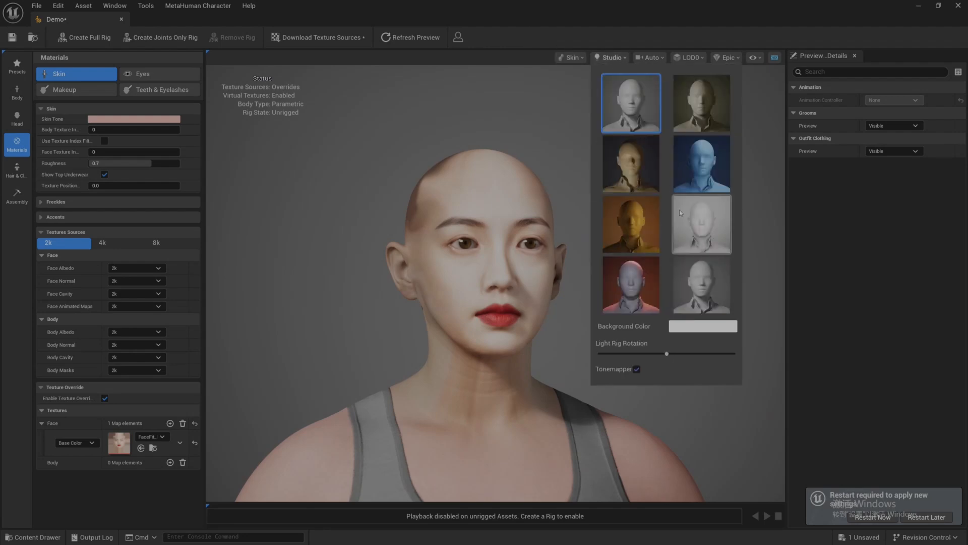
pyautogui.click(631, 164)
pyautogui.moveTo(451, 248); pyautogui.dragTo(411, 280)
pyautogui.scroll(6, 374, 279)
pyautogui.scroll(-4, 386, 280)
# Switch the preview lighting to Portrait and view the head and shoulders from the front.
pyautogui.click(618, 58)
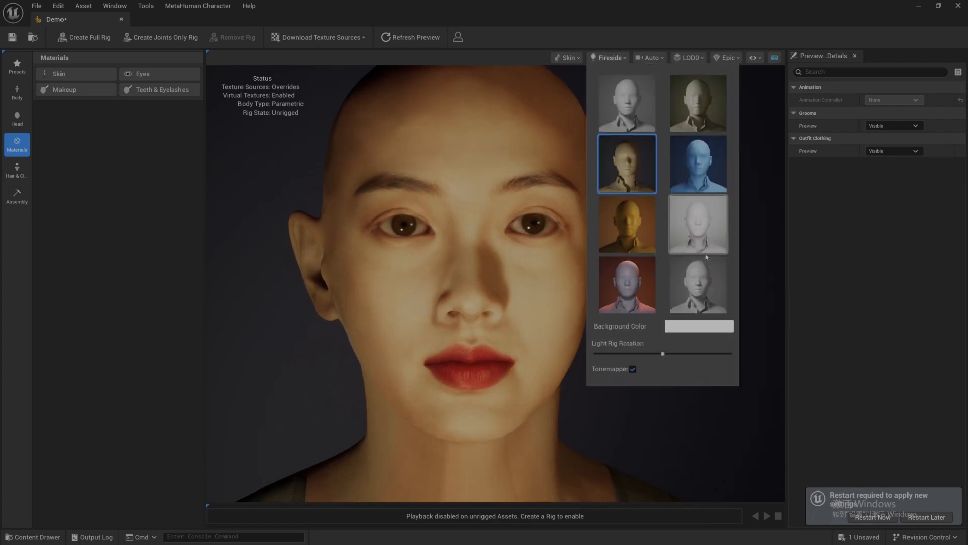
pyautogui.click(698, 227)
pyautogui.scroll(-3, 442, 292)
pyautogui.moveTo(479, 298); pyautogui.dragTo(452, 298)
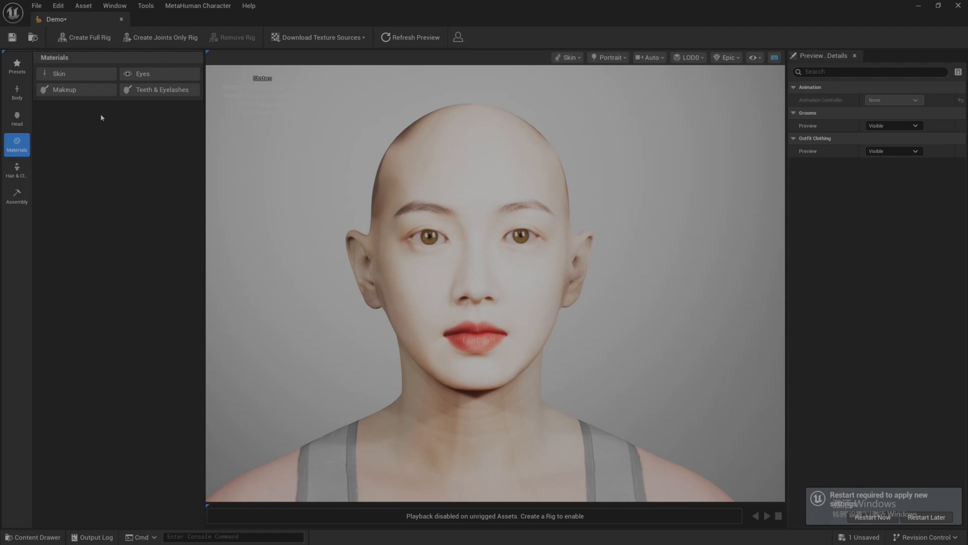
# Set the iris Primary Color of both eyes to U 1.0 and V 0.0.
pyautogui.click(140, 74)
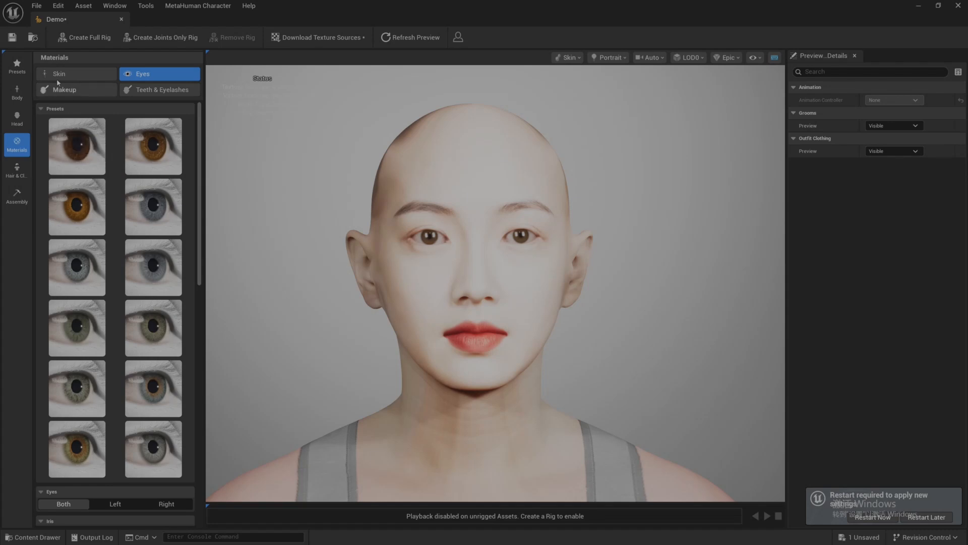
pyautogui.scroll(-5, 167, 283)
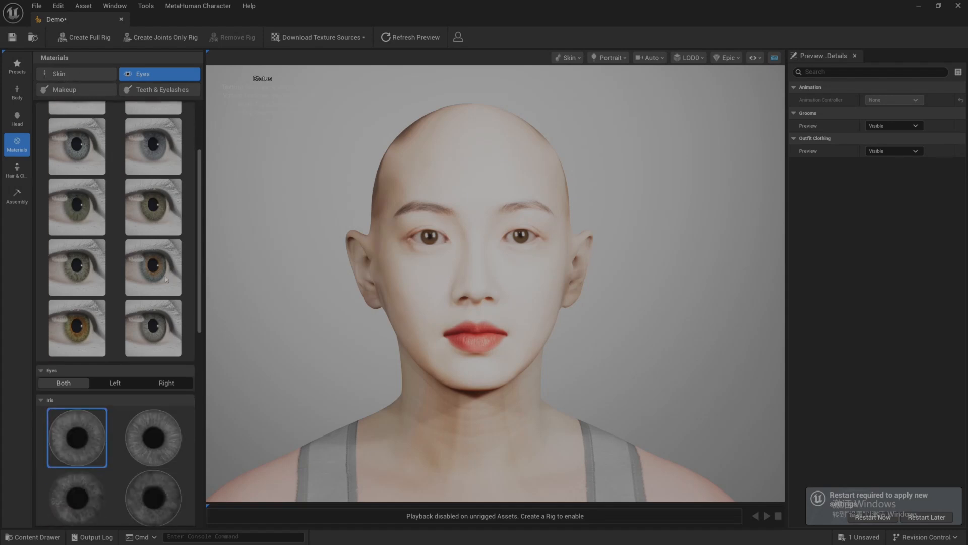
pyautogui.scroll(-10, 170, 295)
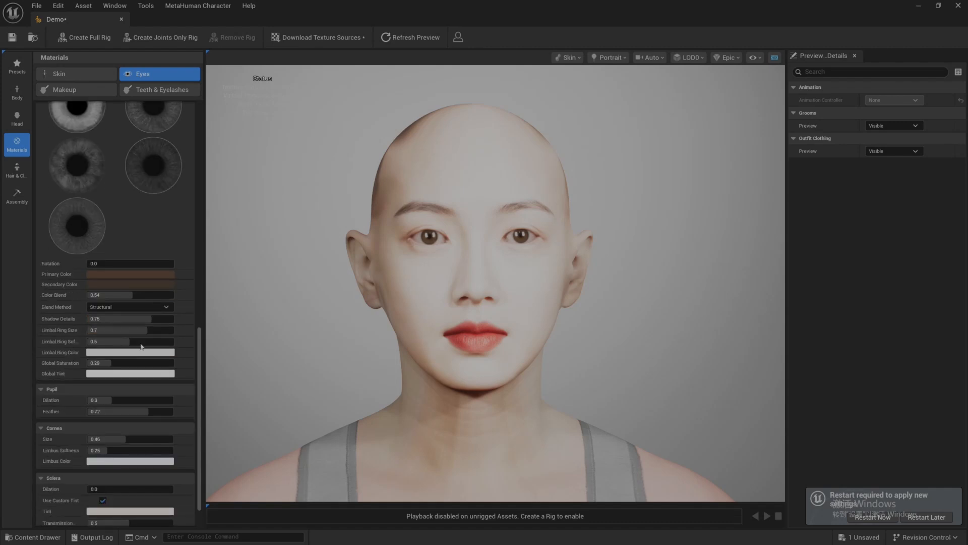
pyautogui.click(129, 277)
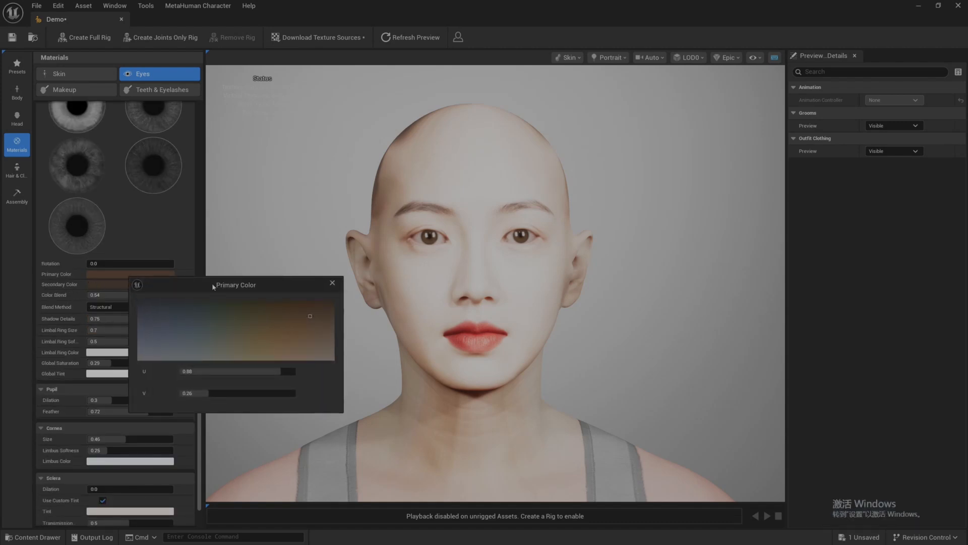
pyautogui.moveTo(305, 323)
pyautogui.mouseDown()
pyautogui.moveTo(137, 332)
pyautogui.moveTo(225, 305)
pyautogui.moveTo(178, 301)
pyautogui.moveTo(335, 300)
pyautogui.mouseUp()
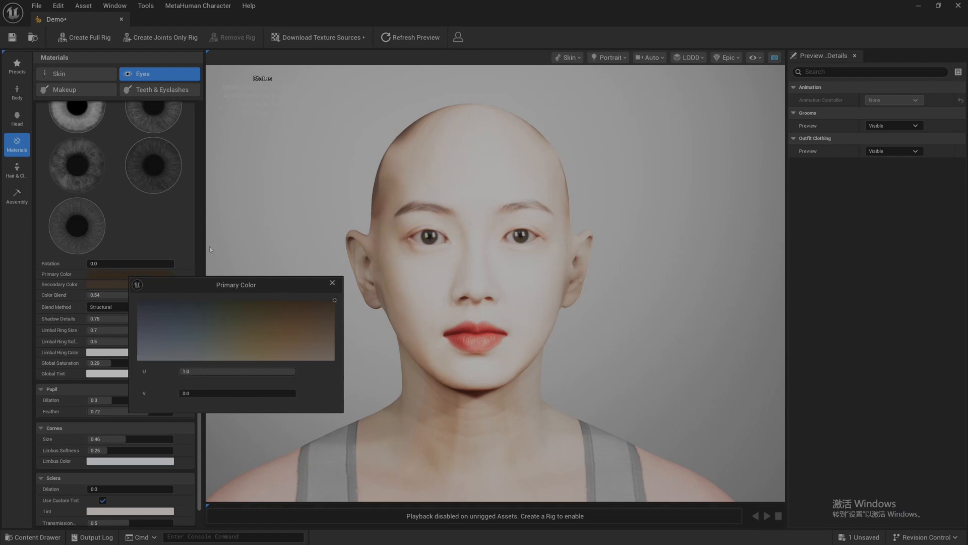
pyautogui.click(14, 121)
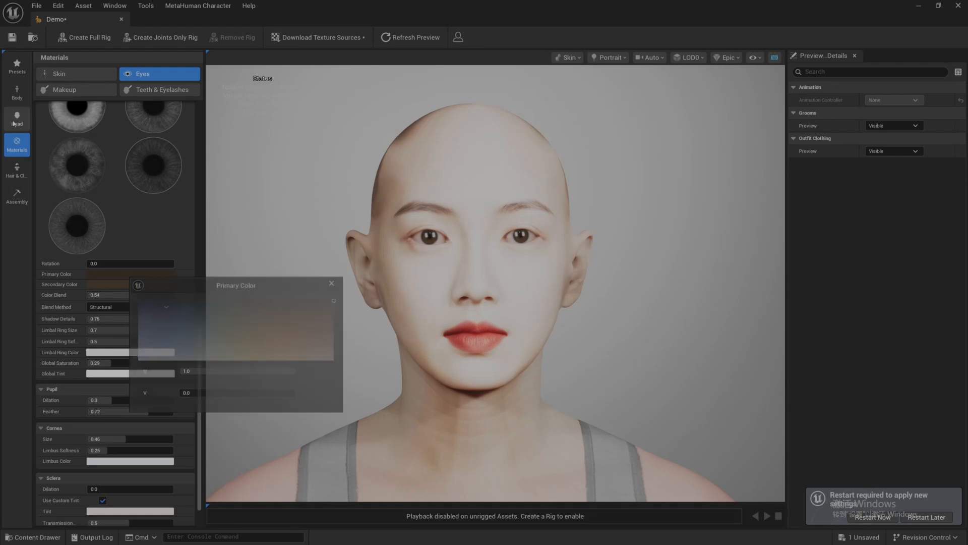
# Try the Long Curl eyelash groom on the character, and replace it with the Medium Slight C... groom.
pyautogui.click(13, 120)
pyautogui.click(17, 170)
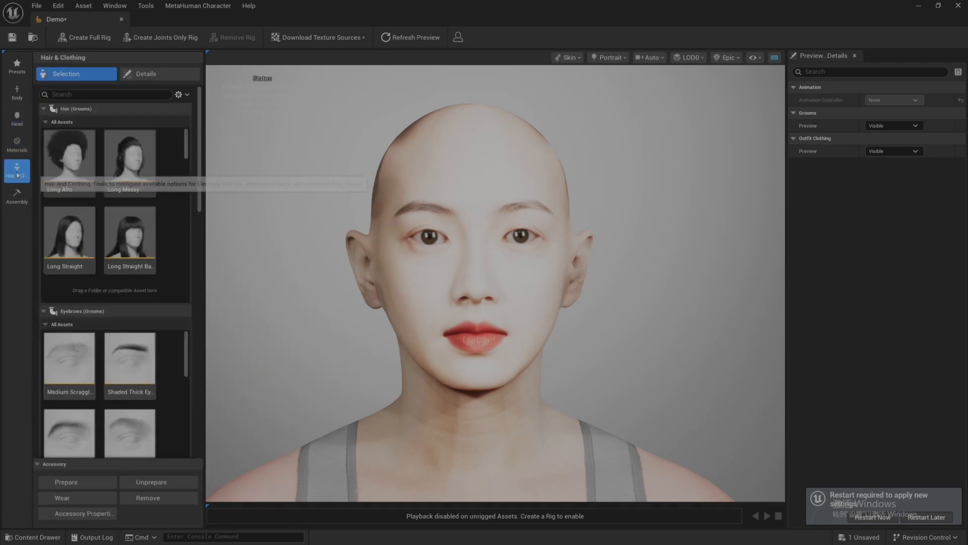
pyautogui.scroll(-1, 106, 327)
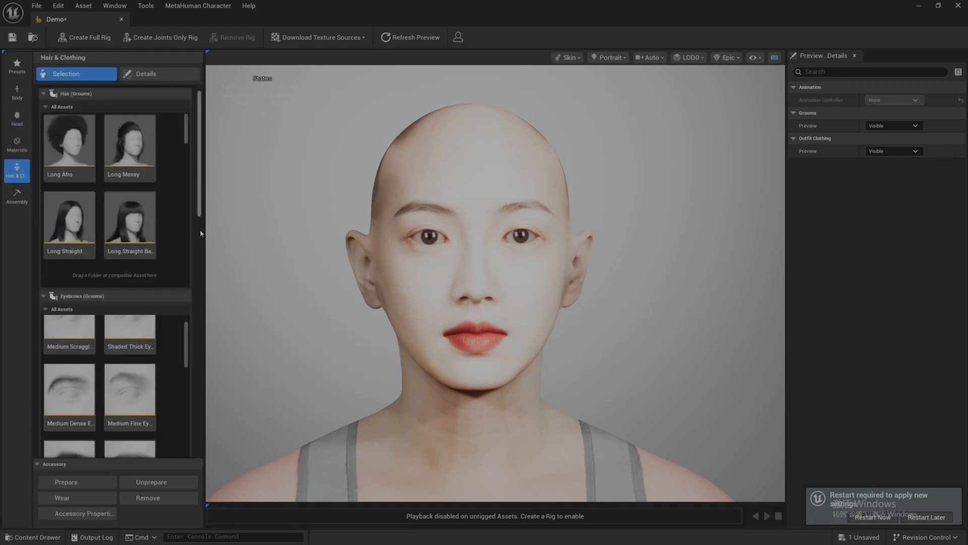
pyautogui.scroll(-2, 101, 376)
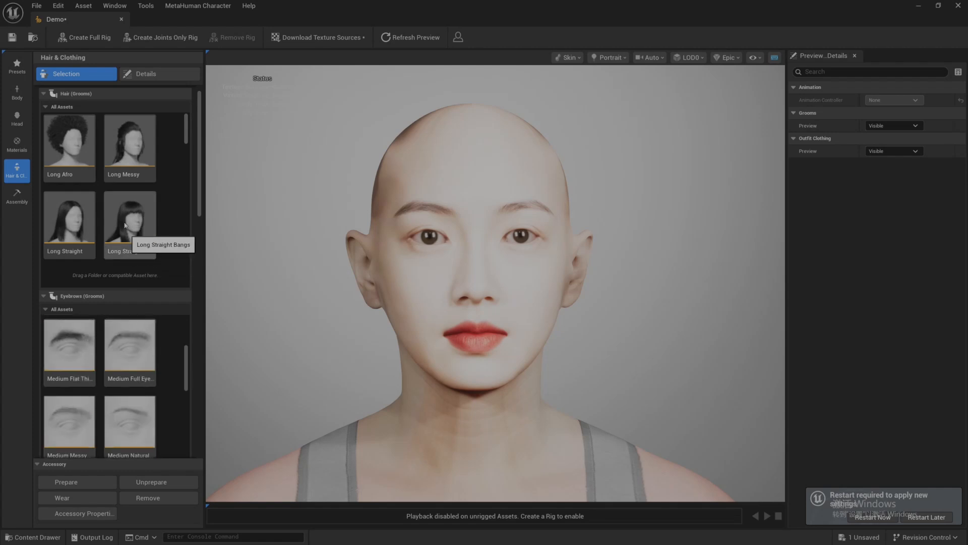
pyautogui.scroll(-3, 101, 388)
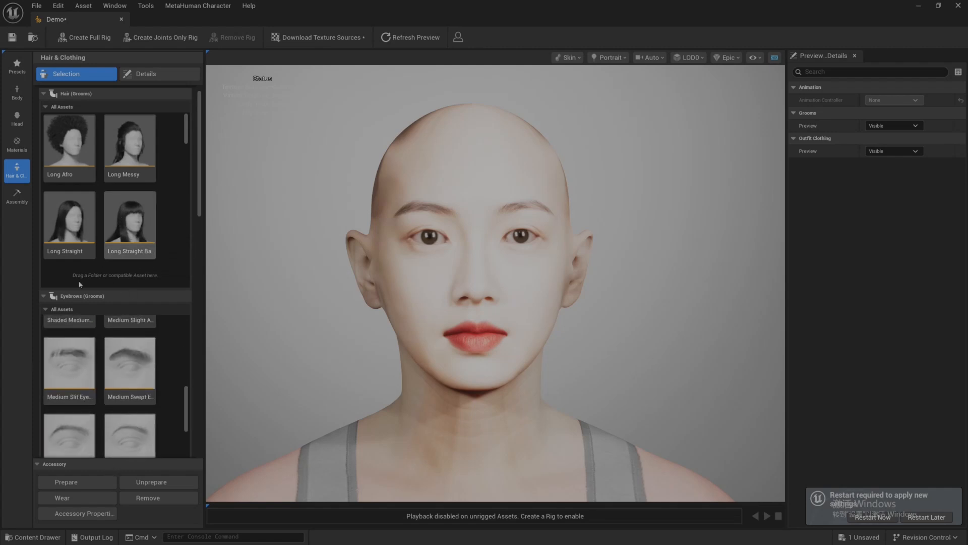
pyautogui.click(47, 310)
pyautogui.click(83, 379)
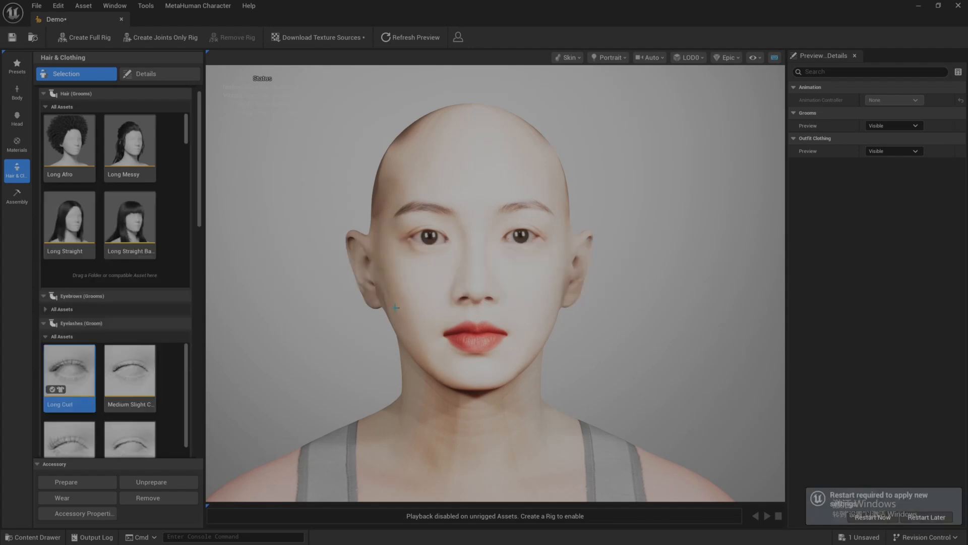
pyautogui.moveTo(372, 301); pyautogui.dragTo(402, 306)
pyautogui.click(128, 372)
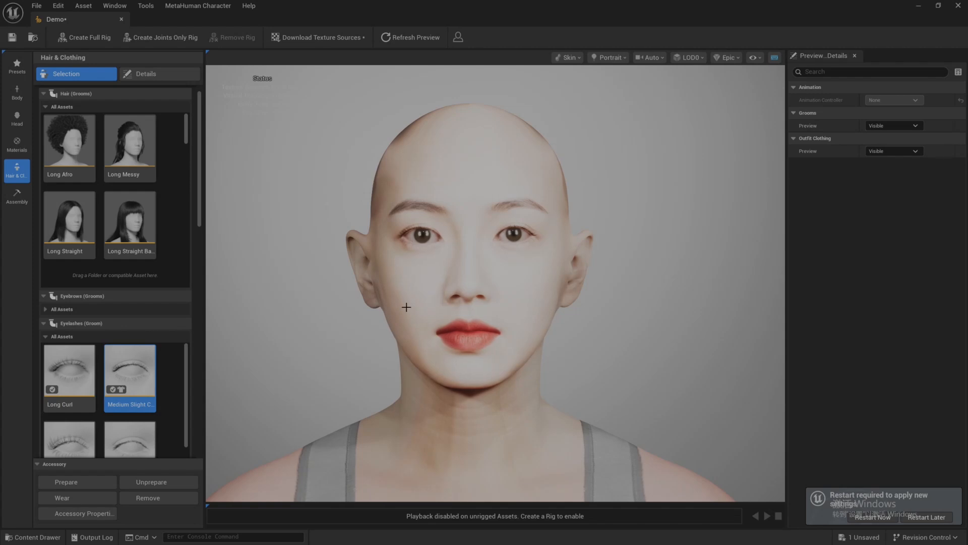
pyautogui.scroll(-1, 402, 307)
pyautogui.scroll(3, 402, 305)
pyautogui.scroll(-3, 402, 306)
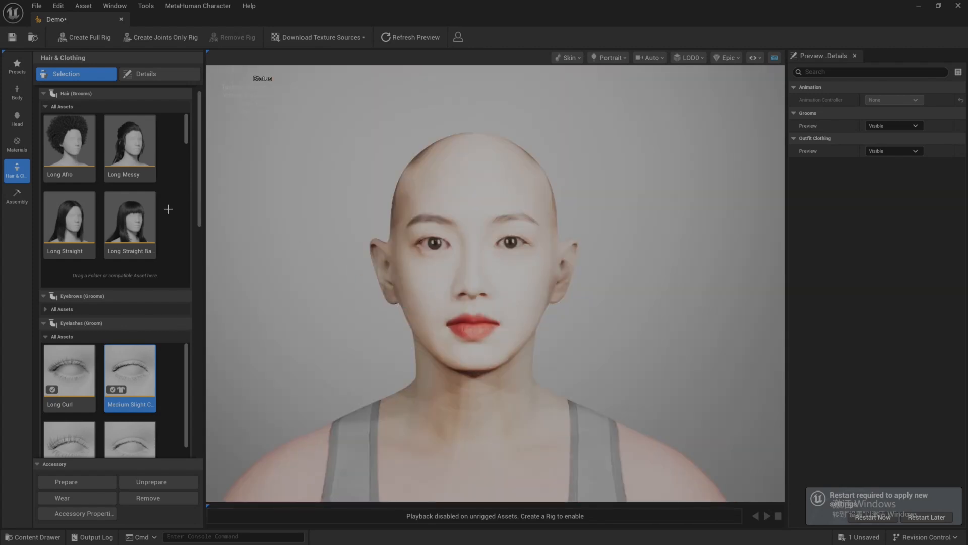
# Give the character the Long Straight hair groom and set the preview lighting to Red Lantern.
pyautogui.click(67, 222)
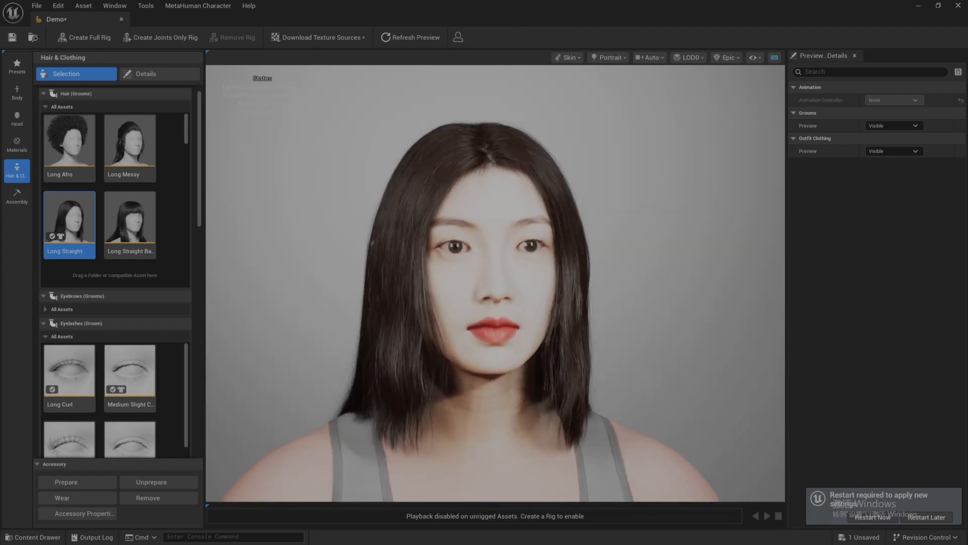
pyautogui.click(611, 58)
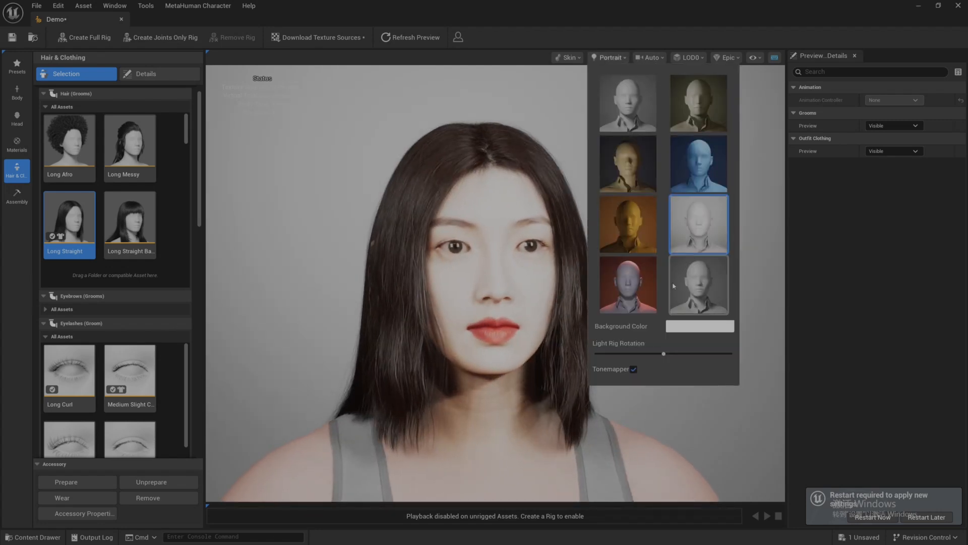
pyautogui.click(638, 283)
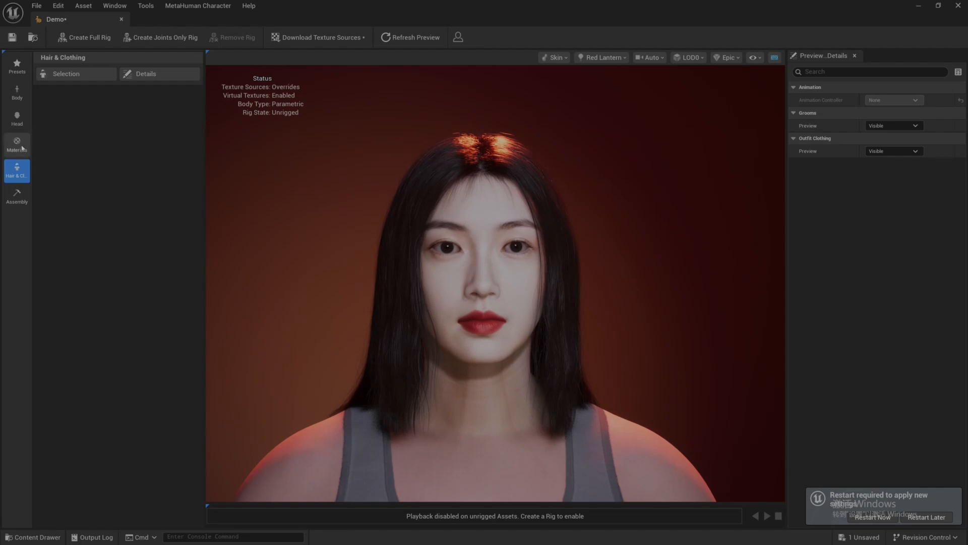
# Open the reference photo input.jpg from the MetahumanModelerPro folder and place its window beside the MetaHuman's head.
pyautogui.press('super')
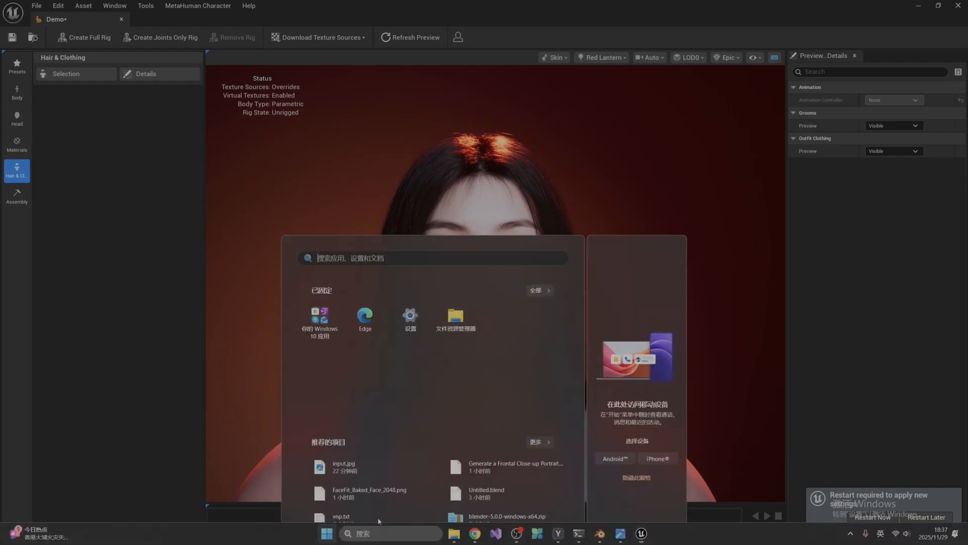
pyautogui.moveTo(454, 533)
pyautogui.click(486, 514)
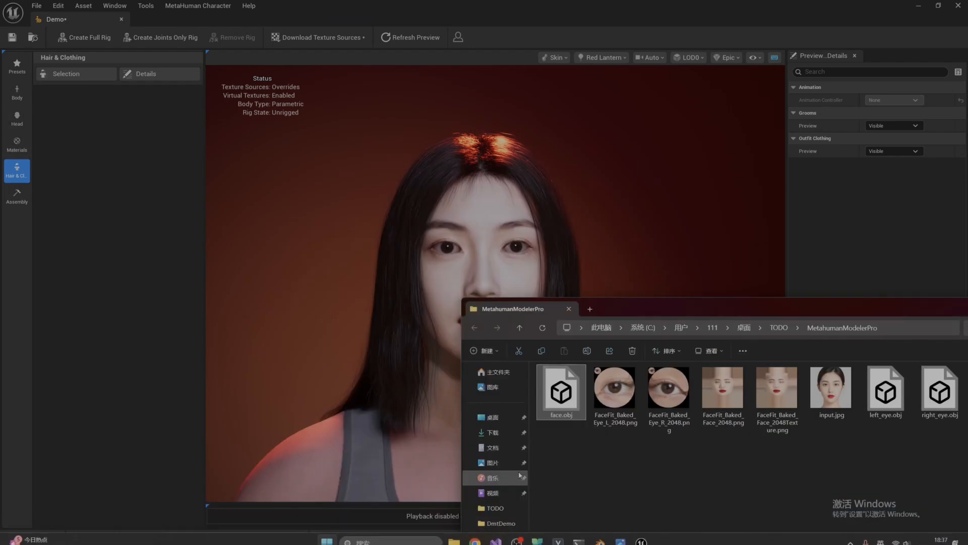
pyautogui.moveTo(682, 311); pyautogui.dragTo(683, 274)
pyautogui.doubleClick(841, 364)
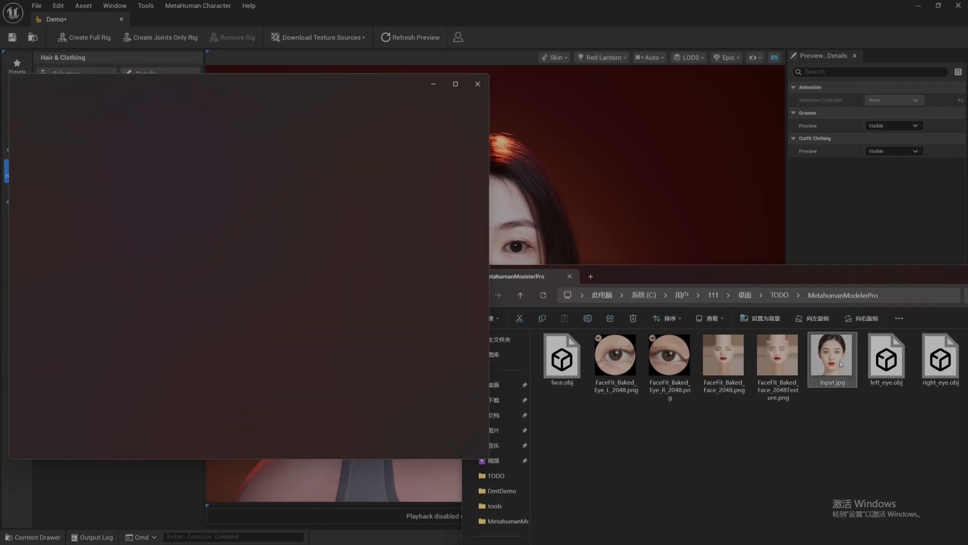
pyautogui.moveTo(747, 277); pyautogui.dragTo(301, 322)
pyautogui.click(635, 320)
pyautogui.moveTo(275, 77); pyautogui.dragTo(840, 94)
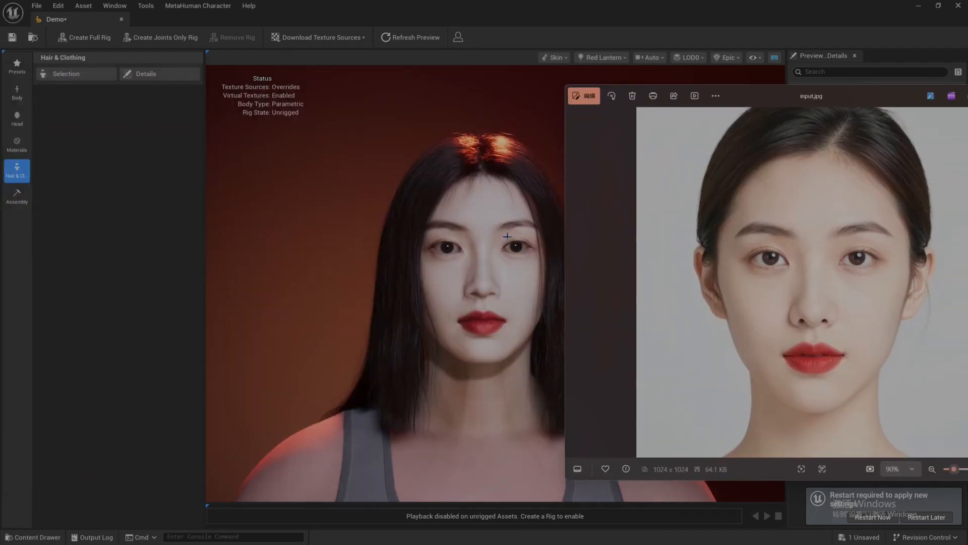
# Reframe the MetaHuman's head in the viewport and bring input.jpg back next to it to compare the two faces.
pyautogui.click(424, 283)
pyautogui.scroll(-3, 424, 282)
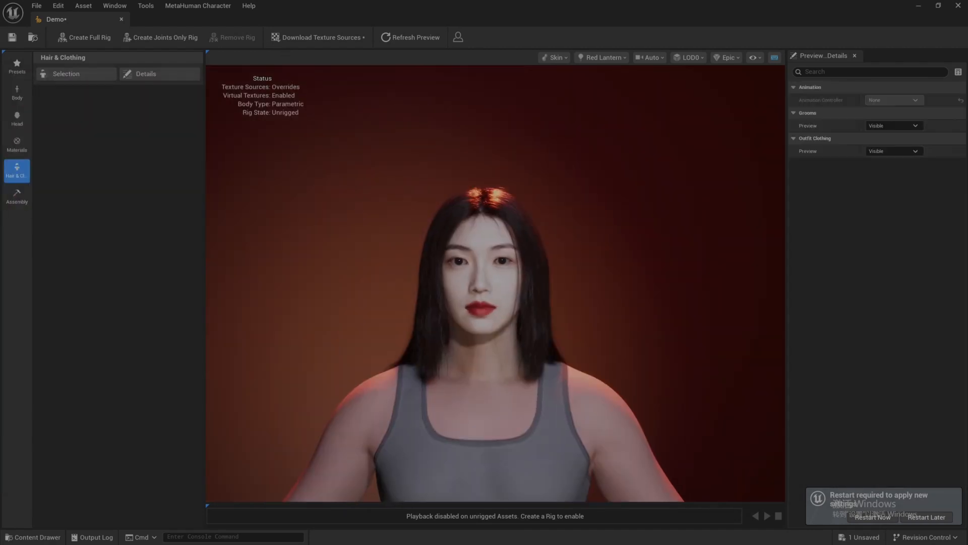
pyautogui.moveTo(464, 283); pyautogui.dragTo(392, 329, button='middle')
pyautogui.scroll(4, 459, 289)
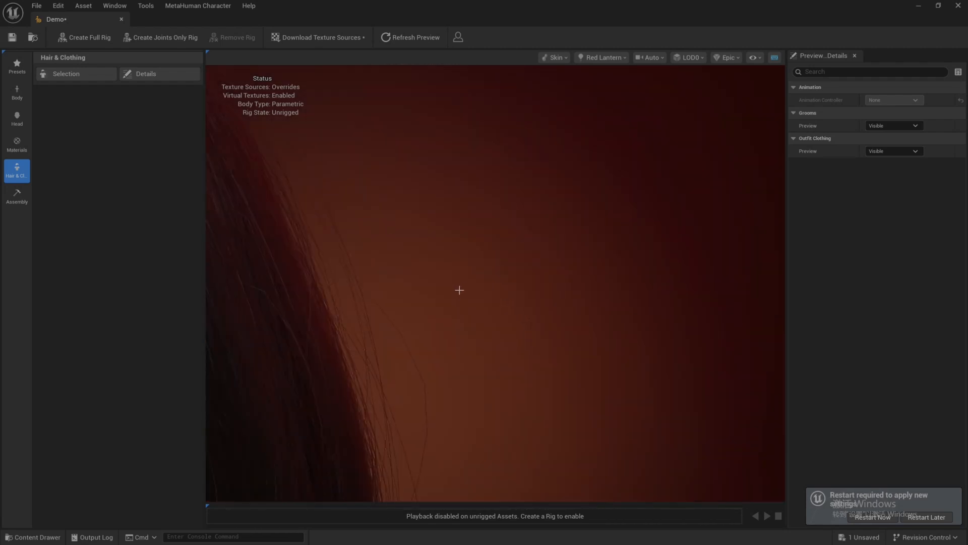
pyautogui.scroll(-3, 458, 290)
pyautogui.moveTo(385, 283); pyautogui.dragTo(374, 283, button='middle')
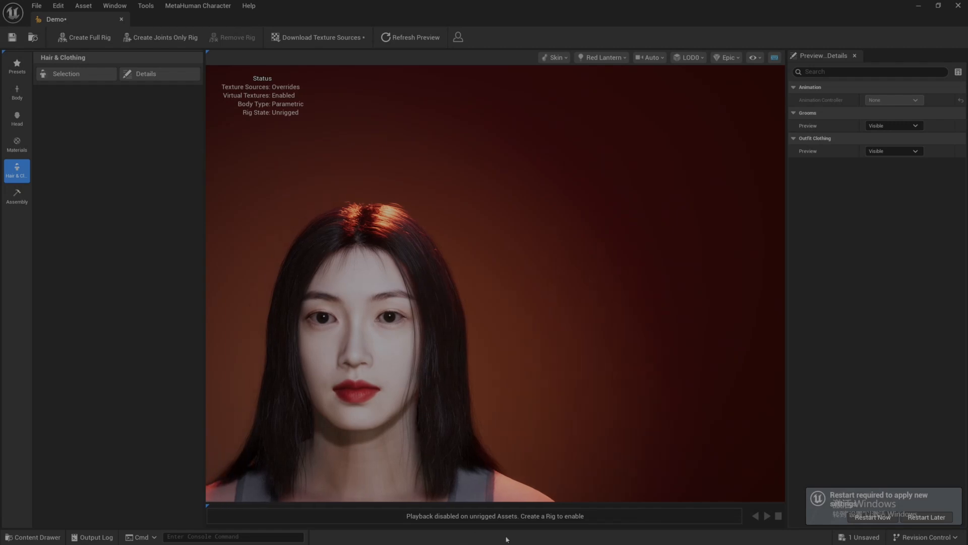
pyautogui.press('super')
pyautogui.moveTo(620, 533)
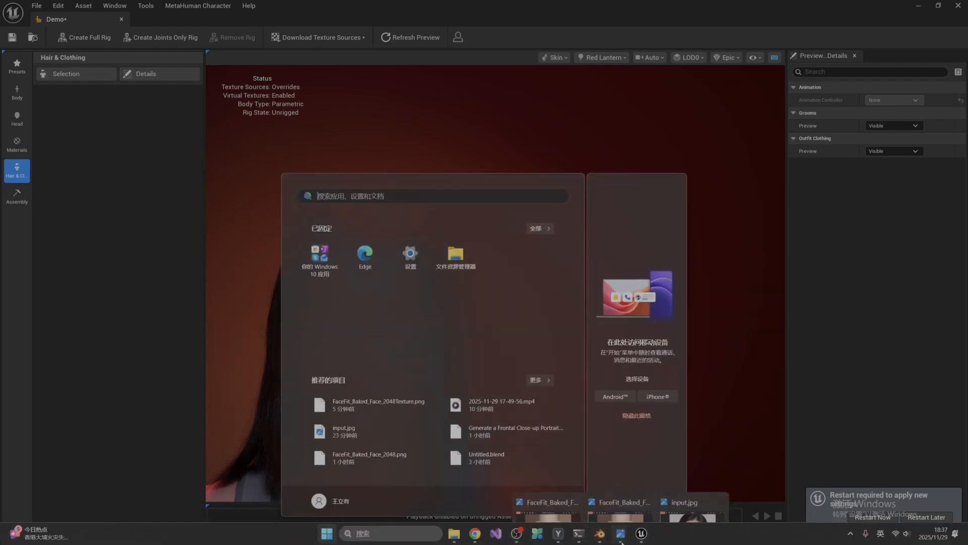
pyautogui.click(676, 503)
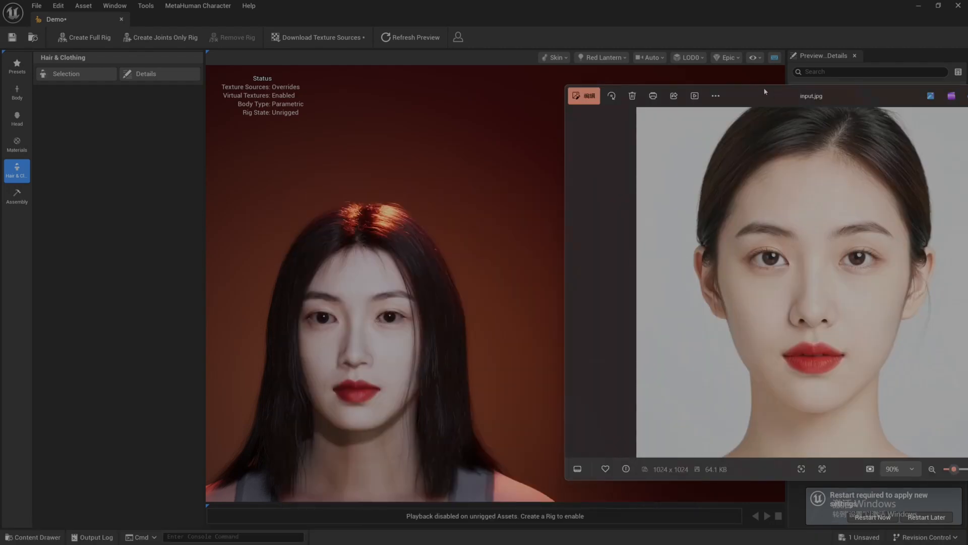
pyautogui.moveTo(765, 92); pyautogui.dragTo(667, 163)
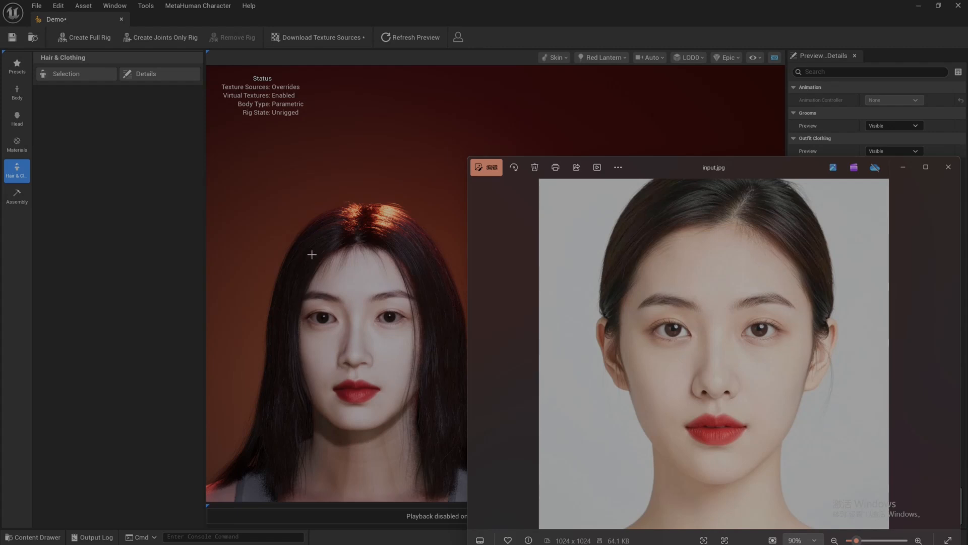
# Examine the MetaHuman's face, hair and upper body in the viewport, both from a distance and close up.
pyautogui.click(283, 237)
pyautogui.scroll(-3, 284, 249)
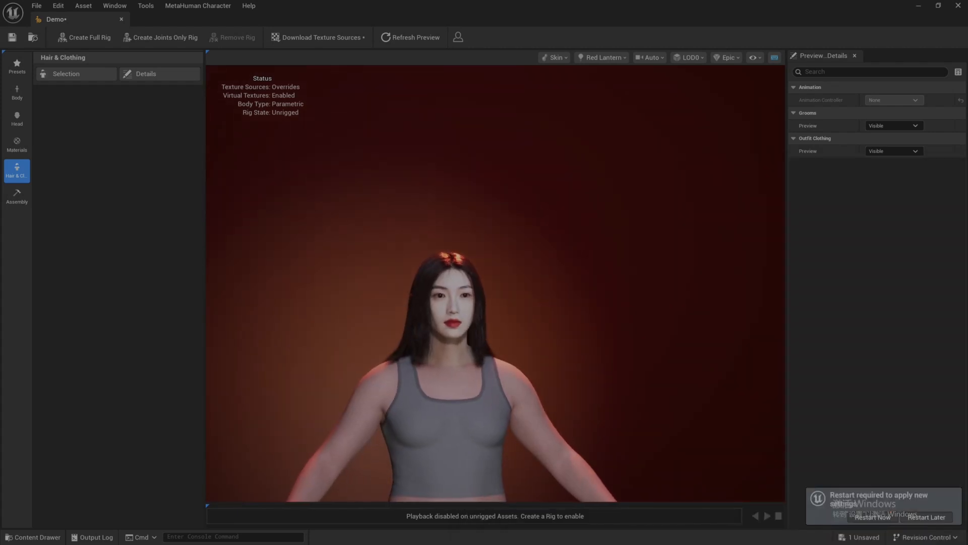
pyautogui.scroll(5, 312, 291)
pyautogui.scroll(-5, 314, 294)
pyautogui.moveTo(318, 293); pyautogui.dragTo(283, 437, button='middle')
pyautogui.moveTo(318, 119); pyautogui.dragTo(318, 294, button='middle')
pyautogui.moveTo(318, 294); pyautogui.dragTo(296, 299)
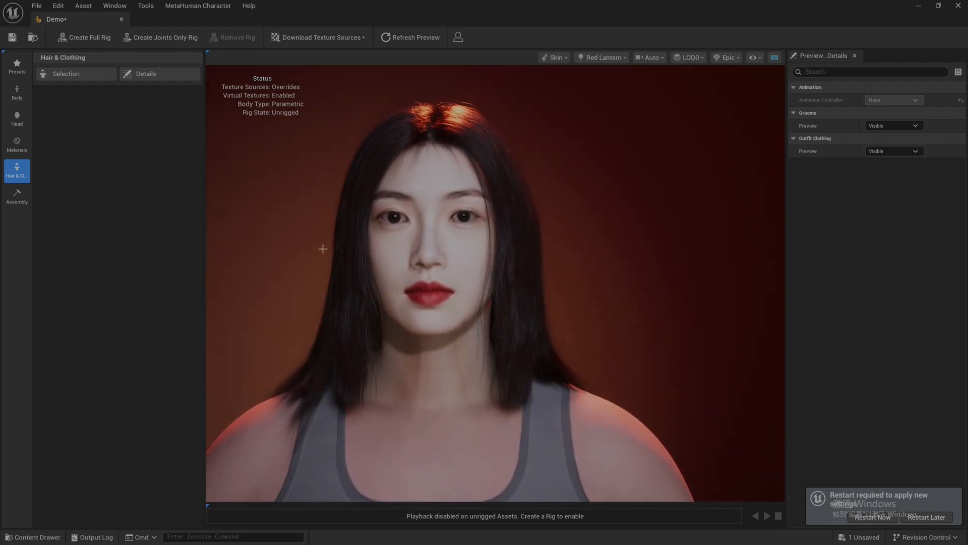
pyautogui.scroll(5, 323, 248)
pyautogui.scroll(-5, 370, 248)
pyautogui.scroll(3, 354, 248)
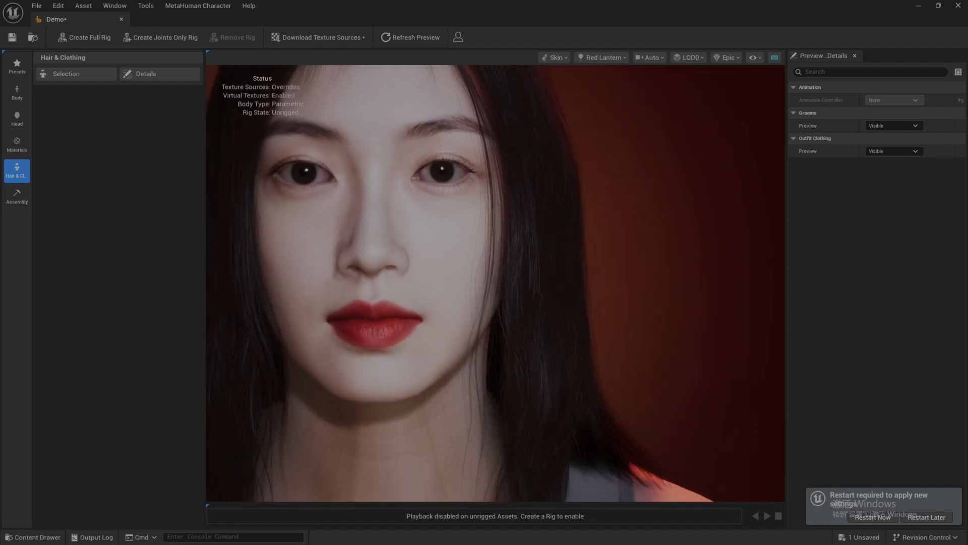
pyautogui.scroll(-3, 354, 248)
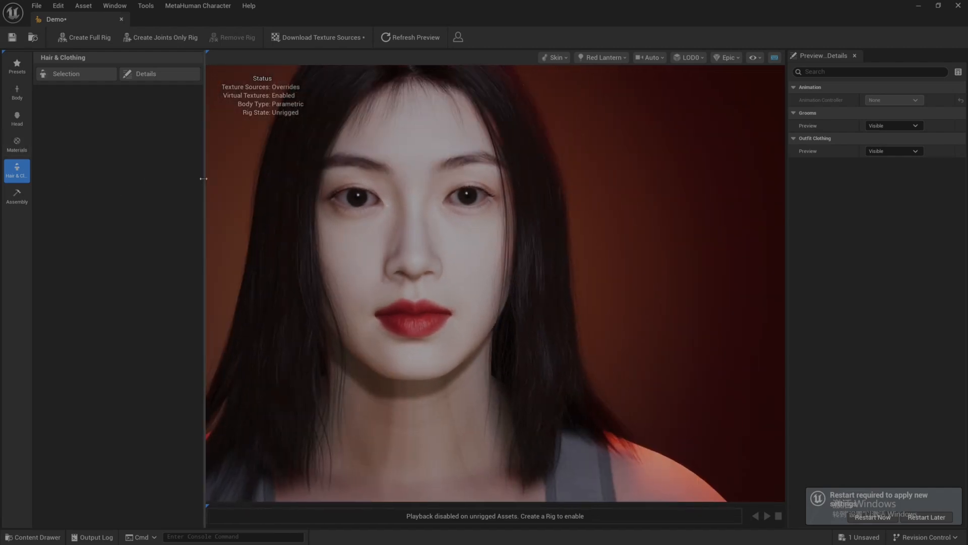
# Replace the character's hair with the Medium Bob Slick groom and inspect the face with it from the front.
pyautogui.moveTo(205, 192); pyautogui.dragTo(304, 190)
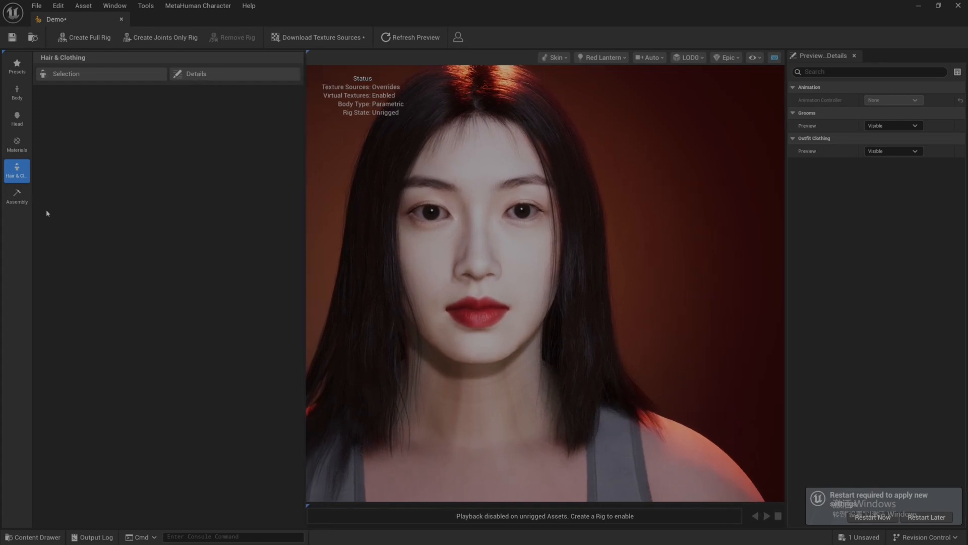
pyautogui.click(17, 144)
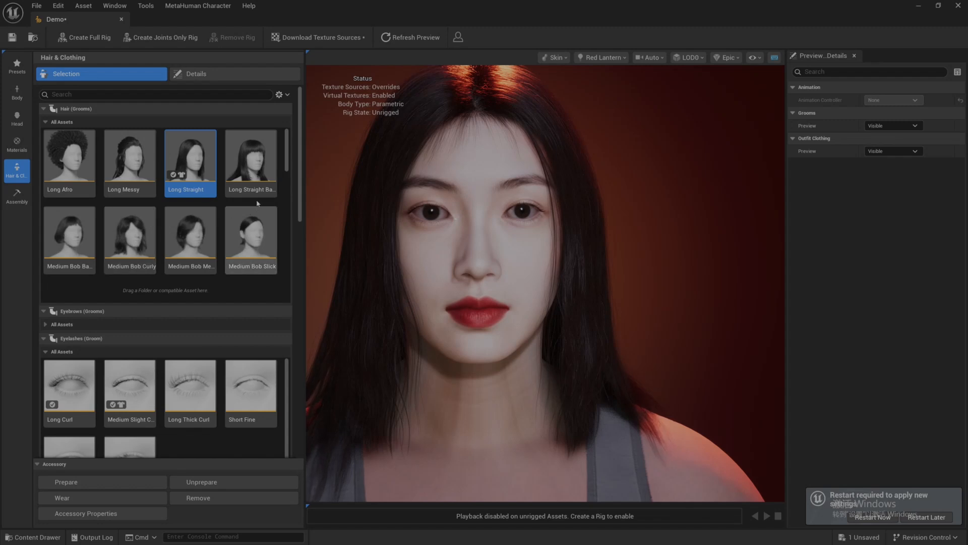
pyautogui.click(253, 234)
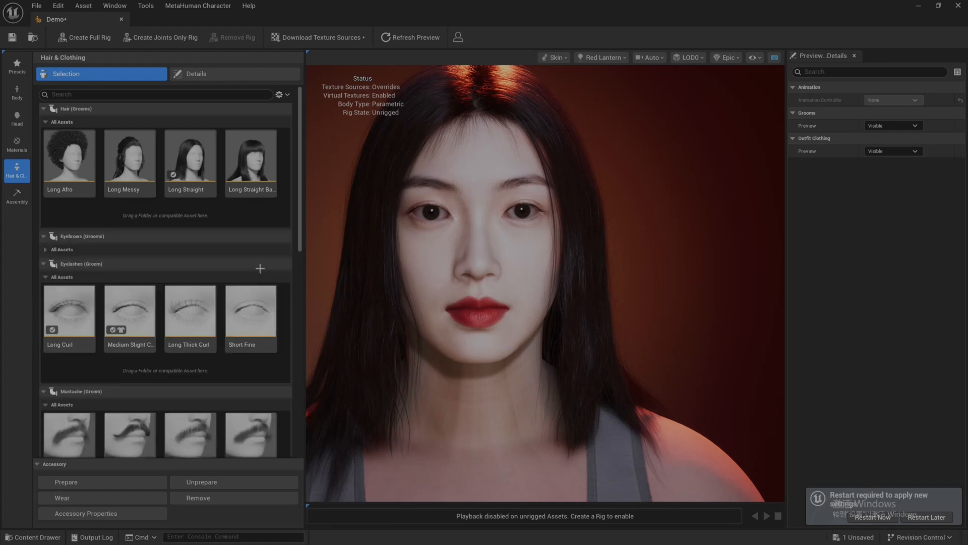
pyautogui.moveTo(496, 307)
pyautogui.mouseDown()
pyautogui.moveTo(446, 297)
pyautogui.moveTo(488, 293)
pyautogui.mouseUp()
pyautogui.scroll(-4, 485, 317)
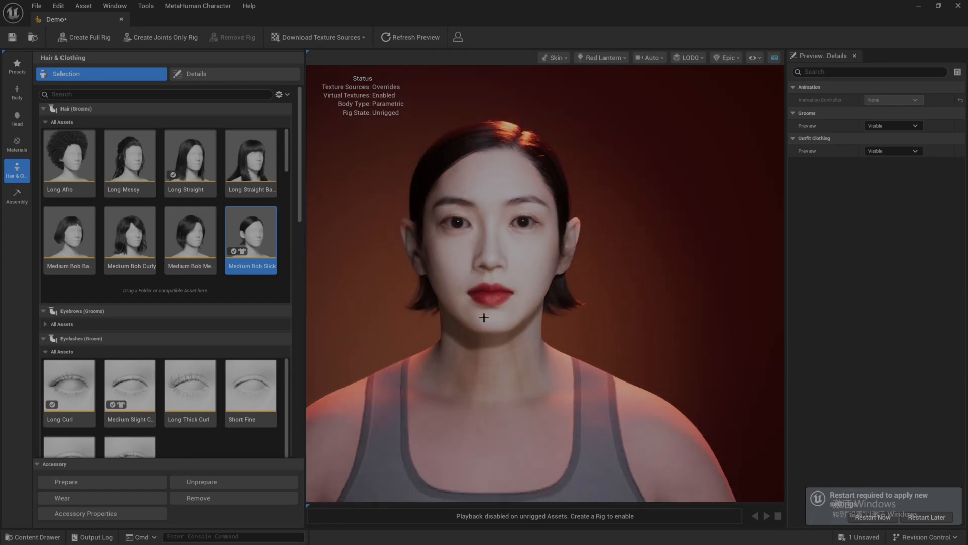
pyautogui.scroll(3, 486, 318)
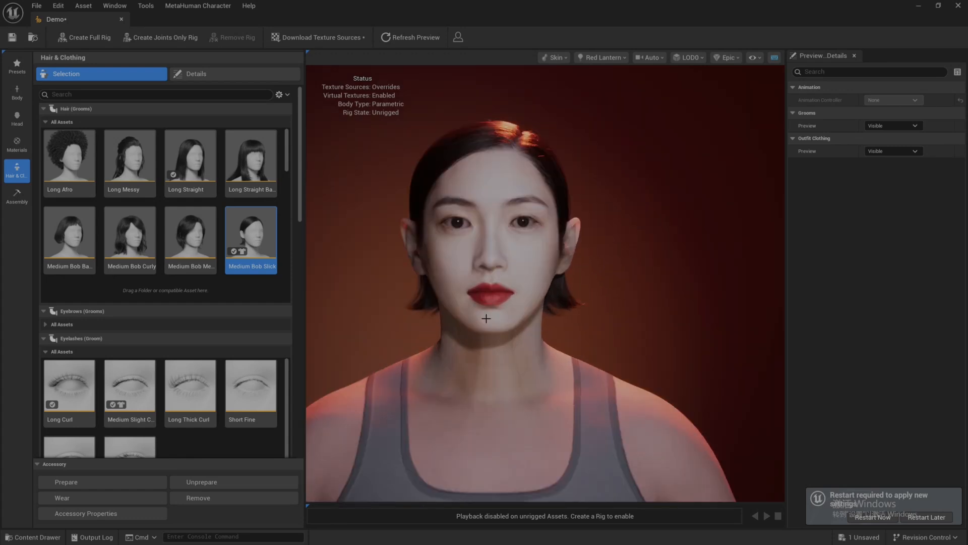
pyautogui.scroll(3, 486, 318)
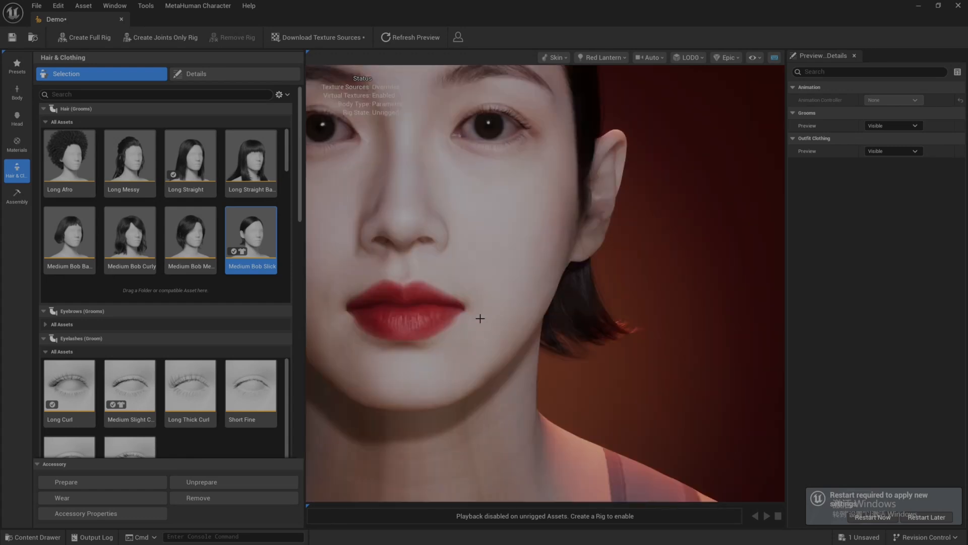
pyautogui.scroll(-3, 486, 318)
pyautogui.scroll(3, 485, 319)
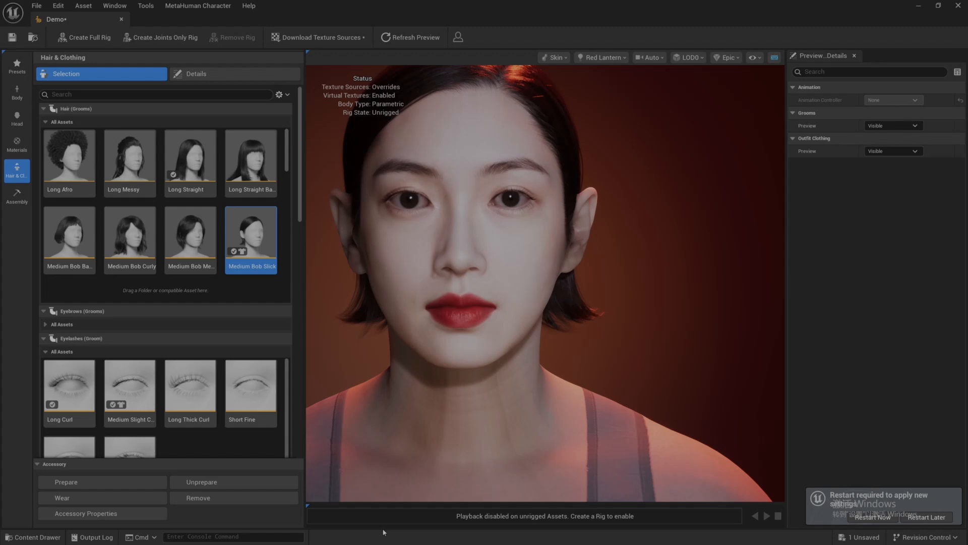
# Bring up input.jpg again, narrow its window and place it beside the short-haired MetaHuman for comparison.
pyautogui.press('super')
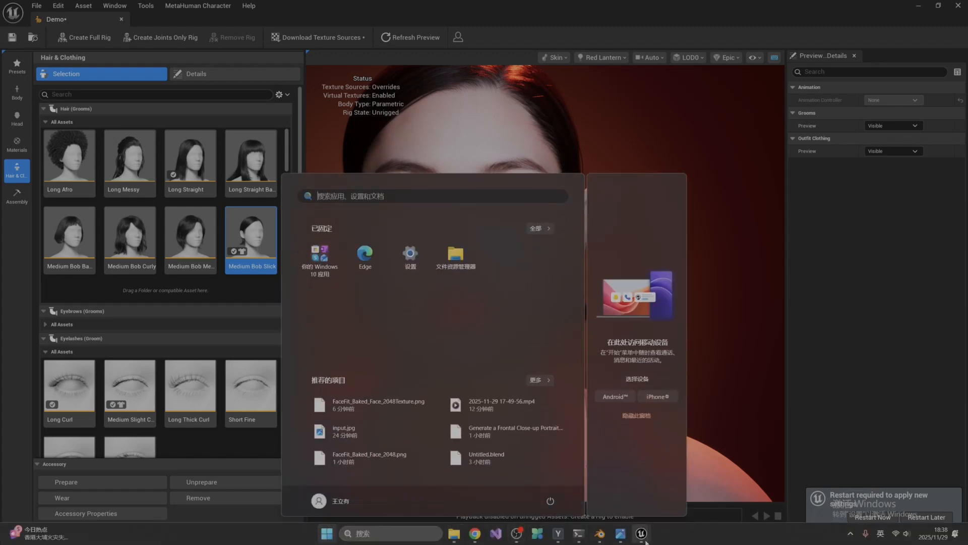
pyautogui.moveTo(624, 540)
pyautogui.click(692, 479)
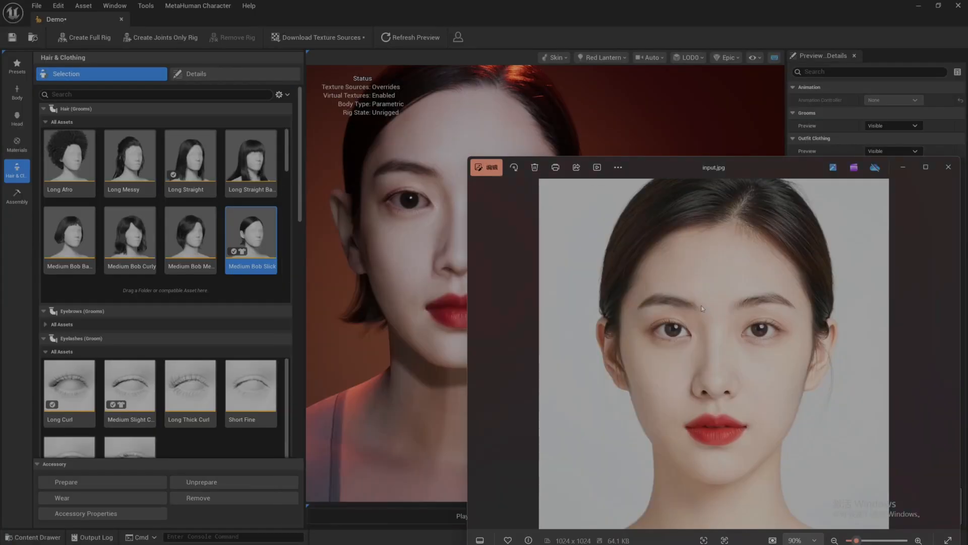
pyautogui.moveTo(647, 167); pyautogui.dragTo(758, 52)
pyautogui.moveTo(580, 271); pyautogui.dragTo(776, 281)
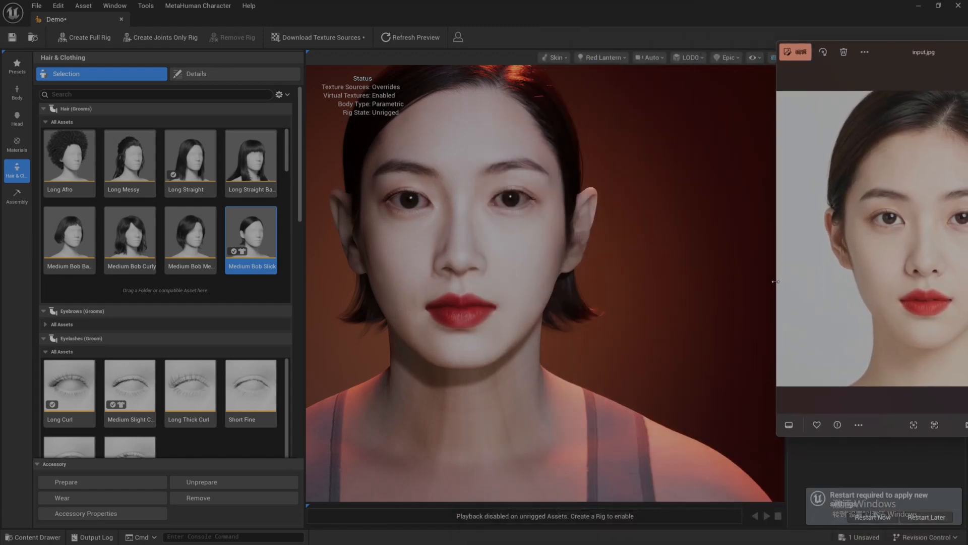
pyautogui.moveTo(885, 53); pyautogui.dragTo(706, 60)
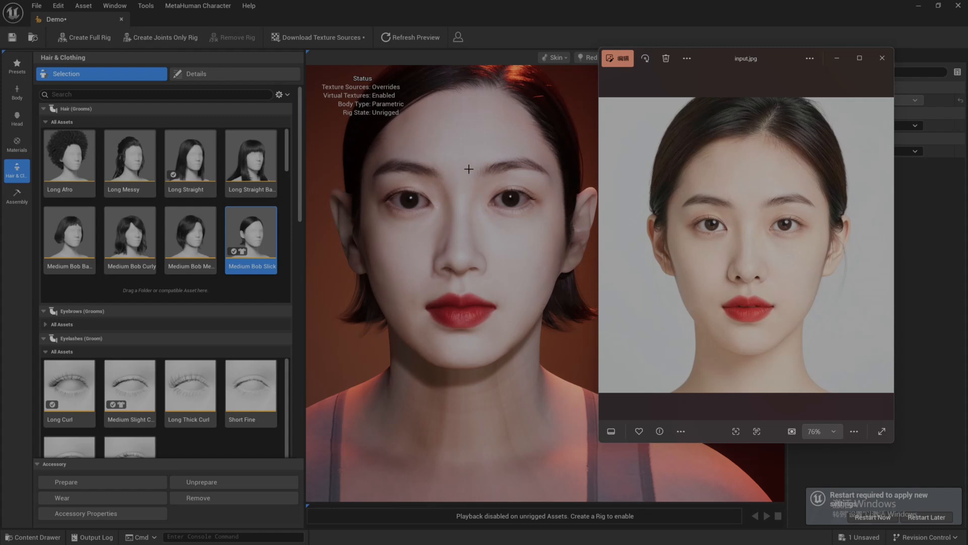
# Switch to Blender, hide FaceMesh.001 and show the textured FaceMesh together with the eyes and FaceFit_Teeth.
pyautogui.click(598, 538)
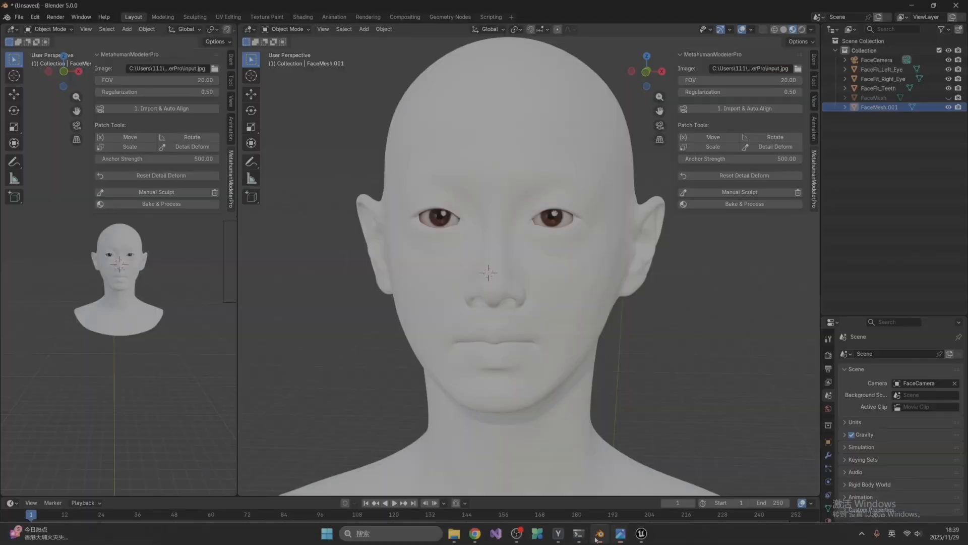
pyautogui.moveTo(515, 276); pyautogui.dragTo(521, 276, button='middle')
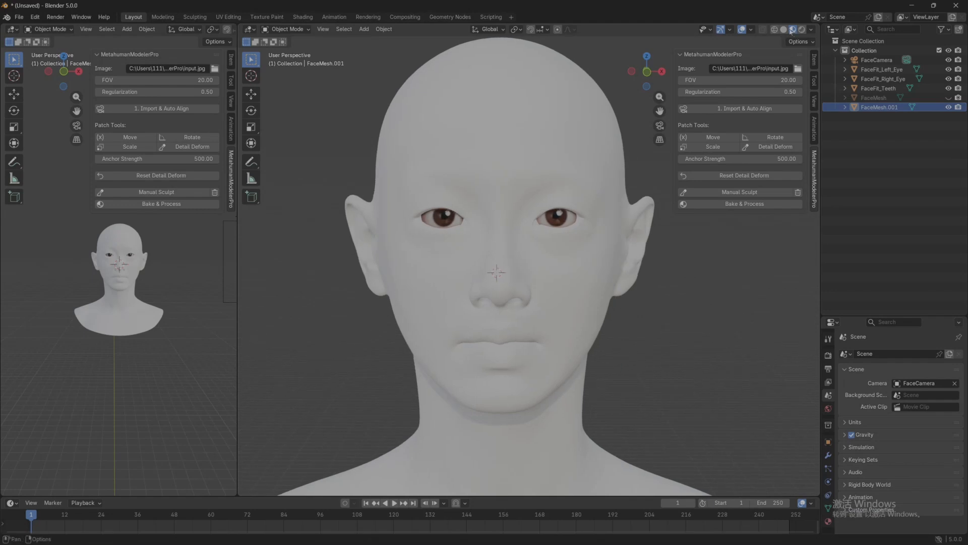
pyautogui.click(949, 107)
pyautogui.click(948, 88)
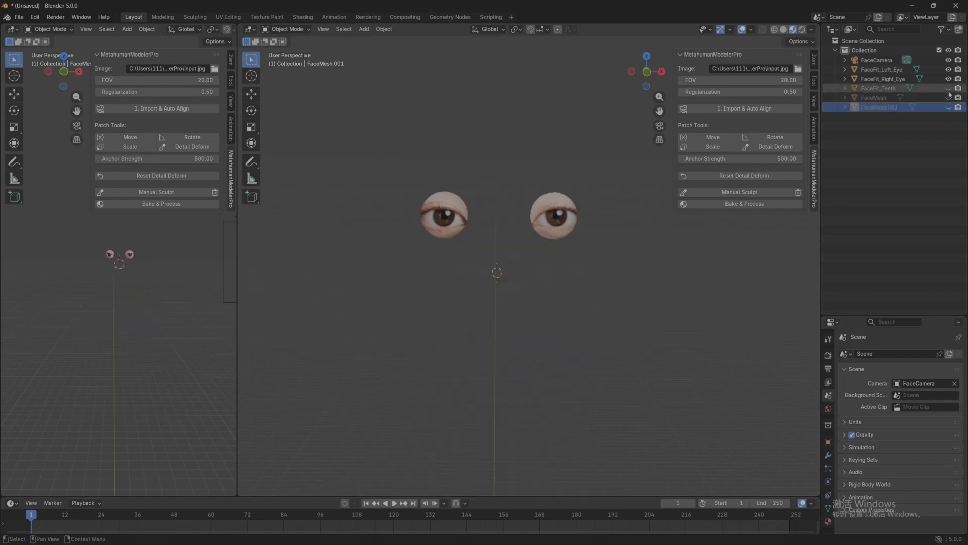
pyautogui.click(949, 98)
pyautogui.click(948, 88)
# Examine the textured head in Blender from the front and the side, and return to the MetaHuman in Unreal Engine.
pyautogui.moveTo(541, 255); pyautogui.dragTo(494, 221, button='middle')
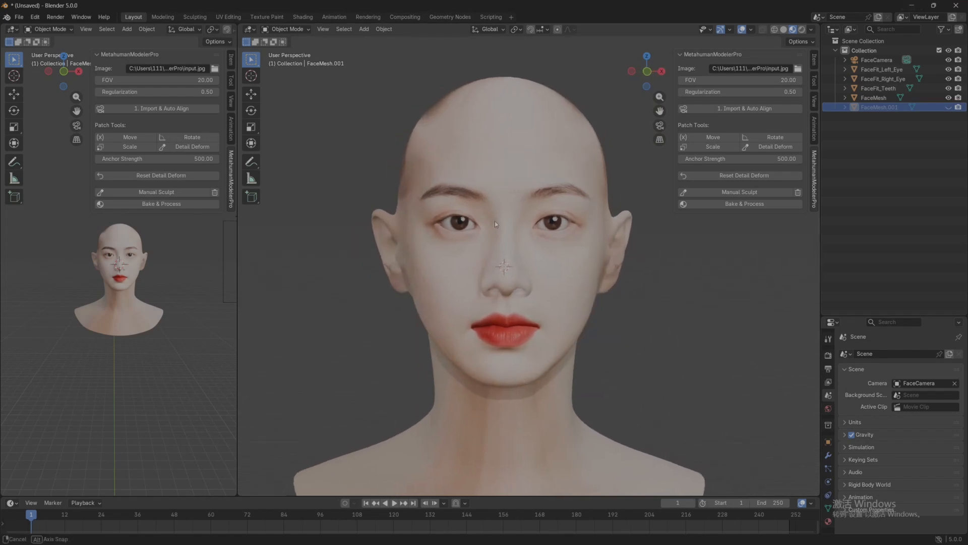
pyautogui.scroll(6, 101, 303)
pyautogui.moveTo(116, 313)
pyautogui.mouseDown(button='middle')
pyautogui.moveTo(89, 315)
pyautogui.moveTo(115, 314)
pyautogui.mouseUp(button='middle')
pyautogui.scroll(-2, 509, 318)
pyautogui.moveTo(508, 318); pyautogui.dragTo(432, 304, button='middle')
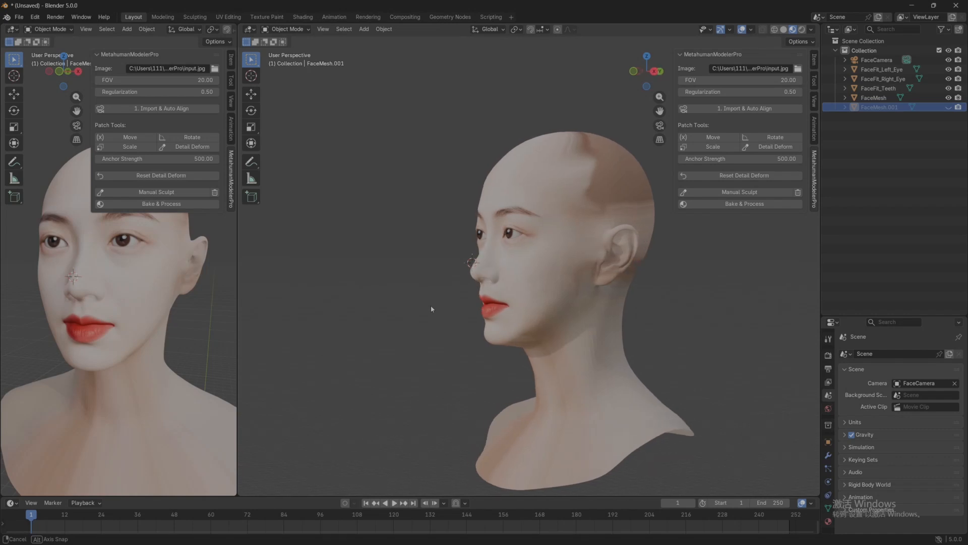
pyautogui.click(912, 4)
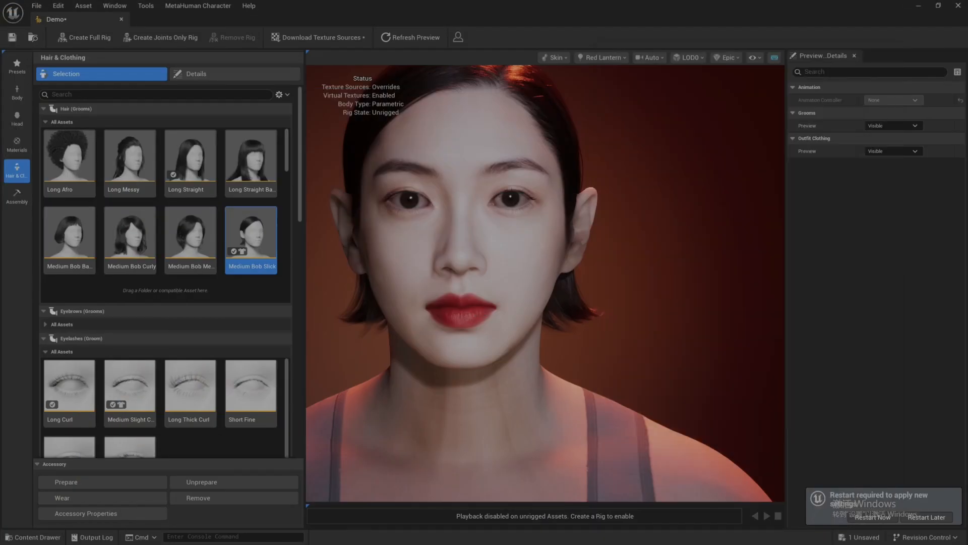
# Create a joints-only rig for the character and scrub its preview animation to about frame 222 in an enlarged viewport.
pyautogui.moveTo(545, 283)
pyautogui.mouseDown()
pyautogui.moveTo(458, 282)
pyautogui.moveTo(669, 283)
pyautogui.moveTo(554, 283)
pyautogui.mouseUp()
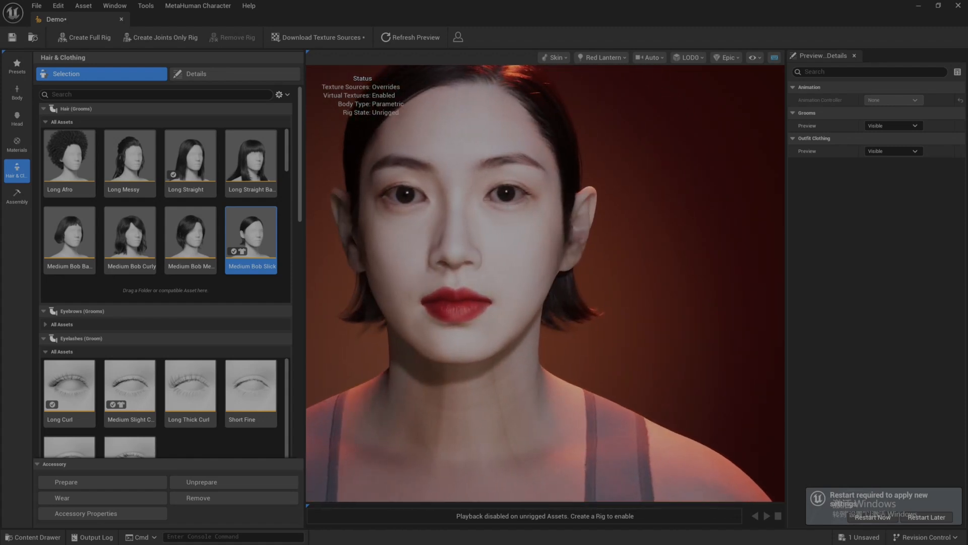
pyautogui.click(168, 37)
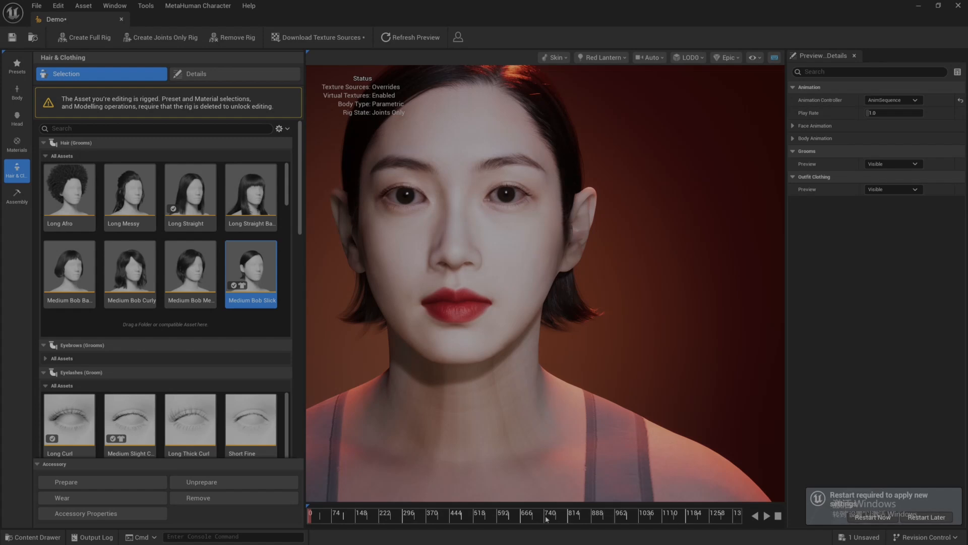
pyautogui.moveTo(547, 515); pyautogui.dragTo(384, 507)
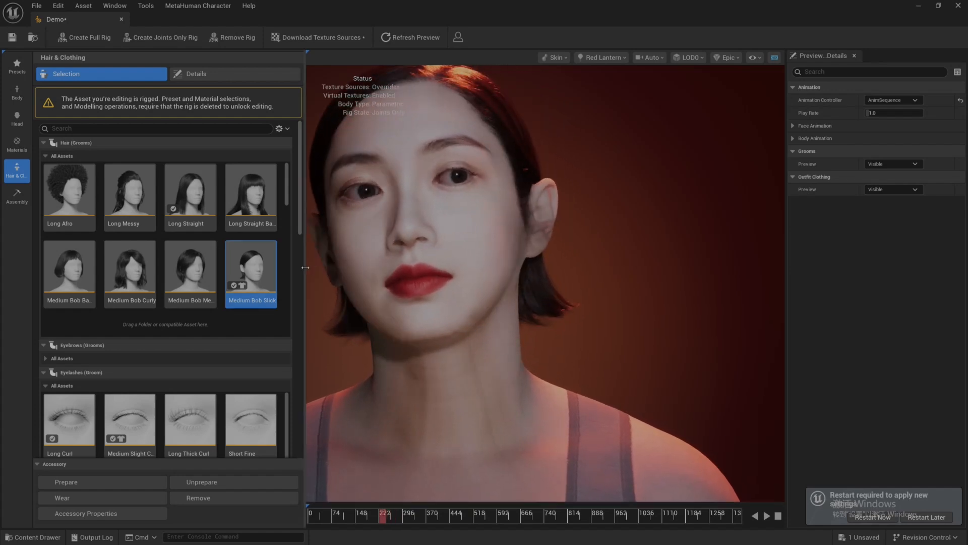
pyautogui.moveTo(303, 268); pyautogui.dragTo(53, 268)
pyautogui.scroll(-2, 368, 293)
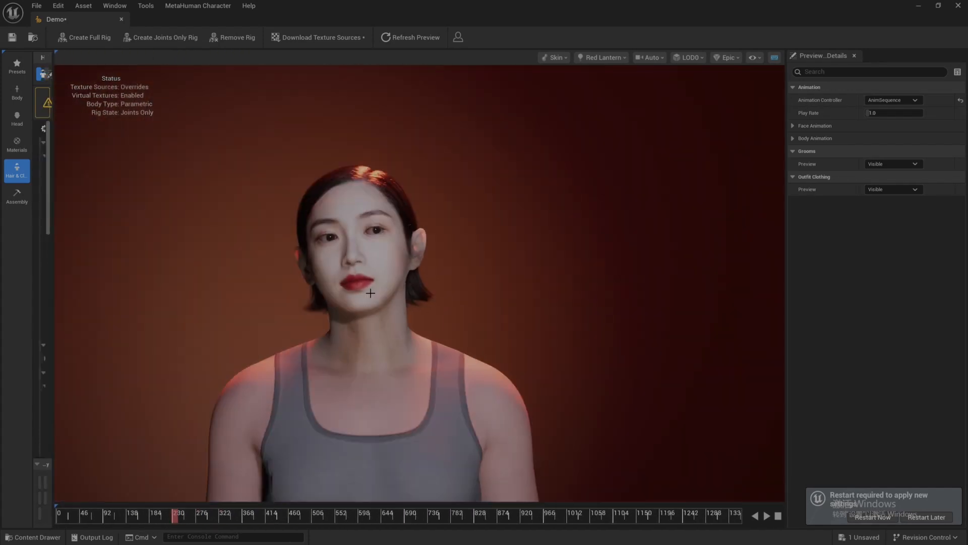
# Set the face template animation to FaceROM and play it from the start of the timeline with the head framed closer.
pyautogui.scroll(2, 372, 294)
pyautogui.scroll(-1, 375, 290)
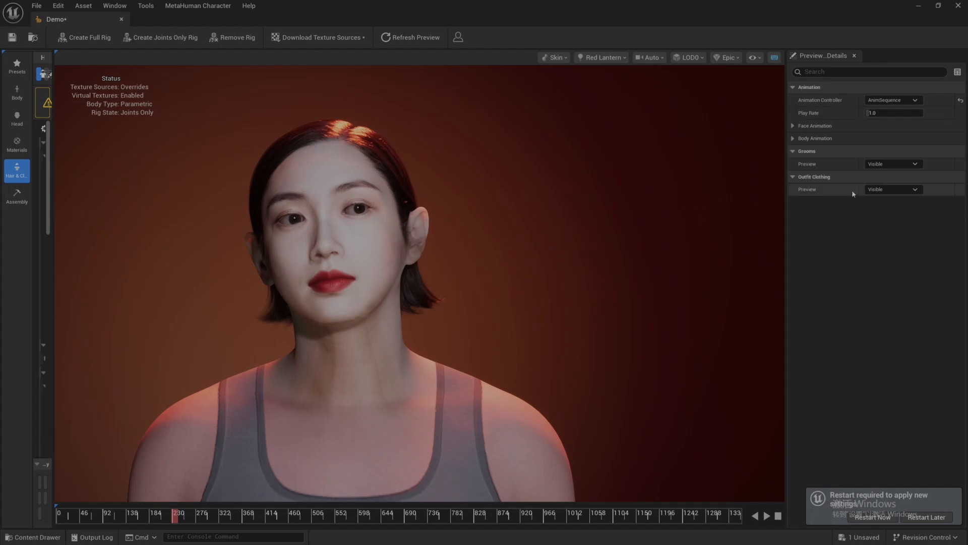
pyautogui.click(889, 164)
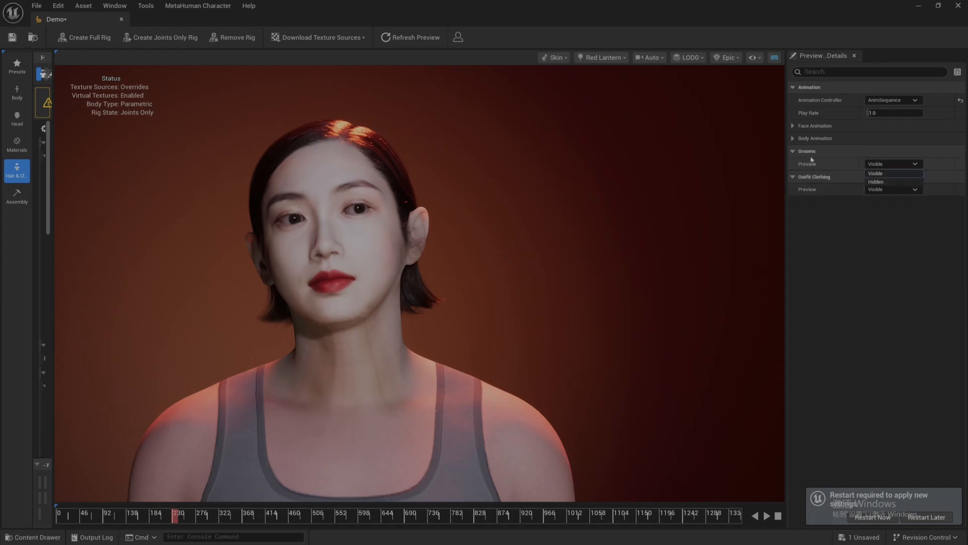
pyautogui.click(806, 126)
pyautogui.click(889, 152)
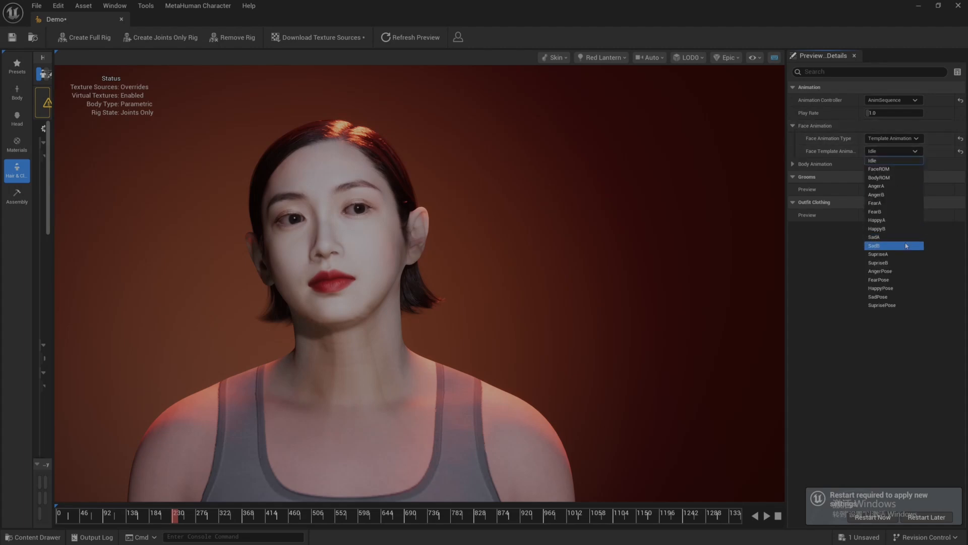
pyautogui.click(893, 170)
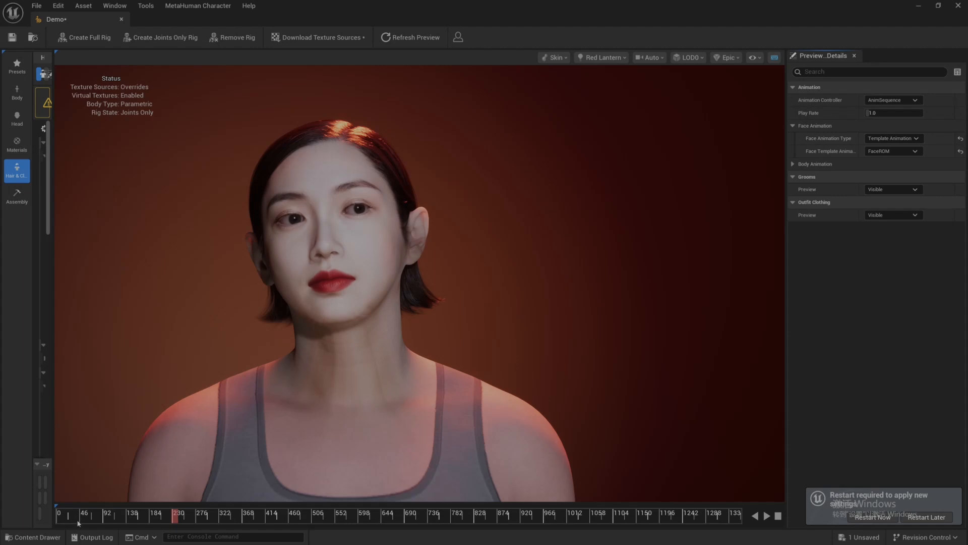
pyautogui.moveTo(77, 517); pyautogui.dragTo(38, 512)
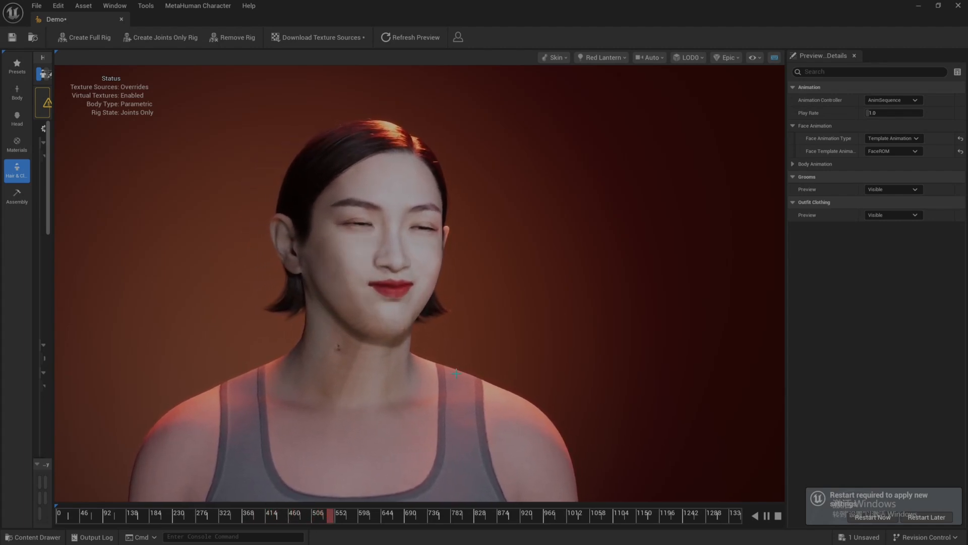
pyautogui.scroll(3, 442, 359)
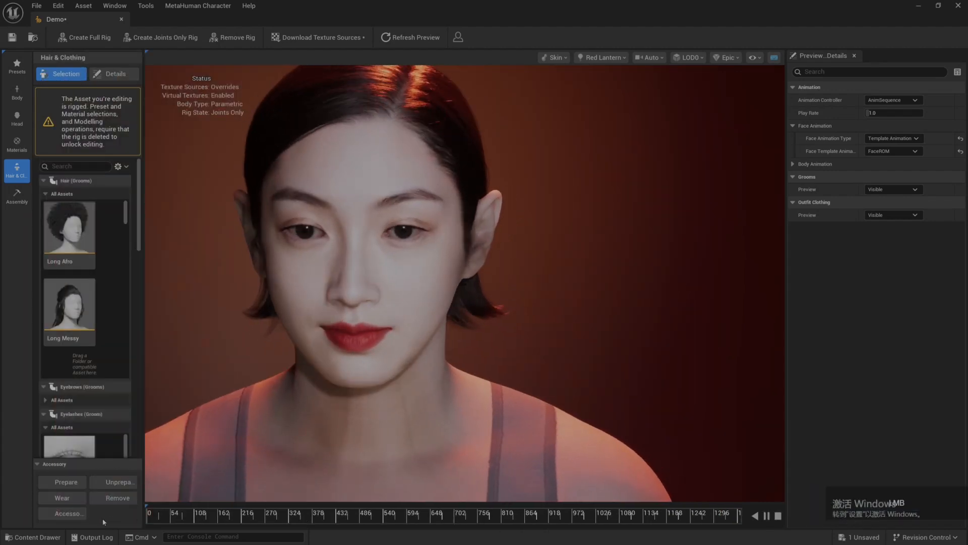
# Switch the preview material to Topology and examine the mesh on the neck, under the jaw and around the mouth during the animation.
pyautogui.moveTo(379, 416); pyautogui.dragTo(416, 170)
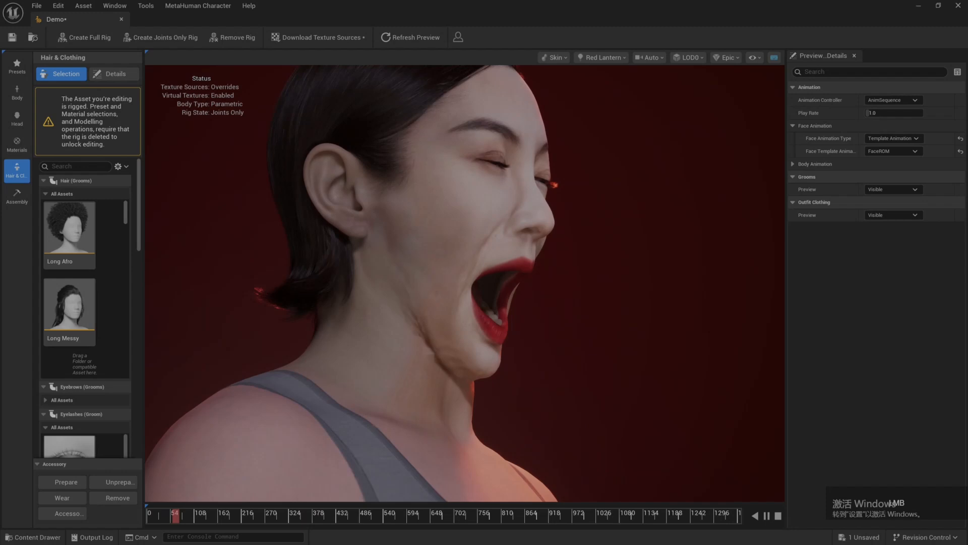
pyautogui.click(557, 58)
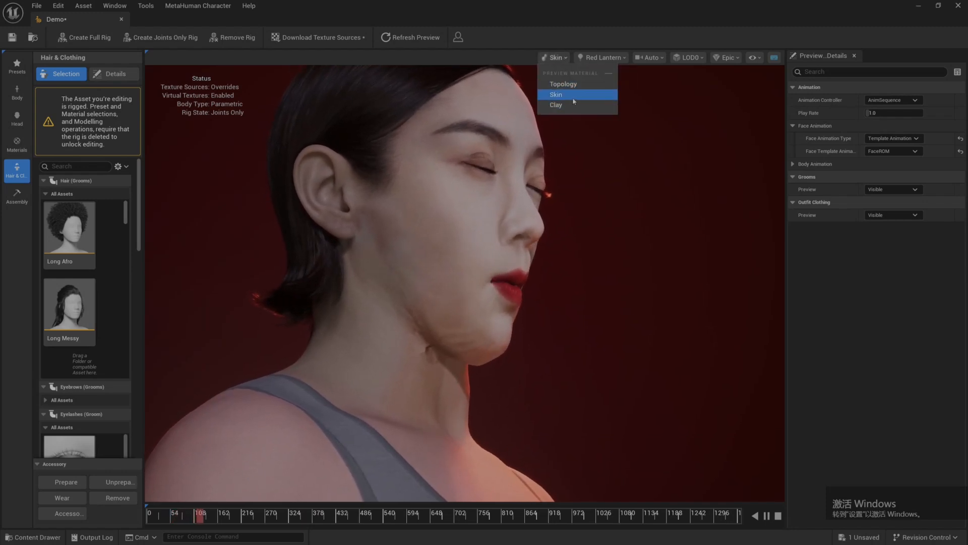
pyautogui.click(563, 84)
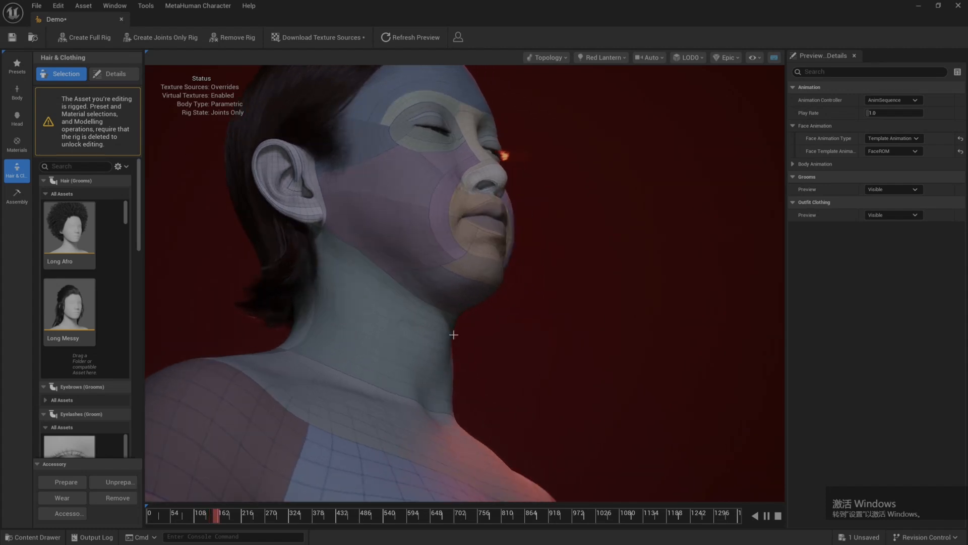
pyautogui.scroll(5, 453, 334)
pyautogui.moveTo(383, 356); pyautogui.dragTo(500, 288, button='middle')
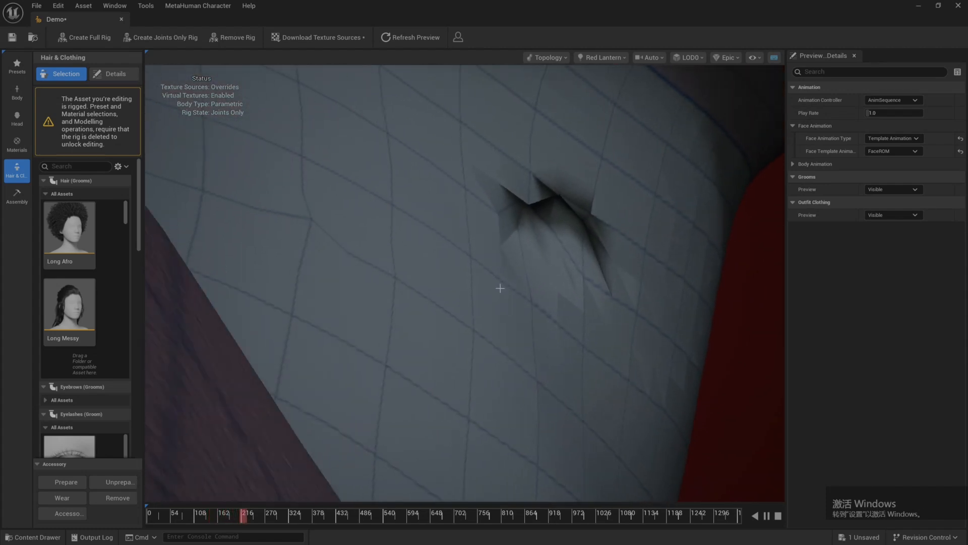
pyautogui.scroll(-5, 614, 323)
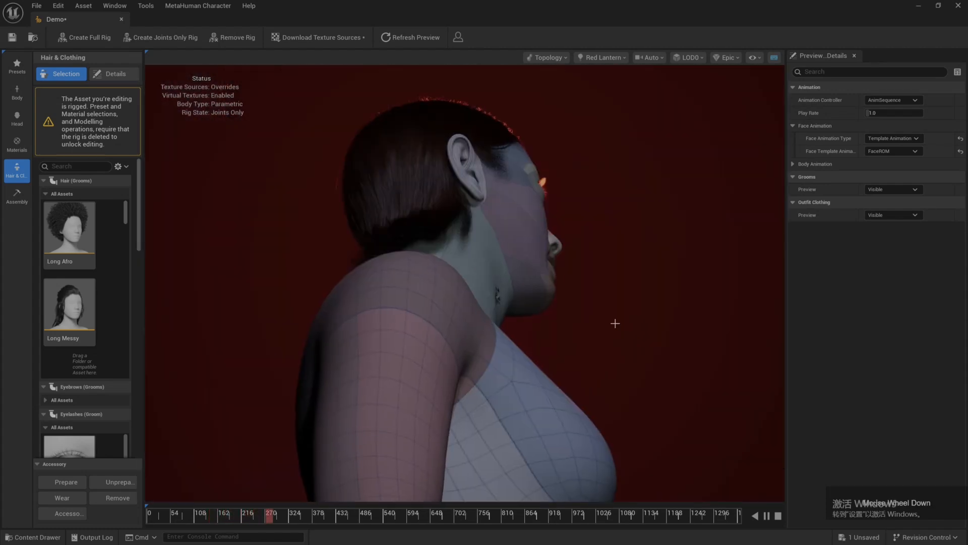
pyautogui.scroll(6, 407, 352)
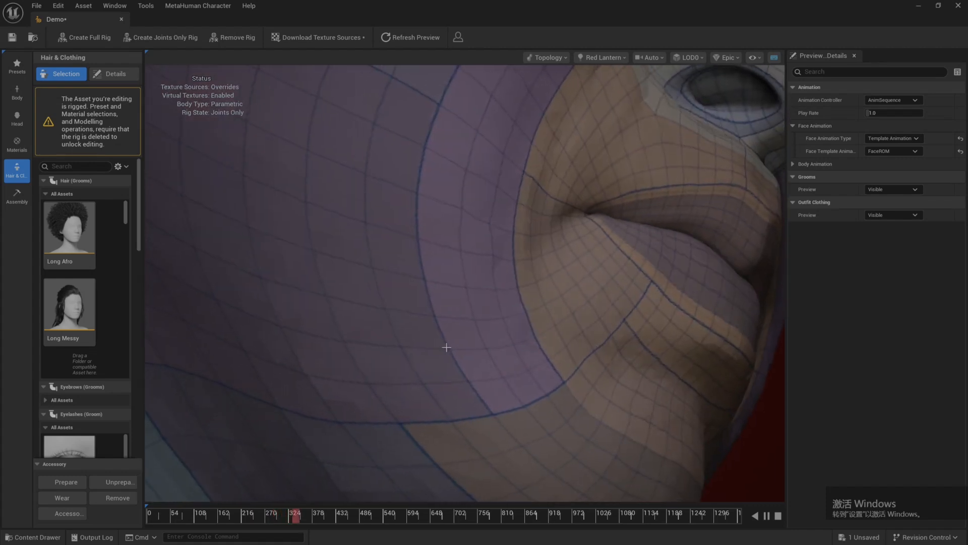
pyautogui.scroll(-6, 446, 347)
pyautogui.scroll(6, 433, 338)
pyautogui.moveTo(342, 340); pyautogui.dragTo(383, 318)
pyautogui.scroll(-4, 310, 371)
pyautogui.scroll(-2, 382, 318)
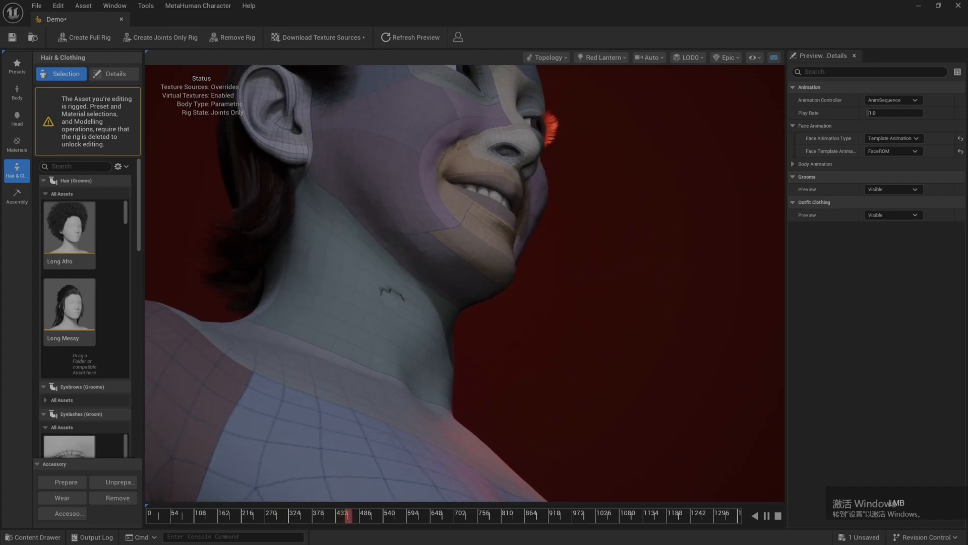
# Examine the animated face and neck topology from the front and both sides while FaceROM plays.
pyautogui.moveTo(383, 318); pyautogui.dragTo(427, 296, button='middle')
pyautogui.moveTo(427, 297); pyautogui.dragTo(353, 303)
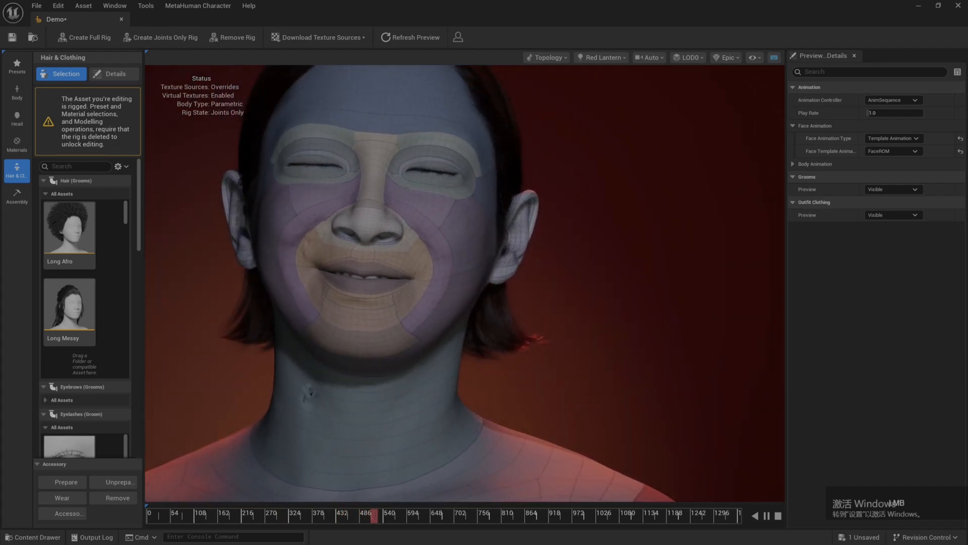
pyautogui.moveTo(500, 252)
pyautogui.mouseDown()
pyautogui.moveTo(439, 253)
pyautogui.moveTo(469, 252)
pyautogui.moveTo(424, 262)
pyautogui.moveTo(575, 252)
pyautogui.moveTo(374, 253)
pyautogui.moveTo(489, 252)
pyautogui.mouseUp()
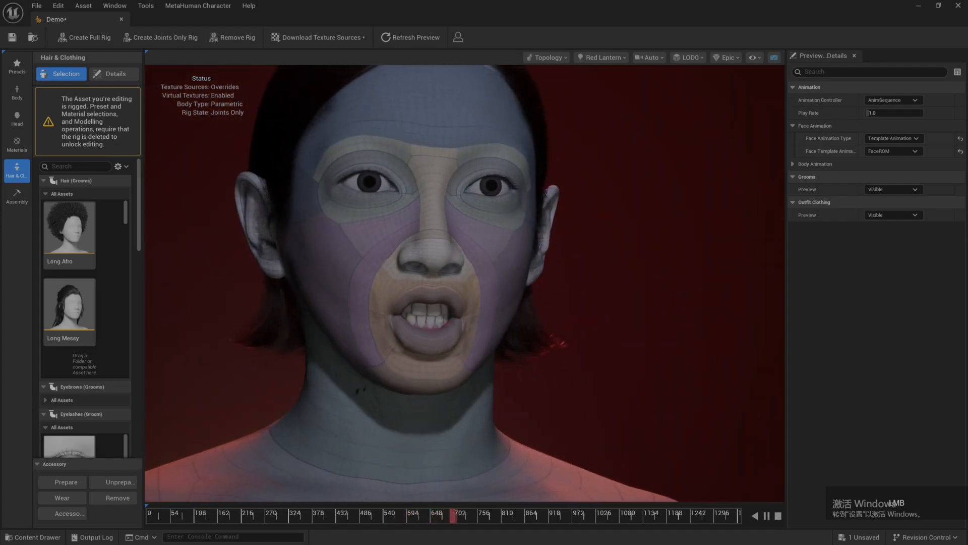
pyautogui.moveTo(386, 281); pyautogui.dragTo(419, 281)
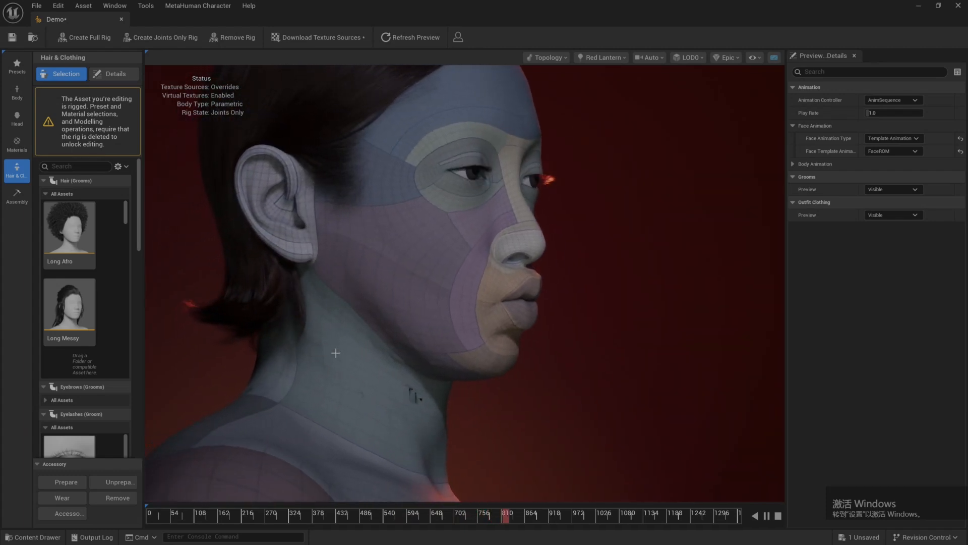
pyautogui.moveTo(373, 361); pyautogui.dragTo(338, 361)
pyautogui.moveTo(612, 264); pyautogui.dragTo(469, 263)
pyautogui.scroll(3, 577, 264)
pyautogui.scroll(-5, 560, 260)
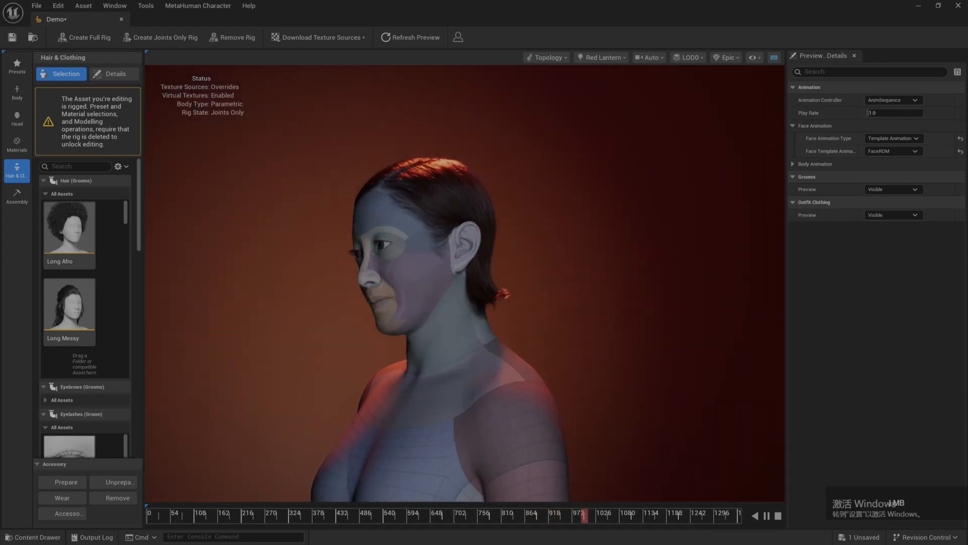
pyautogui.scroll(5, 468, 297)
pyautogui.scroll(-4, 468, 298)
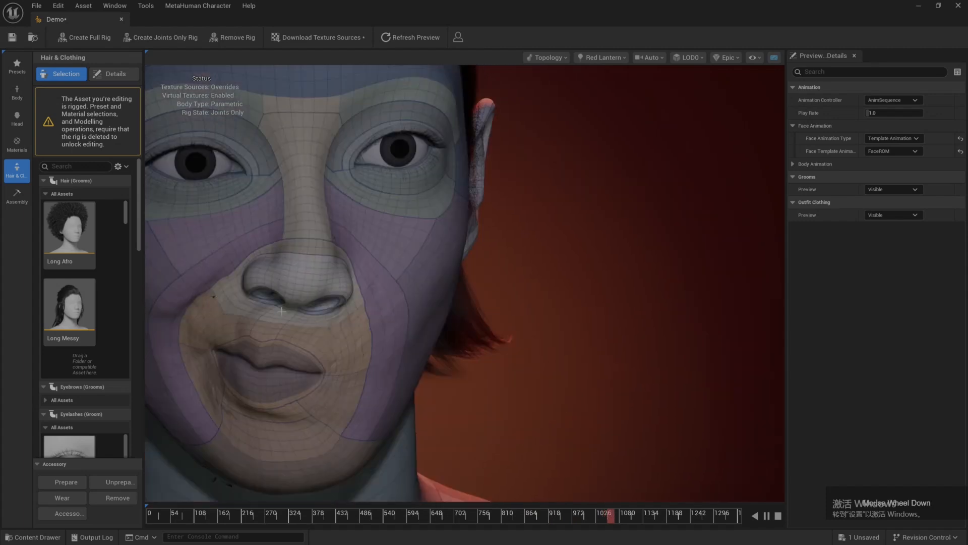
pyautogui.moveTo(348, 309); pyautogui.dragTo(312, 309)
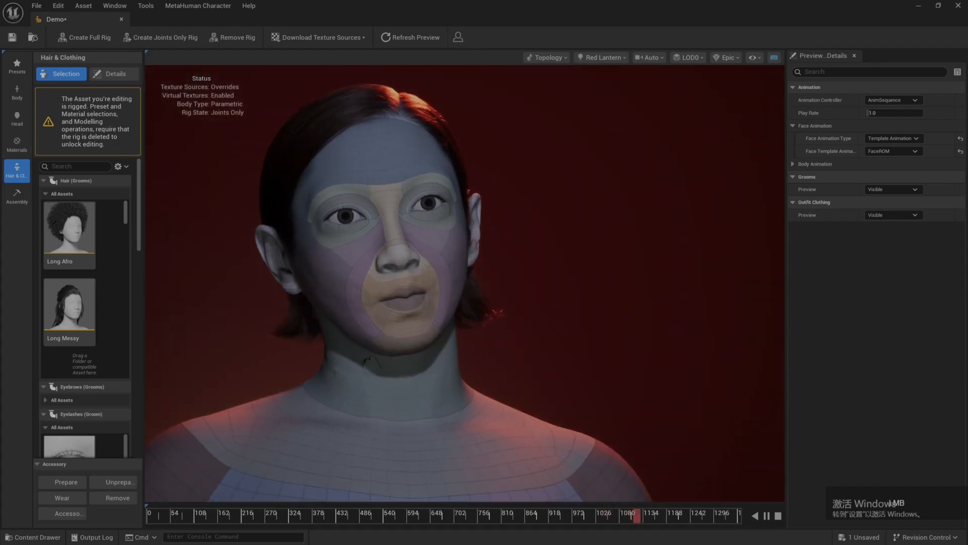
# Return the preview material to Skin and inspect the animated face and neck up close.
pyautogui.click(548, 57)
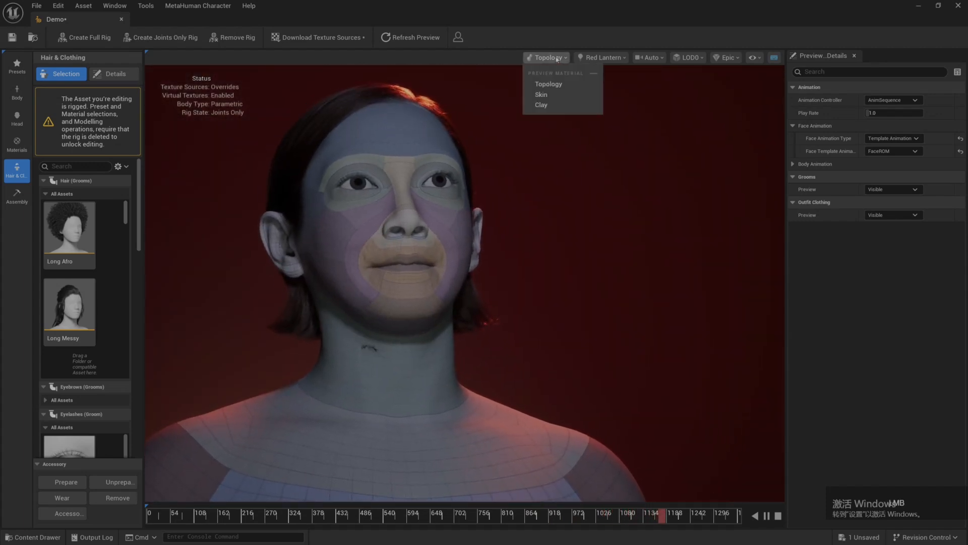
pyautogui.click(542, 94)
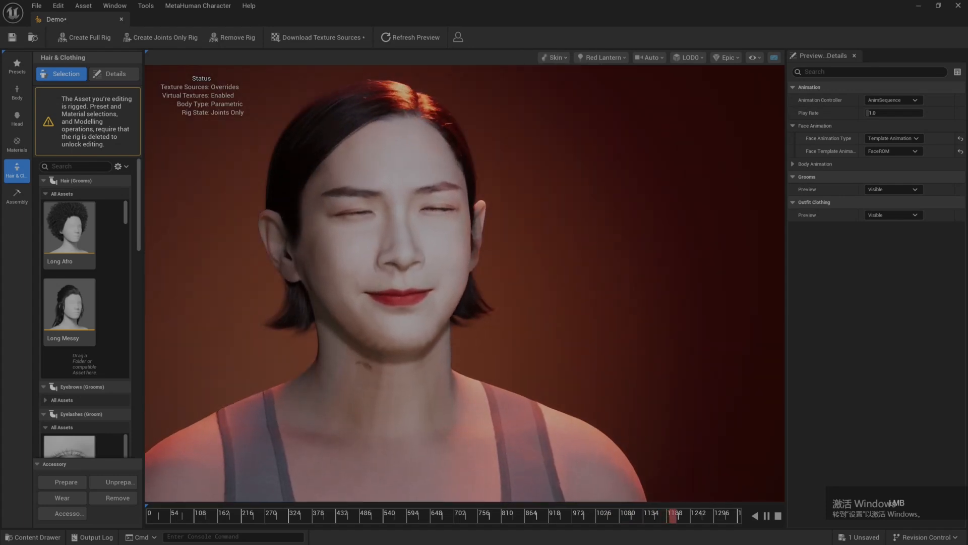
pyautogui.scroll(5, 359, 261)
pyautogui.scroll(-5, 359, 261)
pyautogui.moveTo(333, 267); pyautogui.dragTo(348, 237)
pyautogui.scroll(-2, 348, 238)
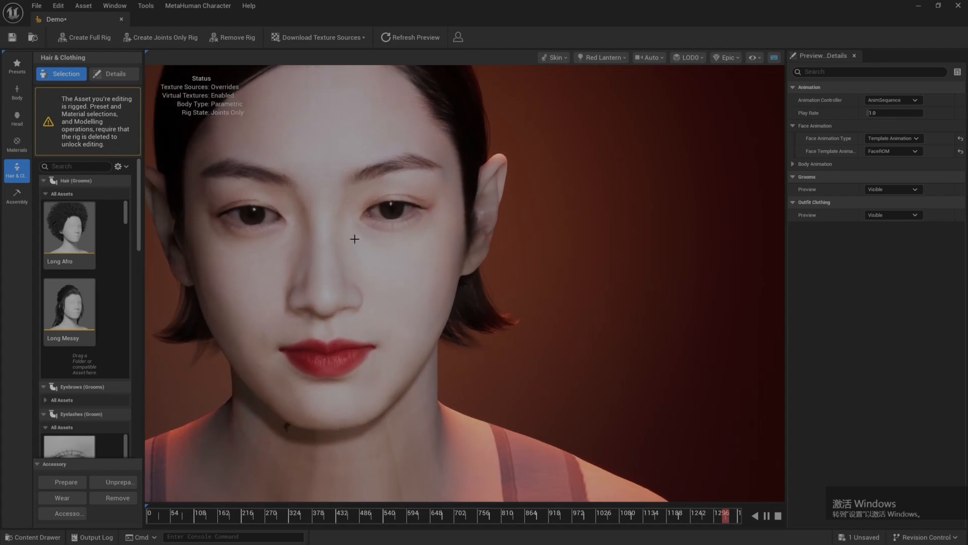